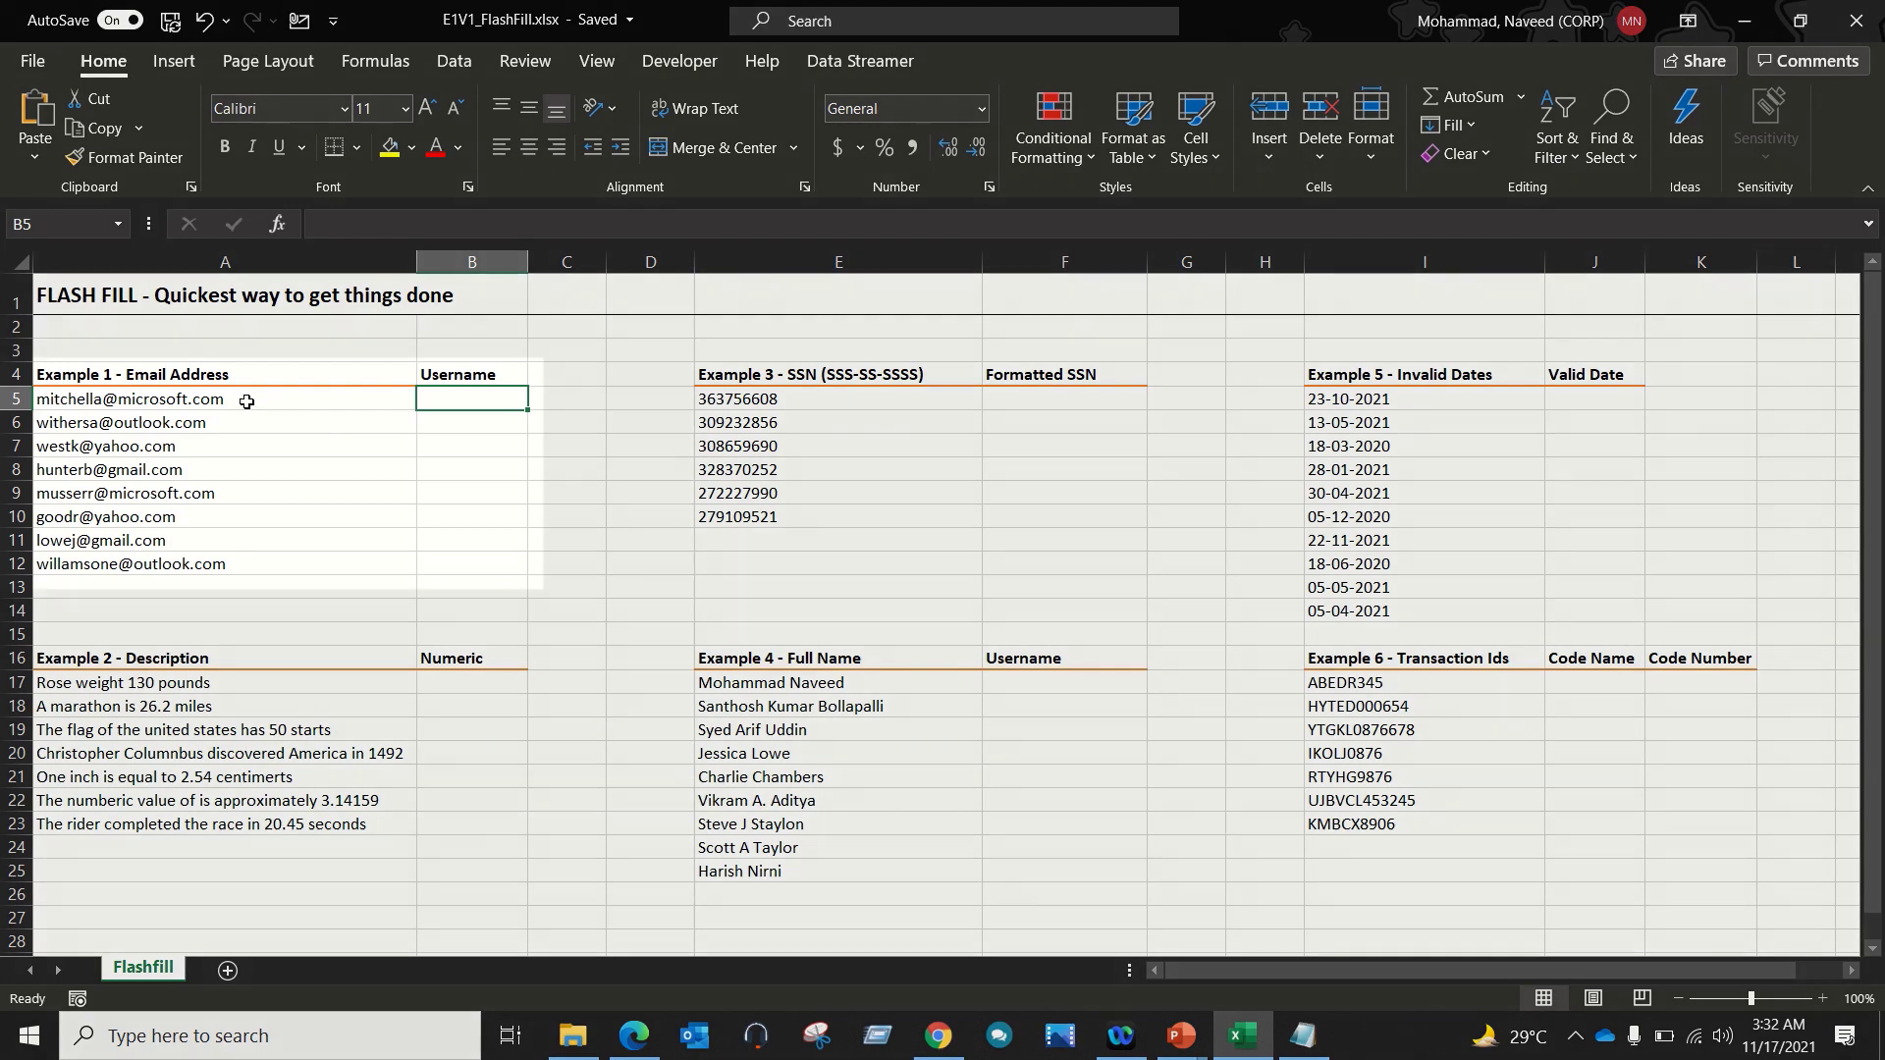
Step: Enter mitchella in B5 and Flash Fill B5:B12 with the email usernames
drag(262, 407, 255, 565)
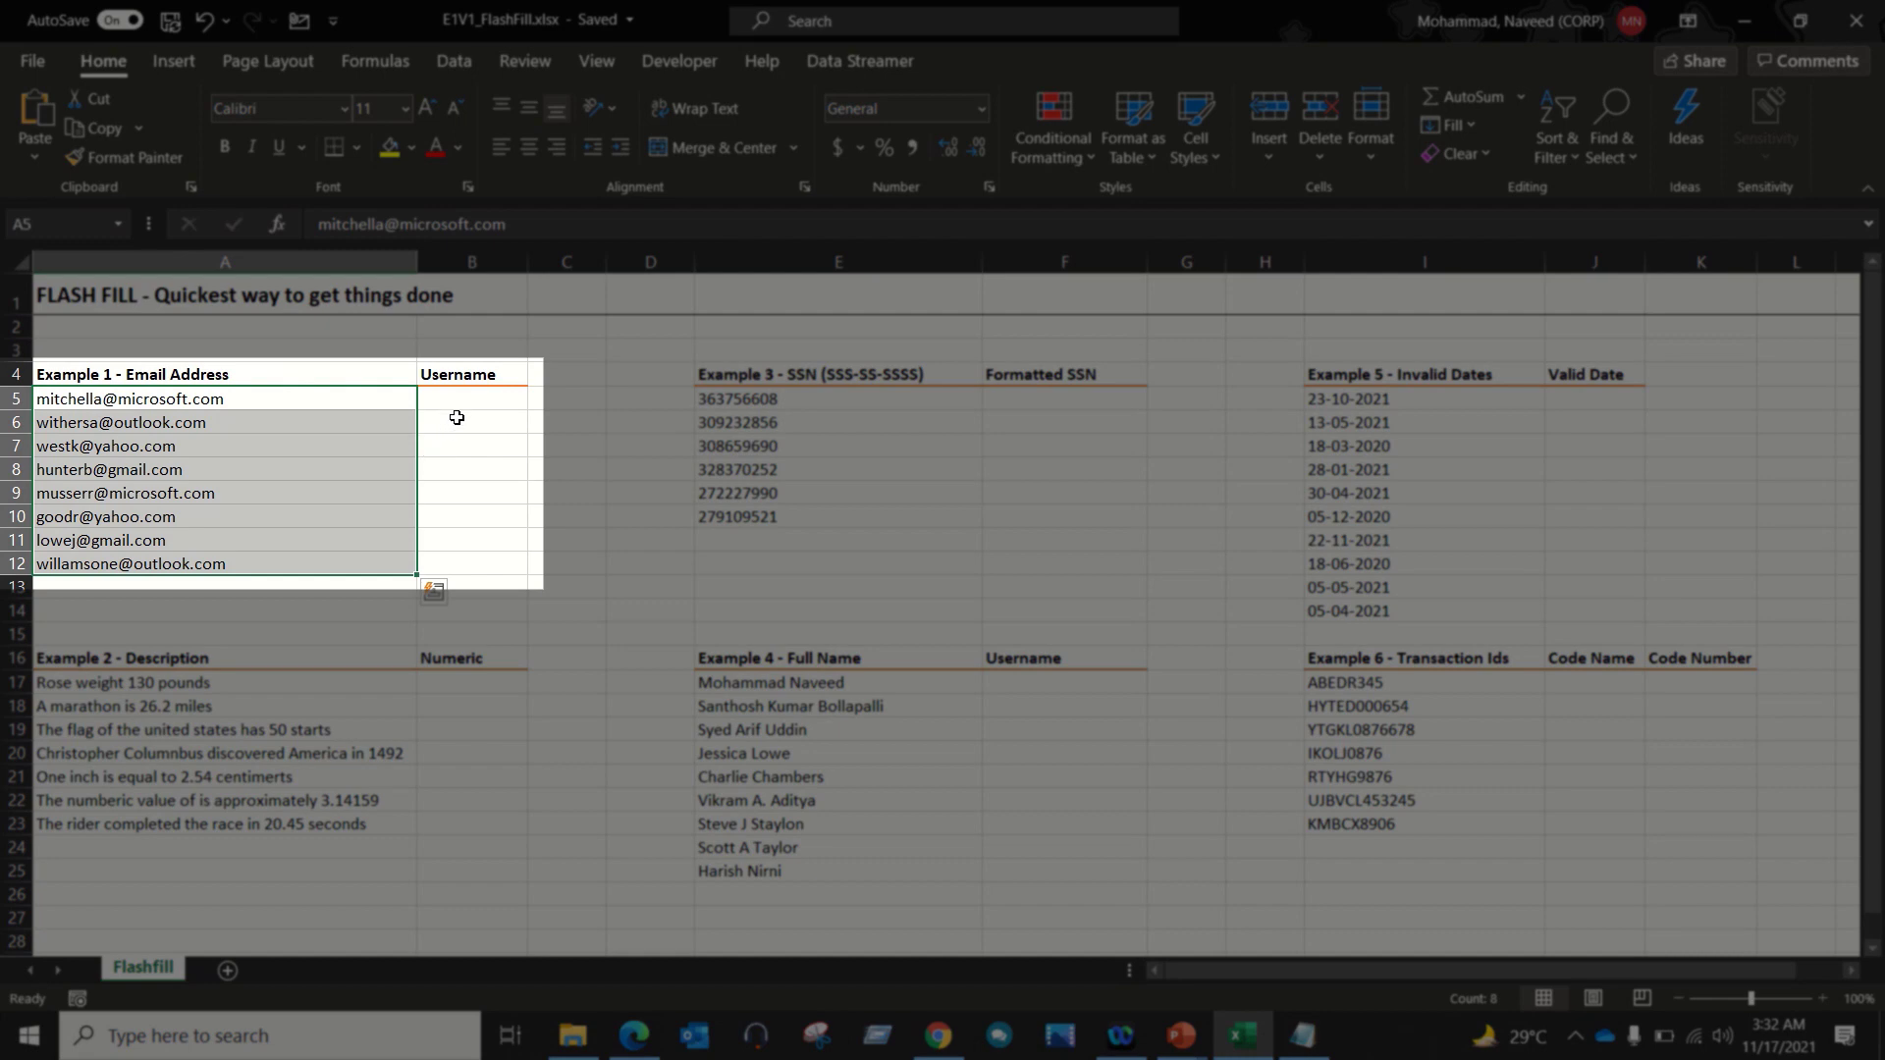
click(454, 404)
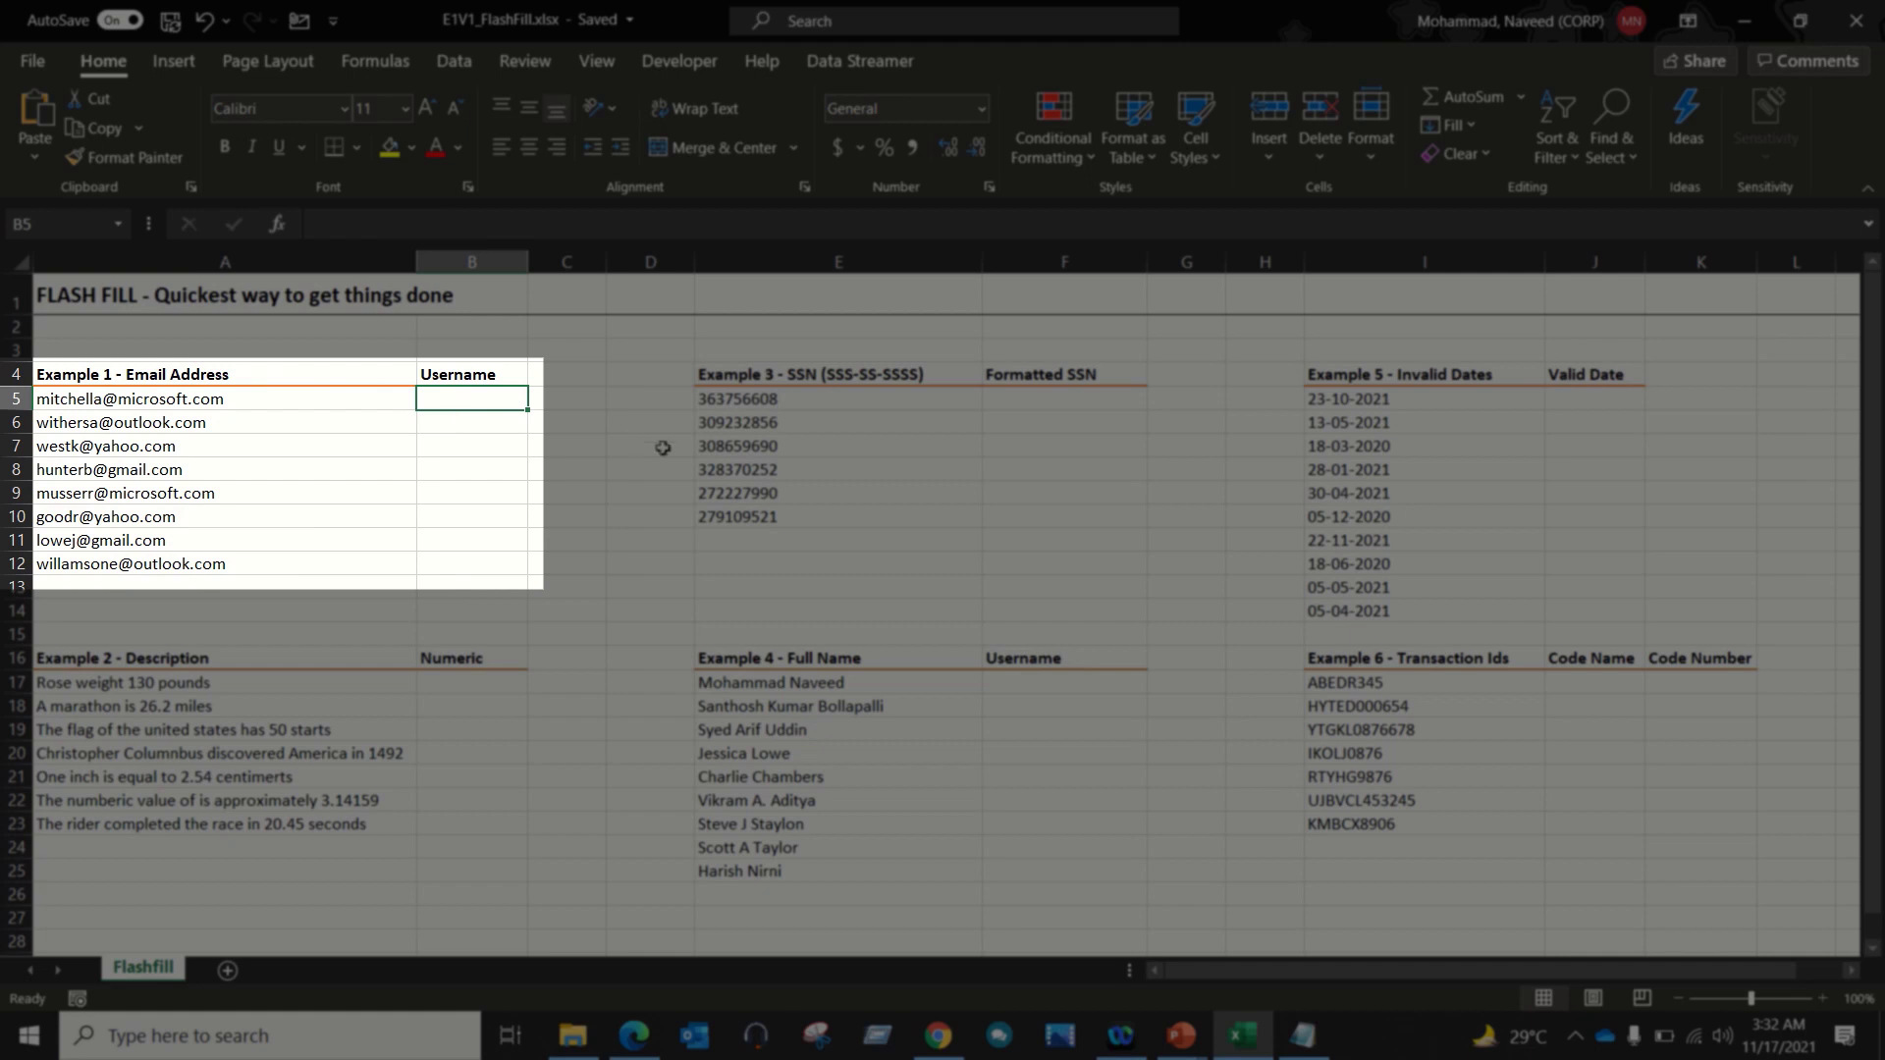
text(m)
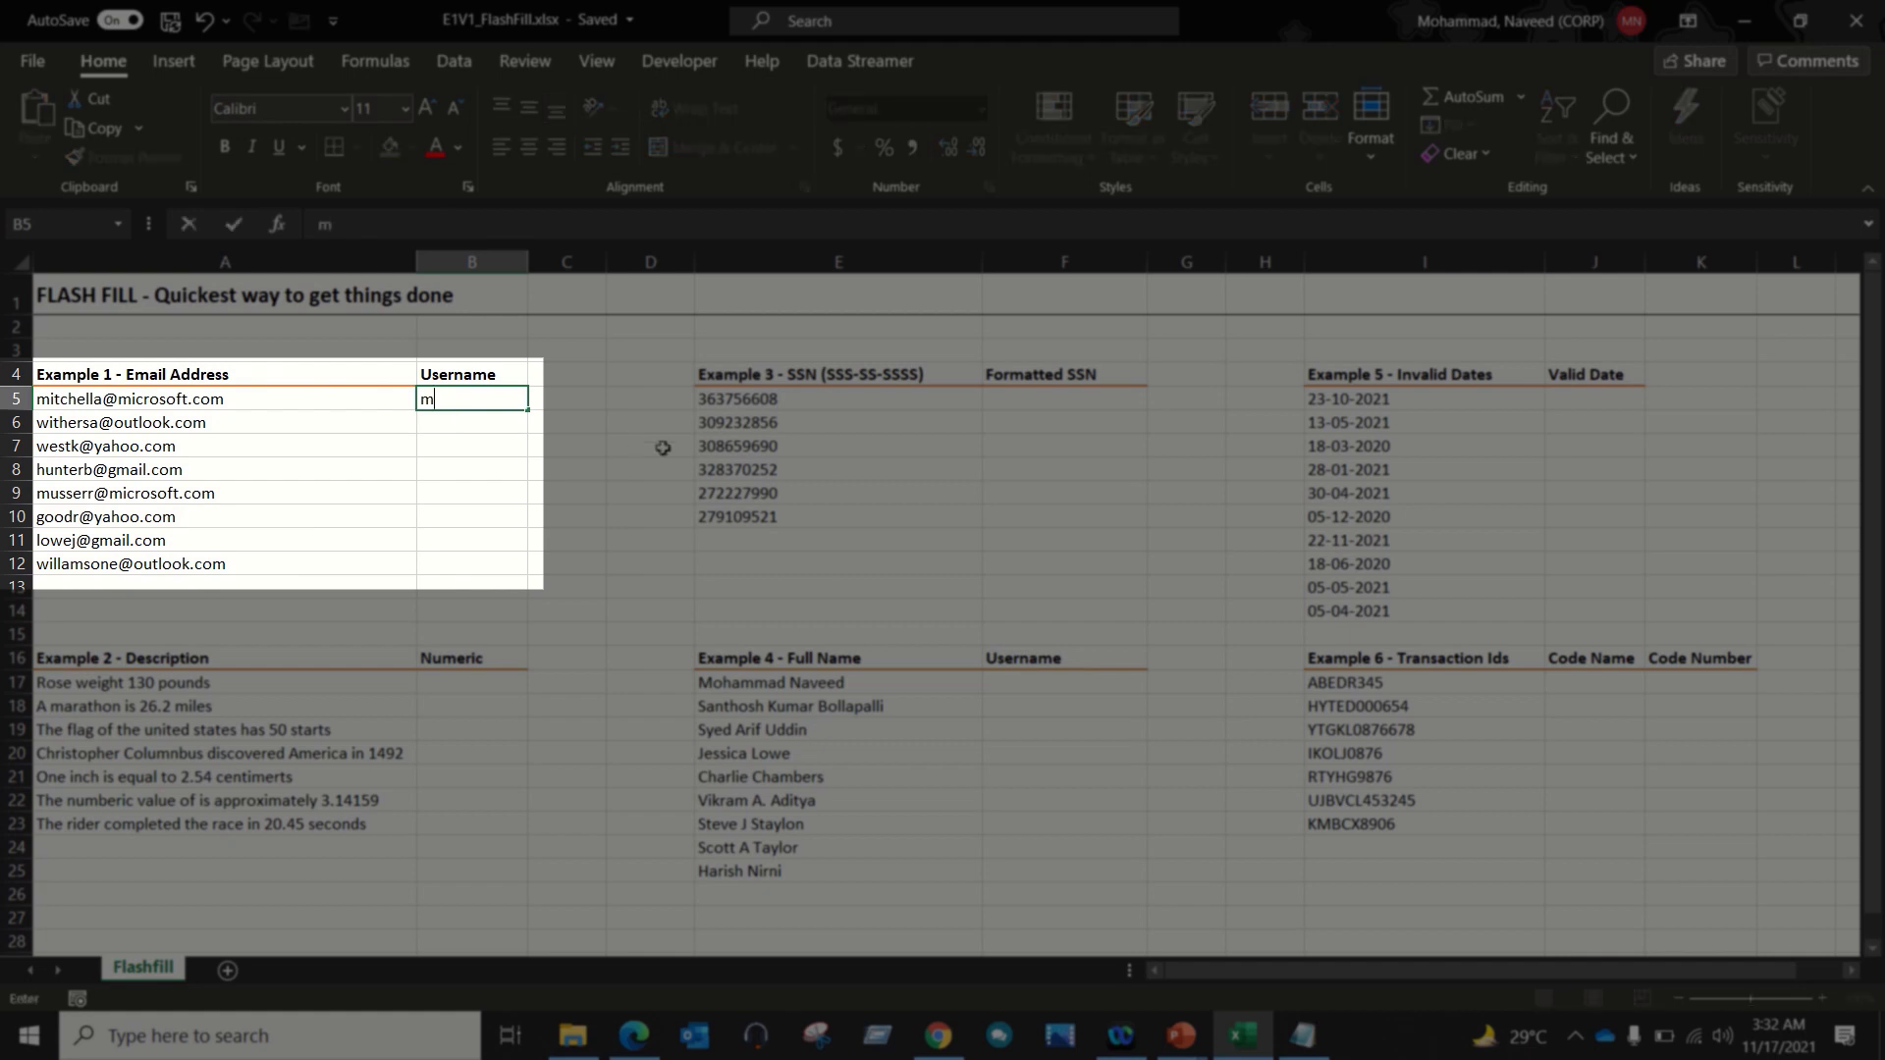
text(itchella)
key(Return)
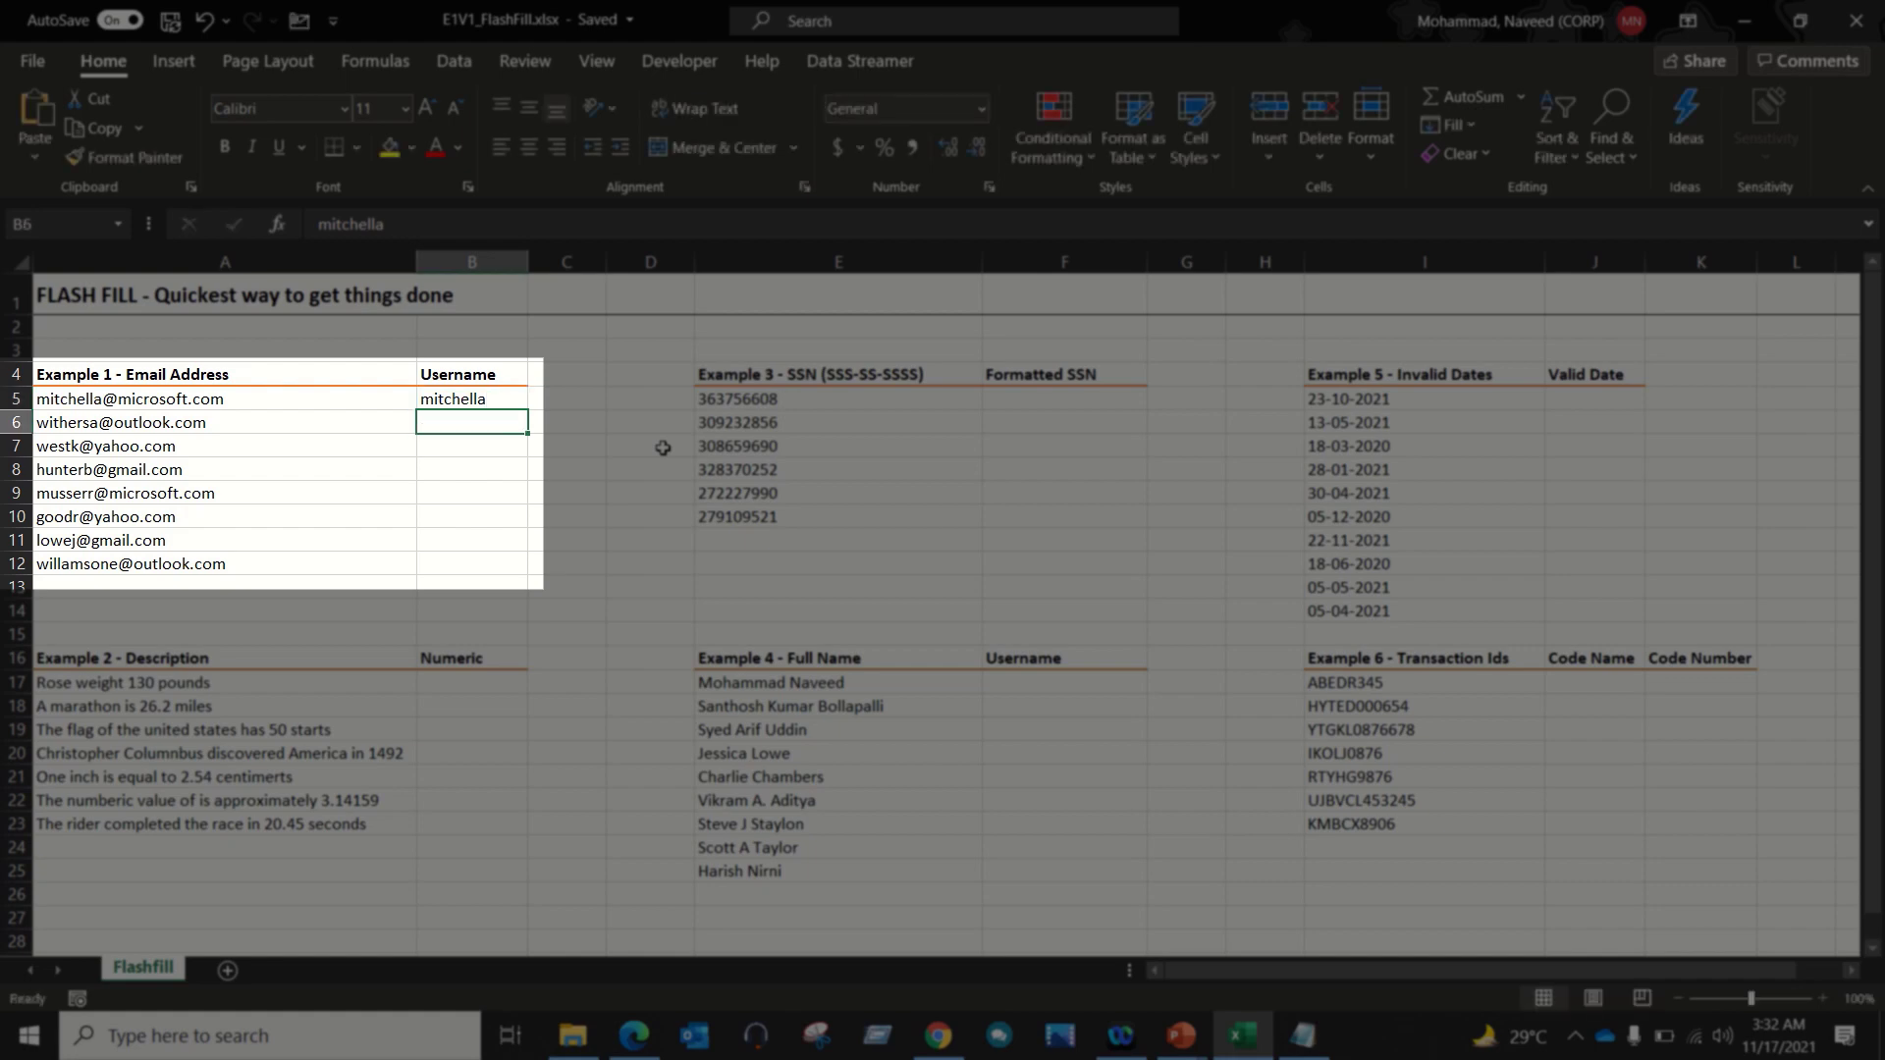
key(Up)
key(shift+Down)
key(shift+Down)
key(shift+Down)
key(shift+Down)
key(shift+Down)
key(shift+Down)
key(shift+Down)
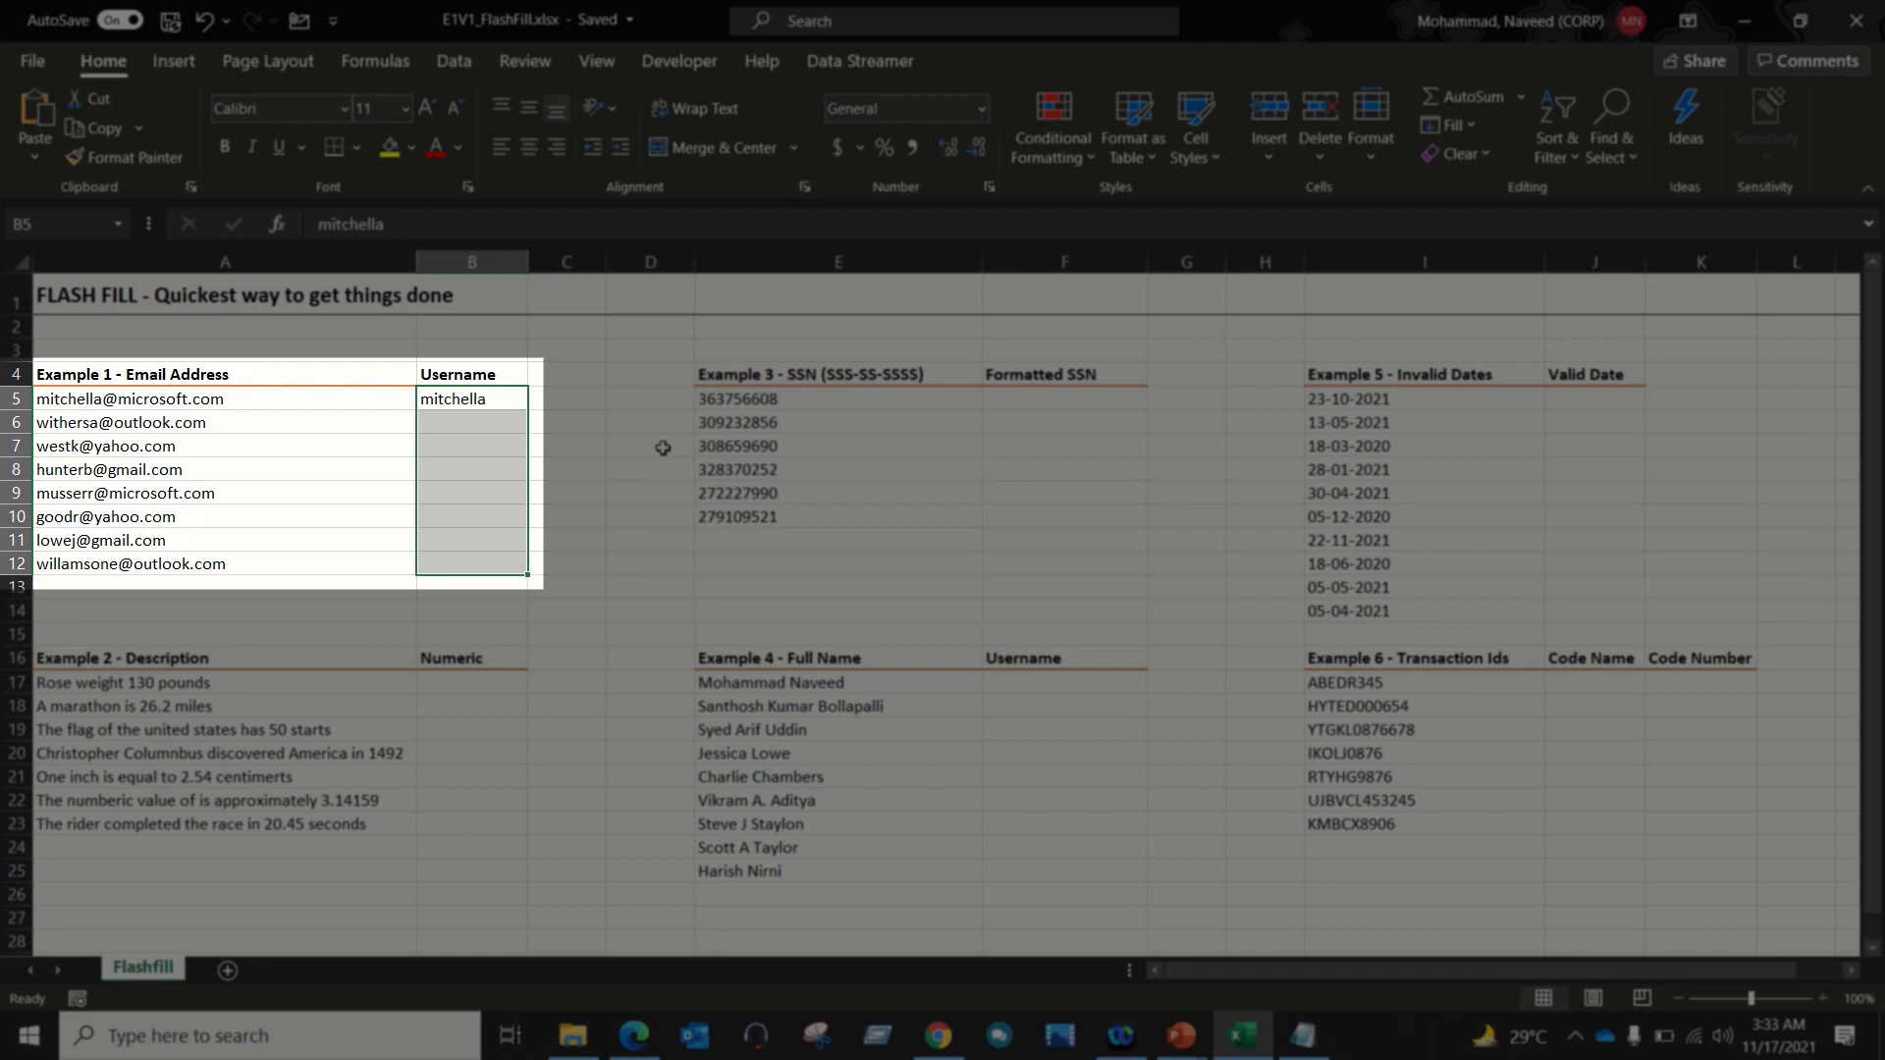
key(ctrl+e)
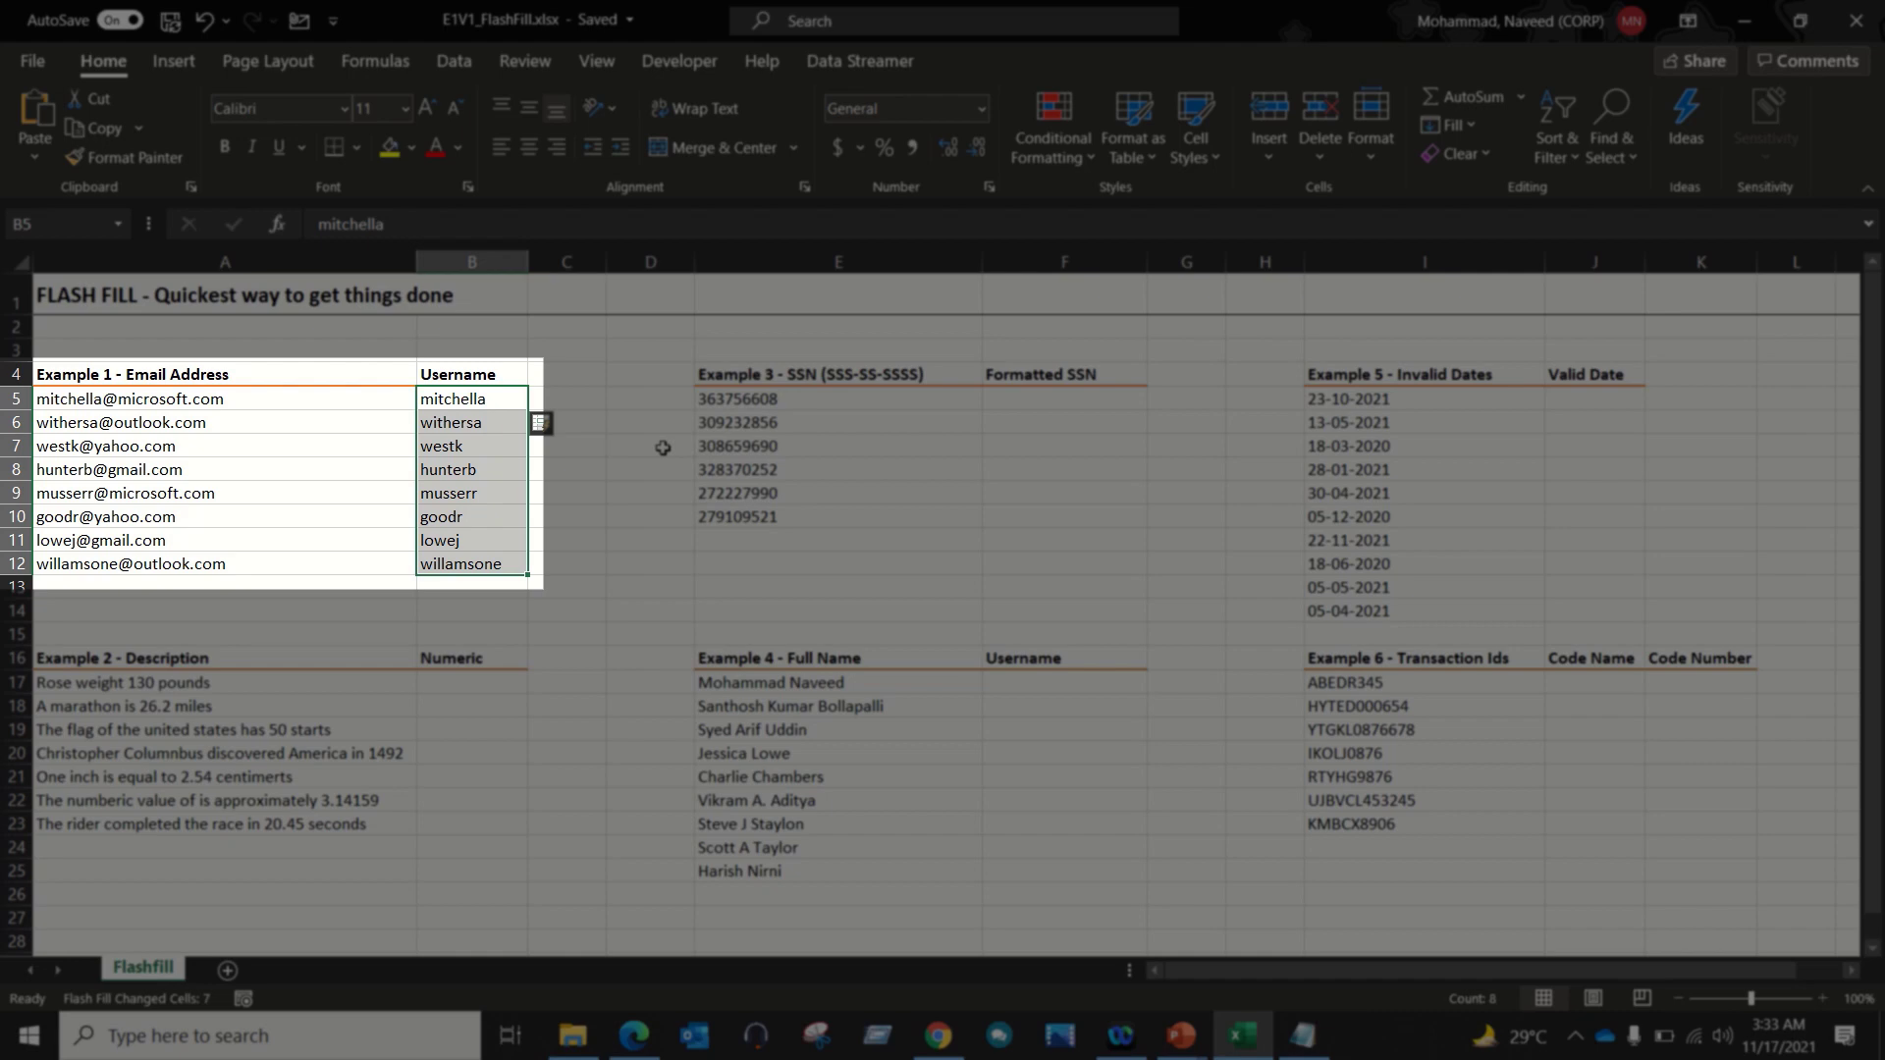
Step: Review the filled usernames against their email addresses
key(Down)
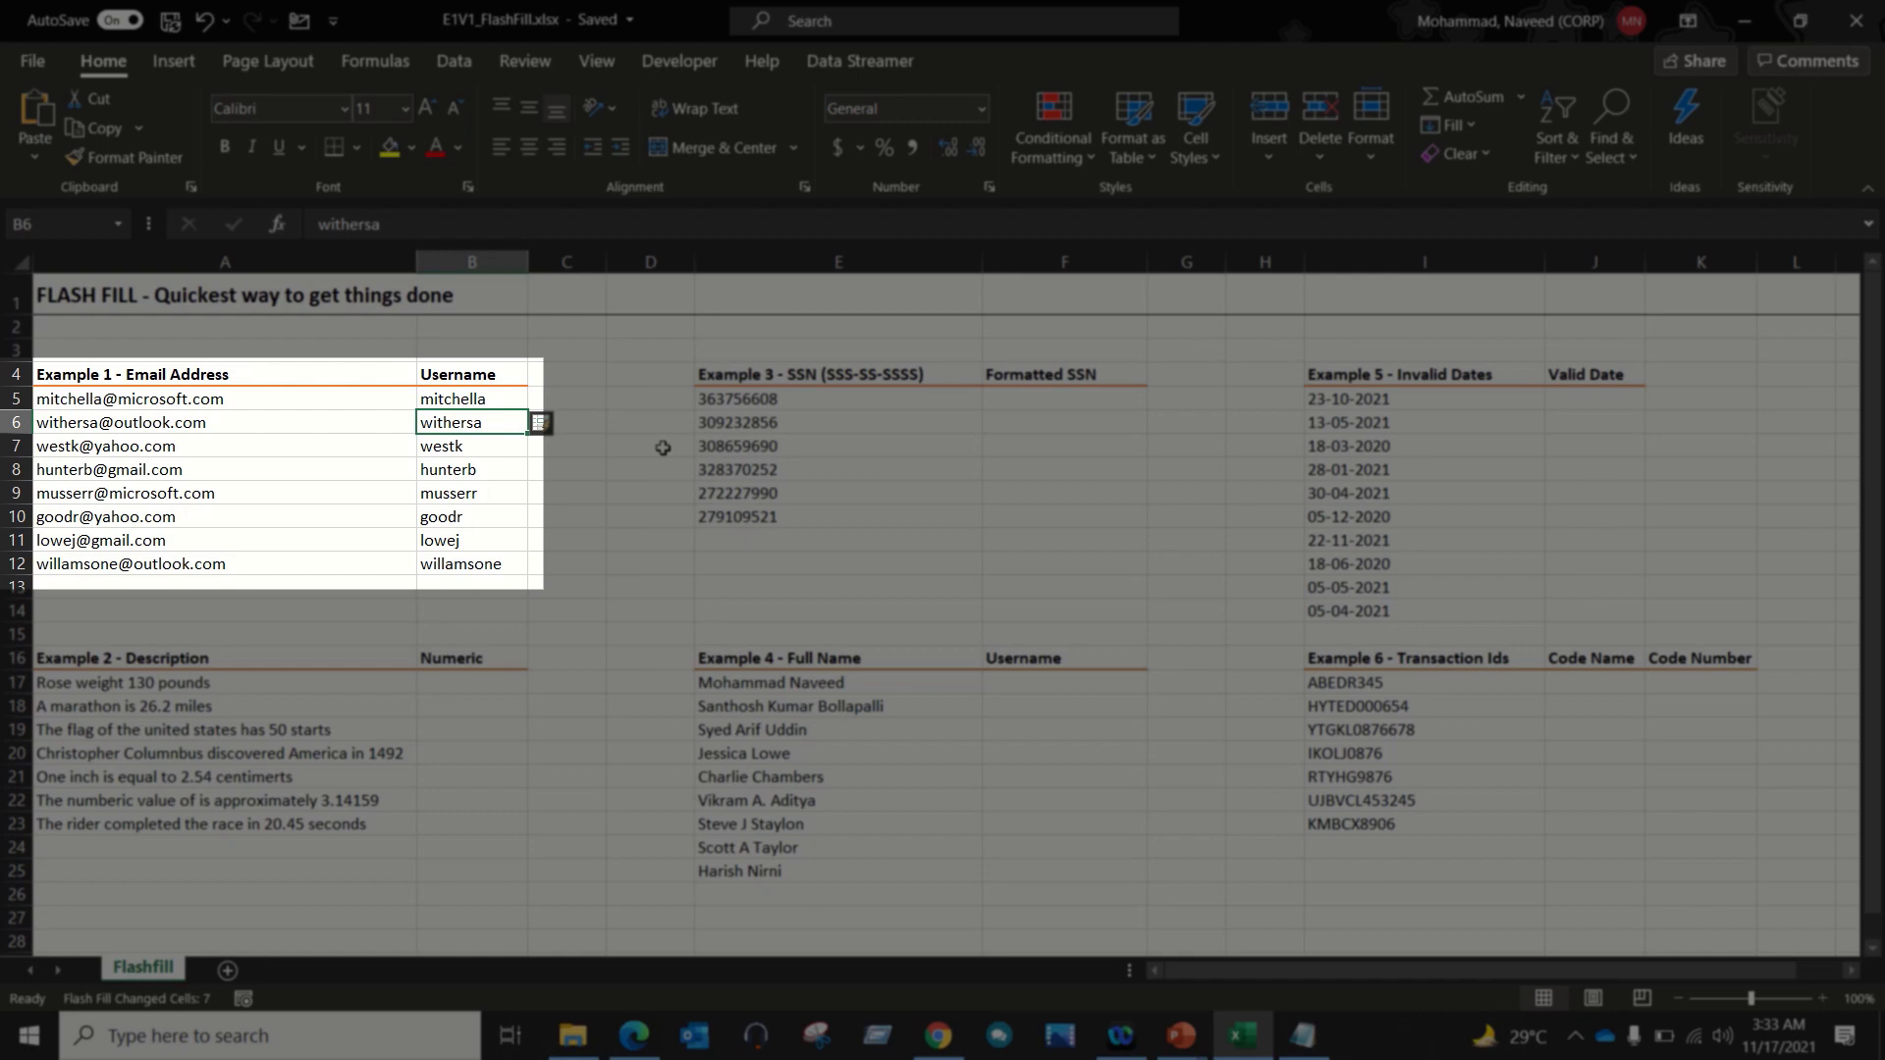
key(Up)
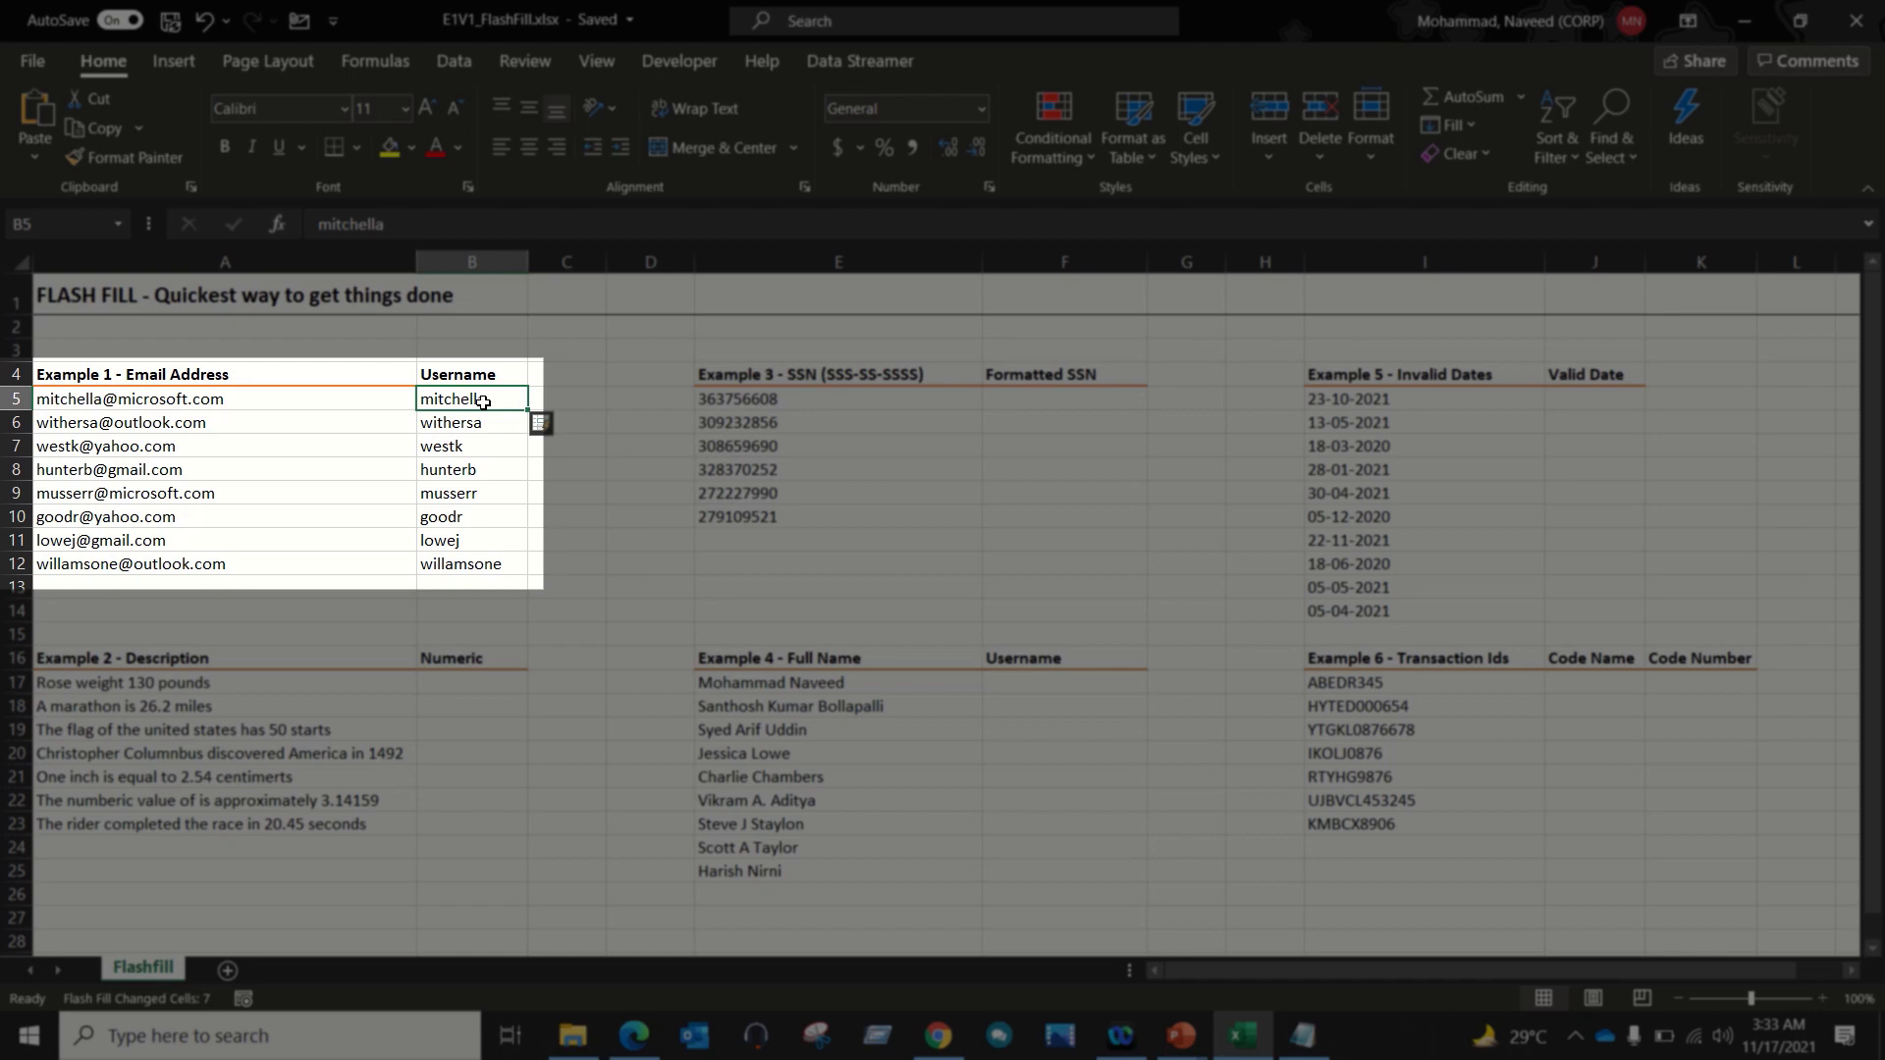
drag(294, 425, 287, 578)
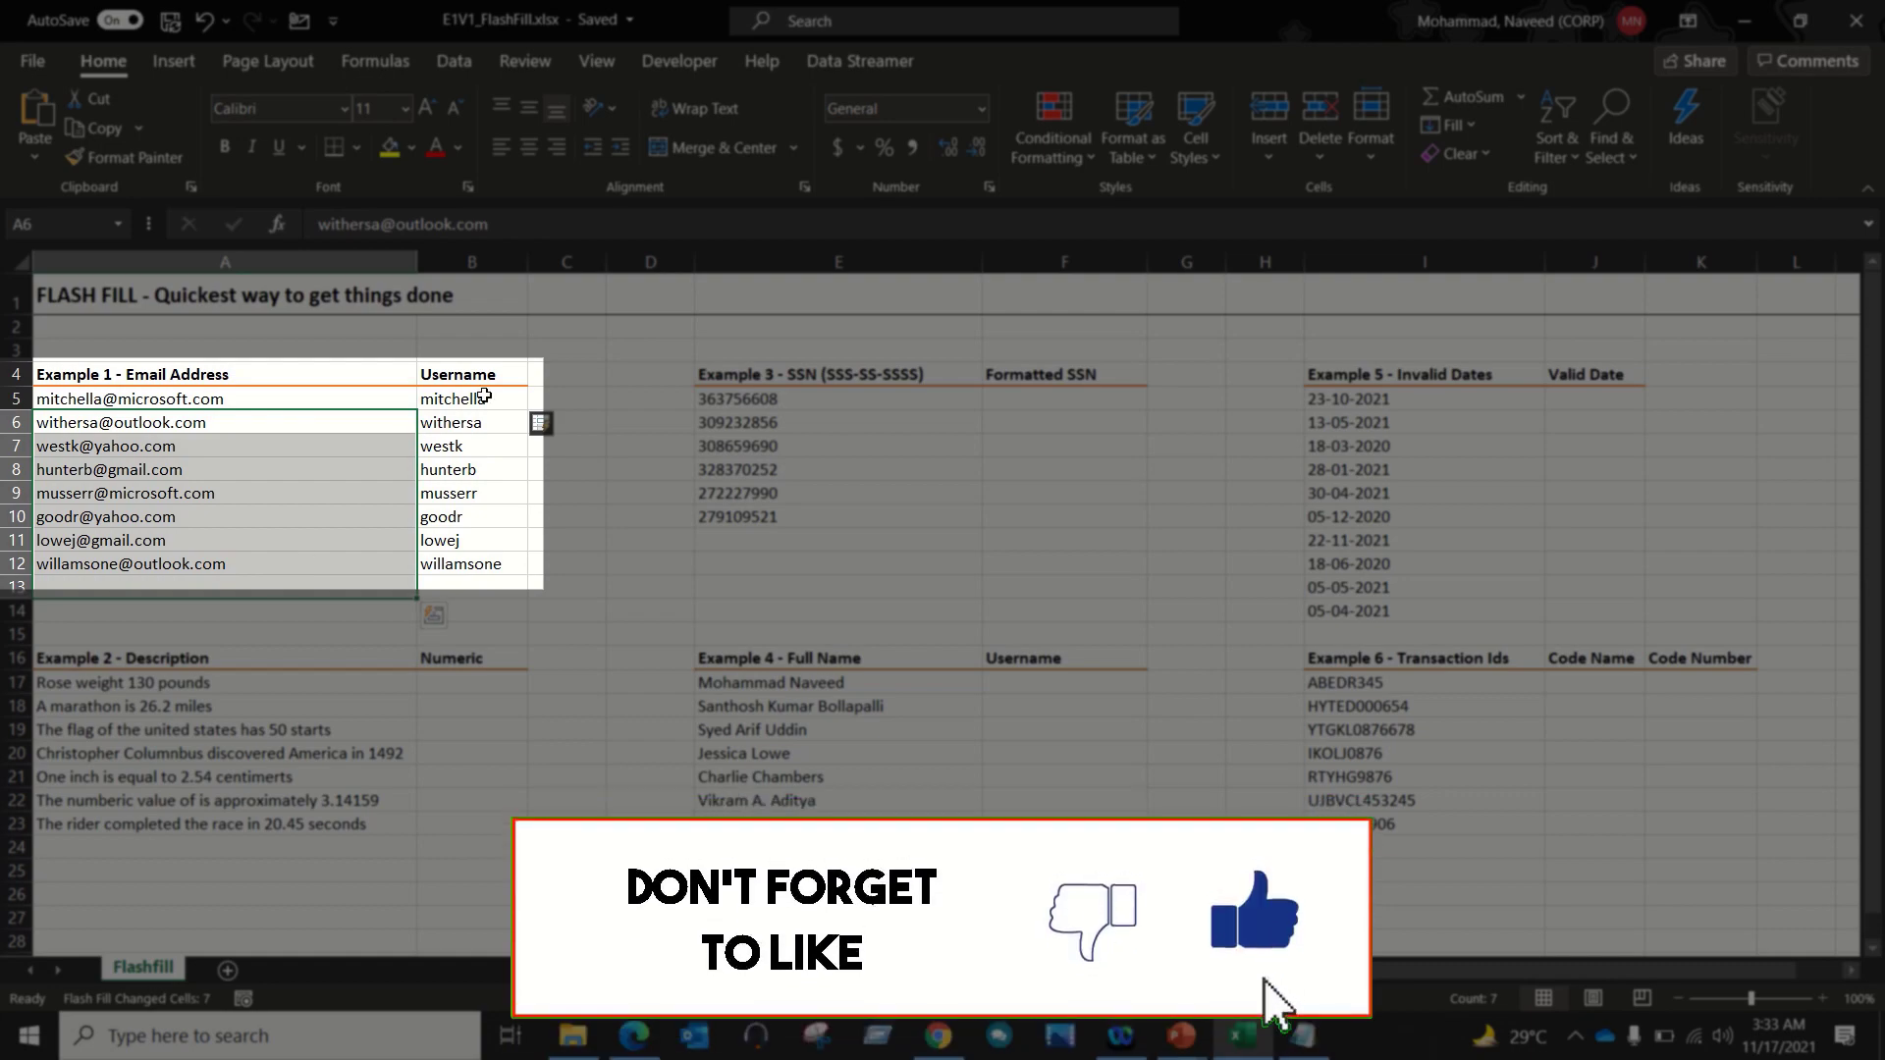
click(485, 397)
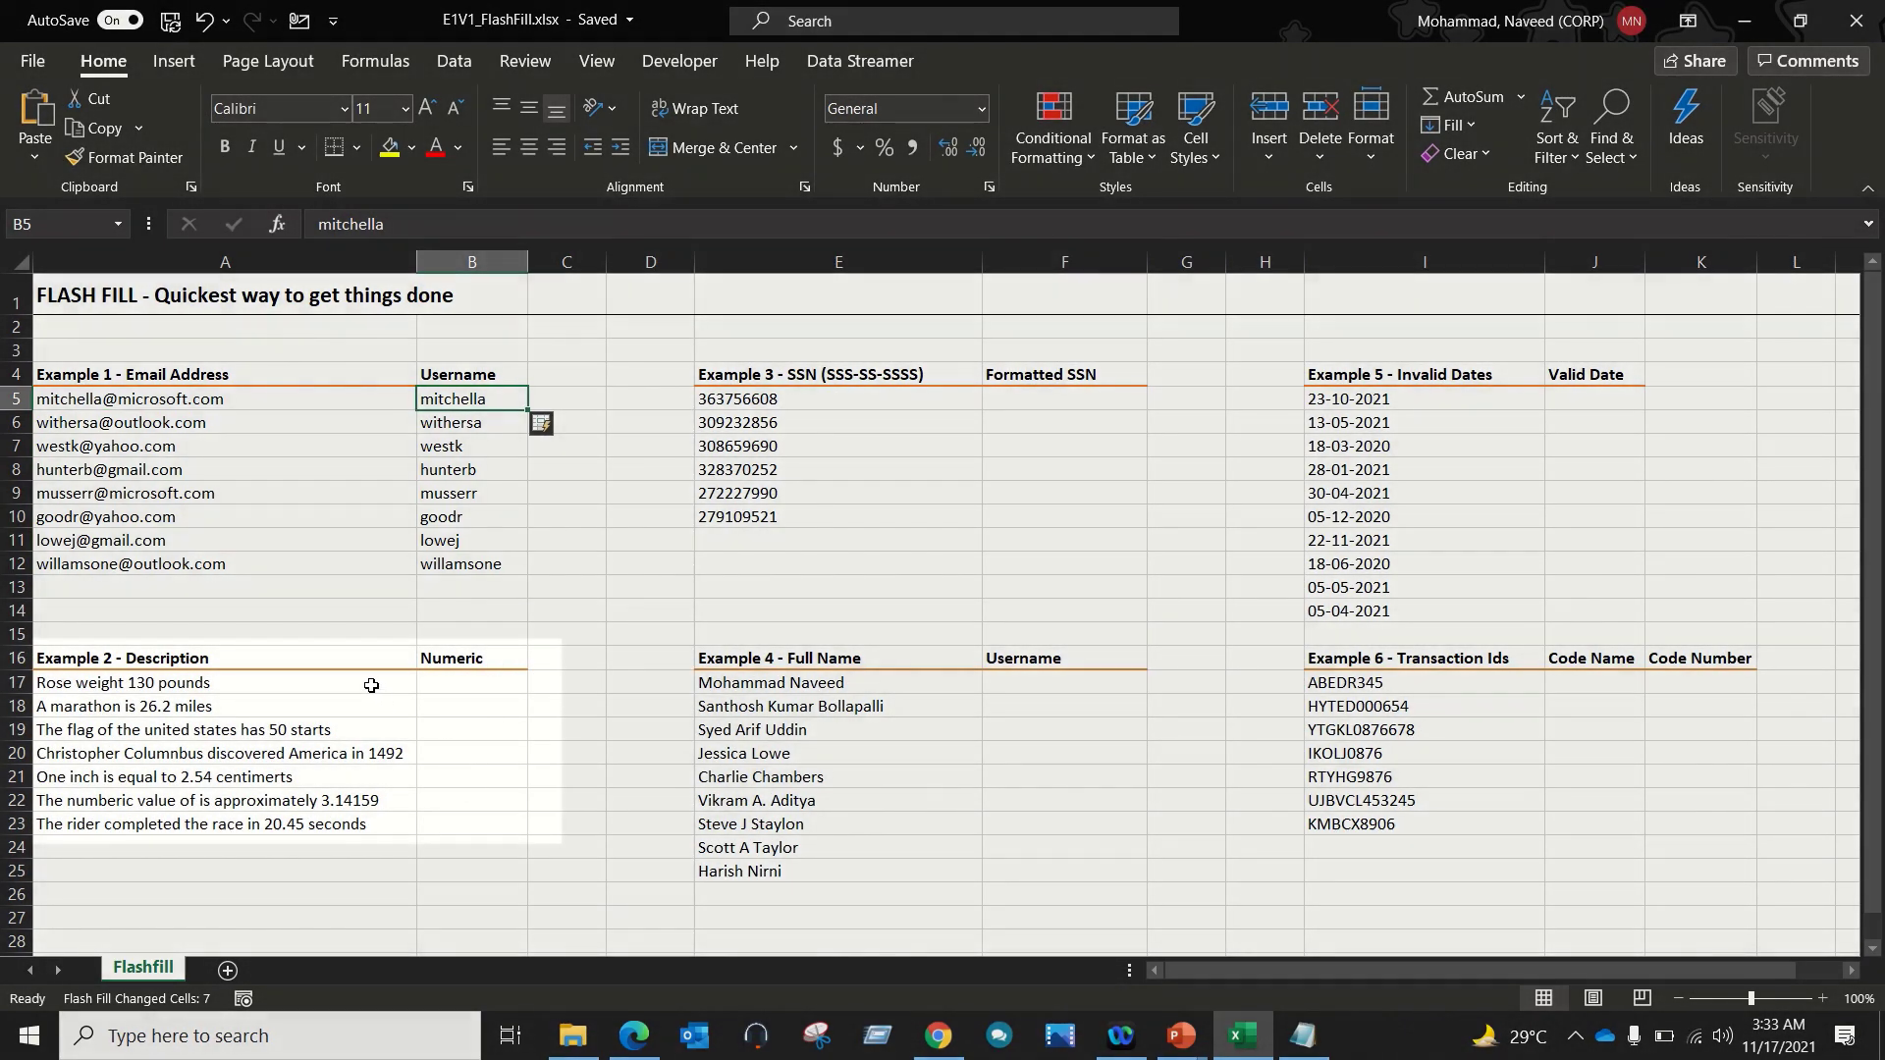
Step: Enter 130 in B17 and Flash Fill the Numeric column through B23
drag(371, 686, 357, 801)
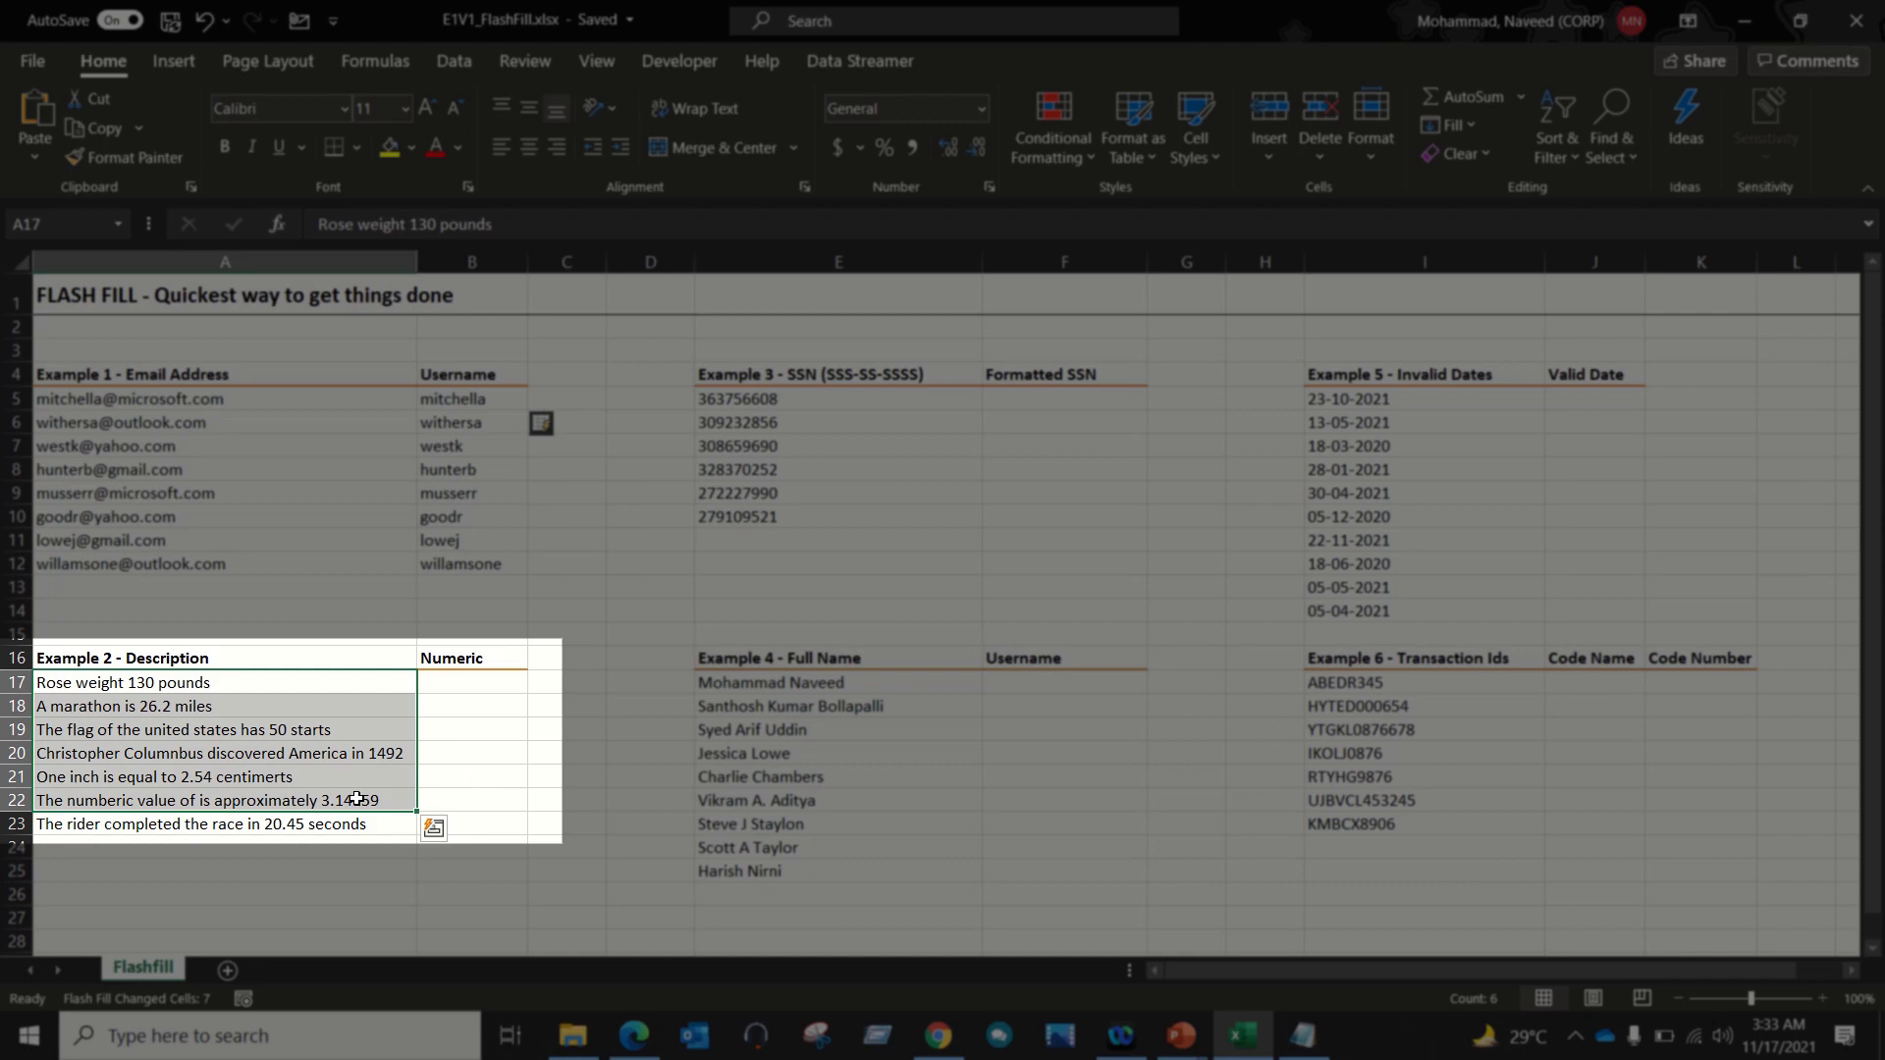
click(491, 681)
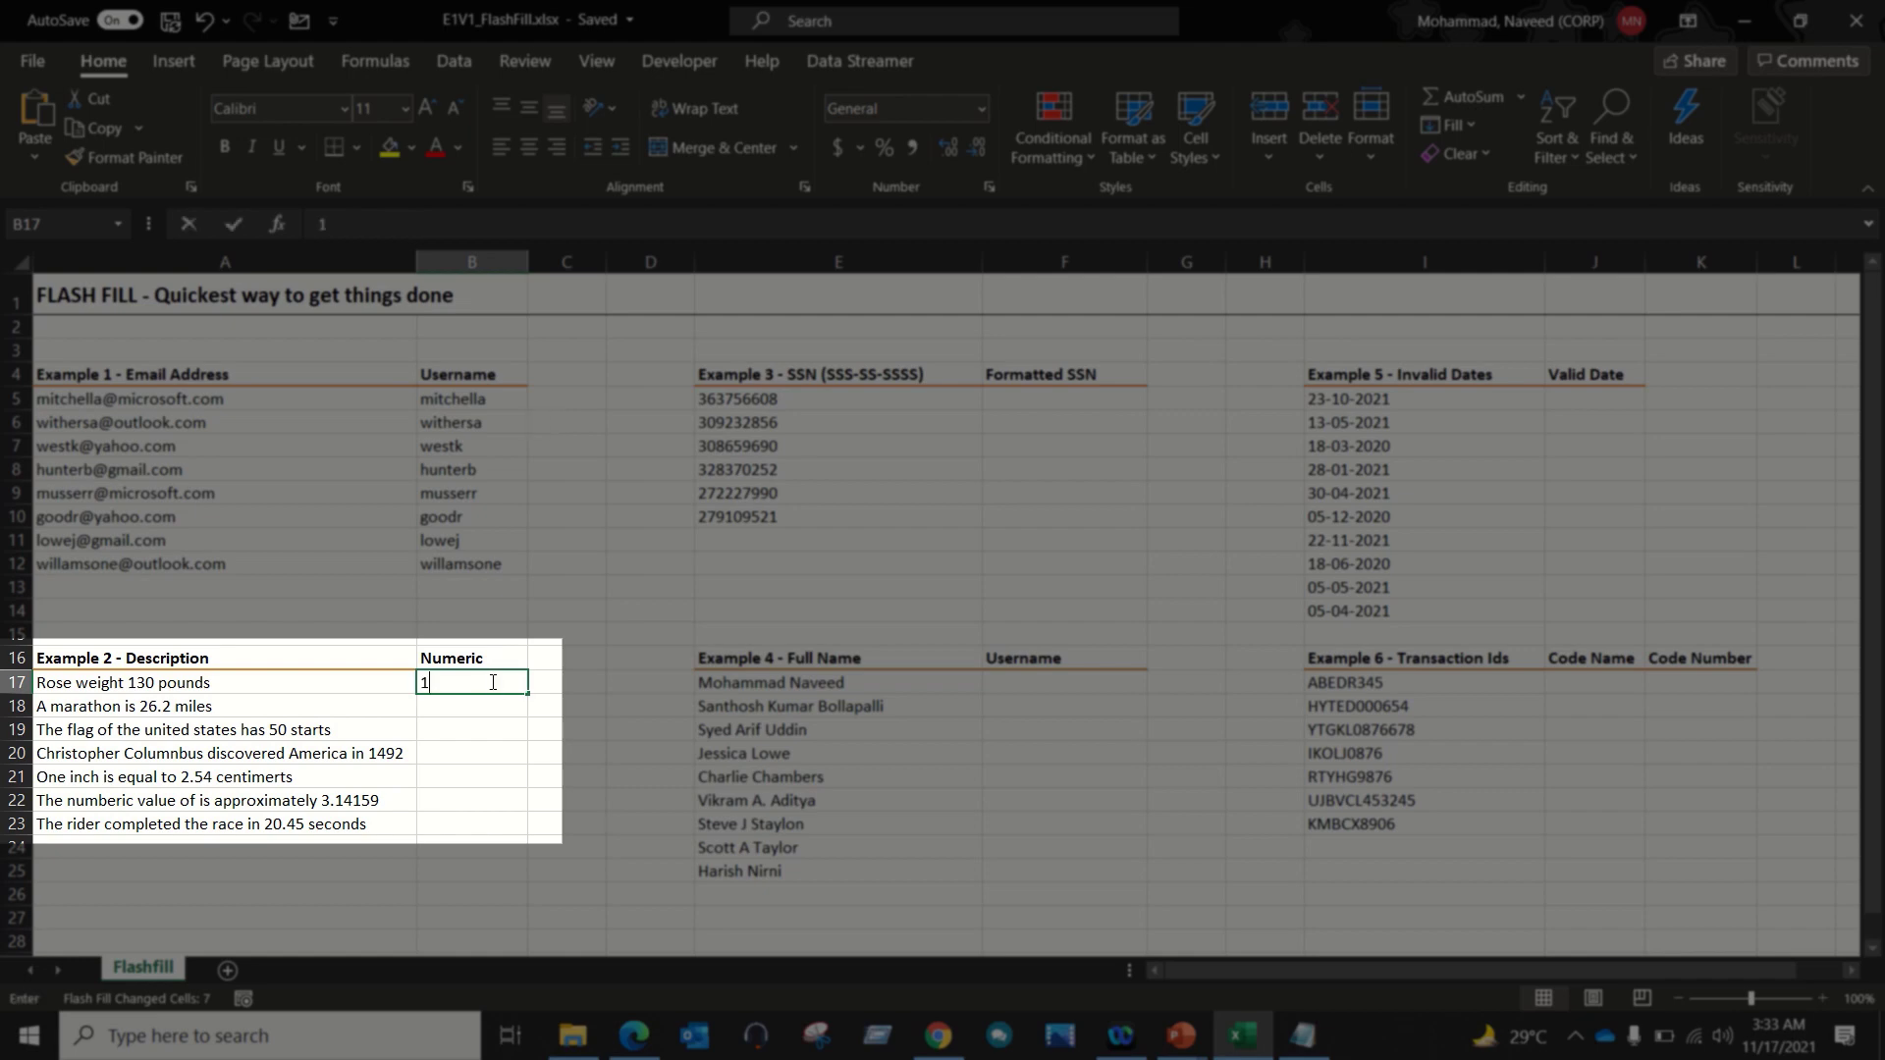
text(130)
key(Return)
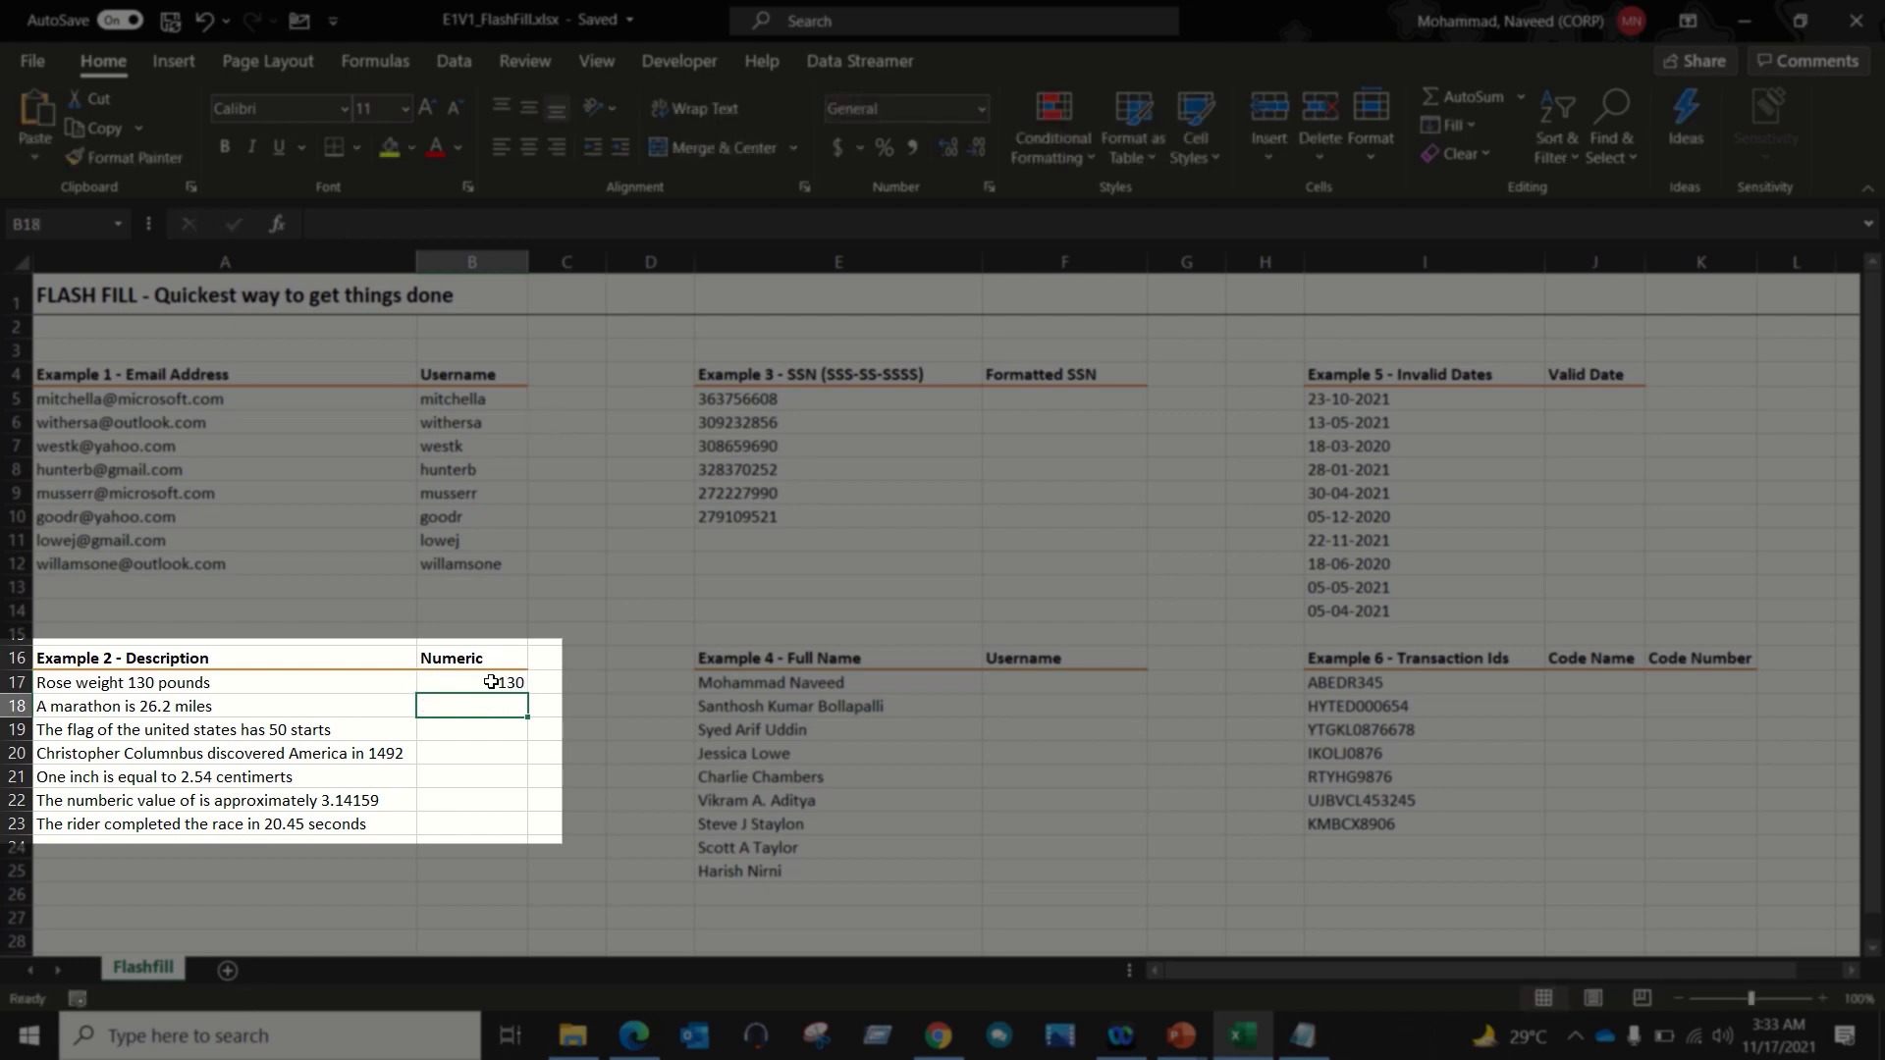
drag(490, 681, 471, 823)
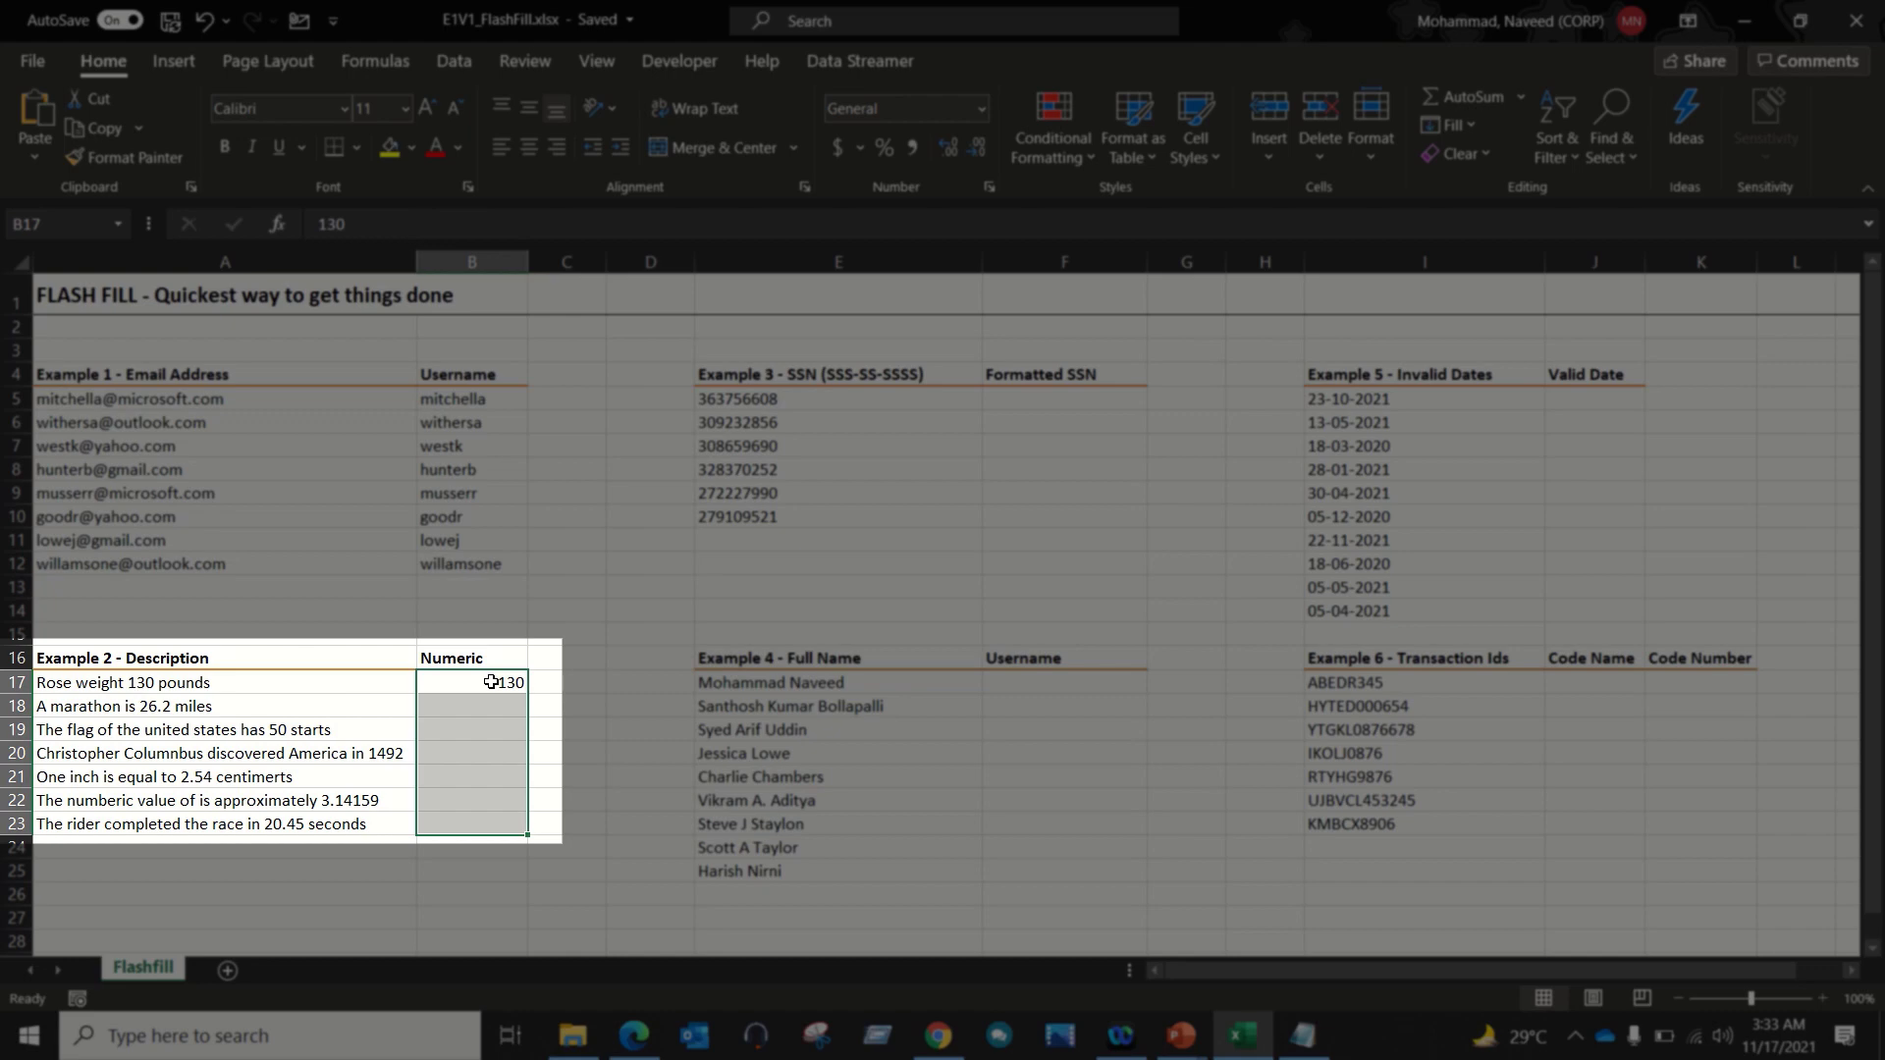
key(ctrl+e)
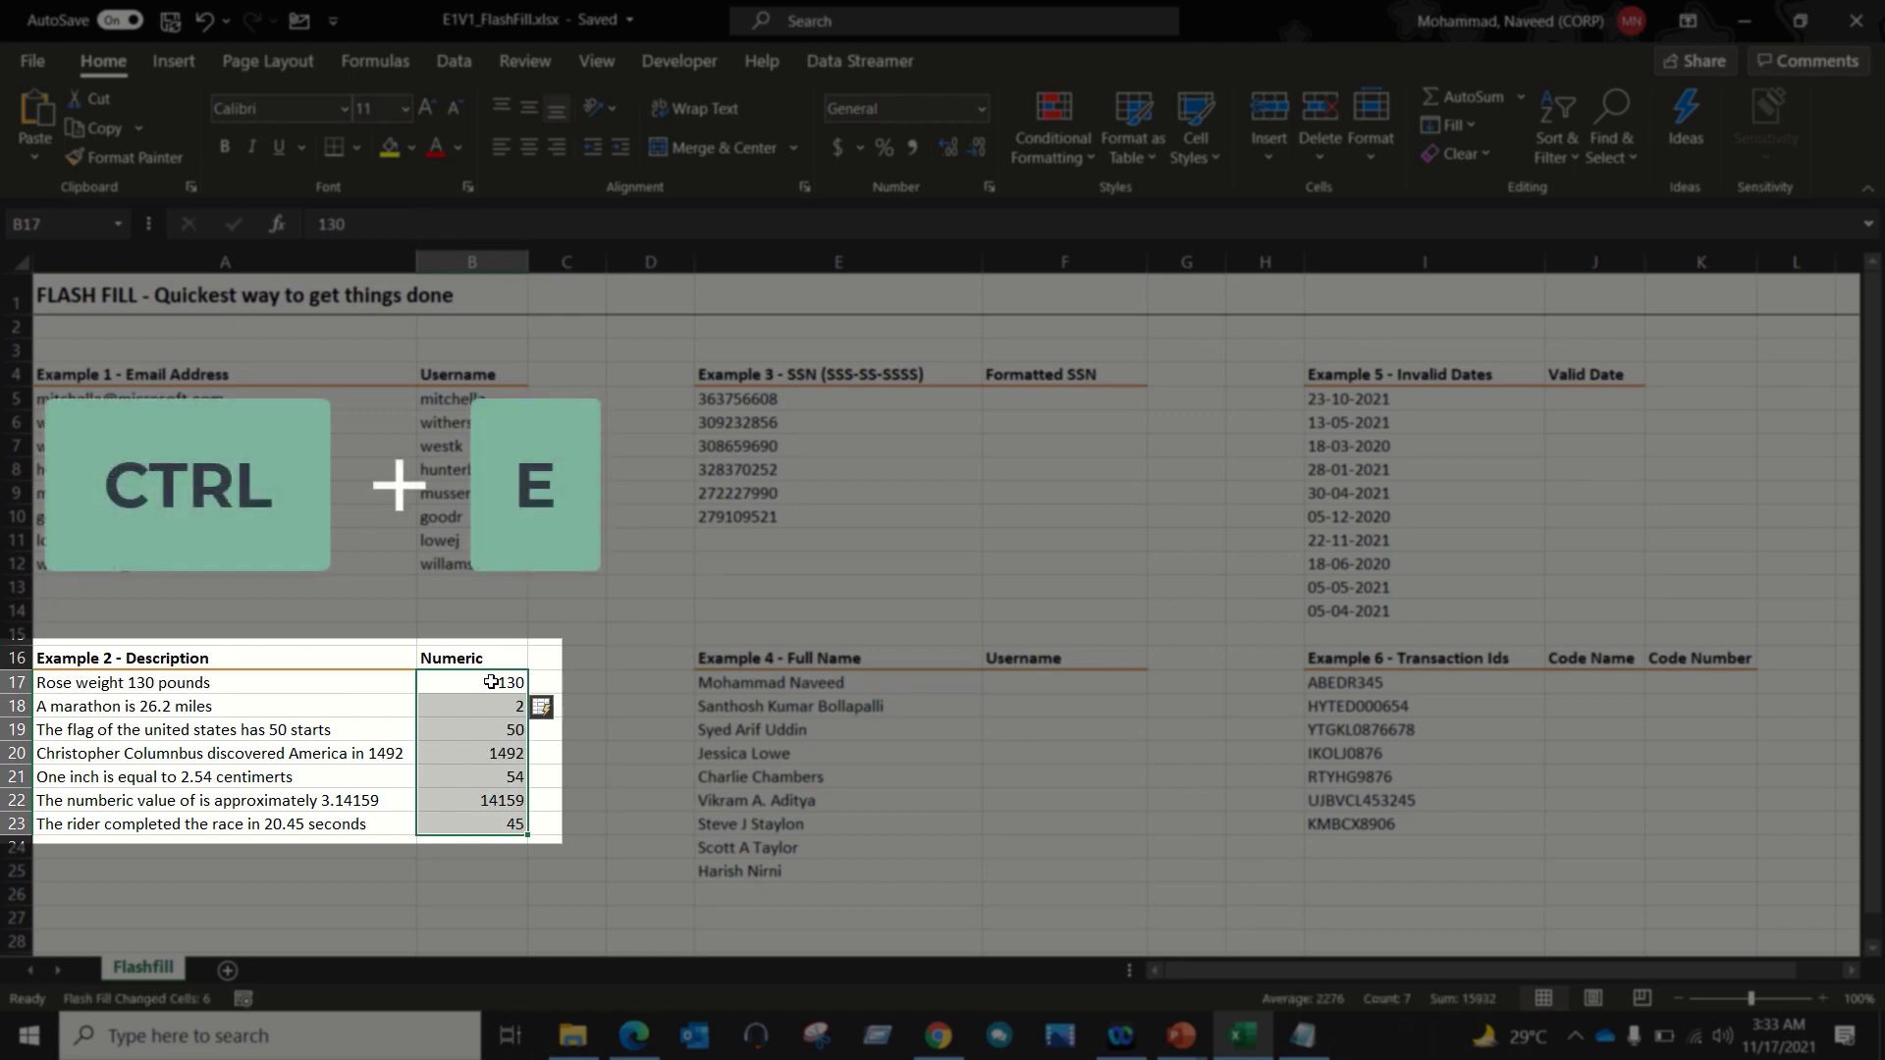
Step: Inspect the truncated result, such as 2 extracted for the marathon row
key(Left)
key(Down)
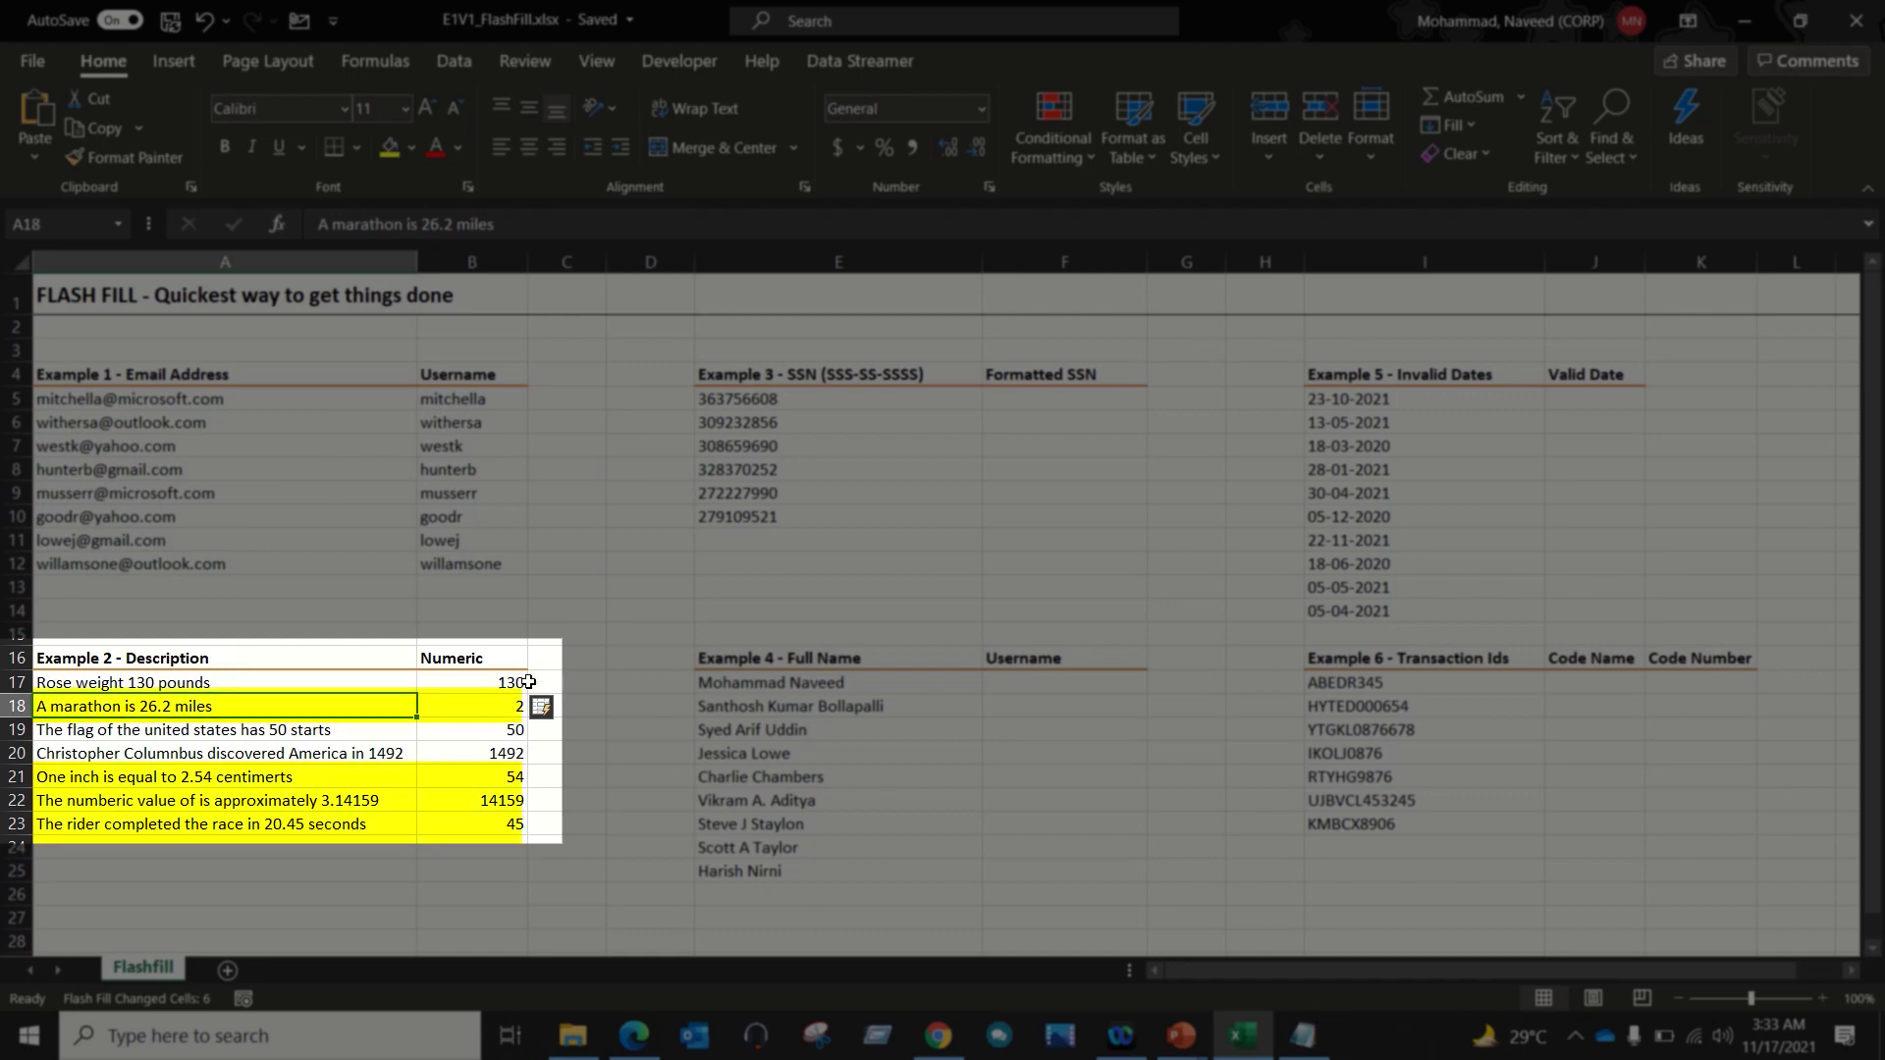
click(502, 715)
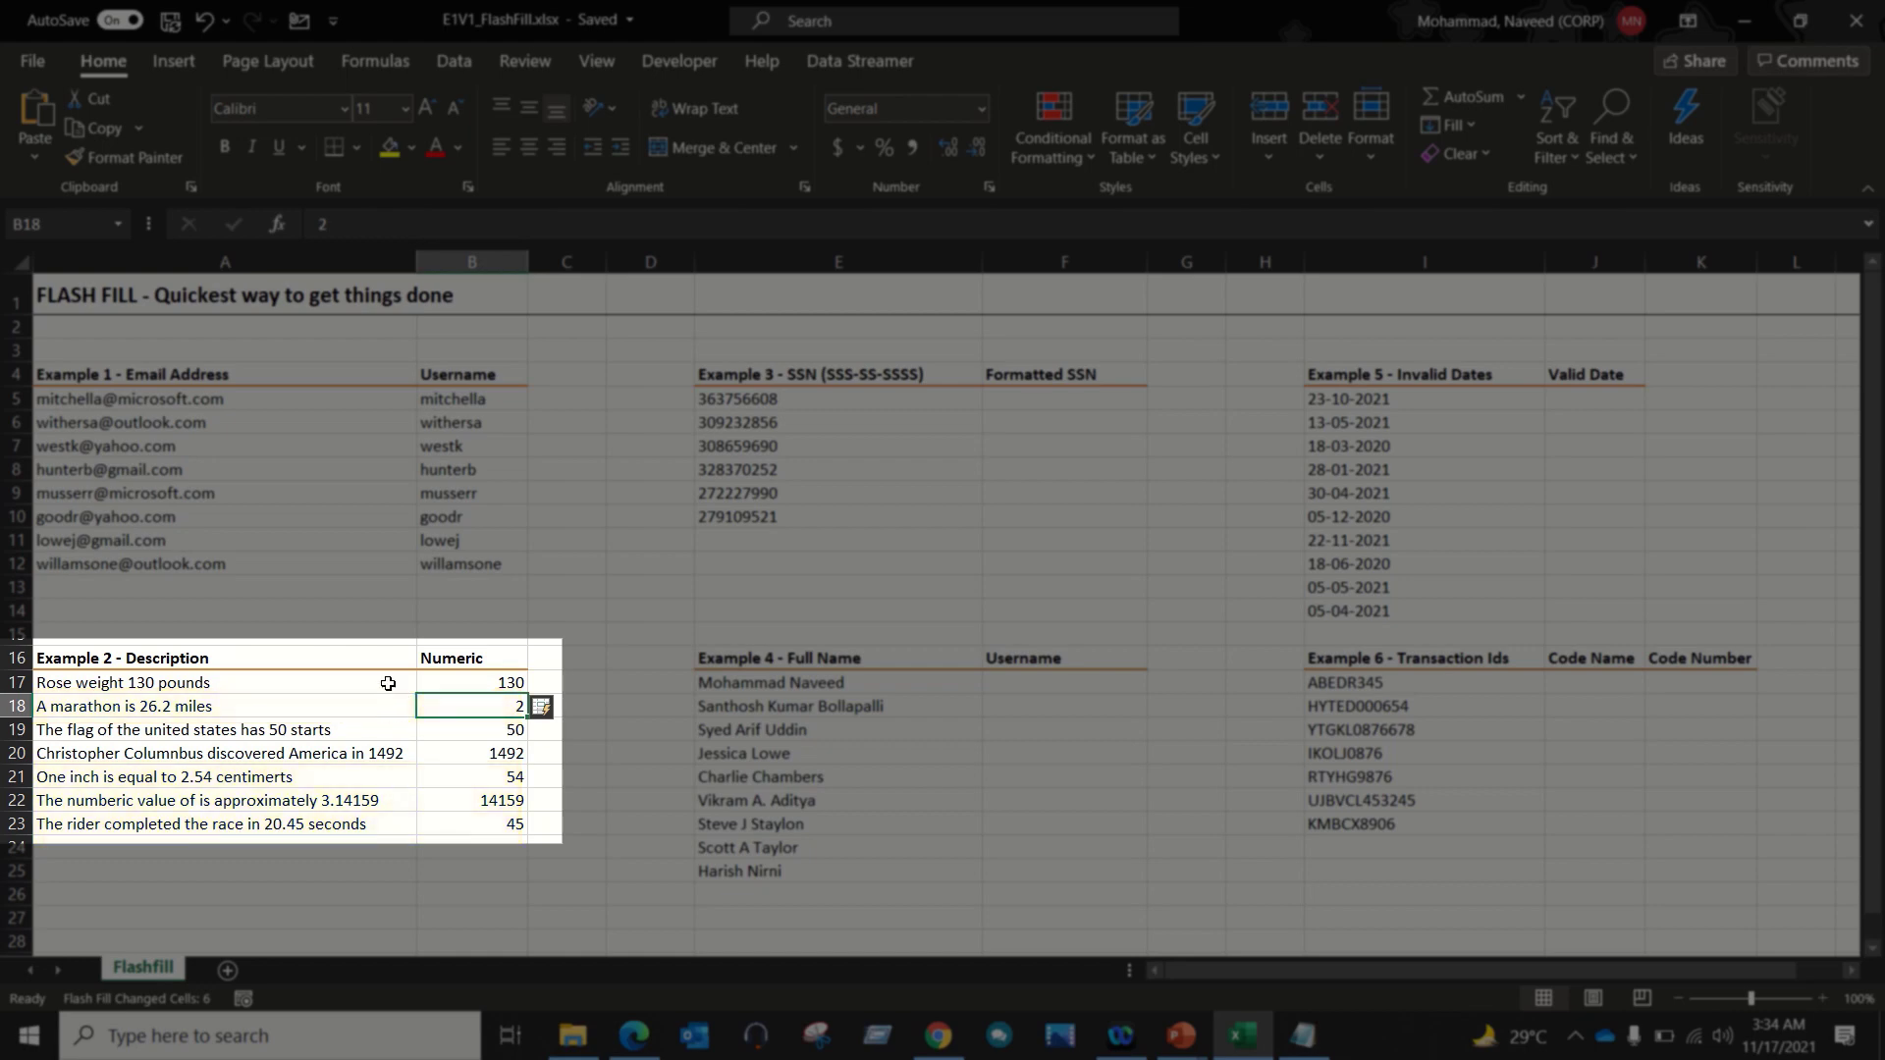
drag(387, 683, 457, 680)
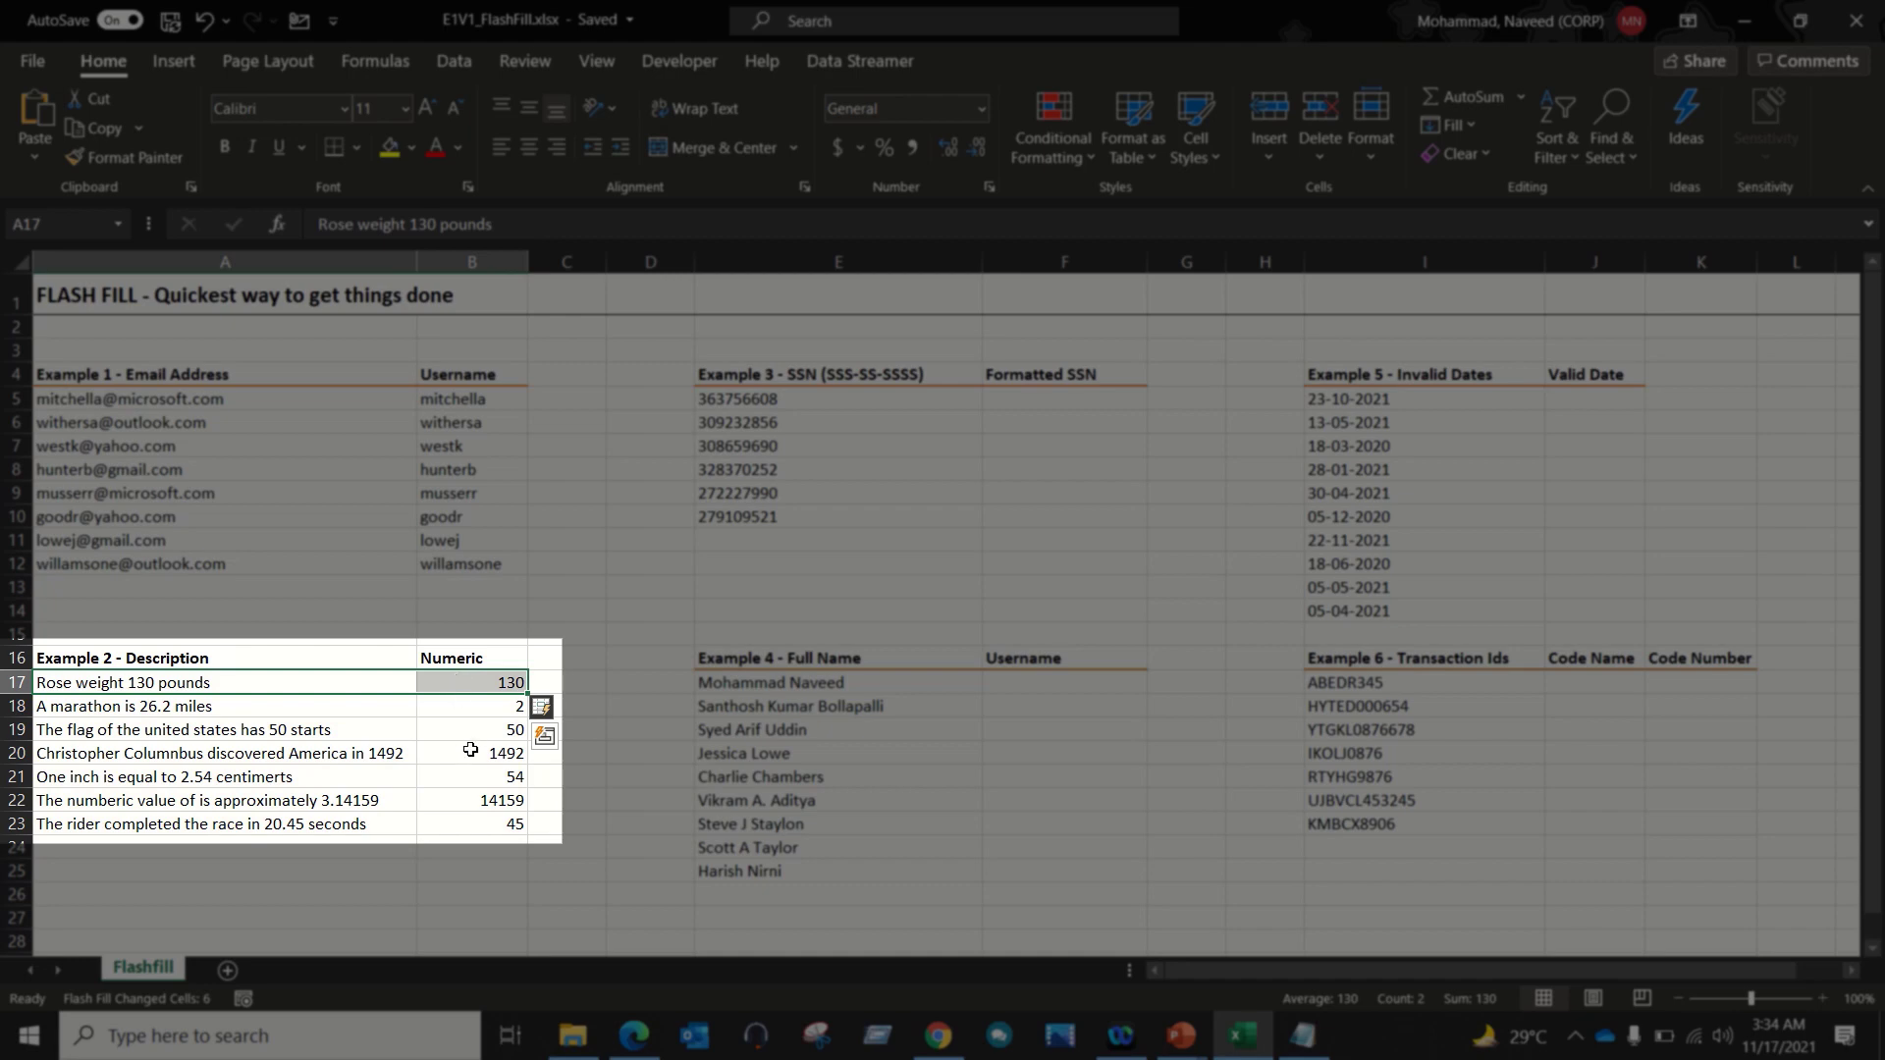
Step: Undo the fill, add 26.2 as a second example in B18, and Flash Fill again
key(ctrl+z)
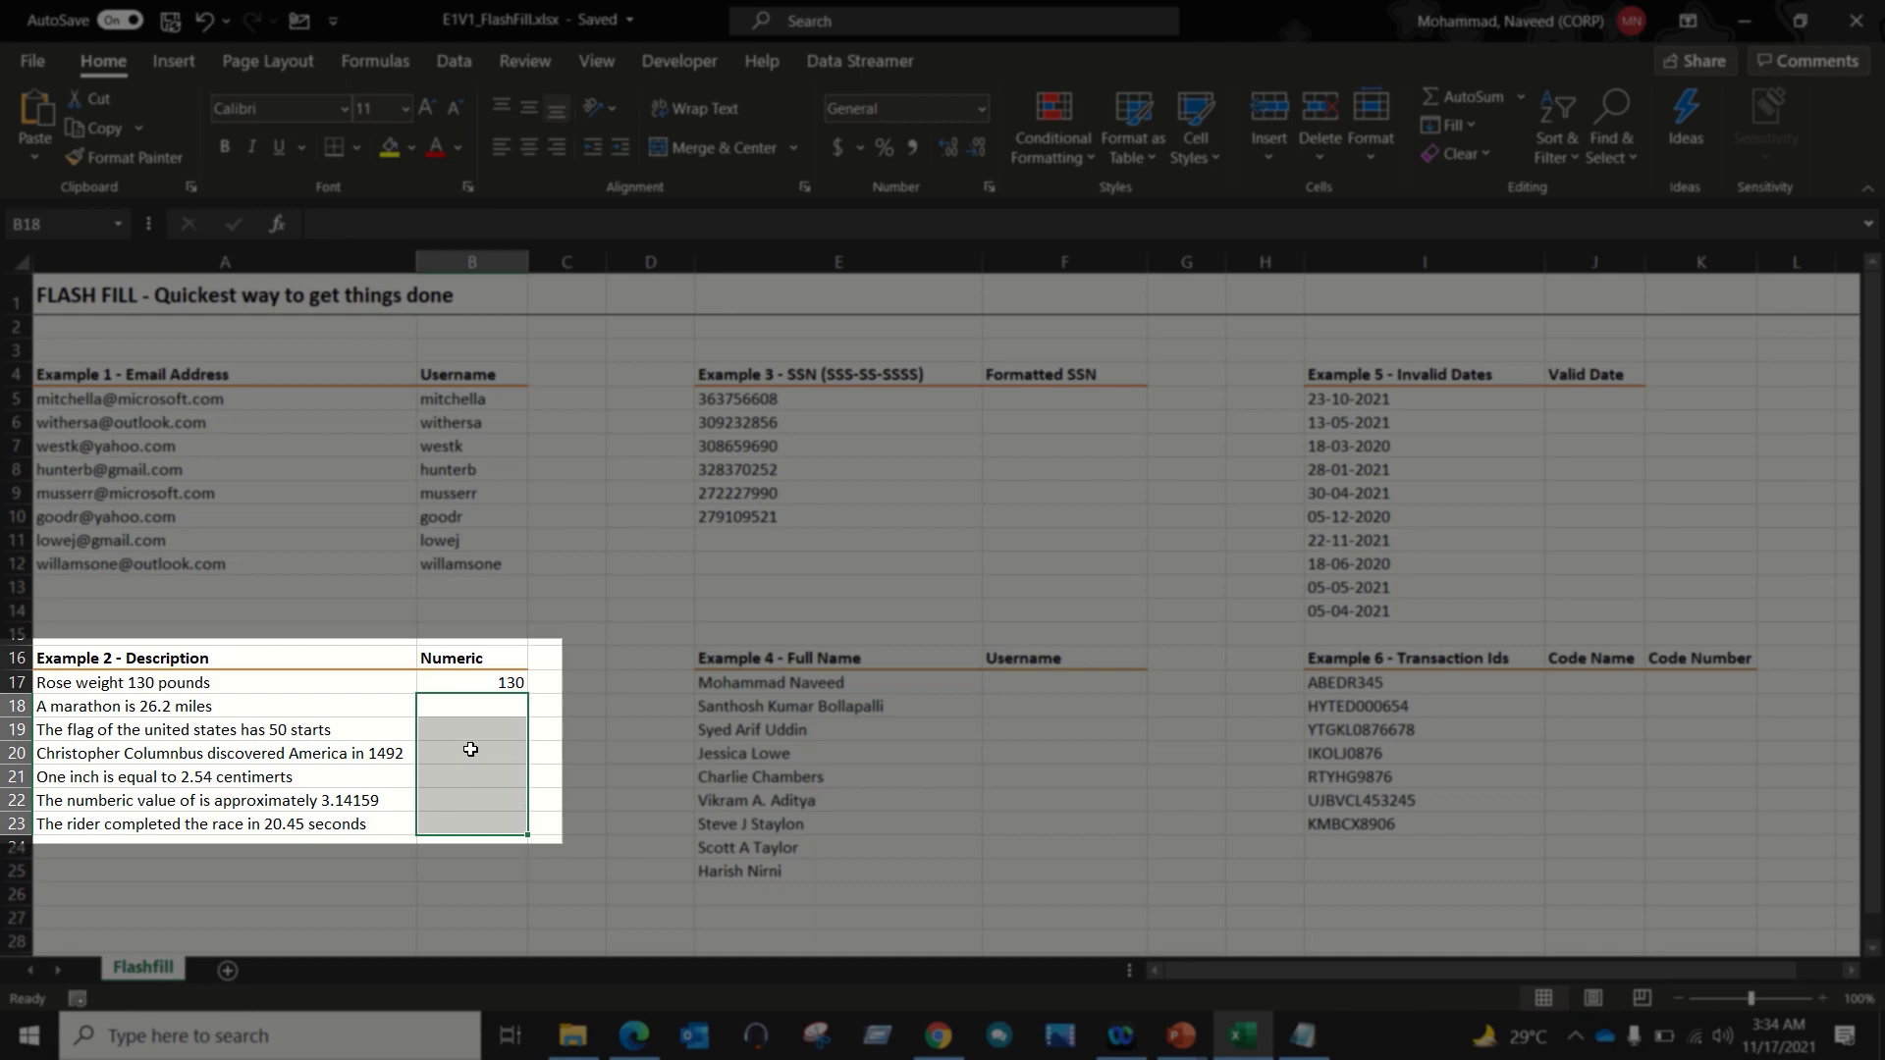
key(ctrl+z)
key(Right)
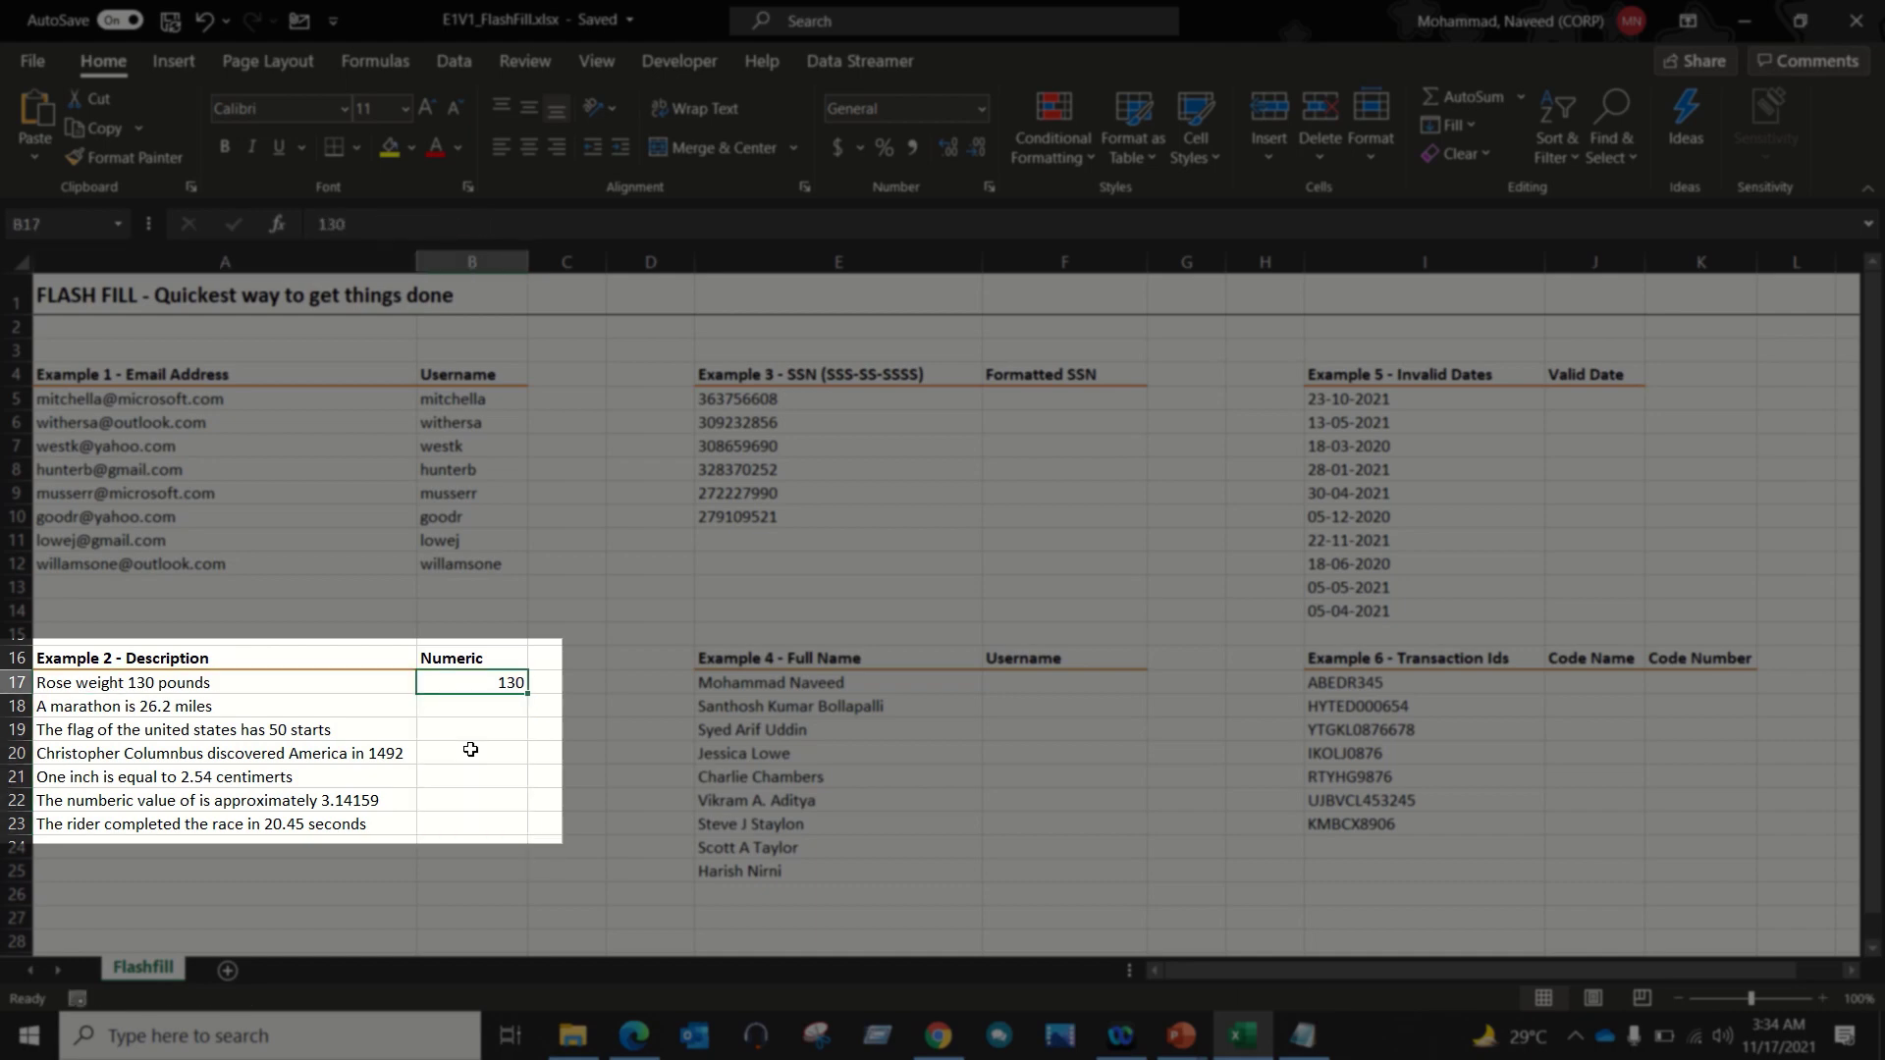
key(Down)
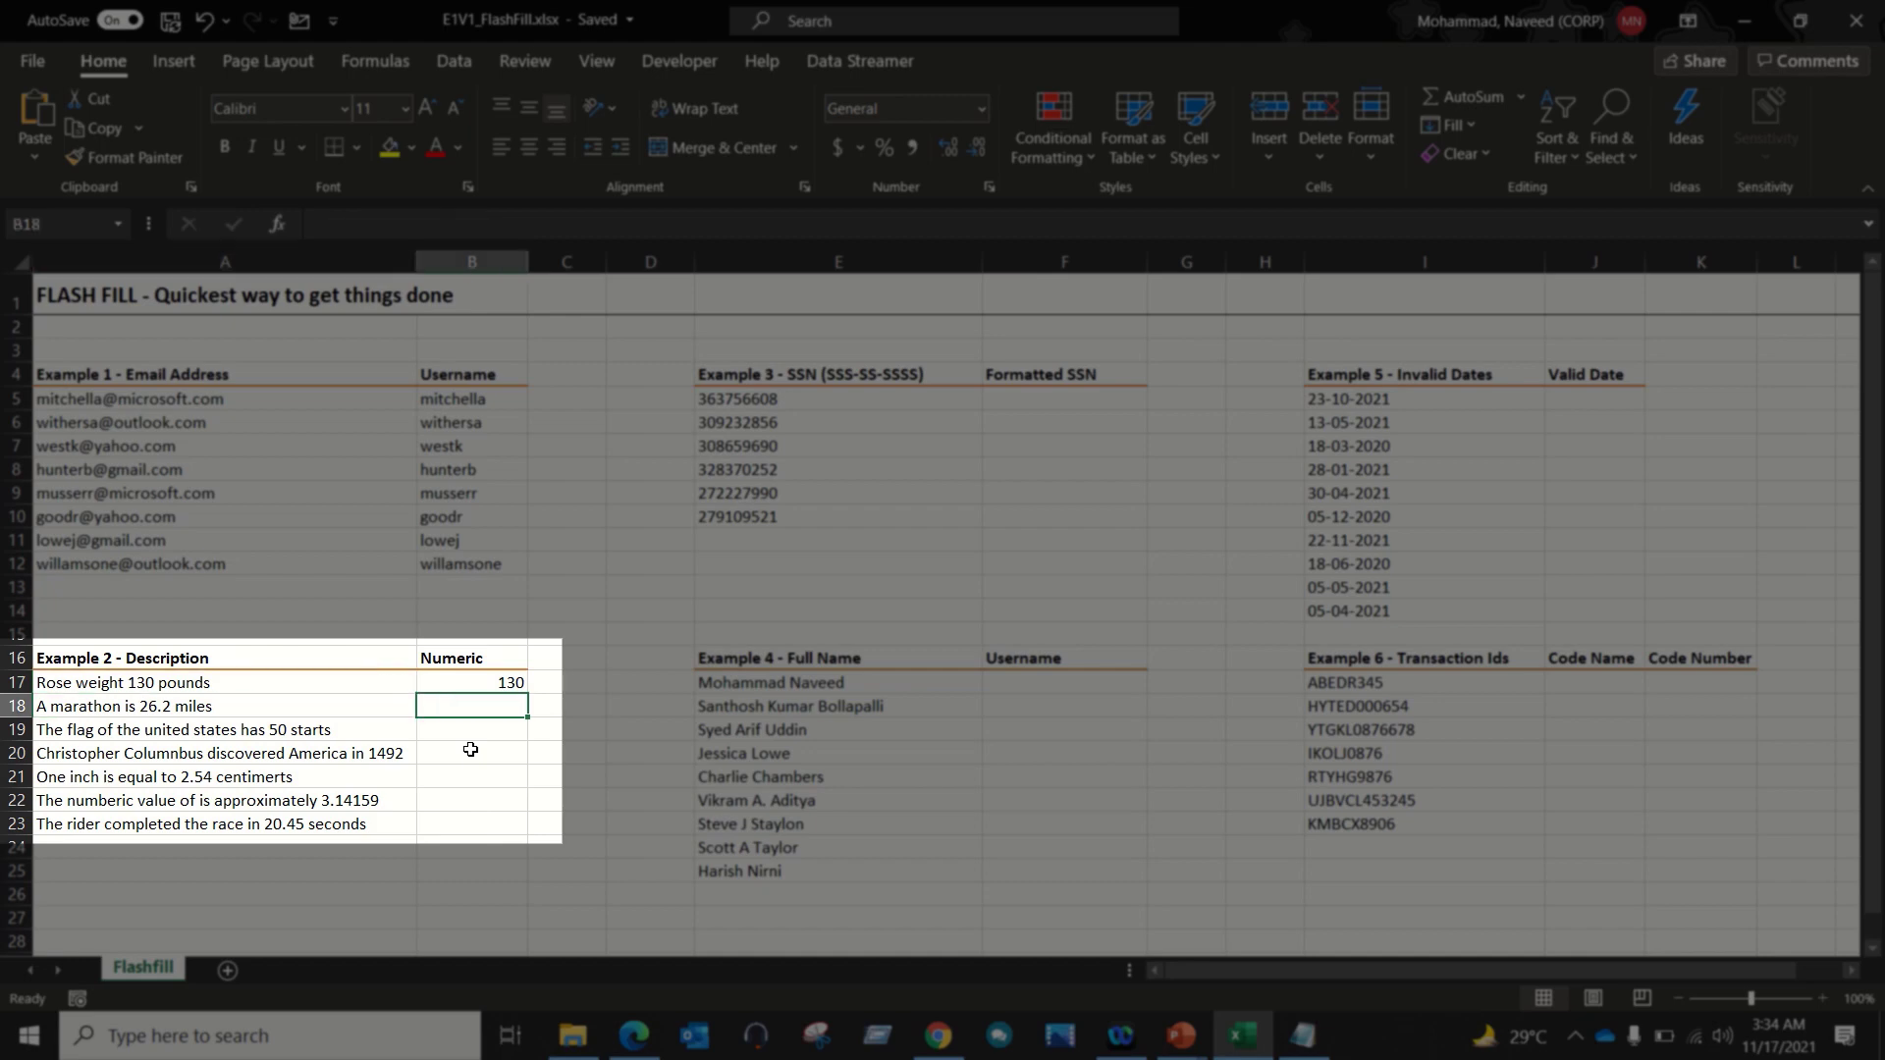
text(26)
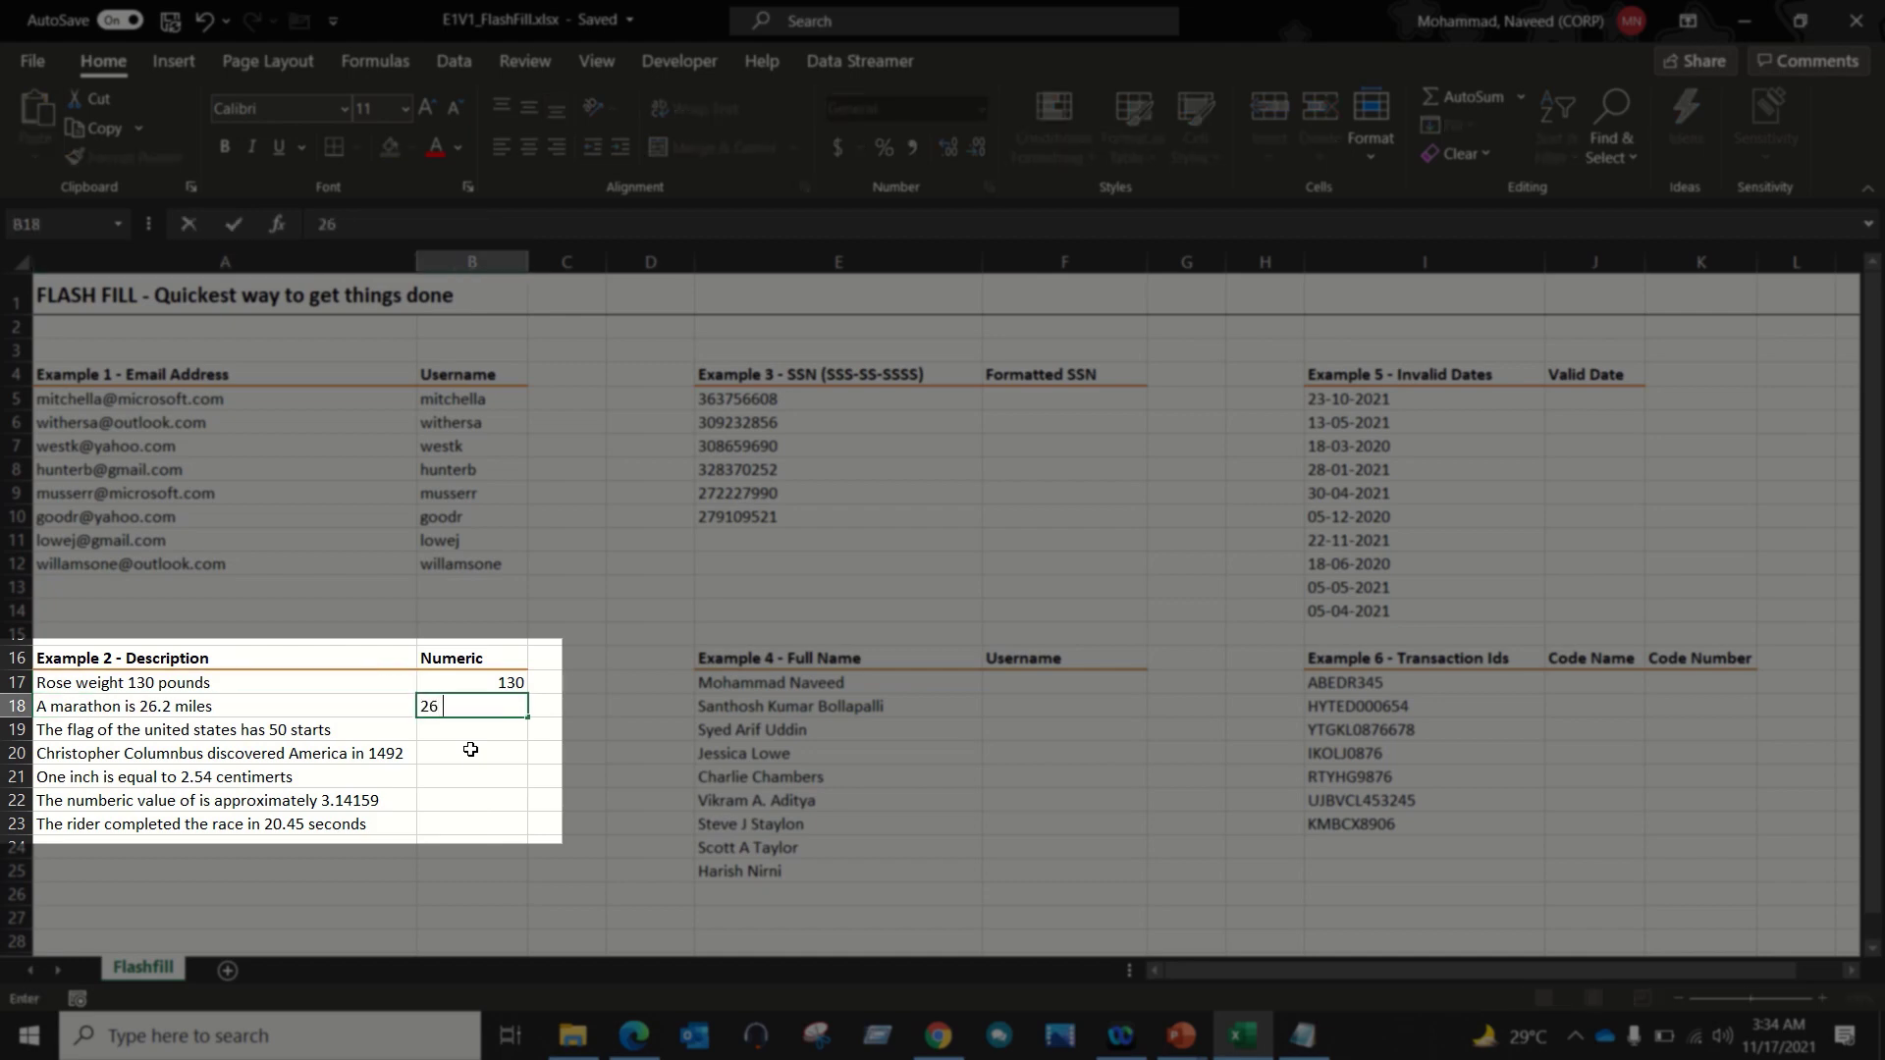
text(.2)
key(Return)
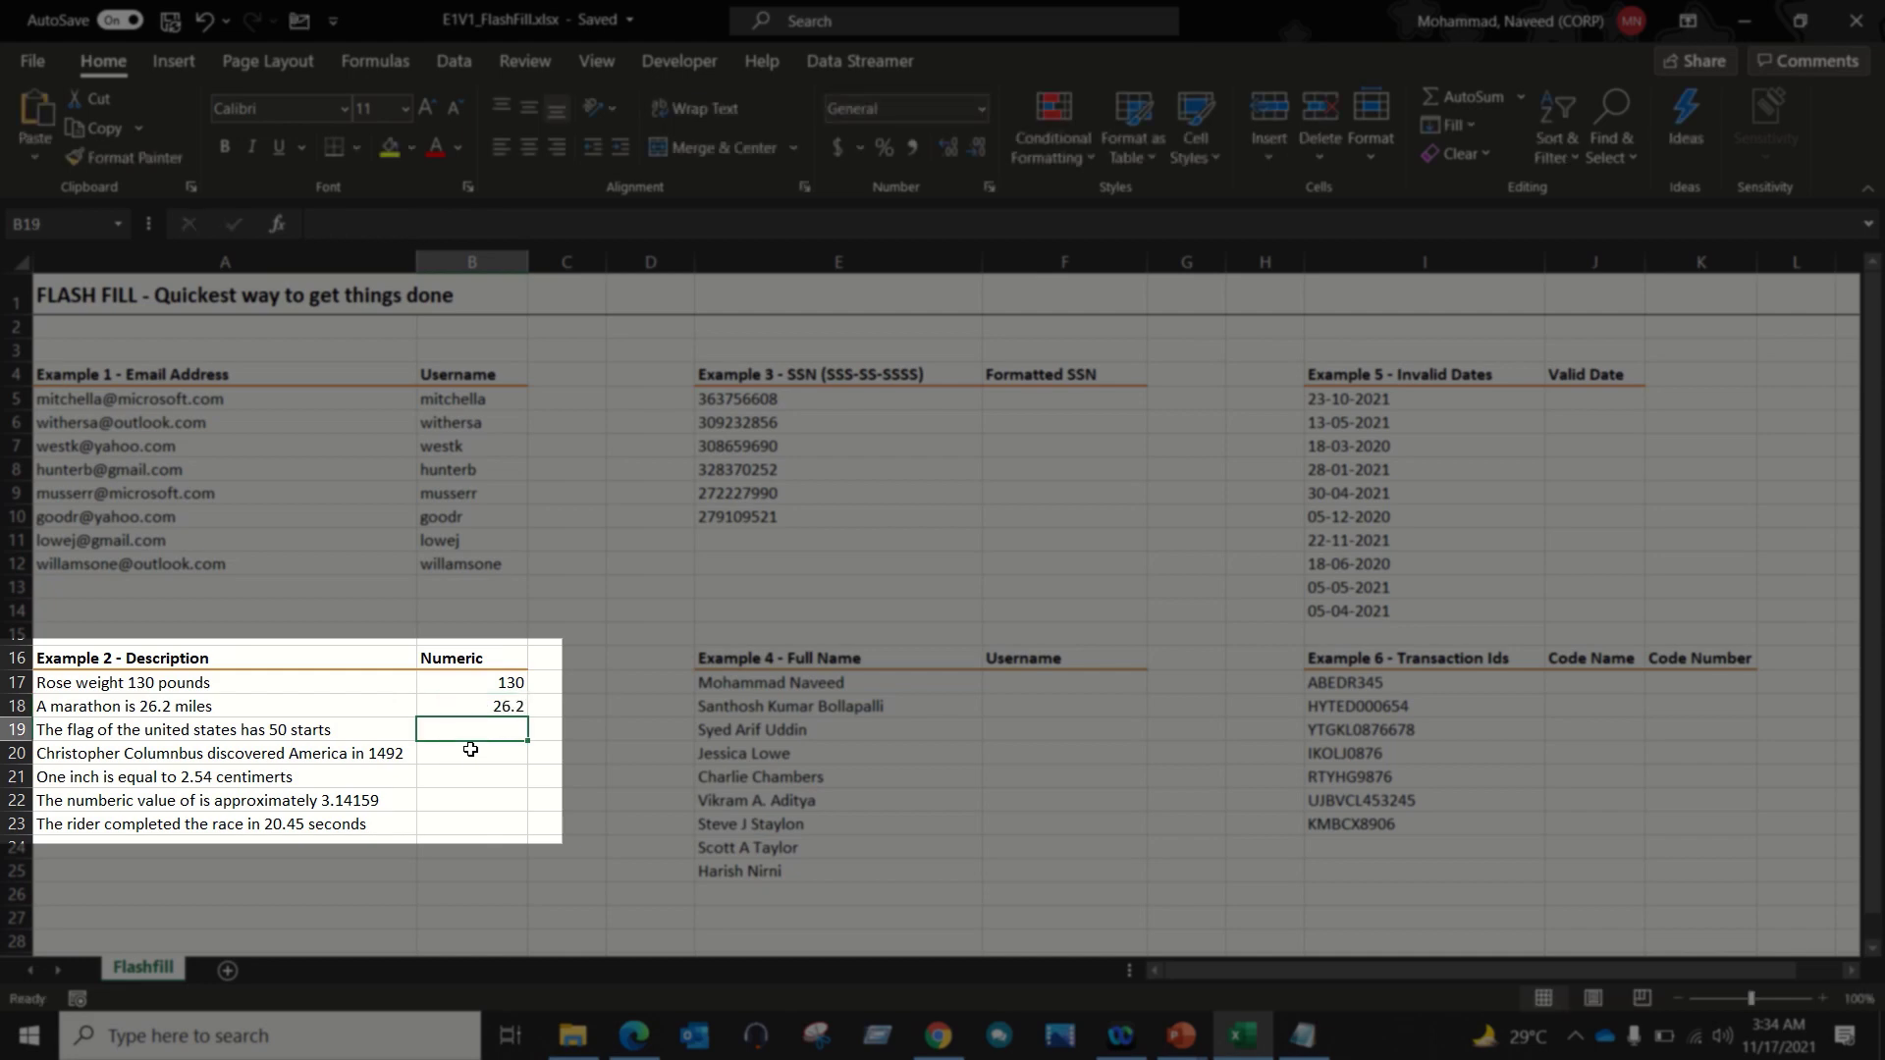
key(Up)
key(Up)
key(shift+Down)
key(shift+Down)
key(shift+Down)
key(shift+Down)
key(shift+Down)
key(shift+Down)
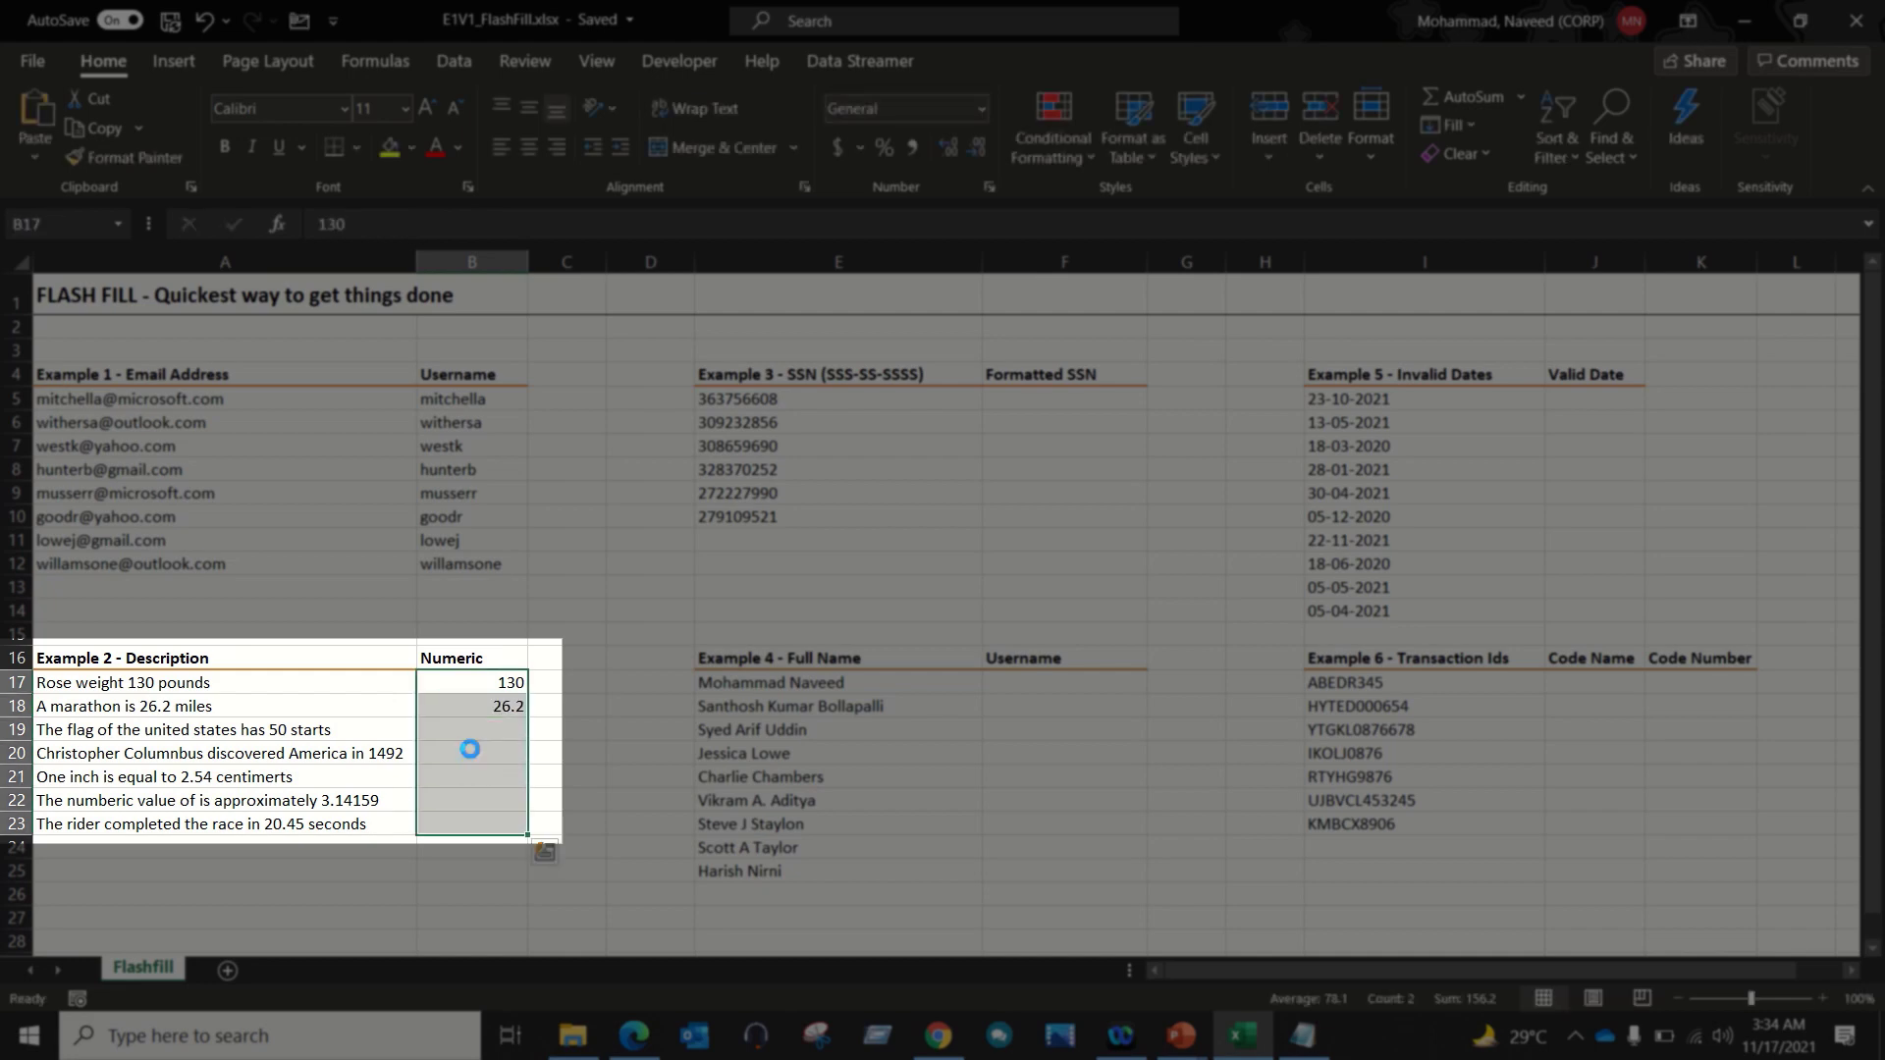
key(ctrl+e)
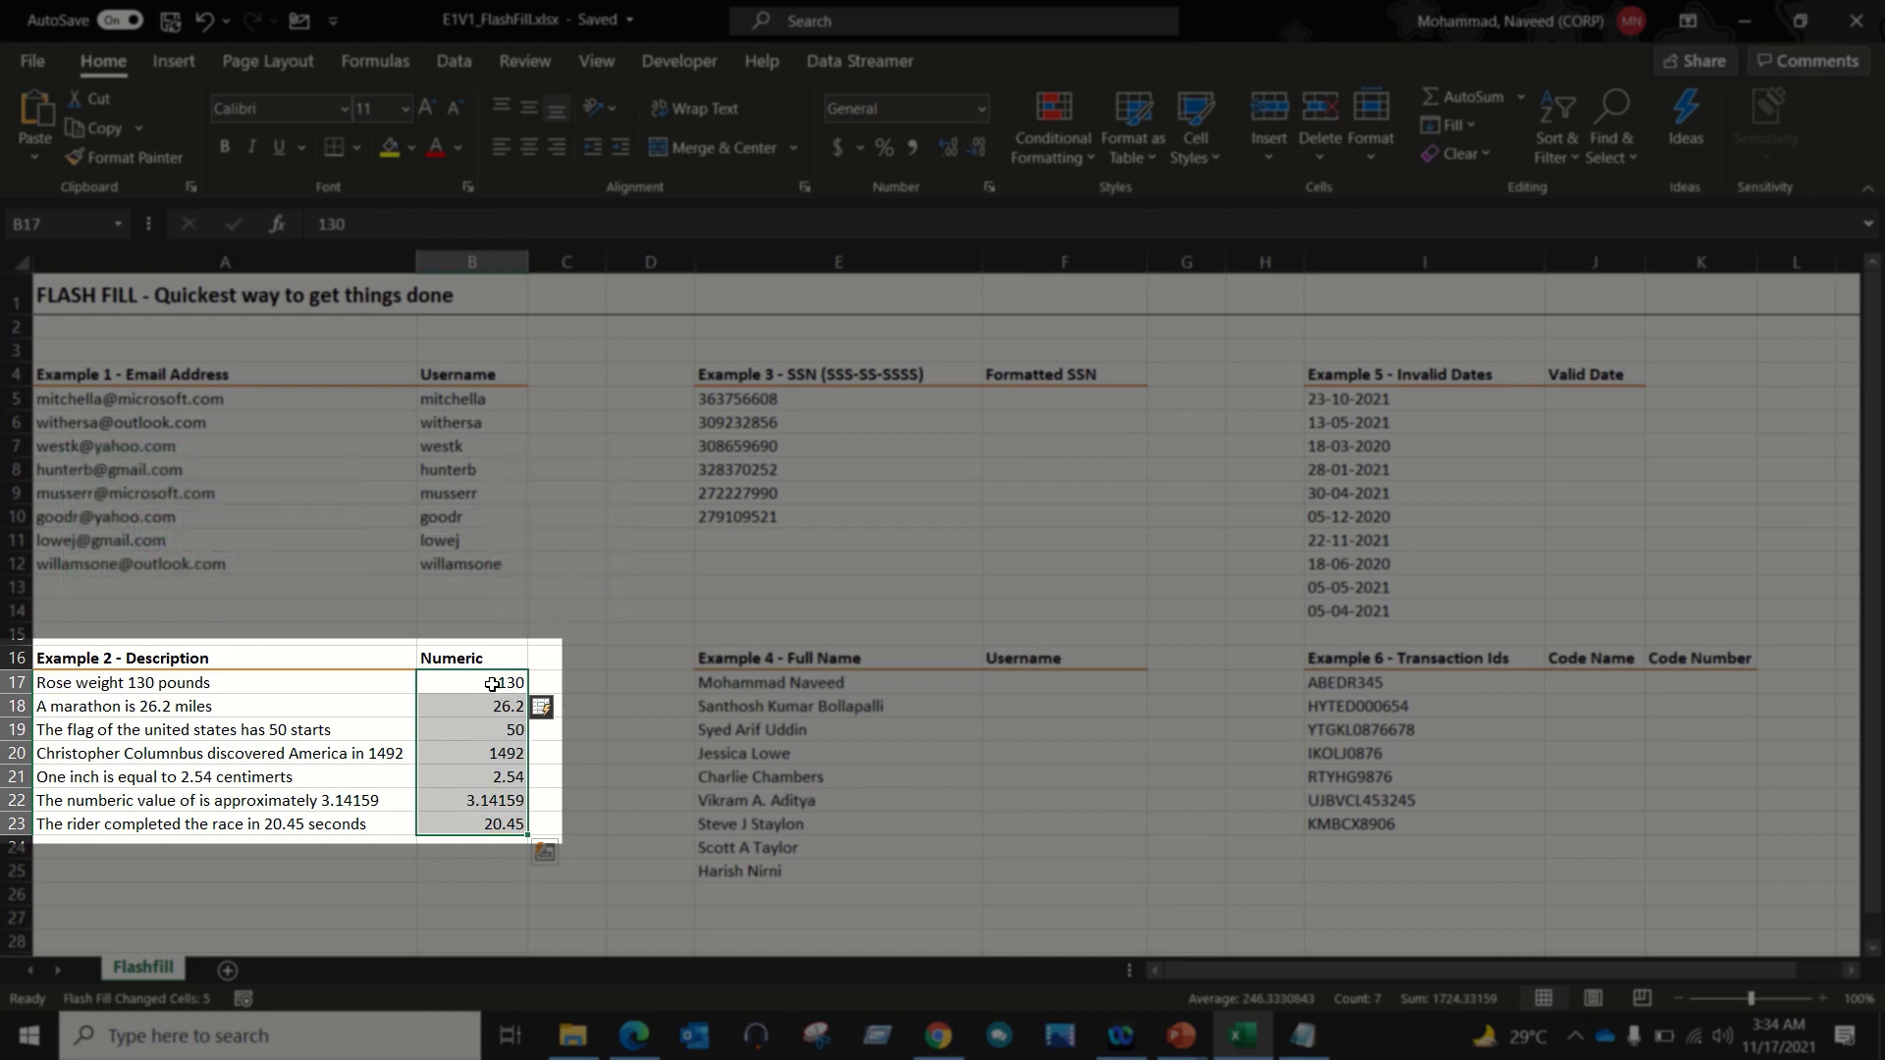
Step: Review the refilled numbers with full decimals, such as 2.54, against their descriptions
drag(506, 687, 493, 709)
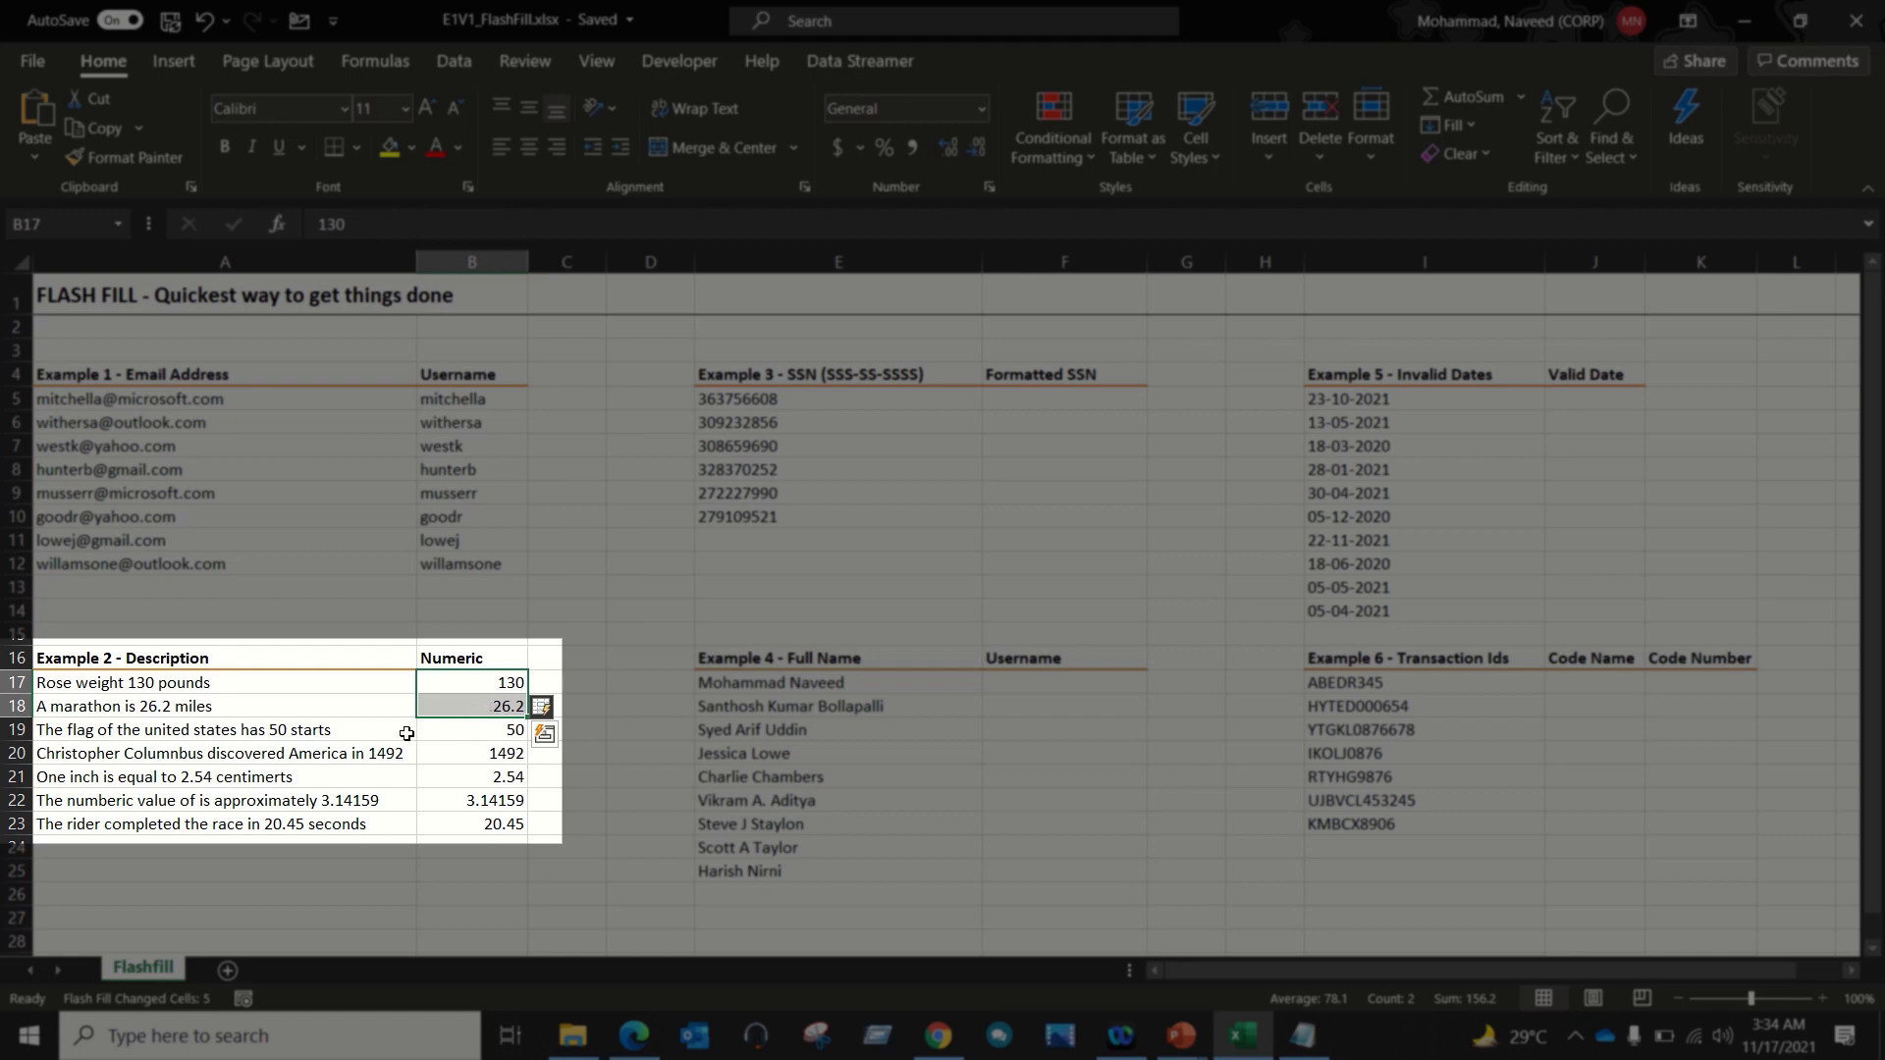
drag(359, 734, 357, 824)
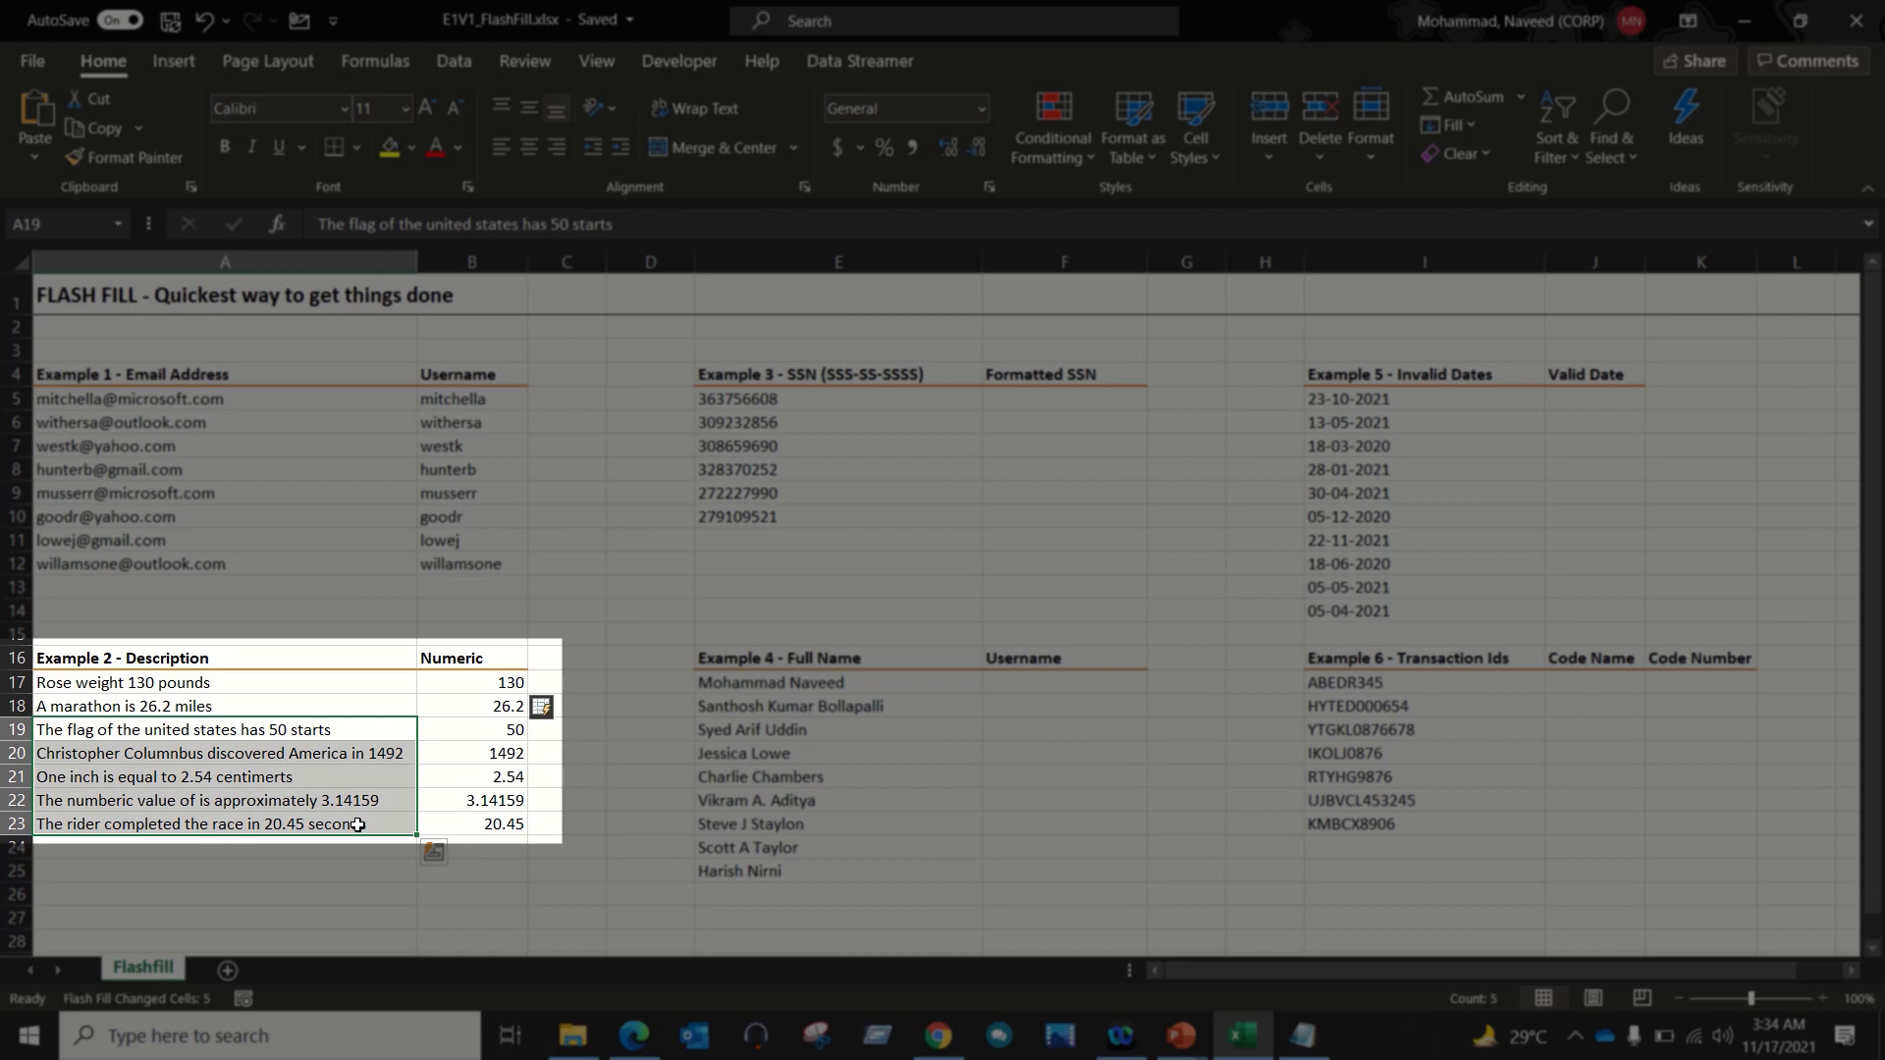
click(496, 683)
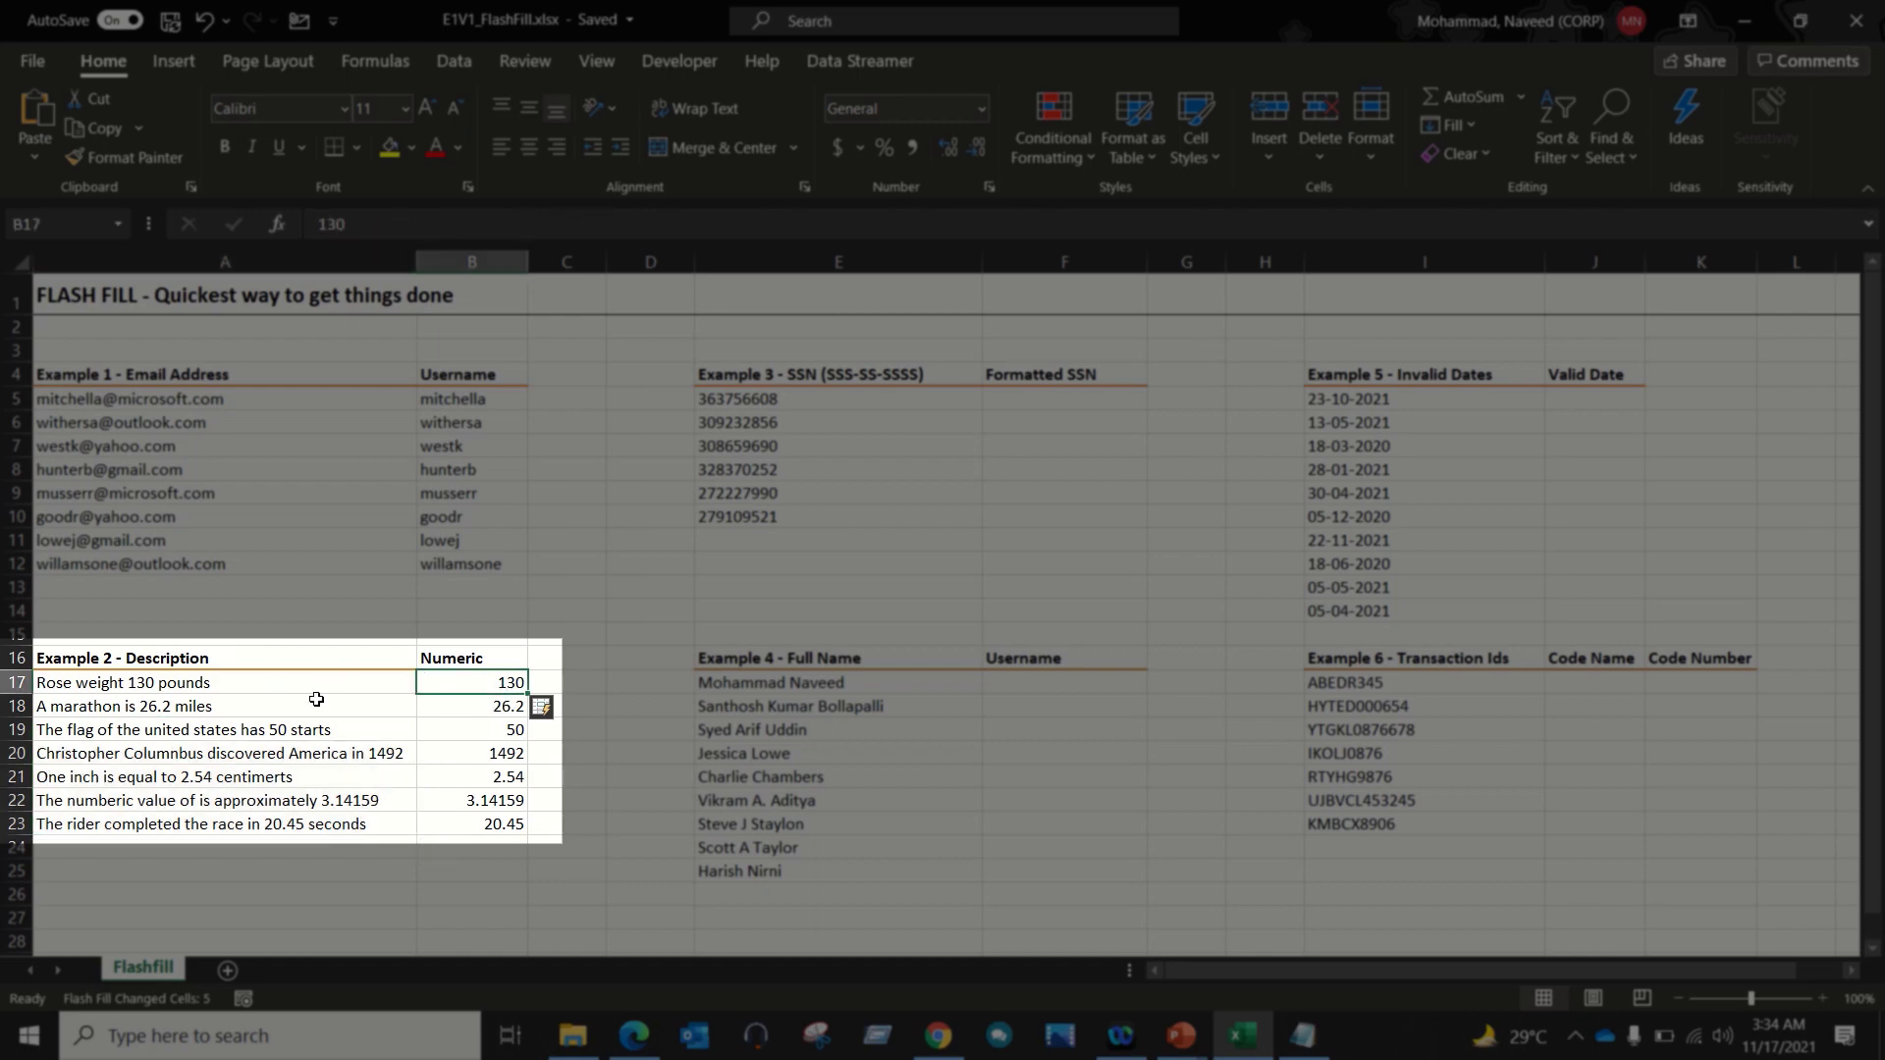
drag(472, 707, 262, 684)
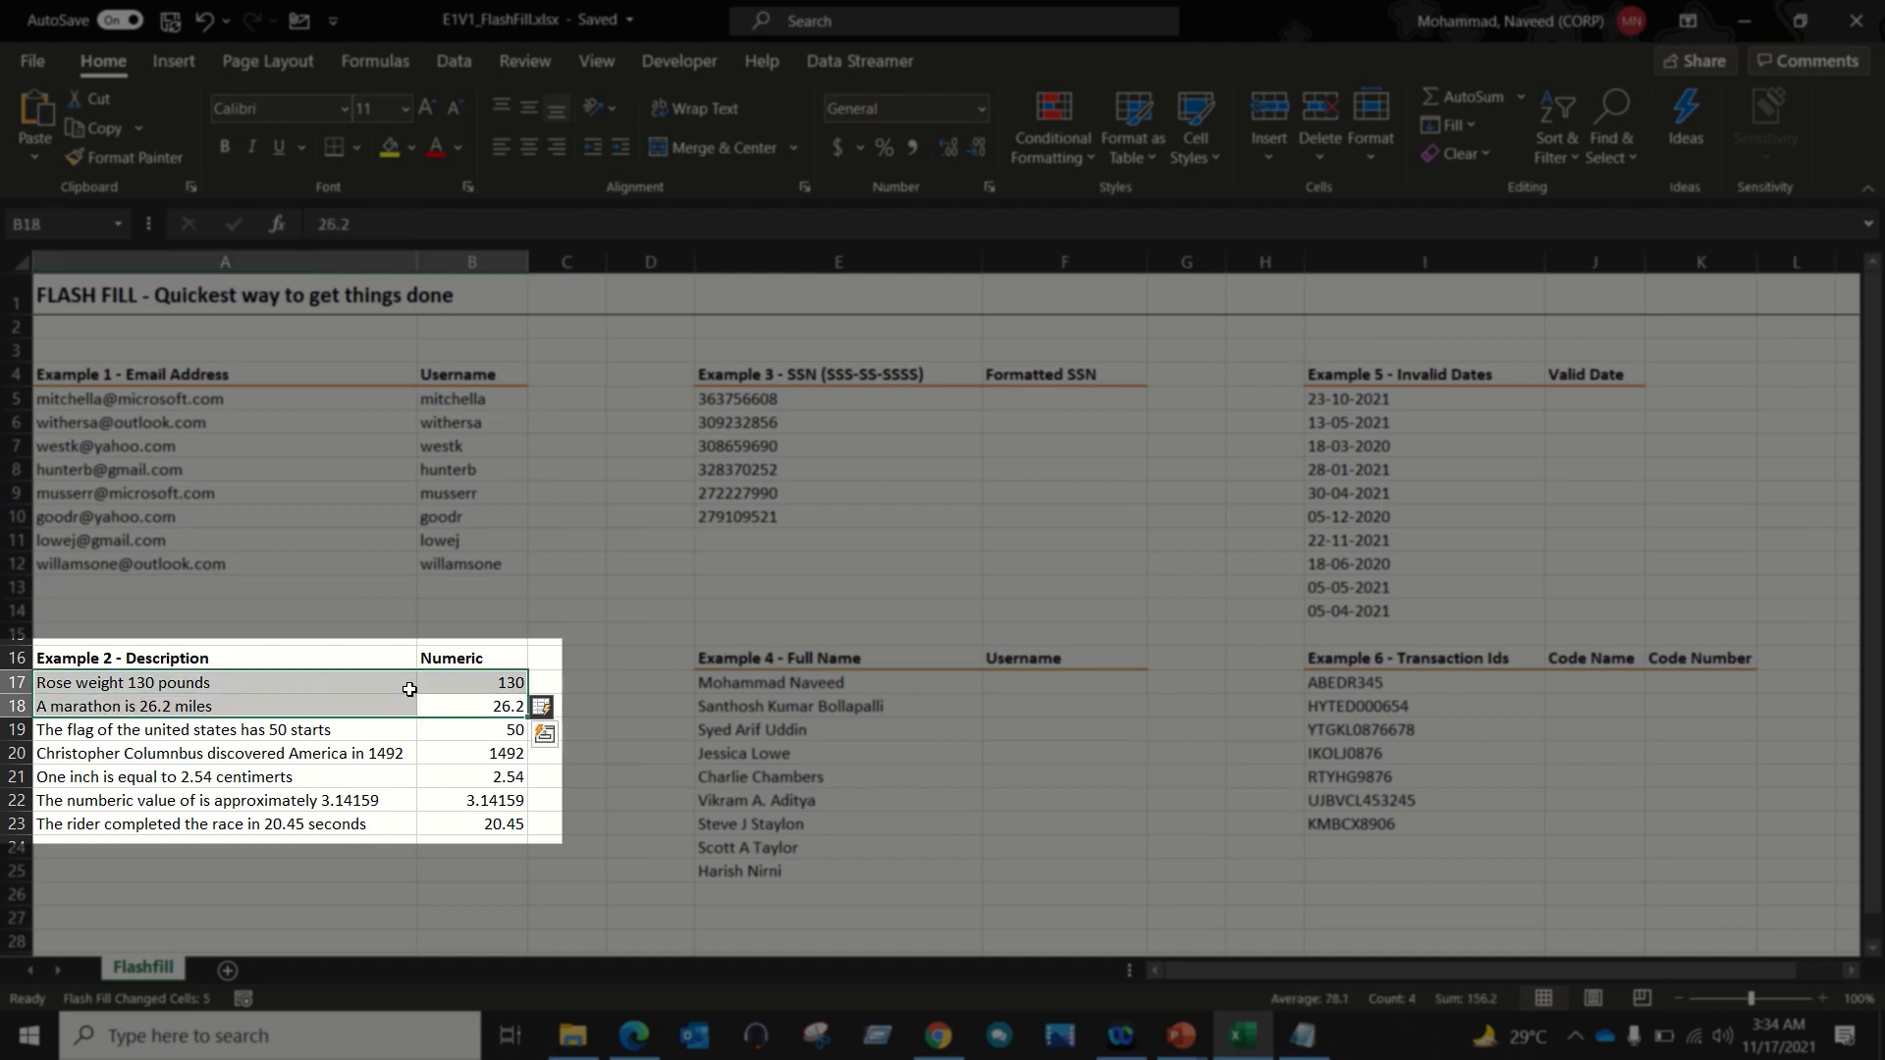
click(489, 687)
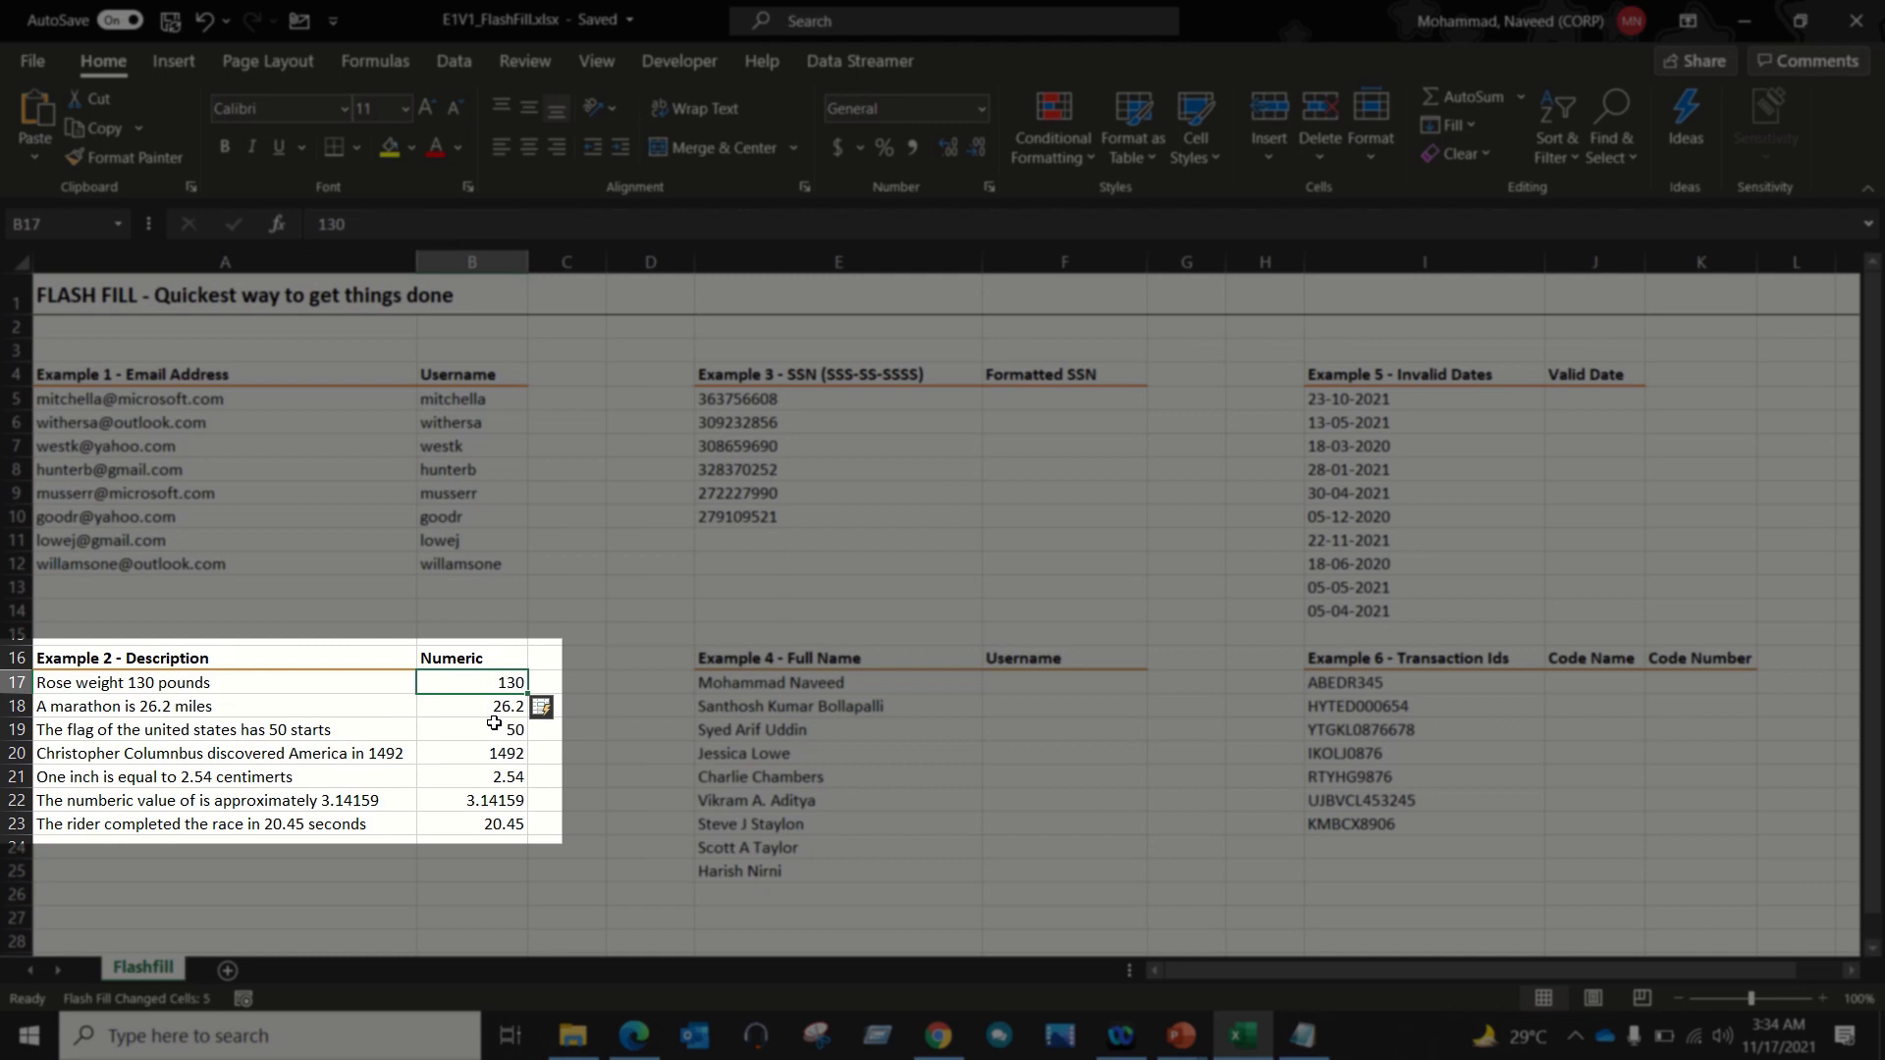
drag(491, 685, 477, 731)
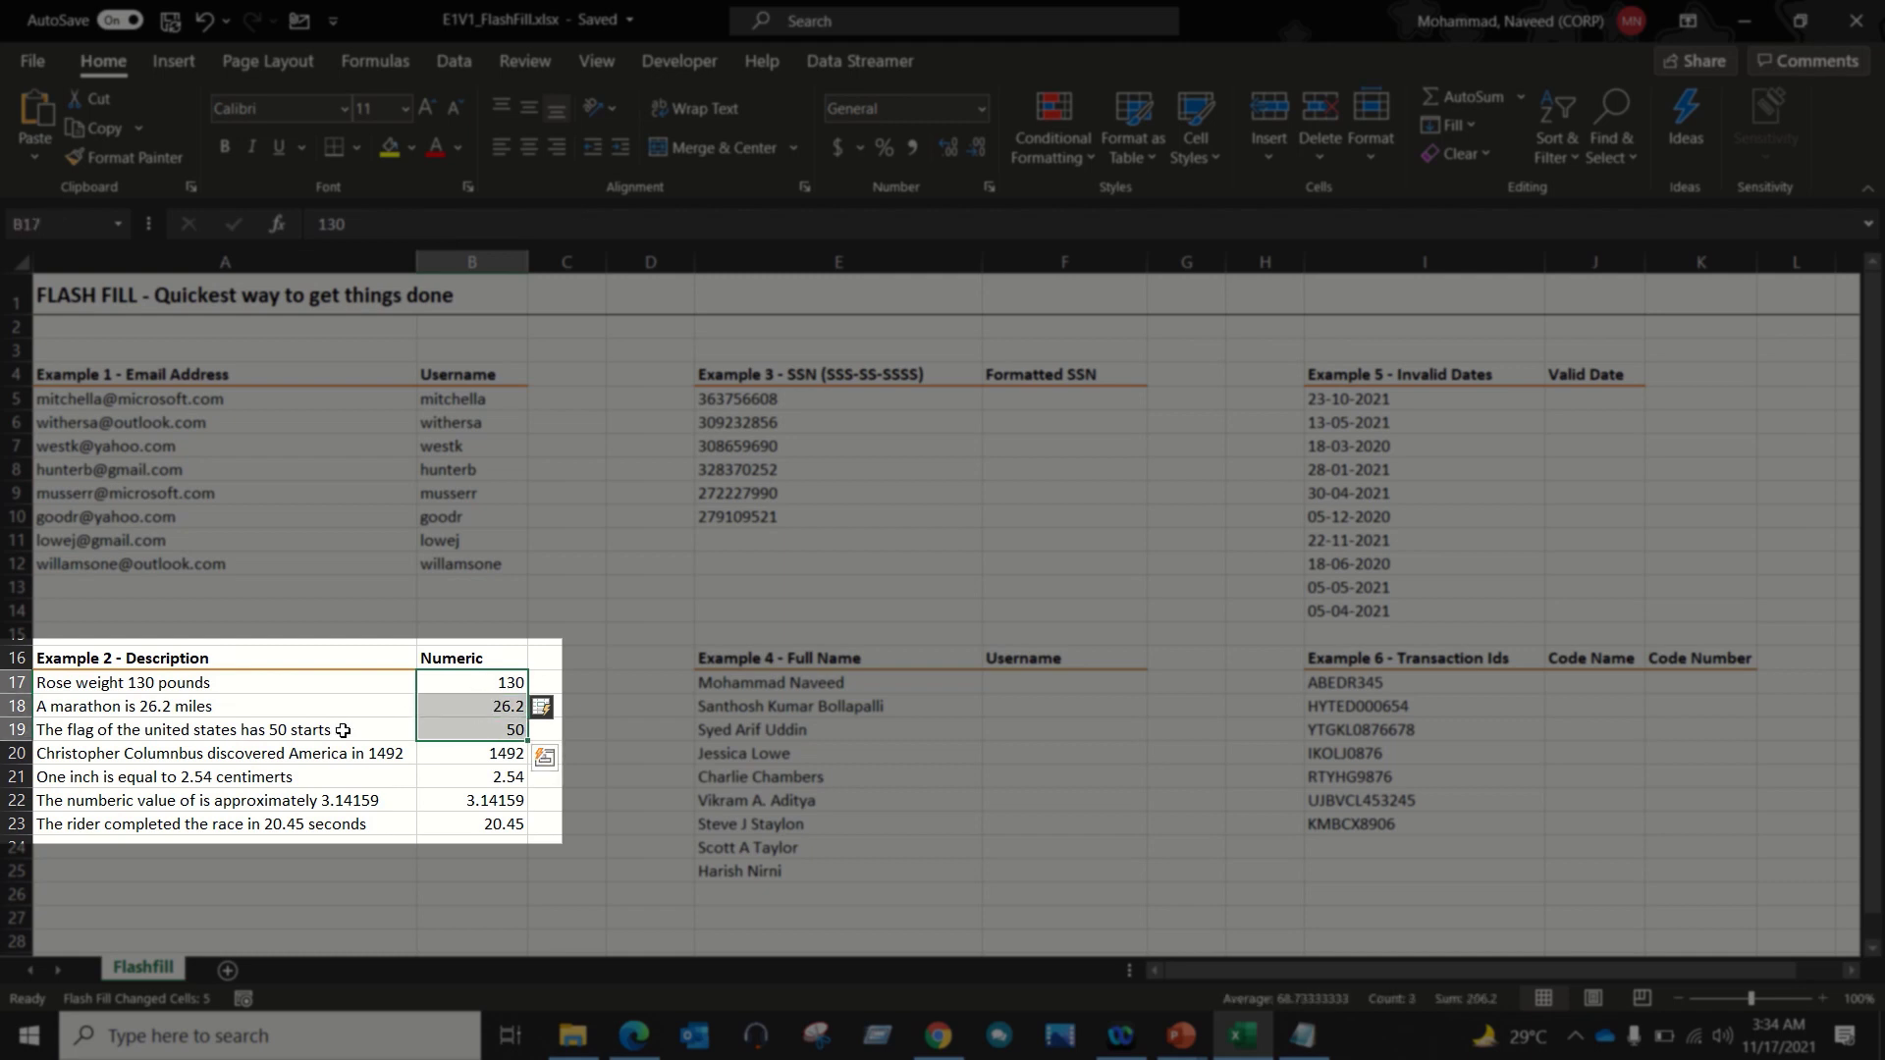
drag(339, 731, 338, 835)
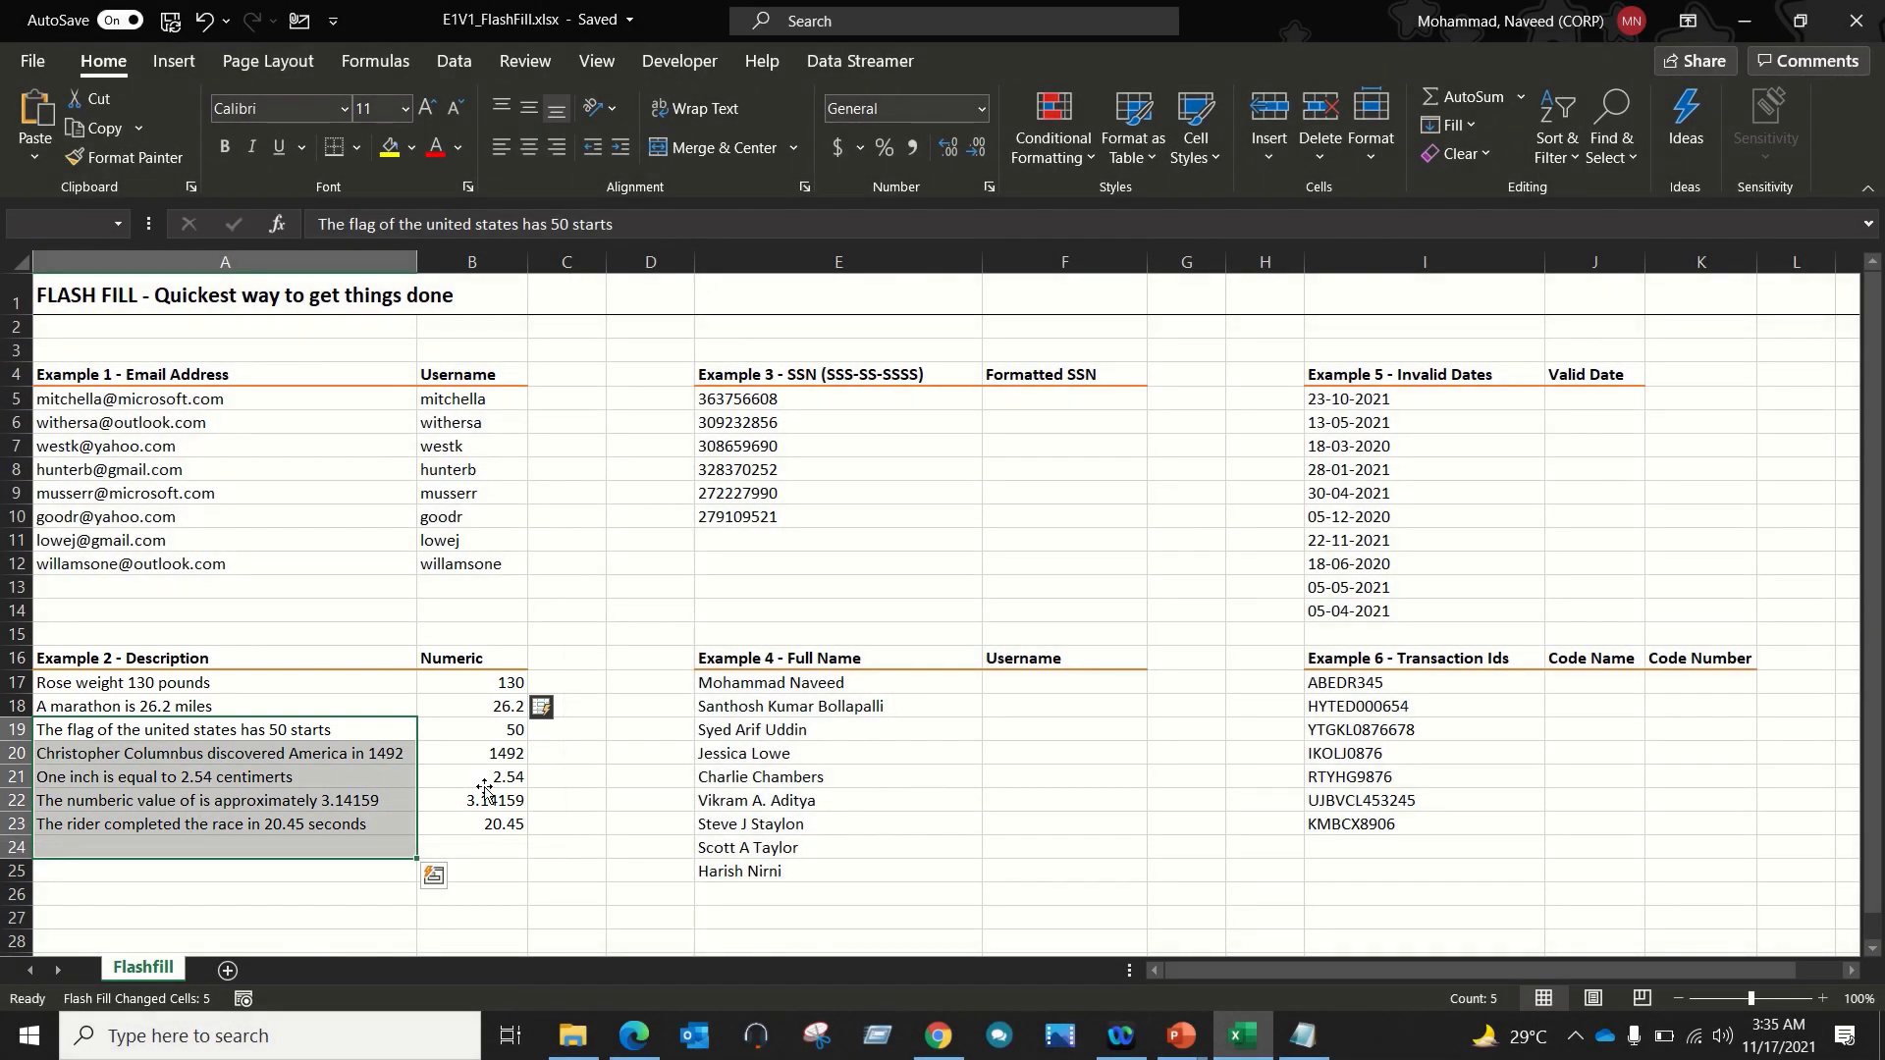
click(485, 783)
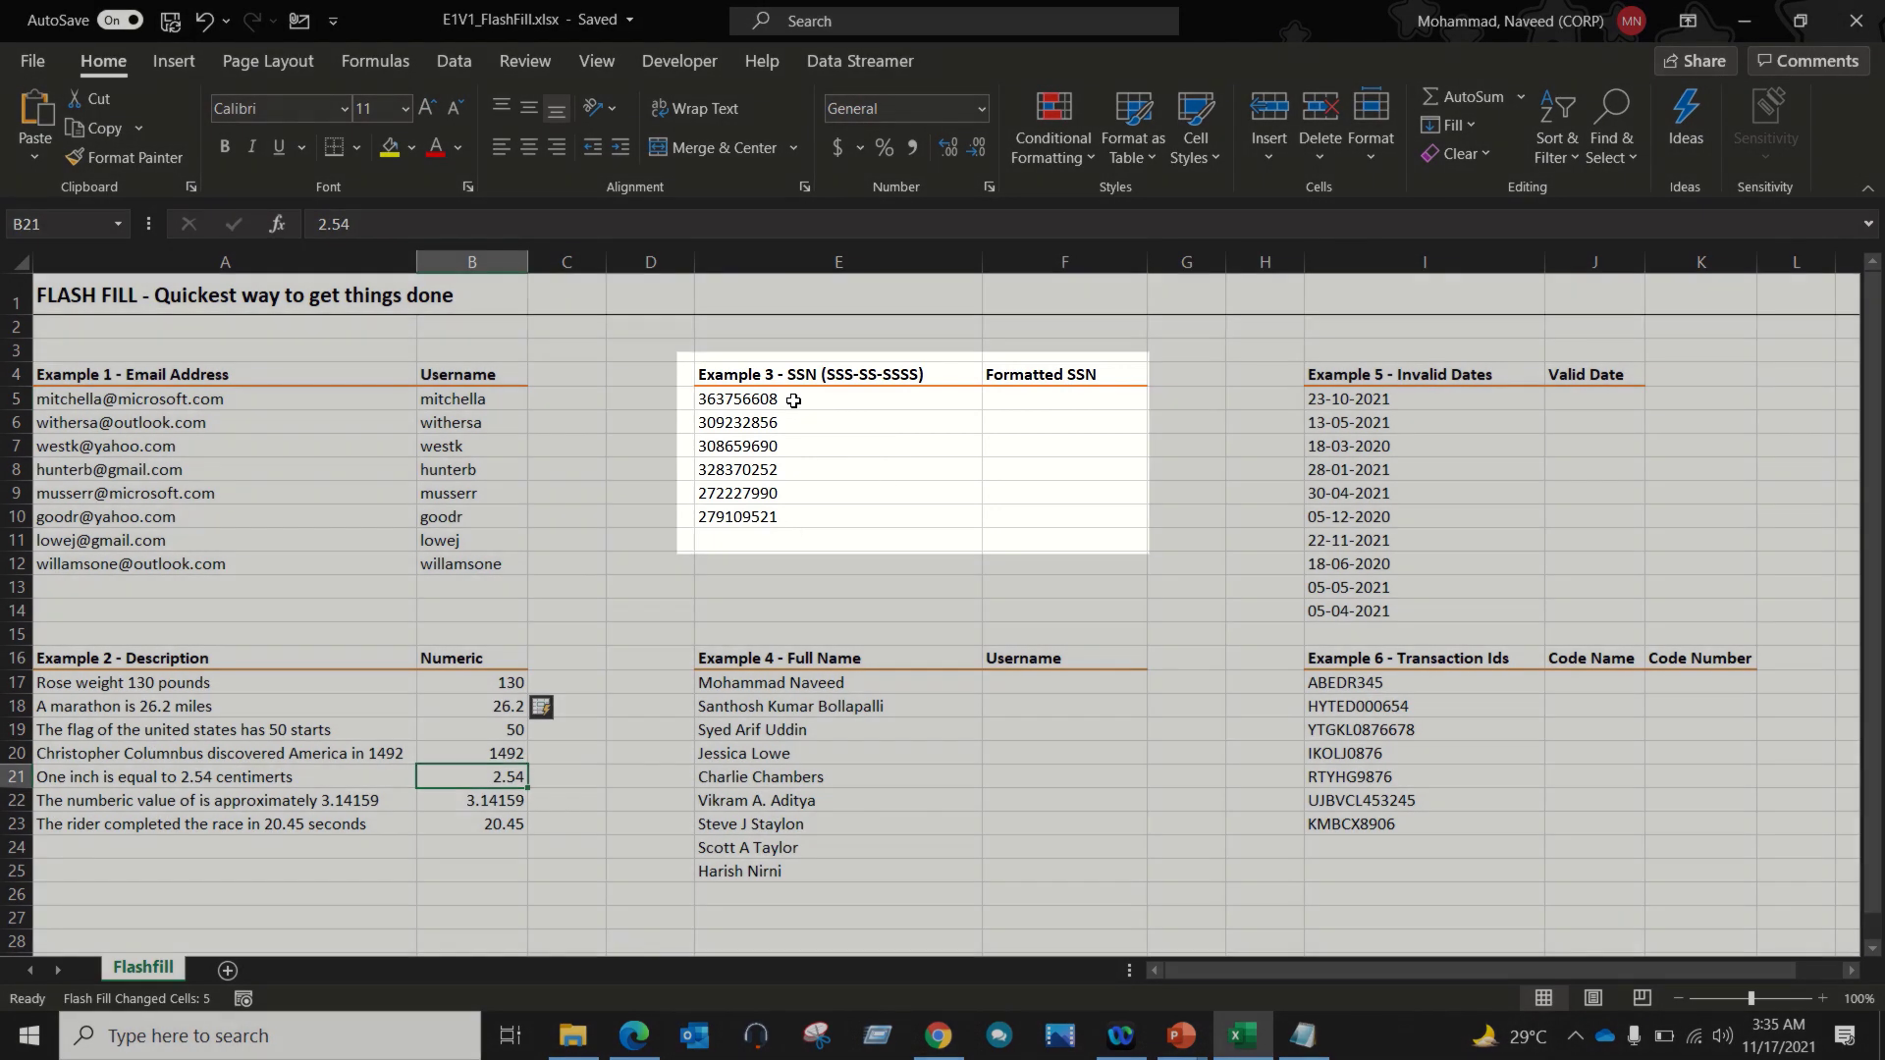
drag(793, 401, 792, 513)
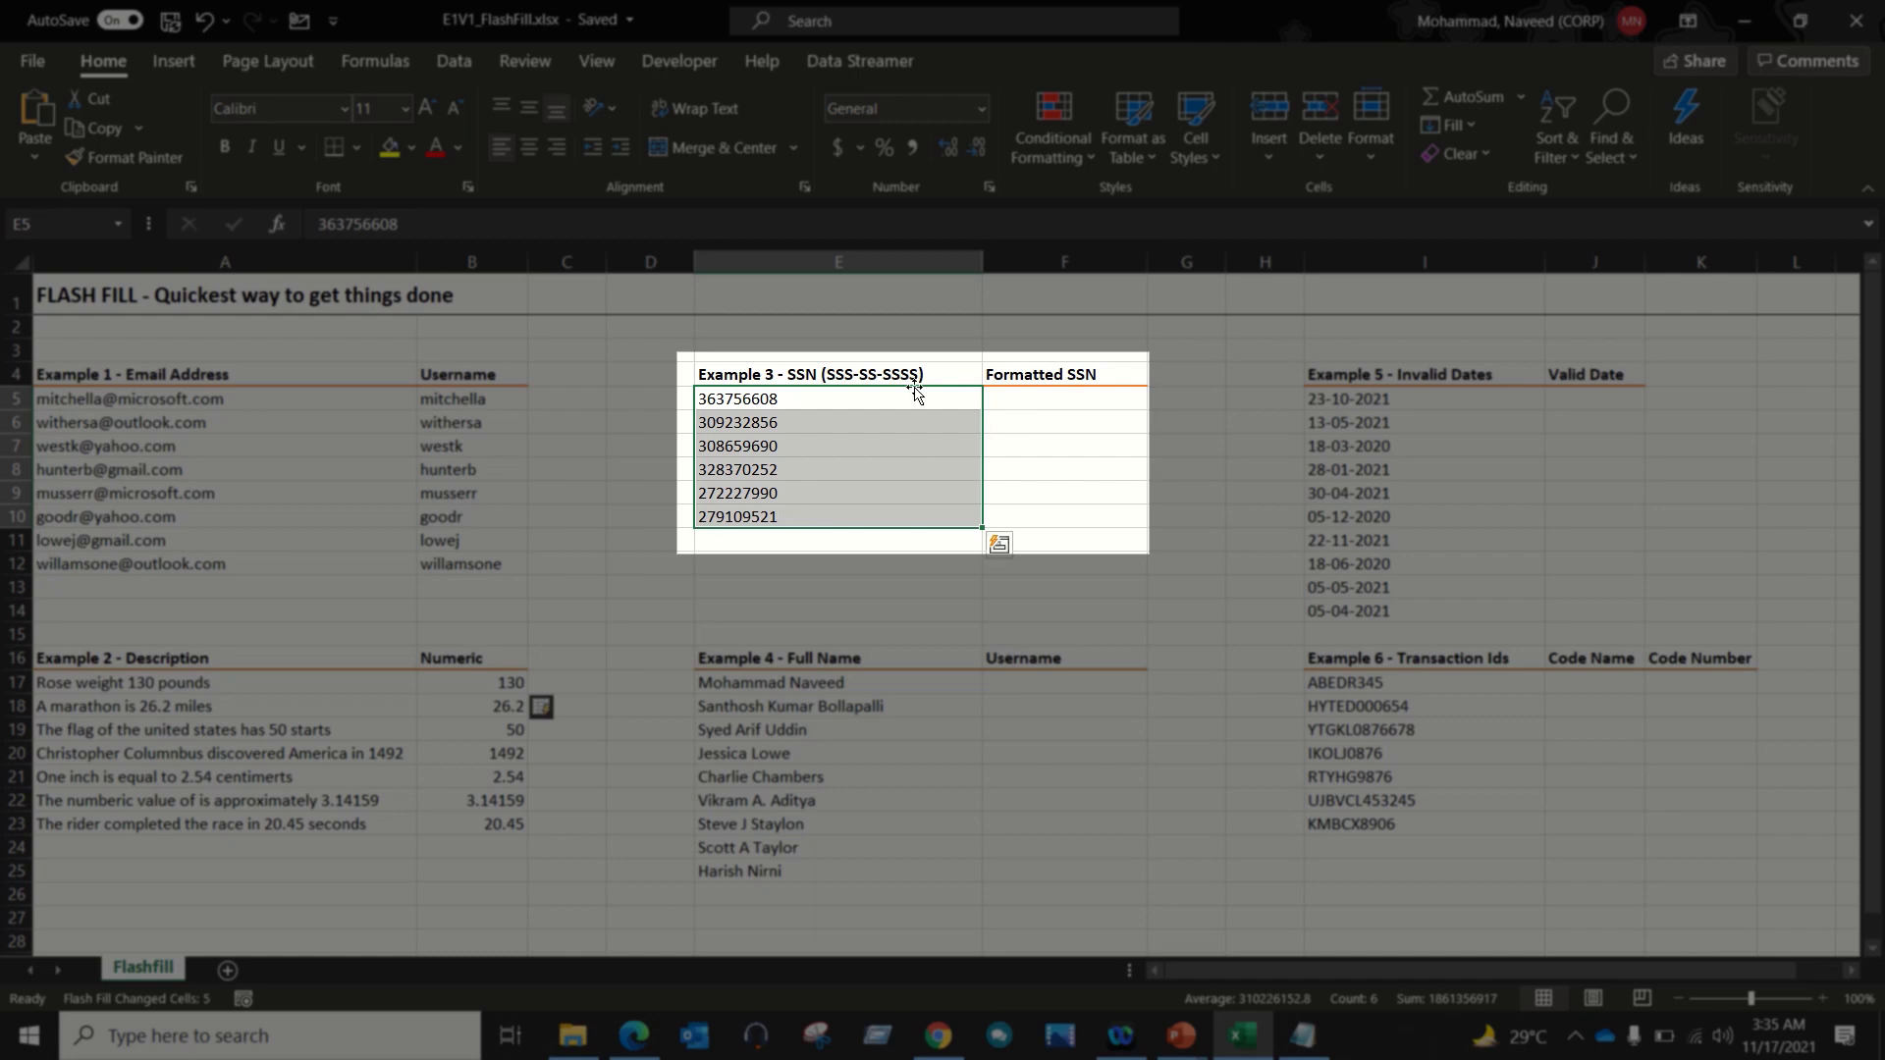
click(862, 377)
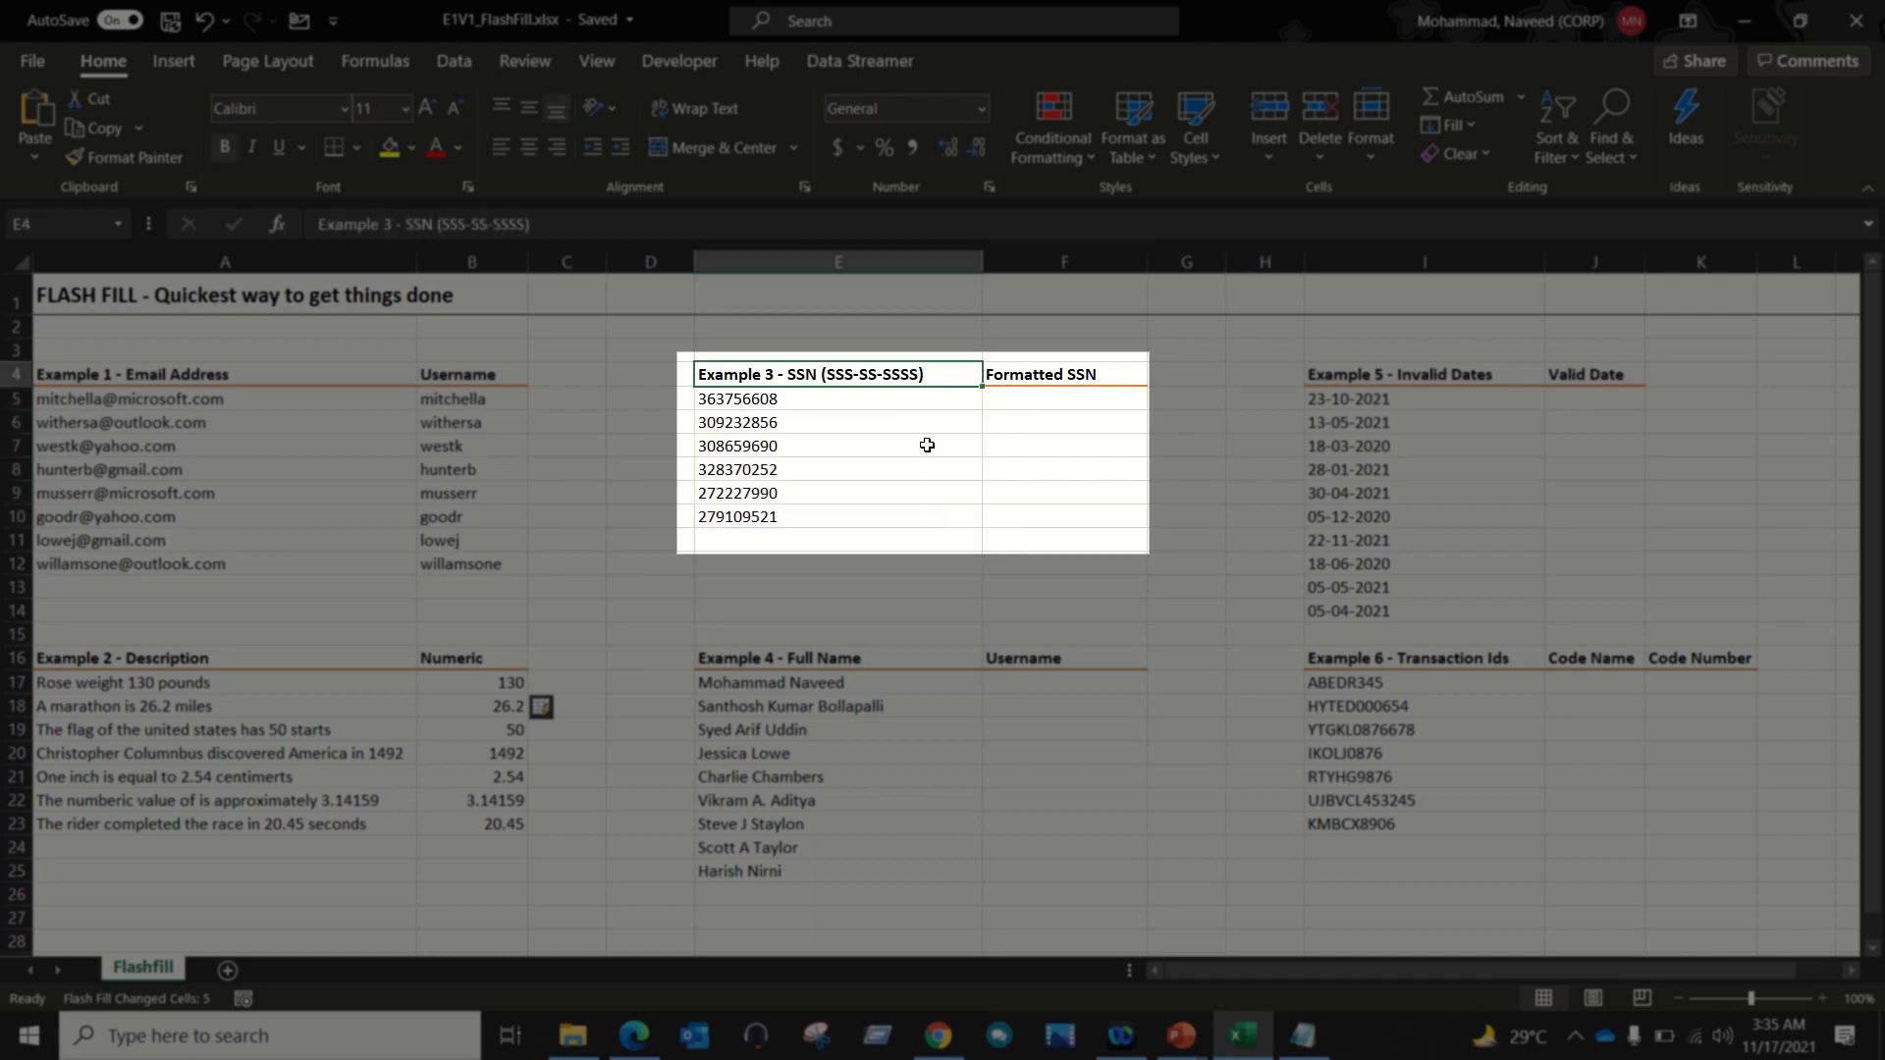
key(Down)
key(Right)
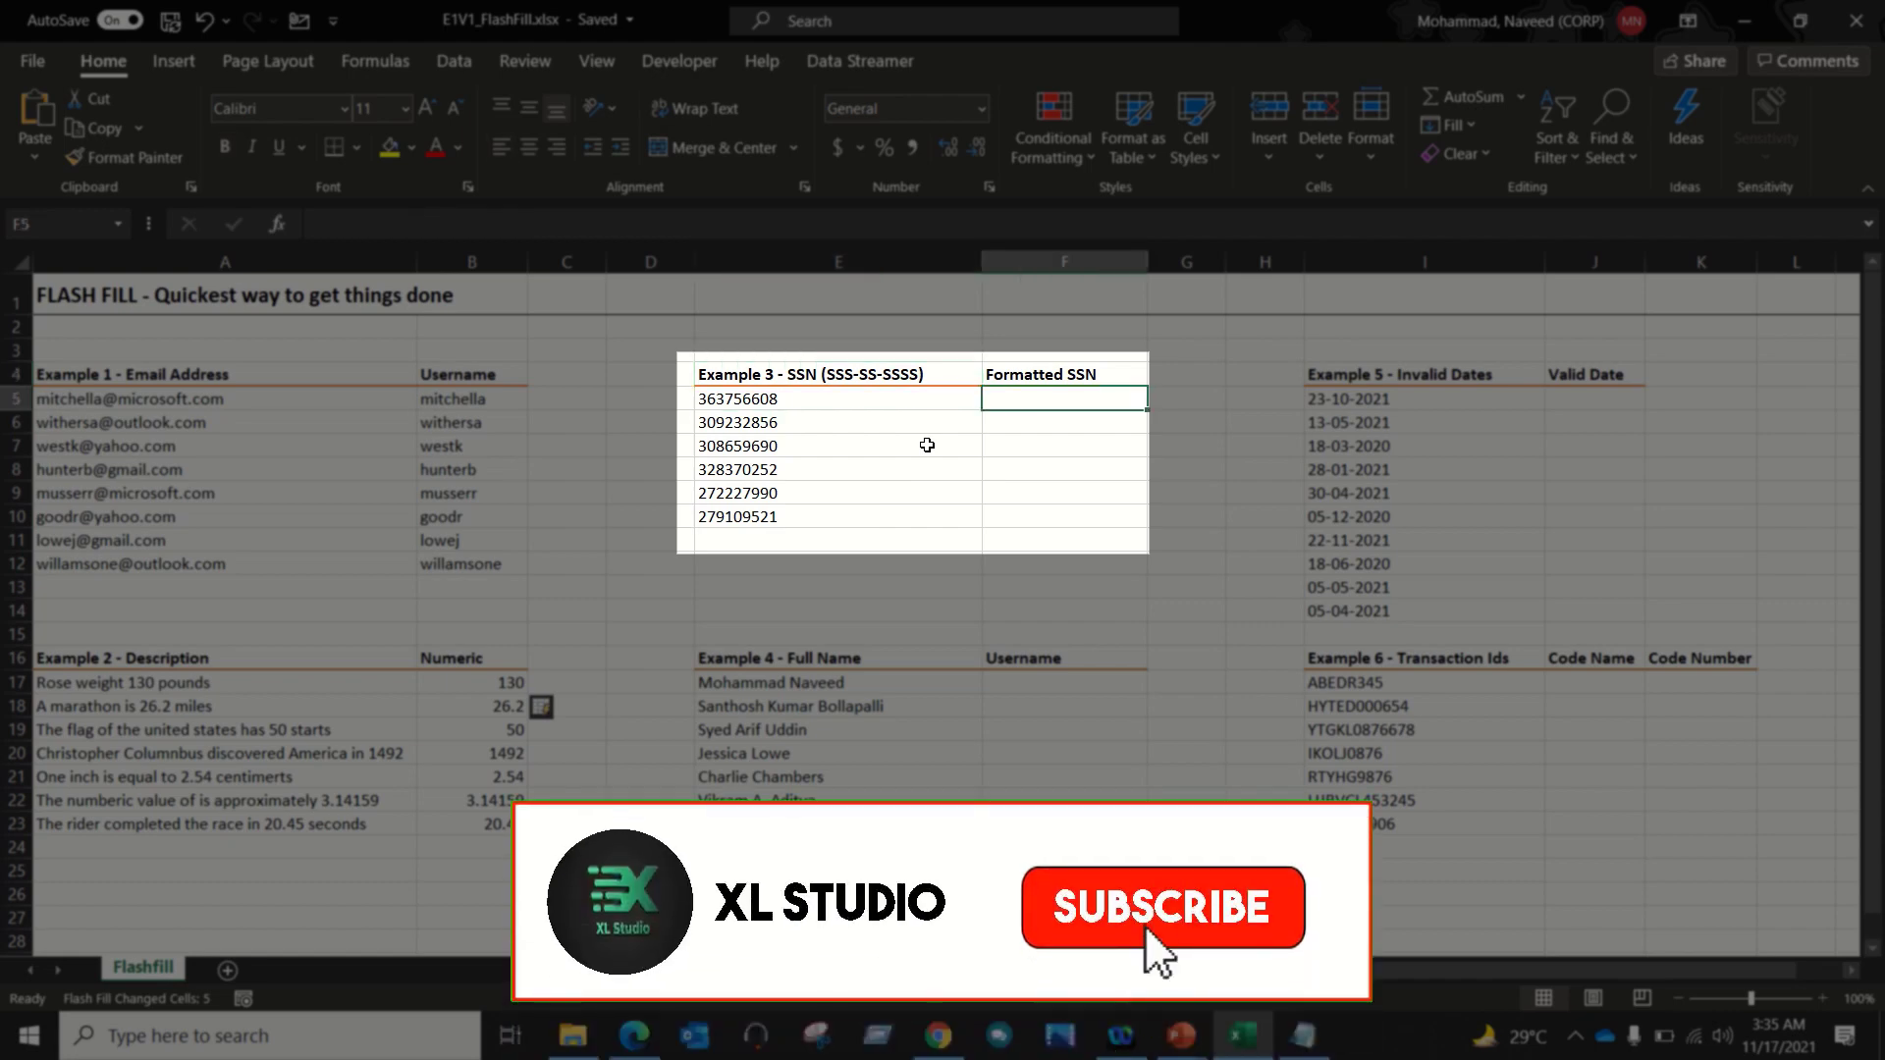
key(Left)
key(Up)
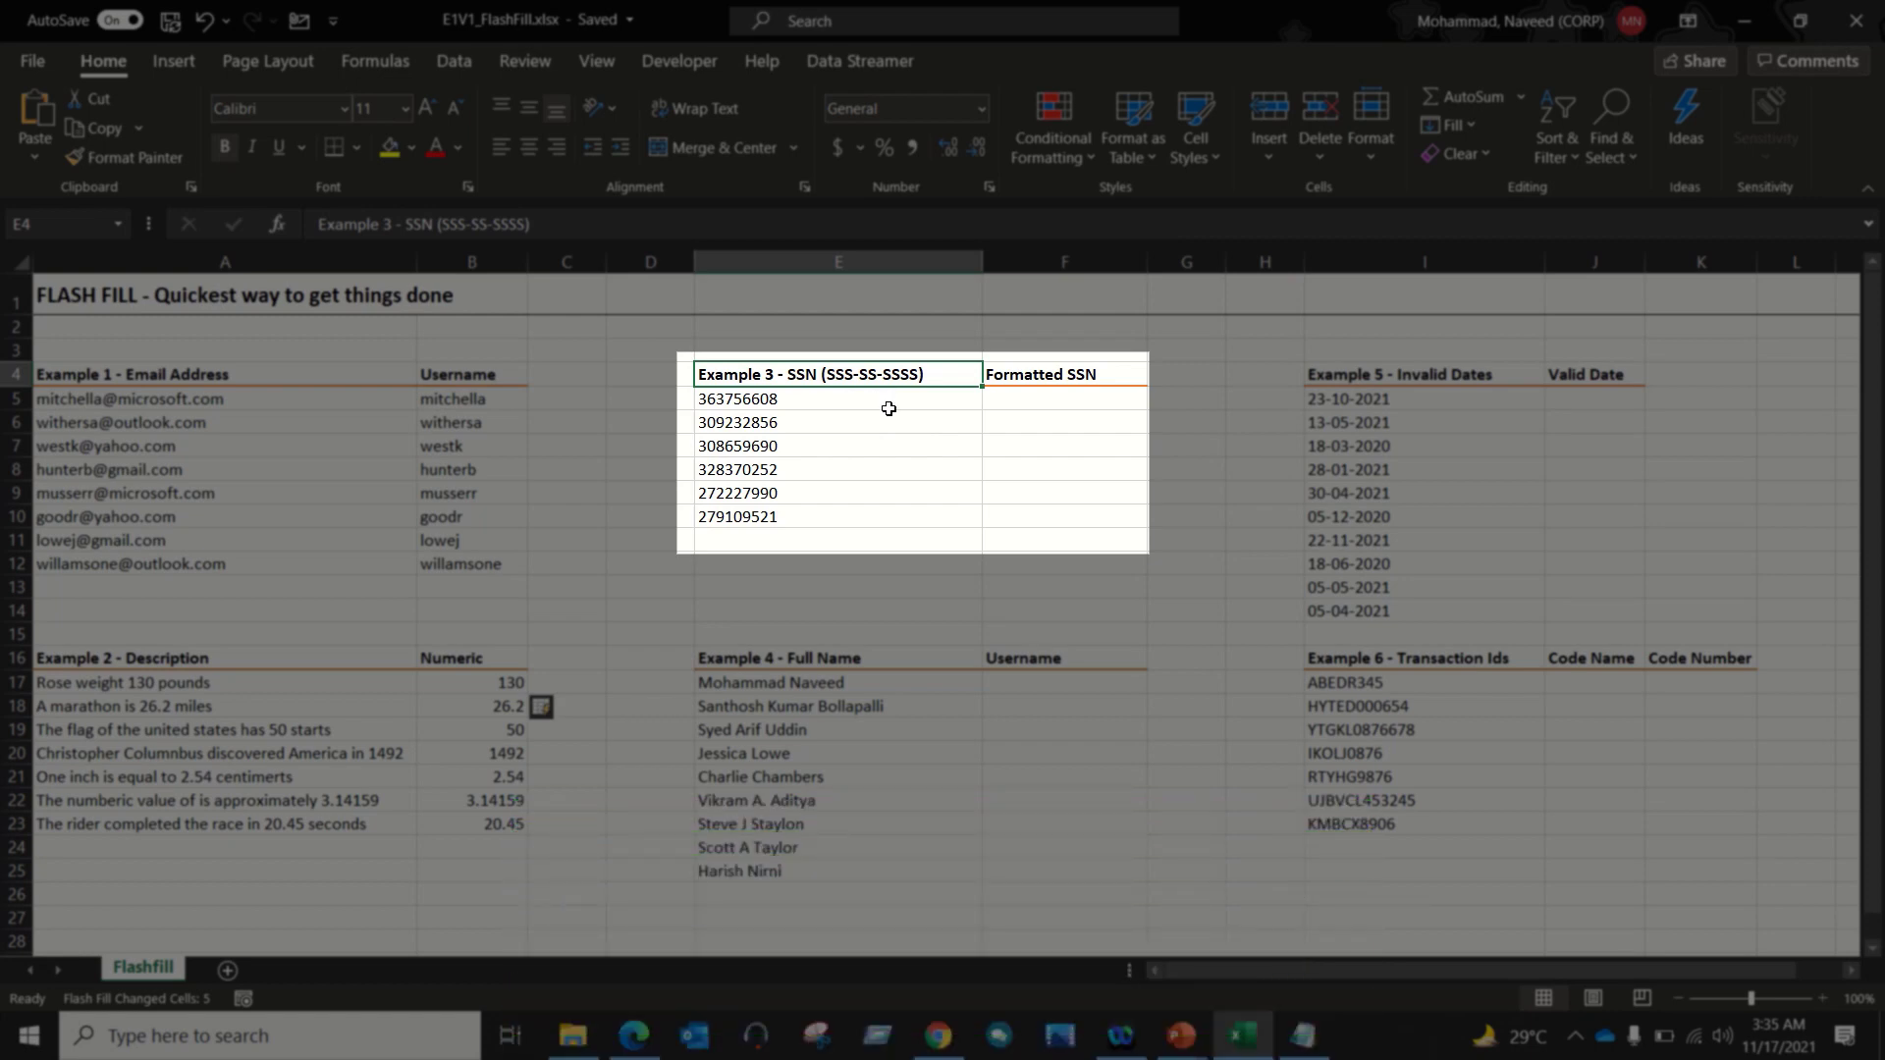
click(1041, 410)
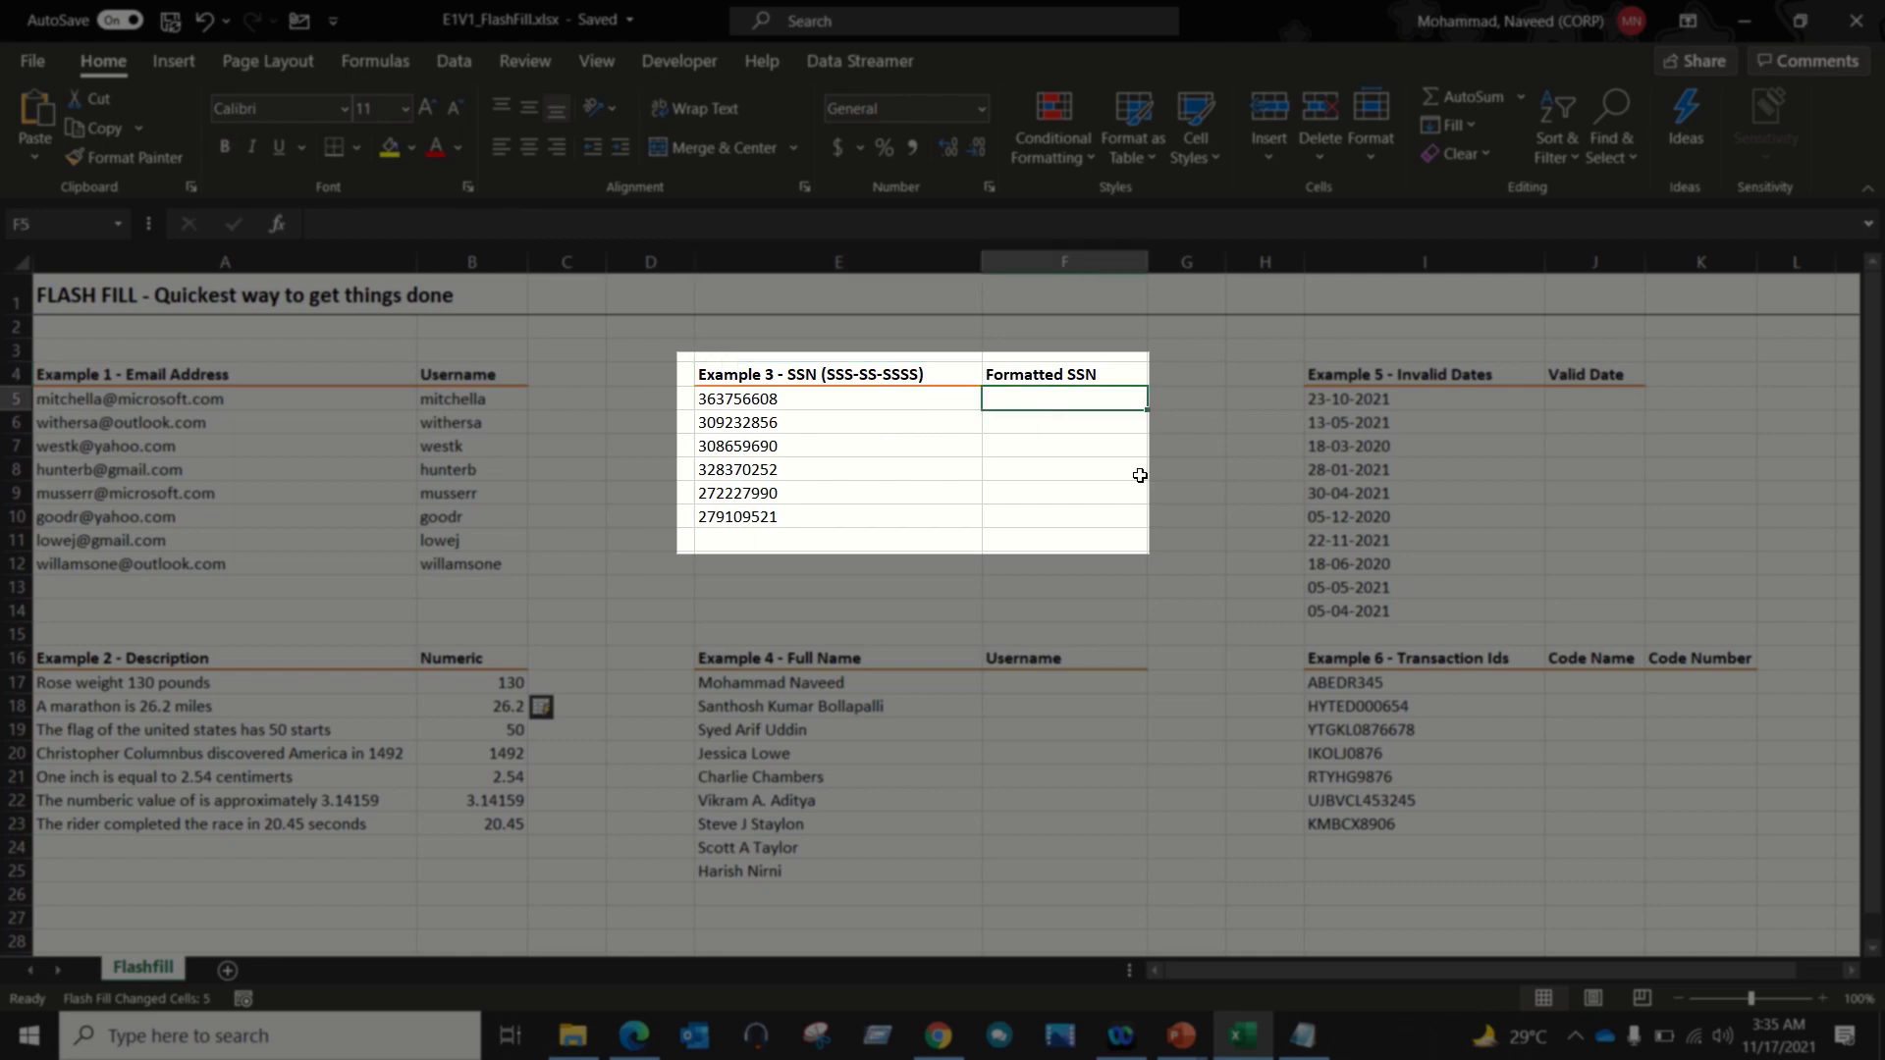
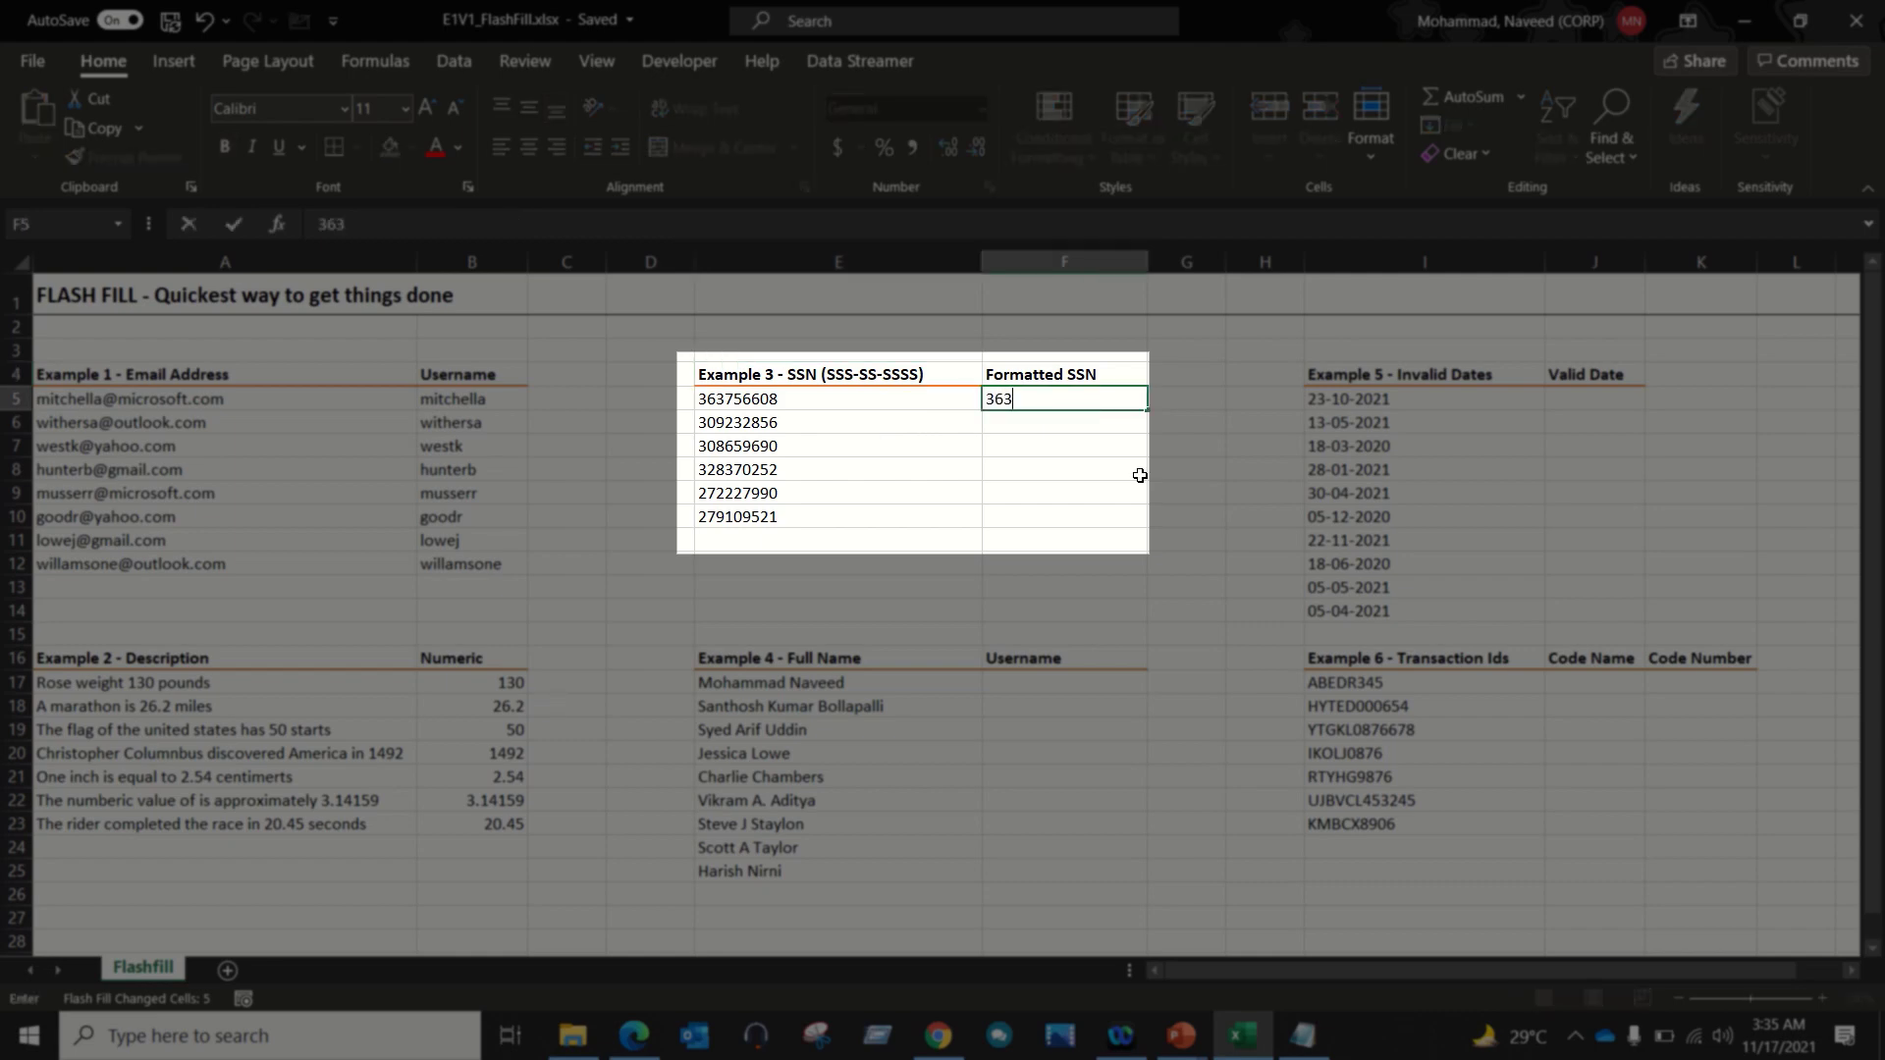
key(Return)
key(Up)
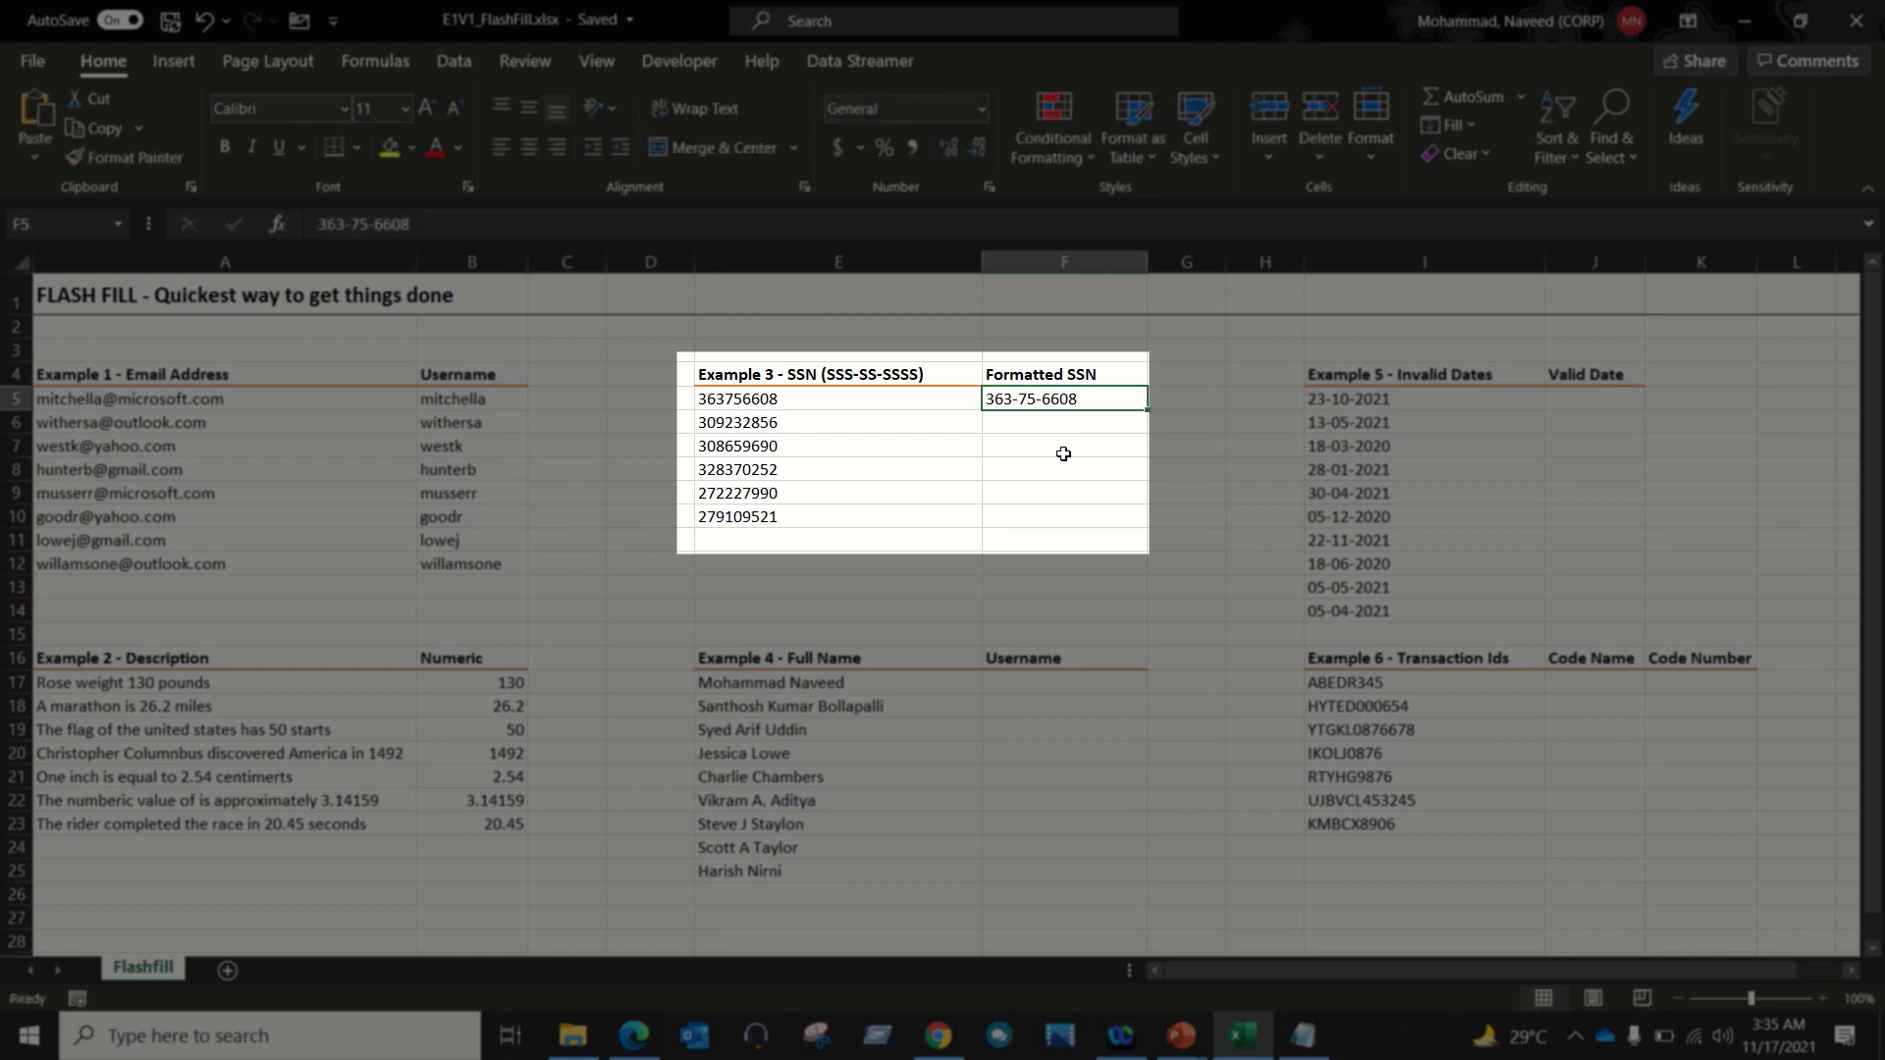
key(shift+Down)
key(shift+Down)
key(shift+Down)
key(shift+Down)
key(shift+Down)
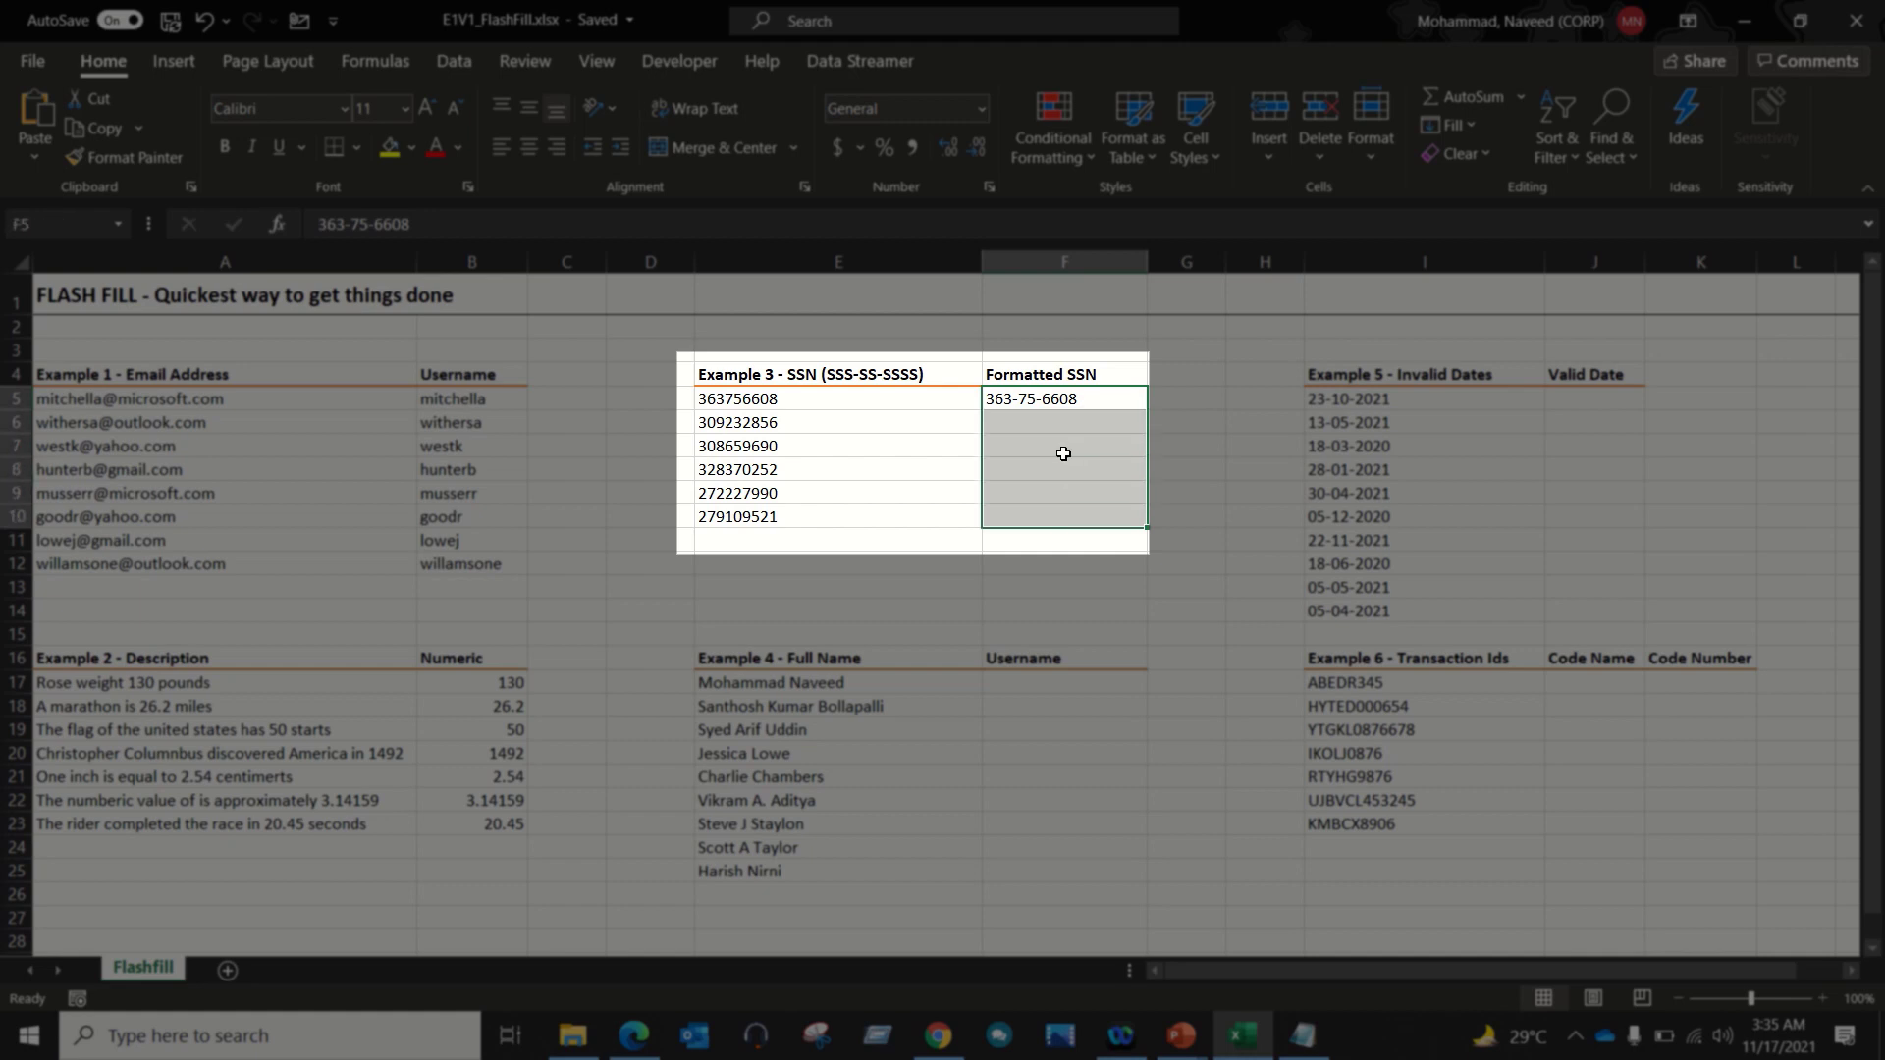
key(ctrl+e)
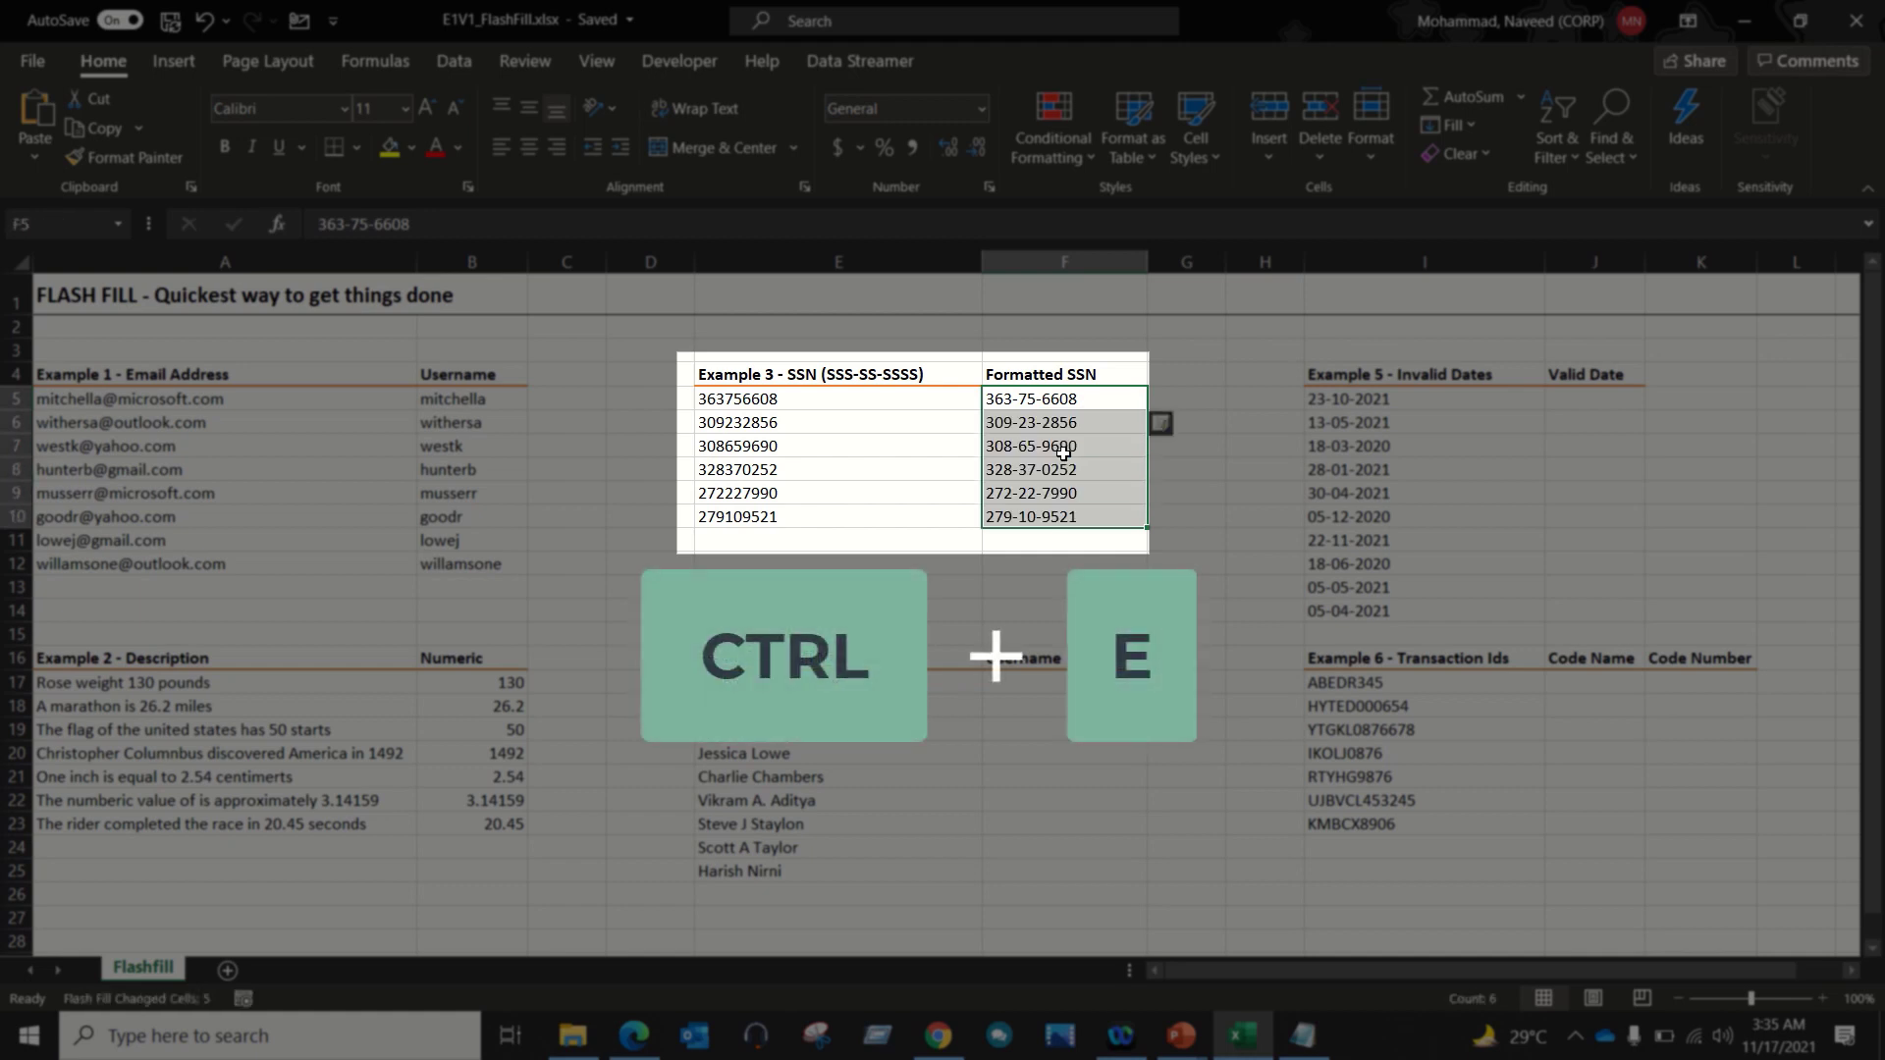
click(1063, 454)
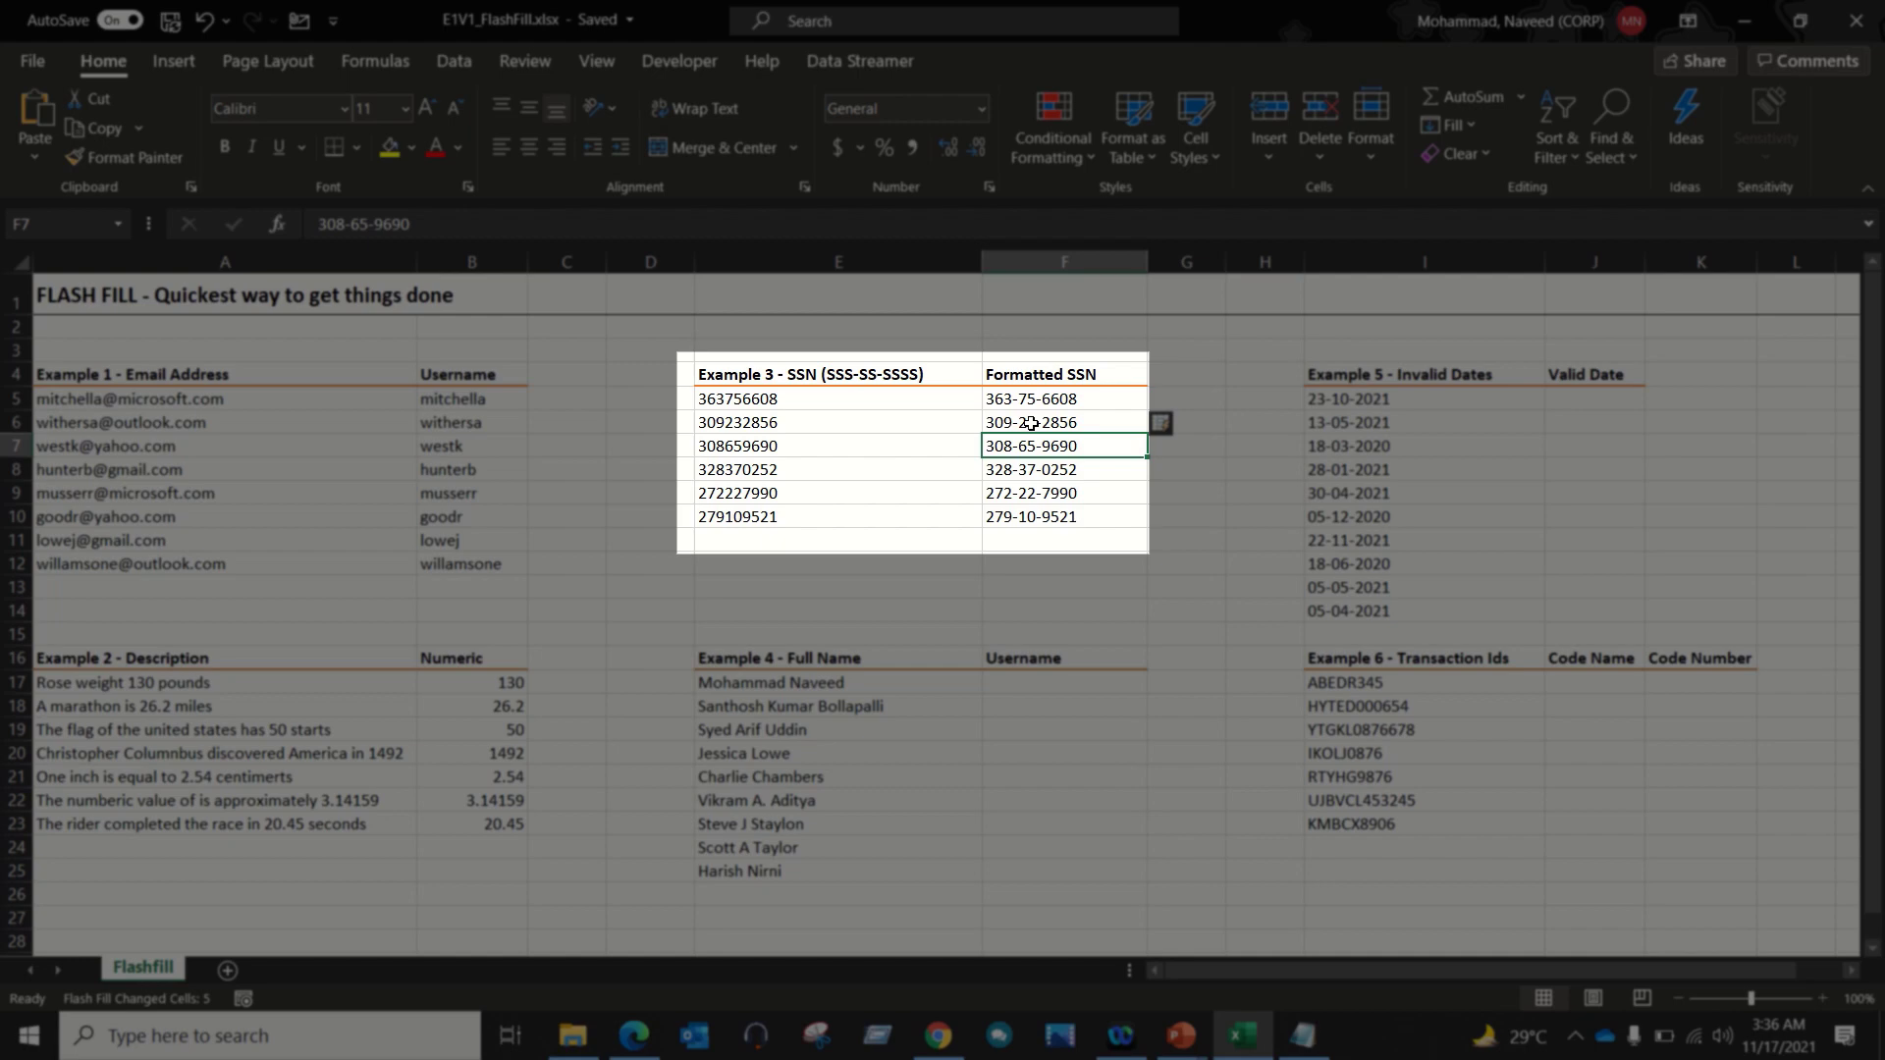
Step: Clear F6:F10, then refill it via F5's fill handle with the Flash Fill option
drag(1031, 423, 1023, 539)
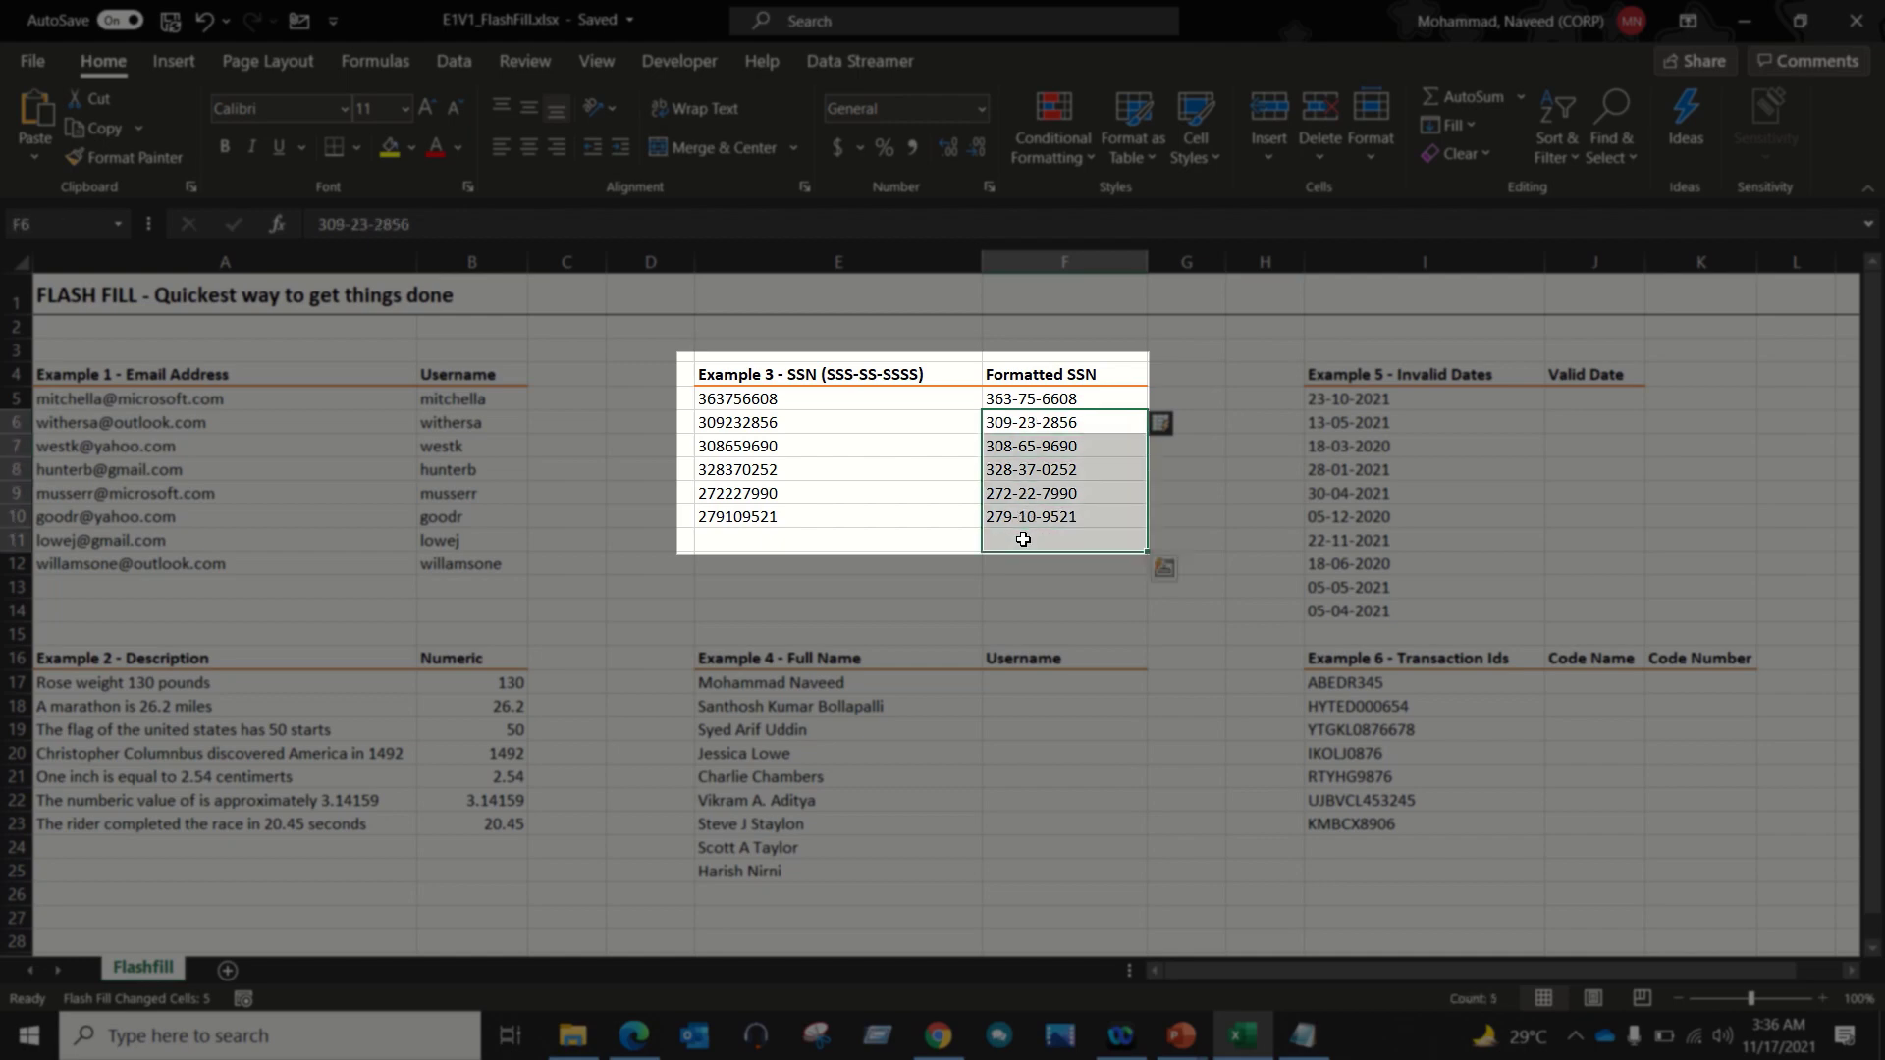
key(Delete)
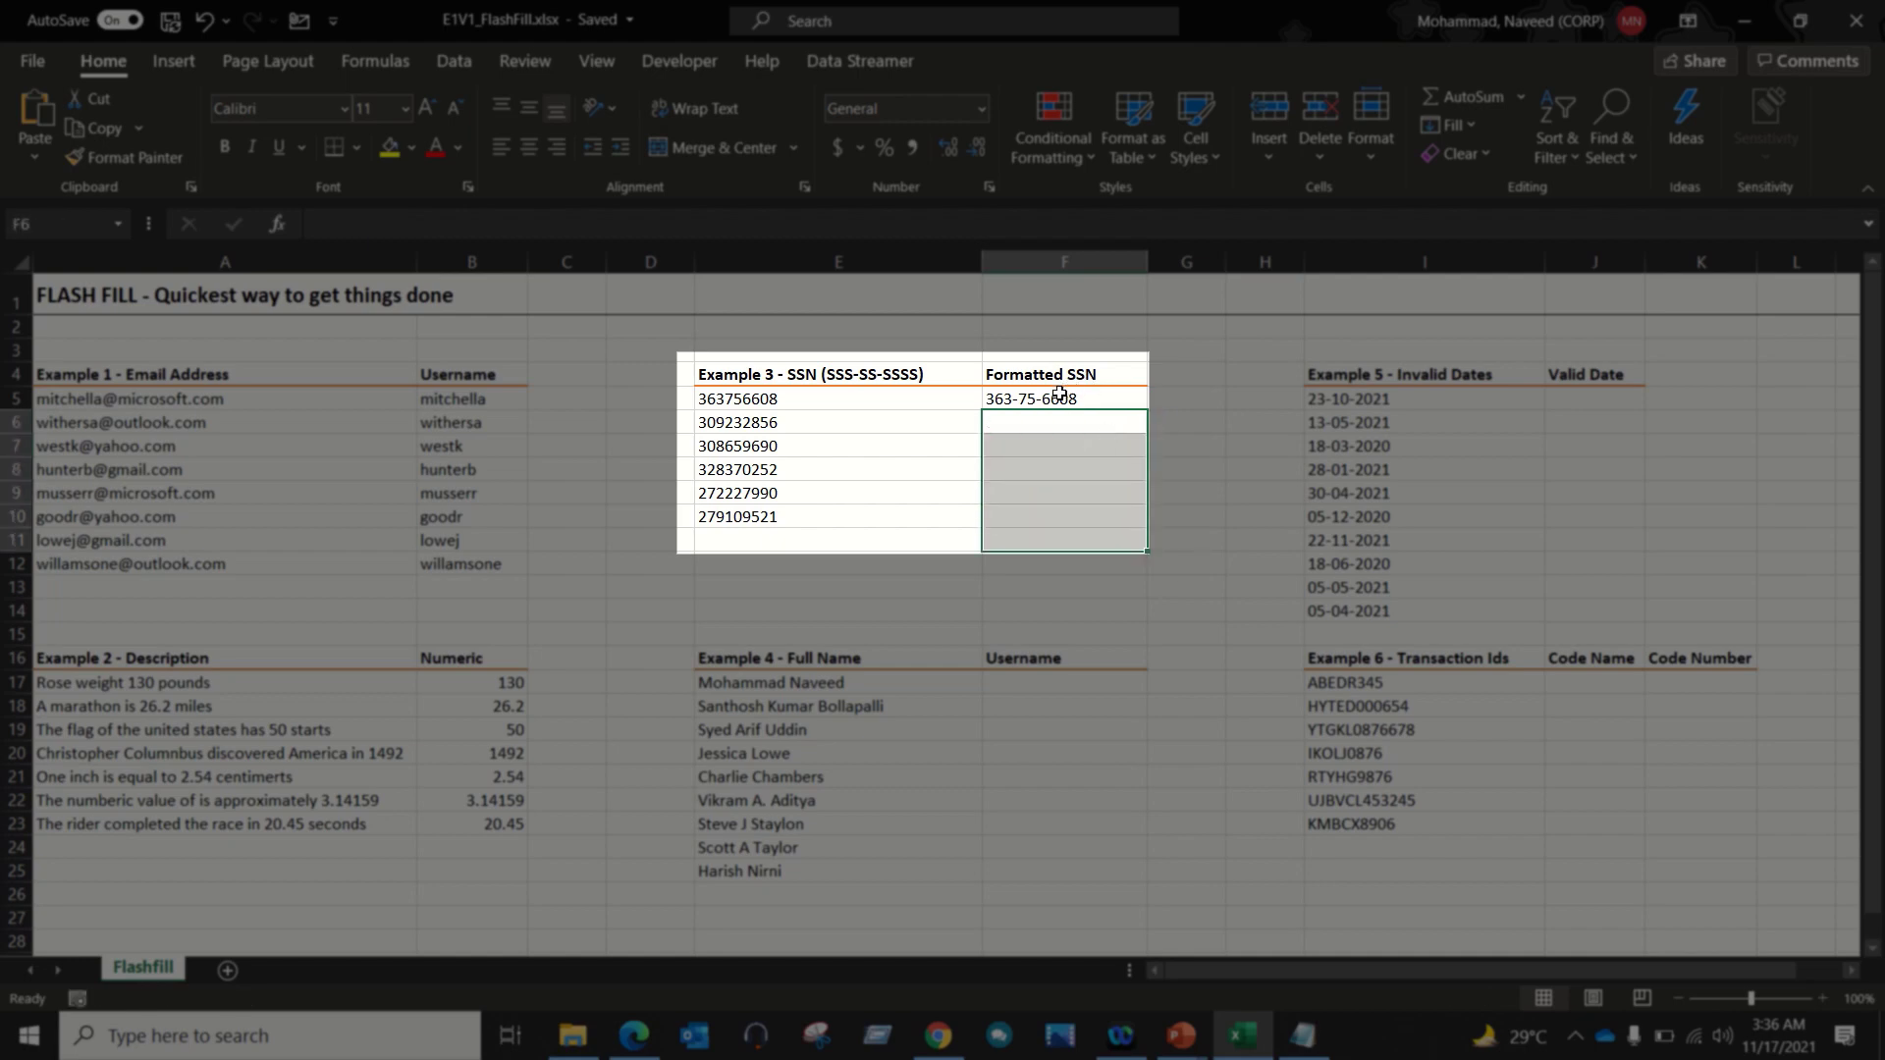
click(1058, 396)
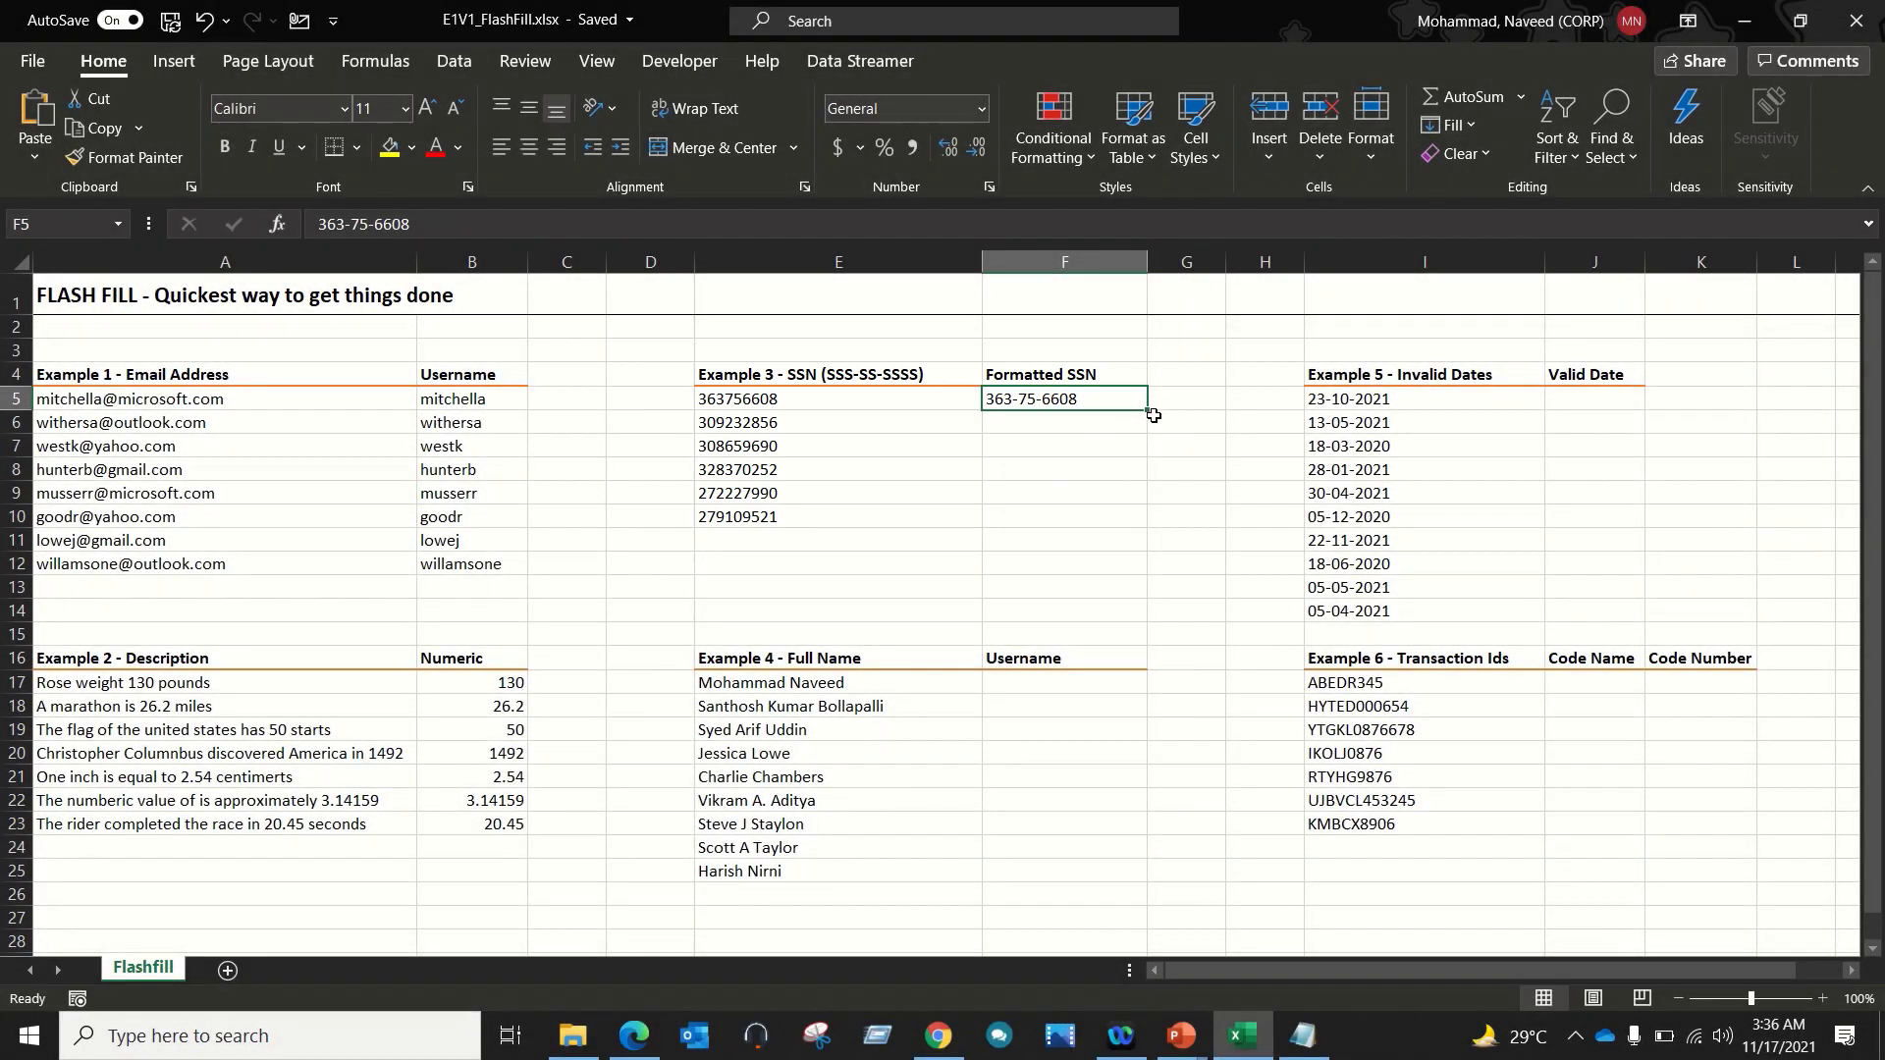
drag(1150, 414, 1141, 526)
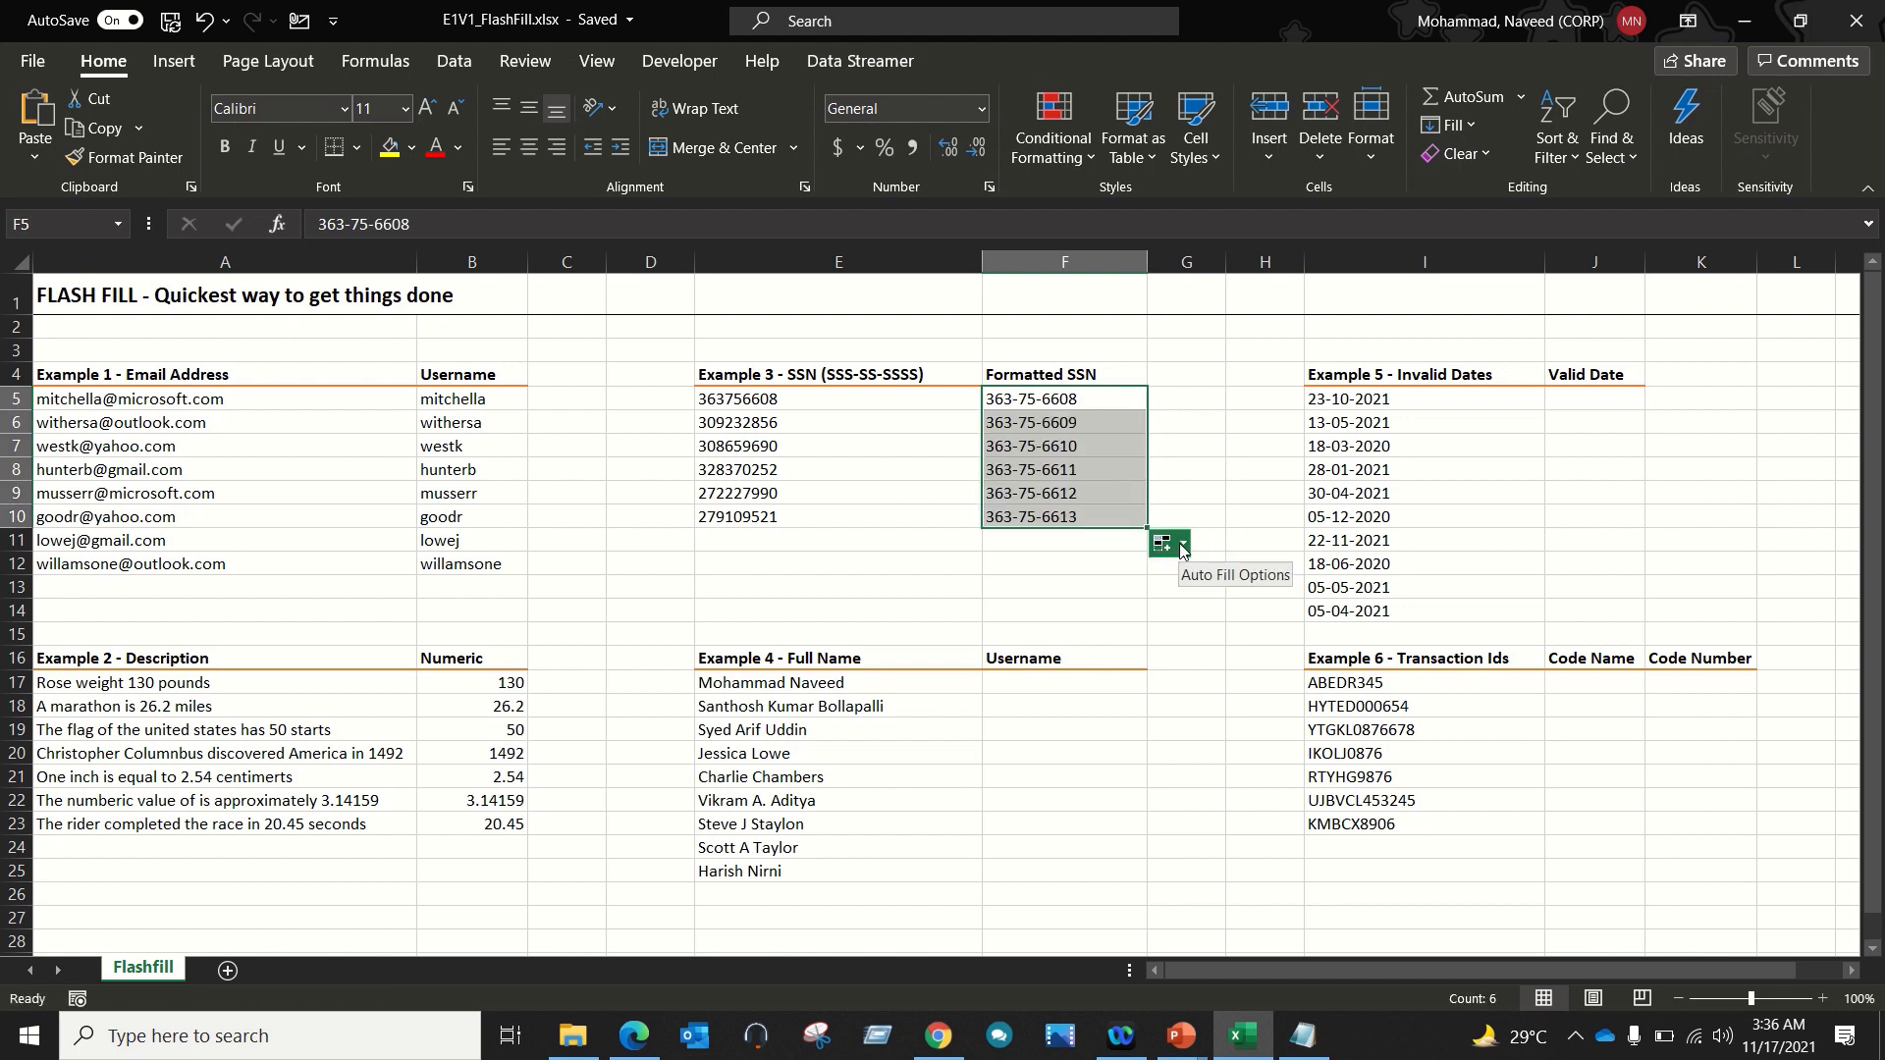
click(1182, 546)
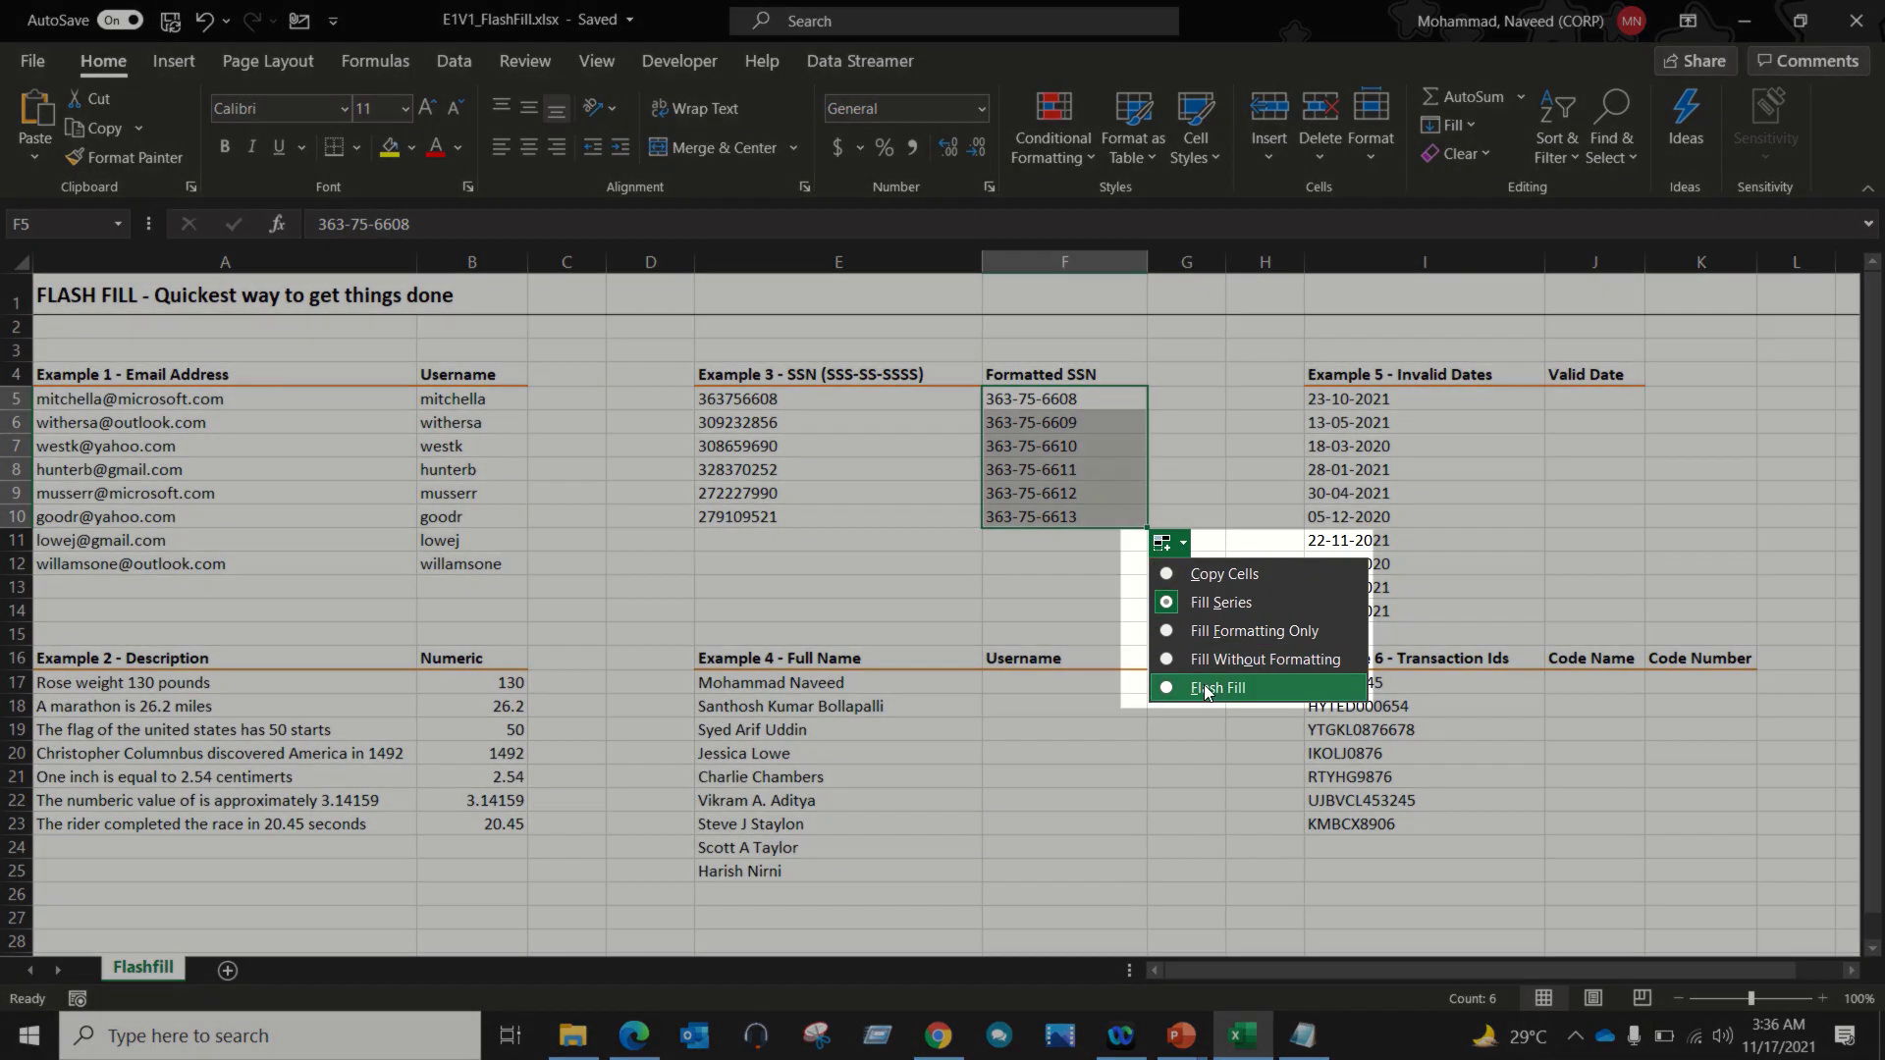
click(1208, 687)
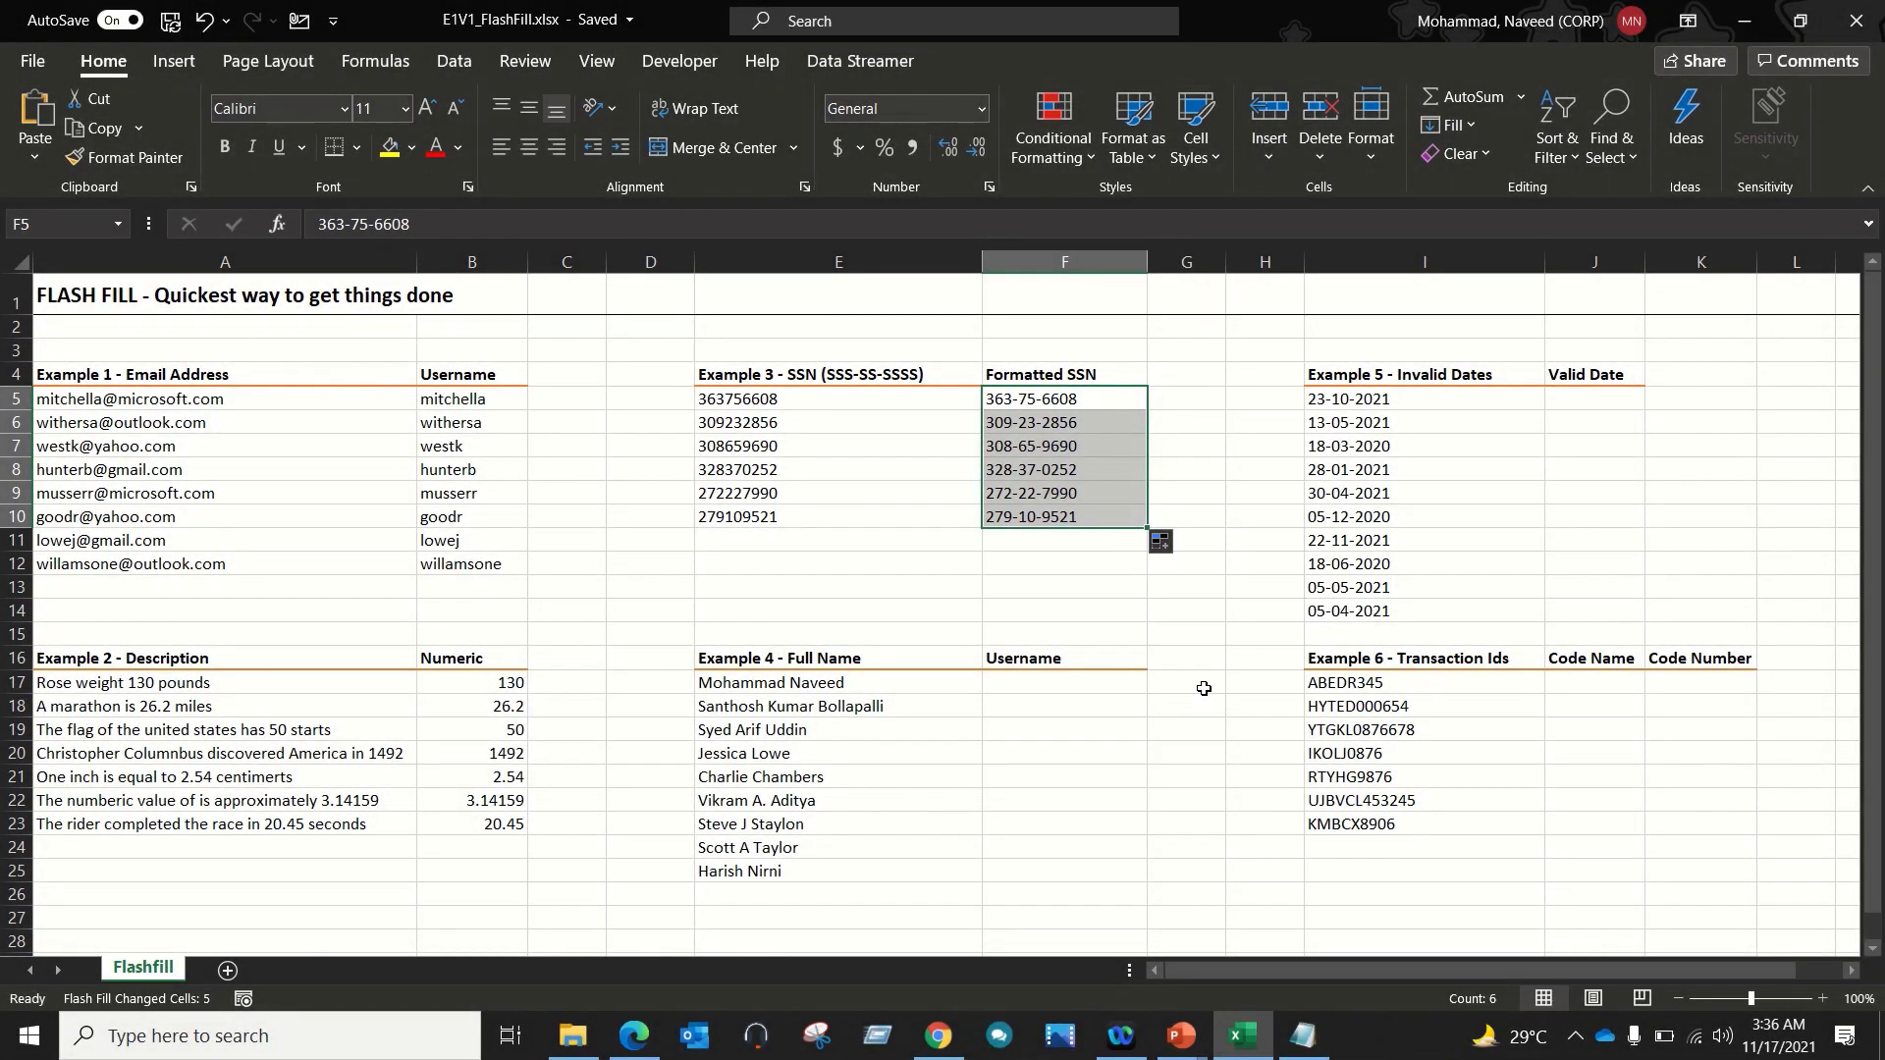
Step: Delete the refilled SSNs from F6:F10 again
drag(1093, 426, 1093, 515)
key(Delete)
key(Up)
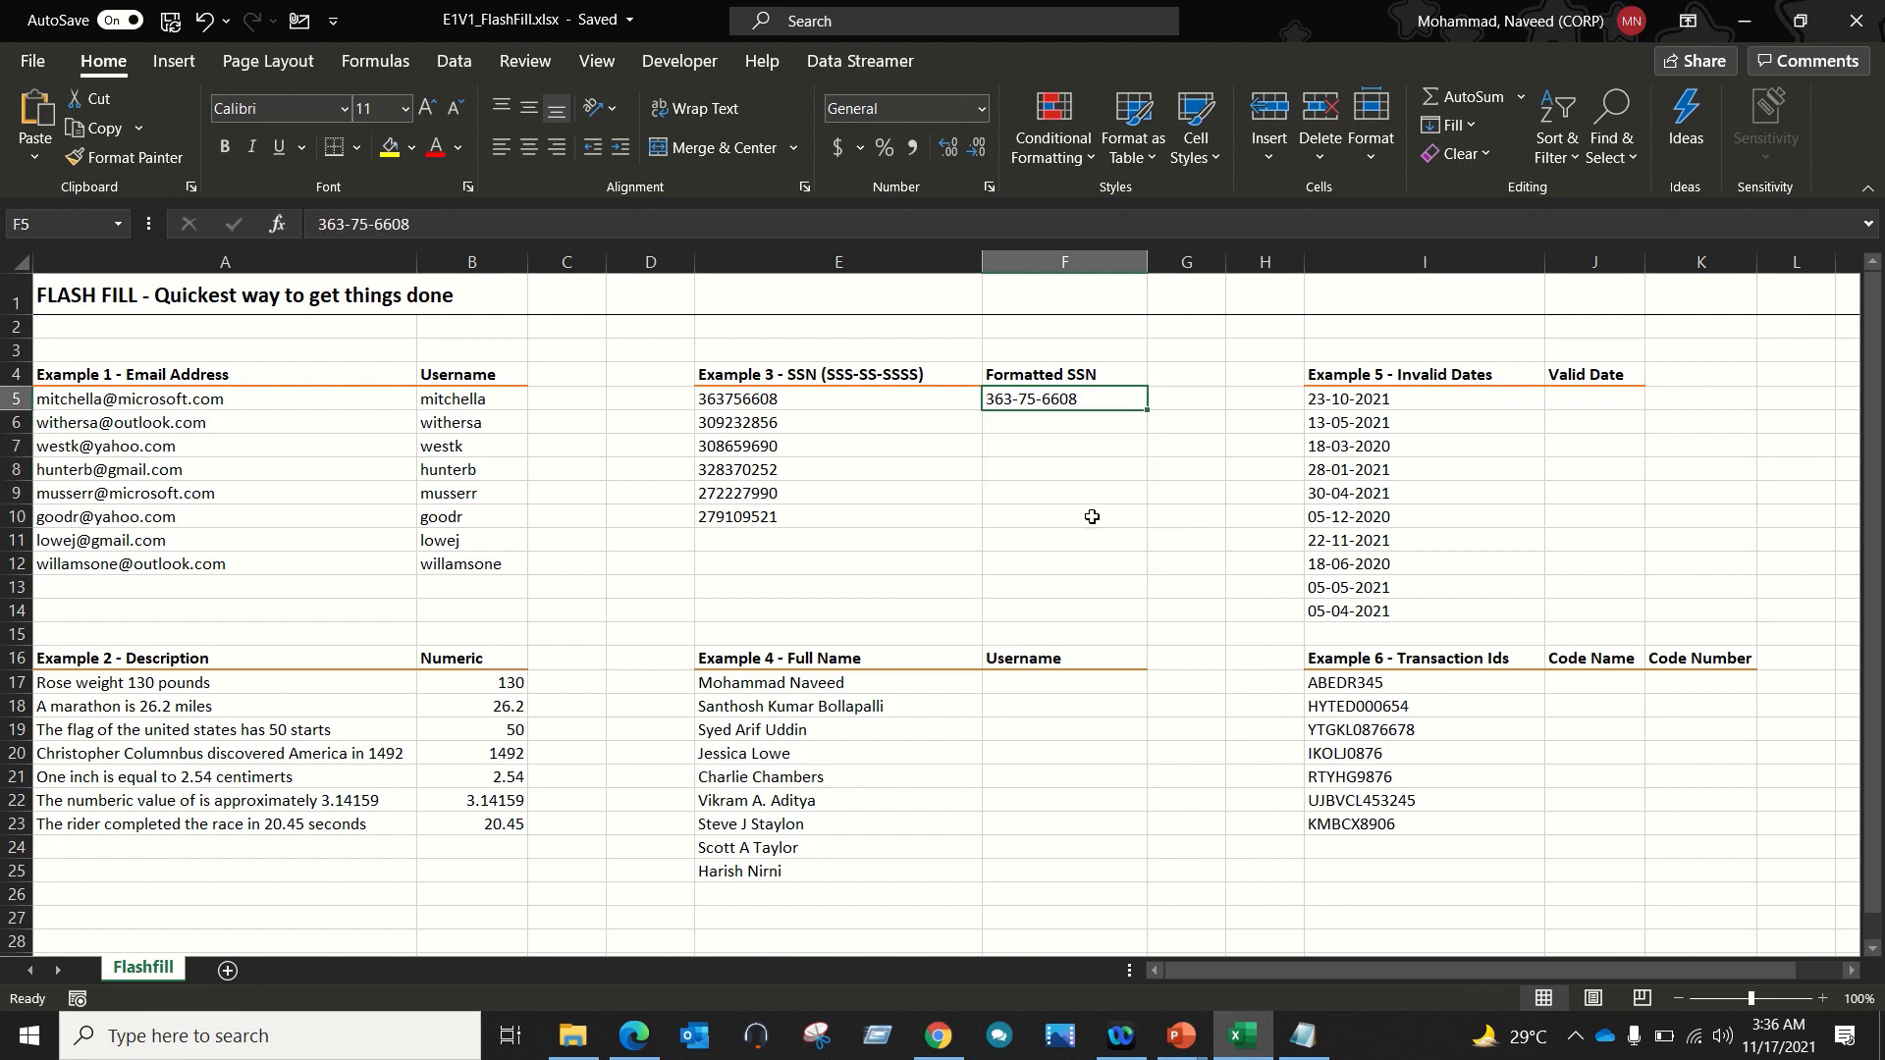
Step: Apply Home > Fill > Flash Fill to F5:F10 to restore all six dashed SSNs
key(shift+Down)
key(shift+Down)
key(shift+Down)
key(shift+Down)
key(shift+Down)
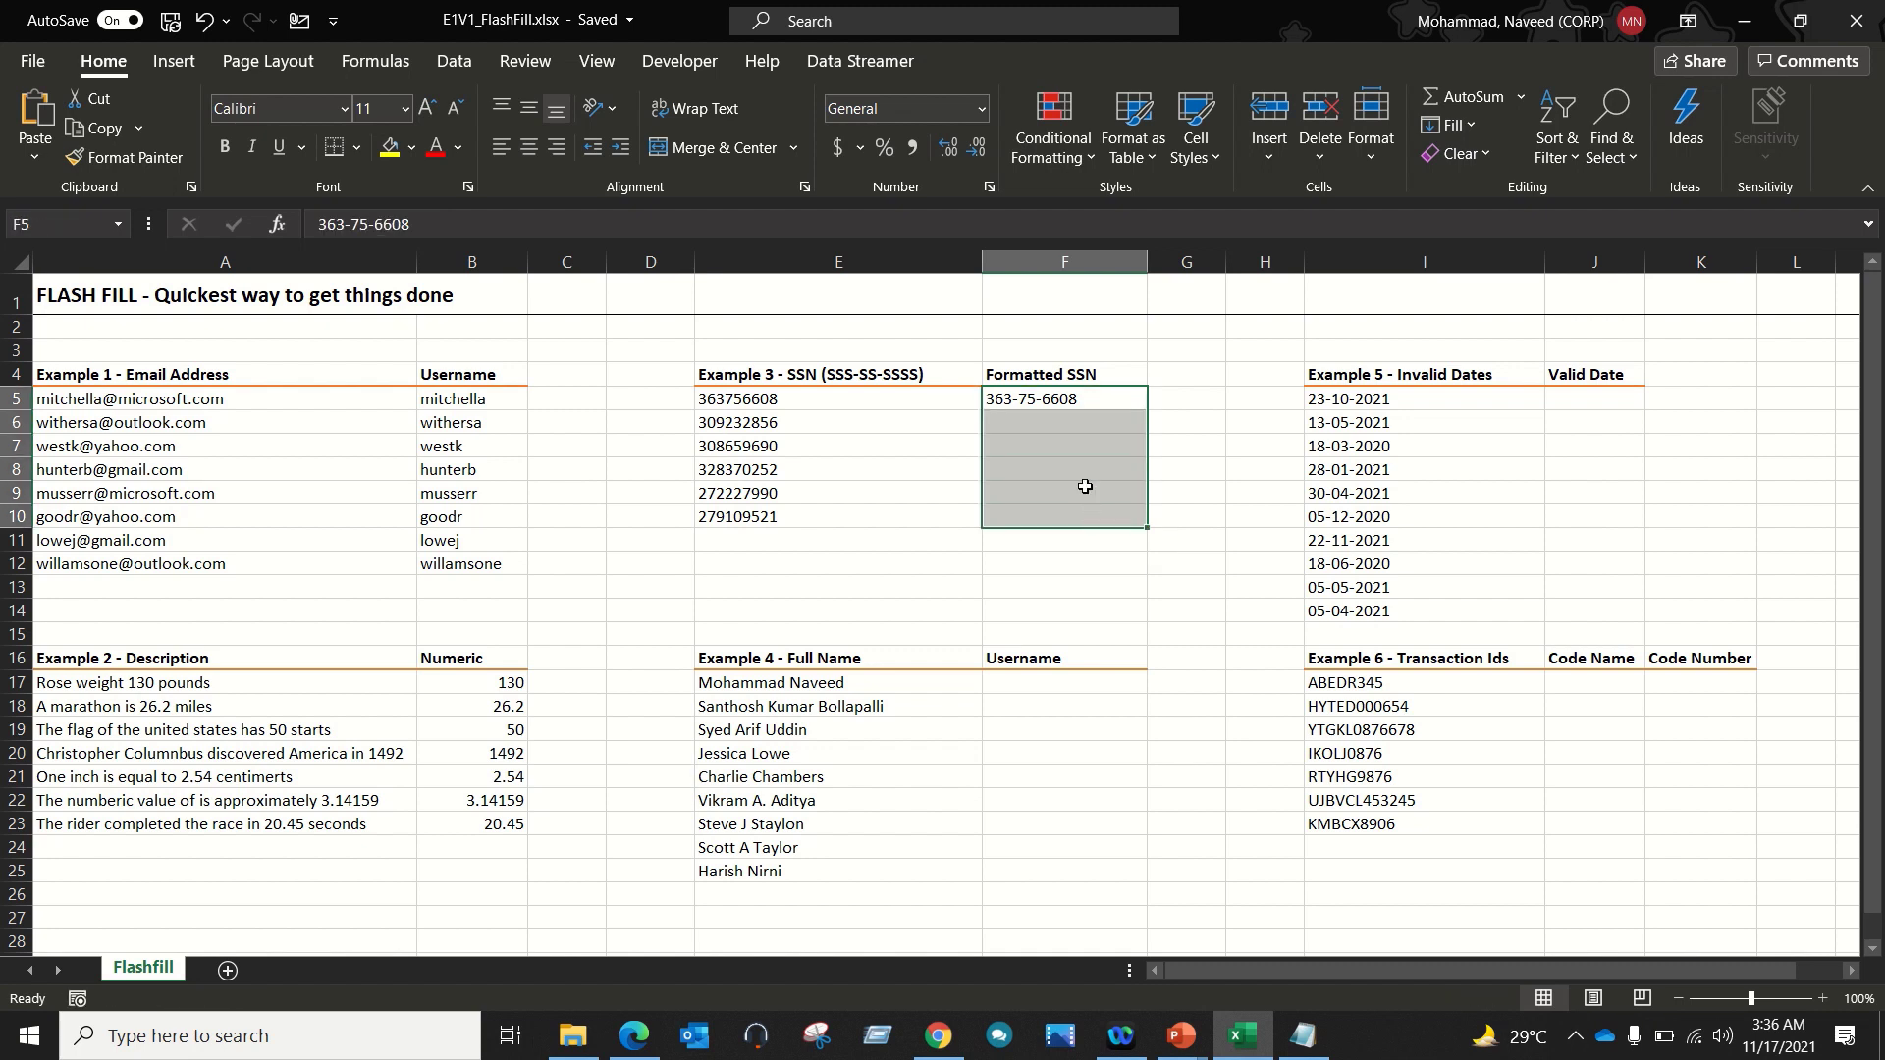
click(1476, 132)
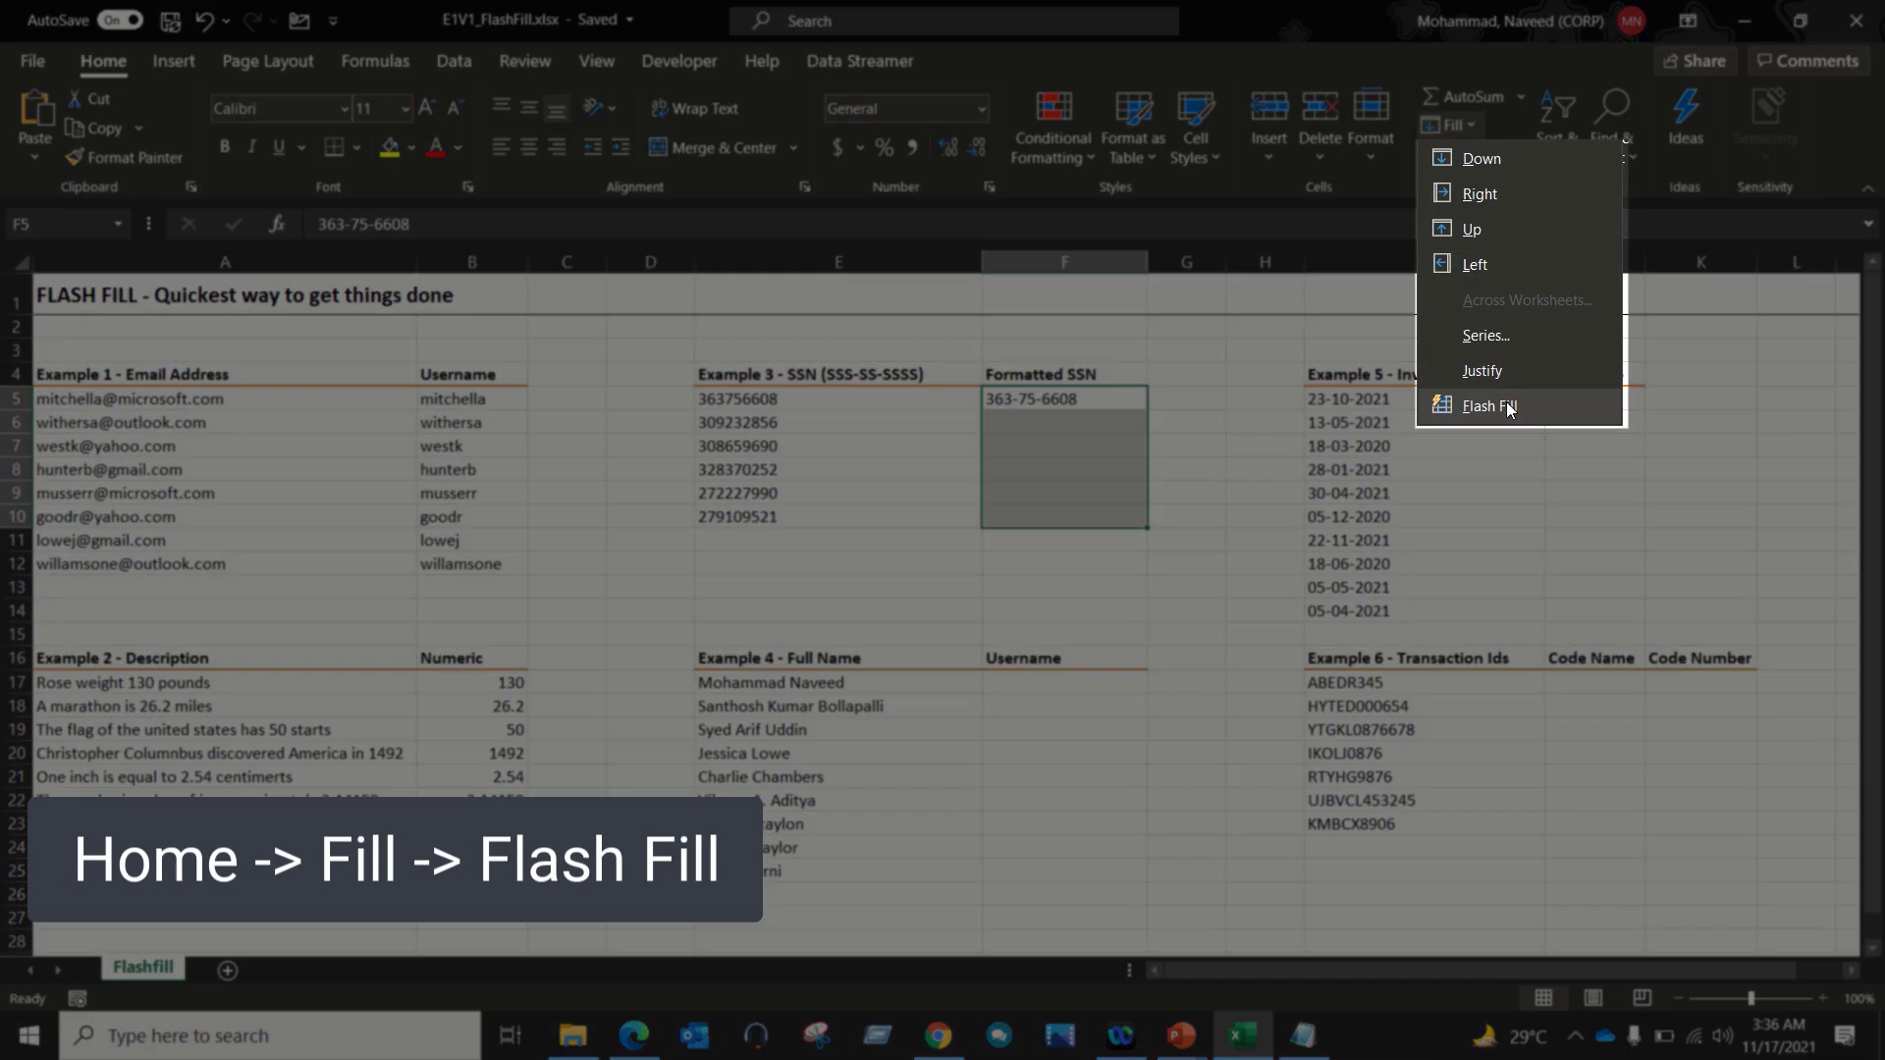
click(1506, 401)
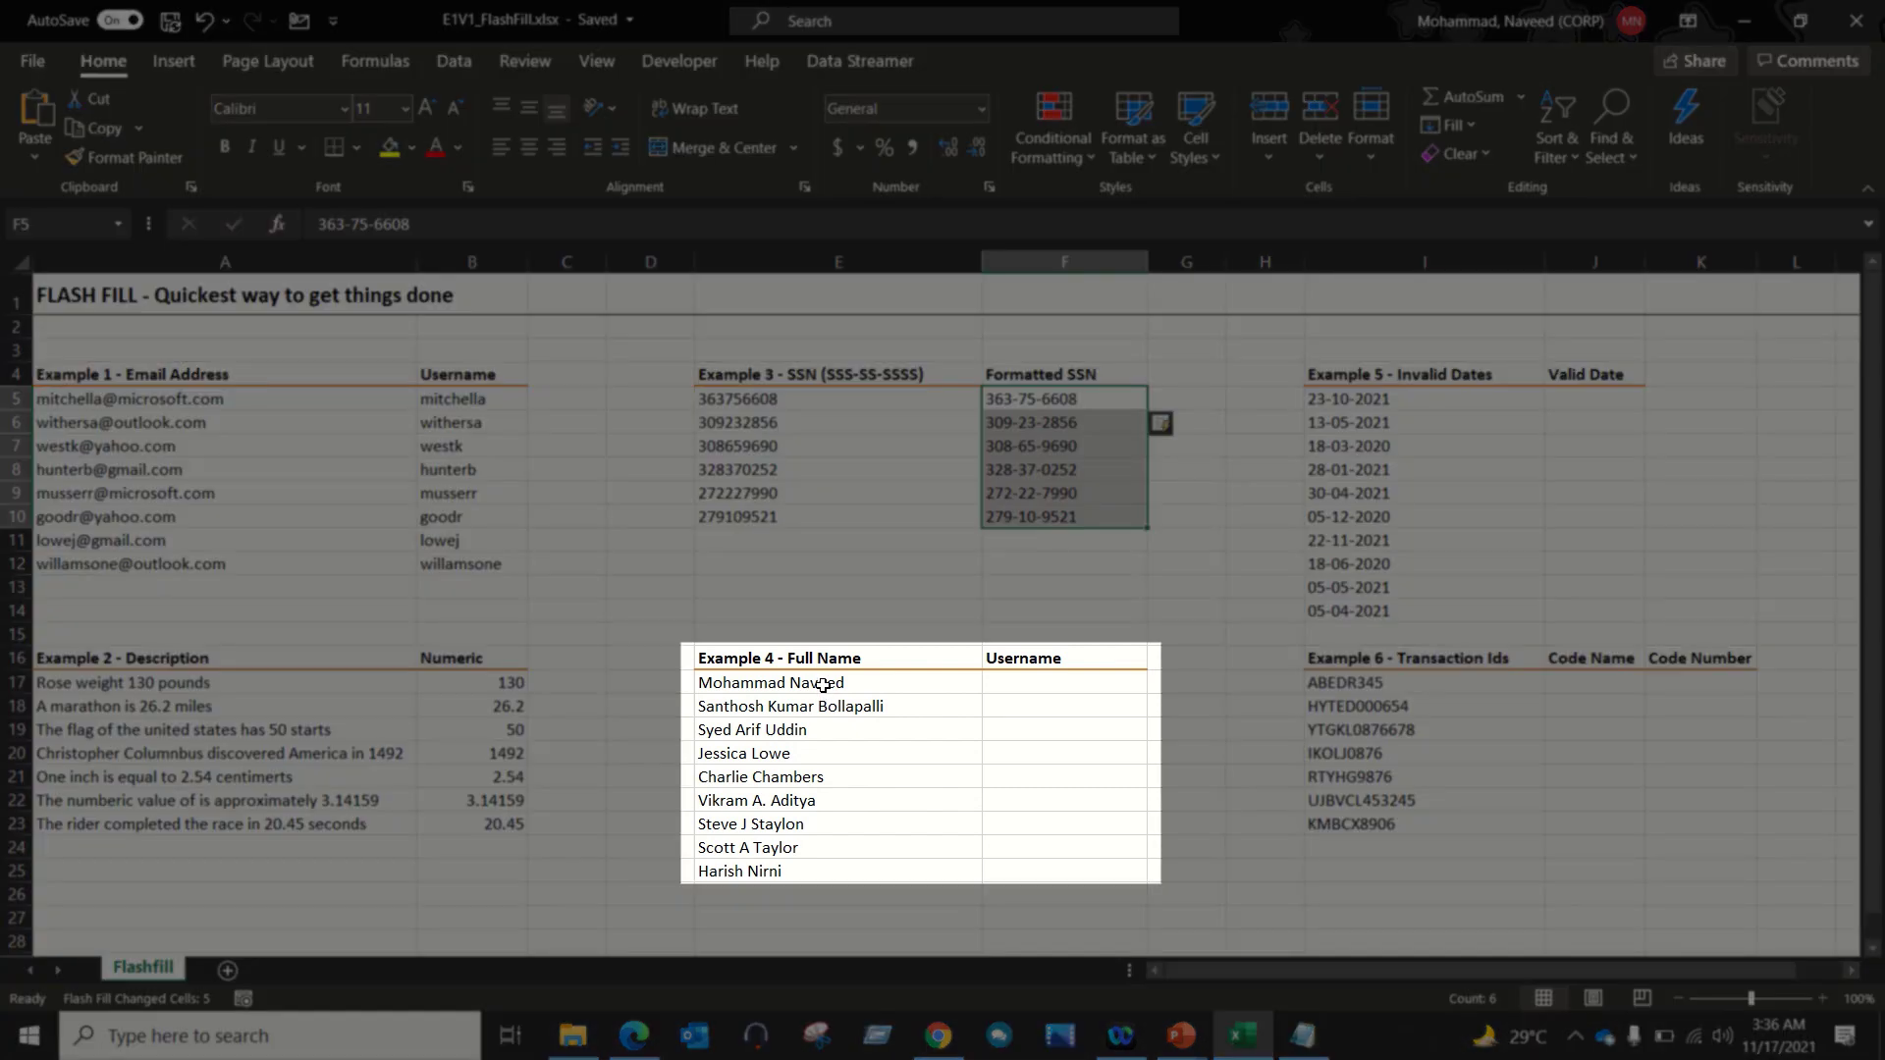
drag(823, 690, 804, 869)
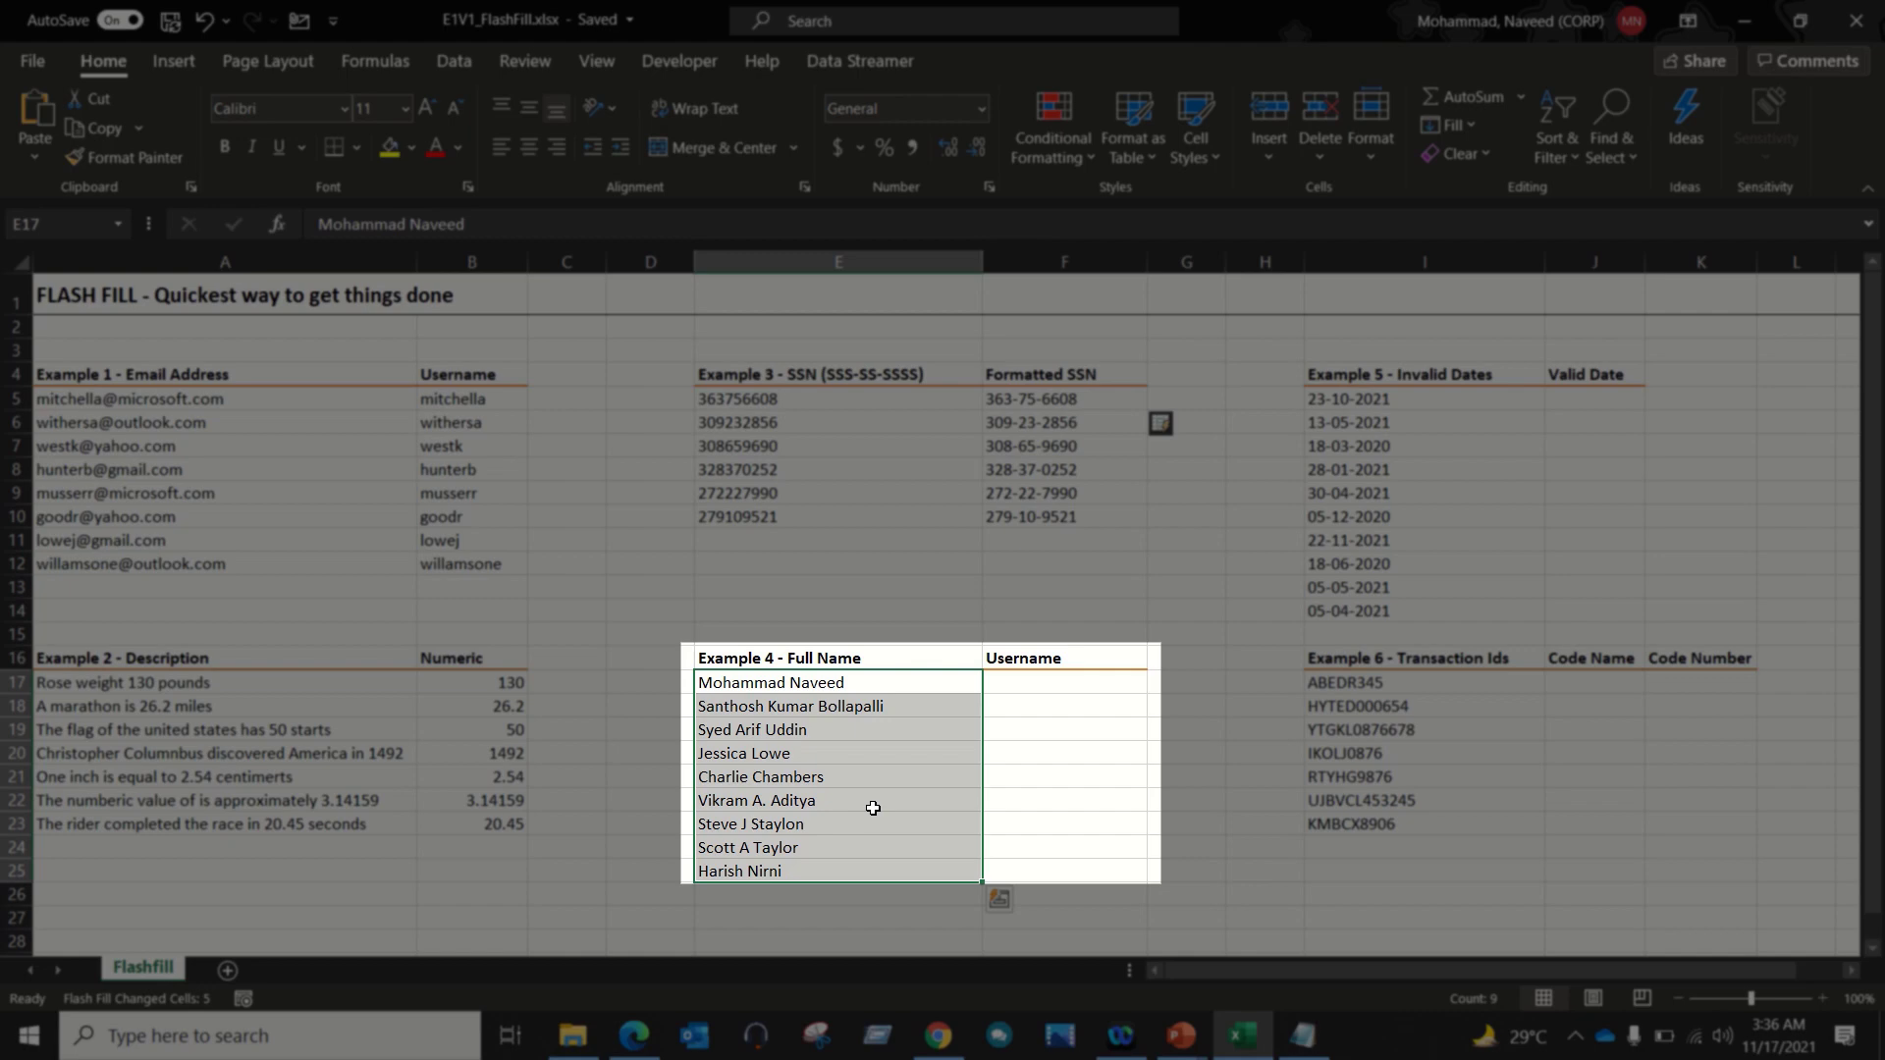
Step: Enter NaveedM in F17 and Flash Fill the usernames down to F25
click(1032, 690)
drag(869, 683, 843, 866)
click(1060, 693)
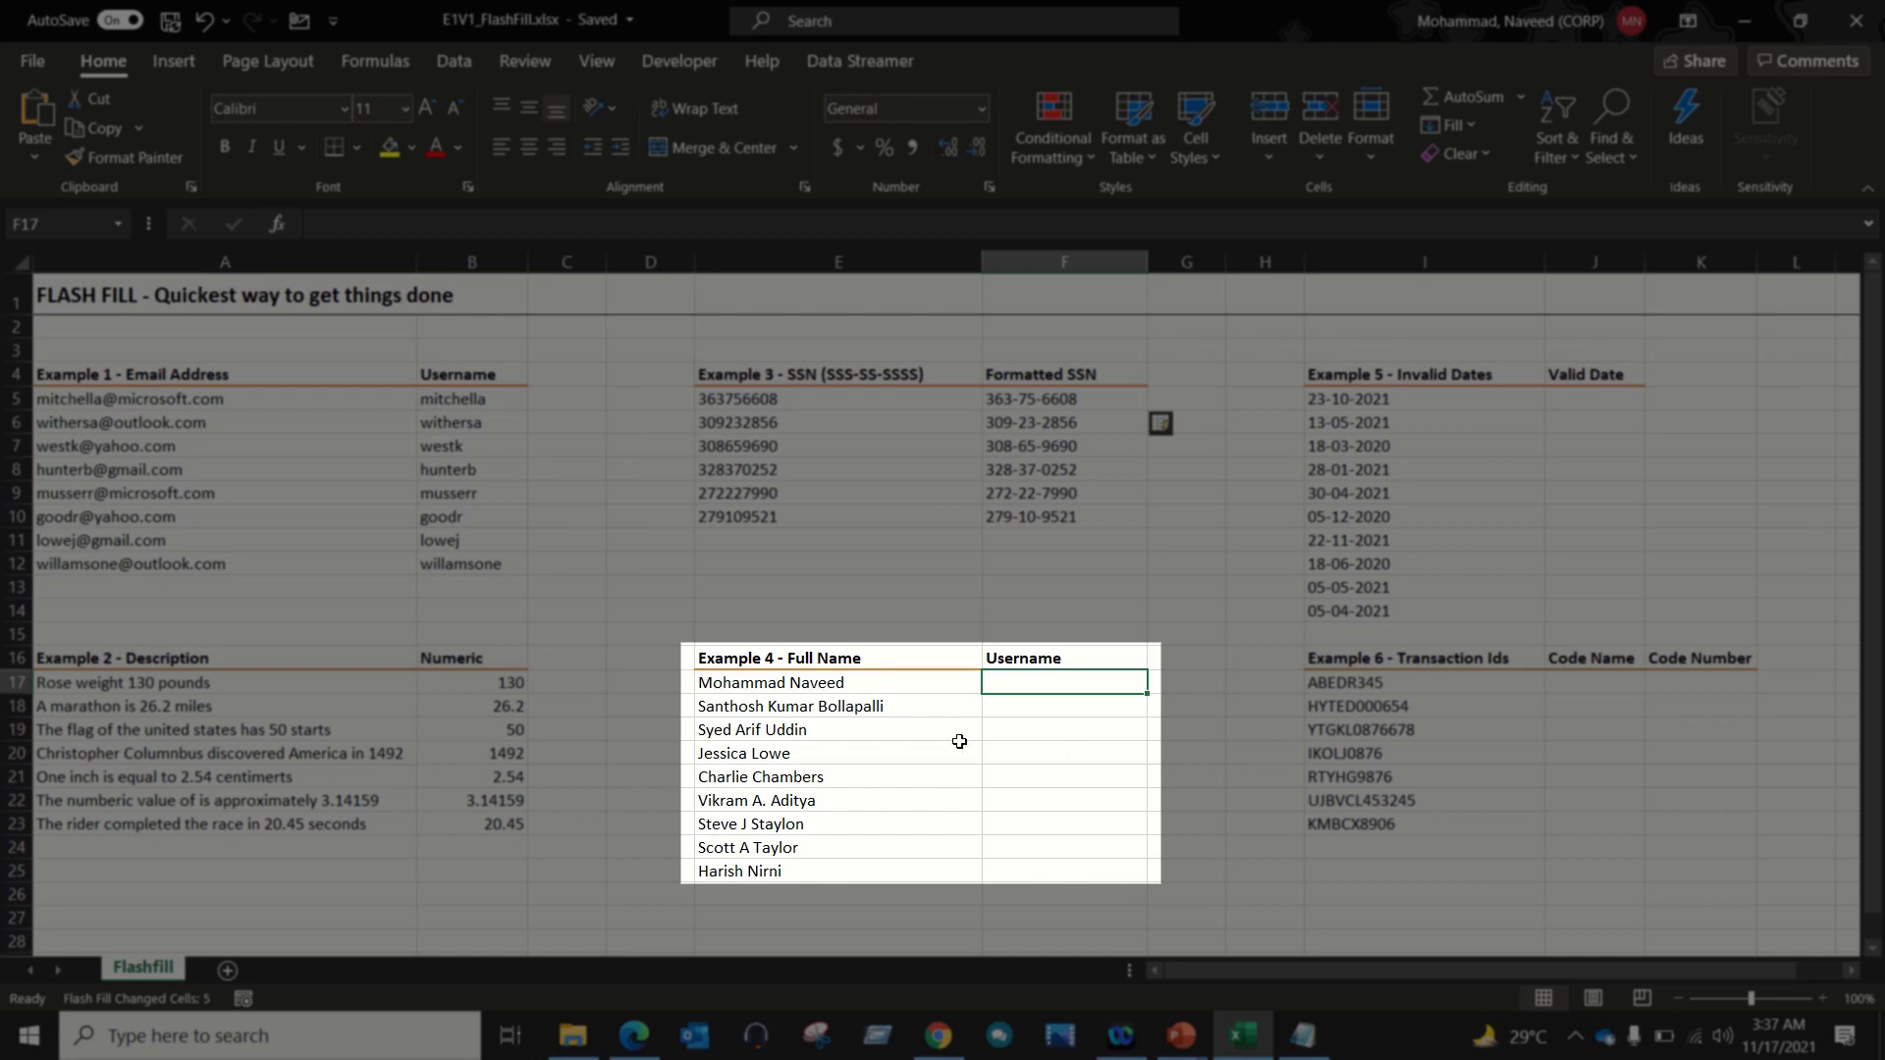
text(Nave)
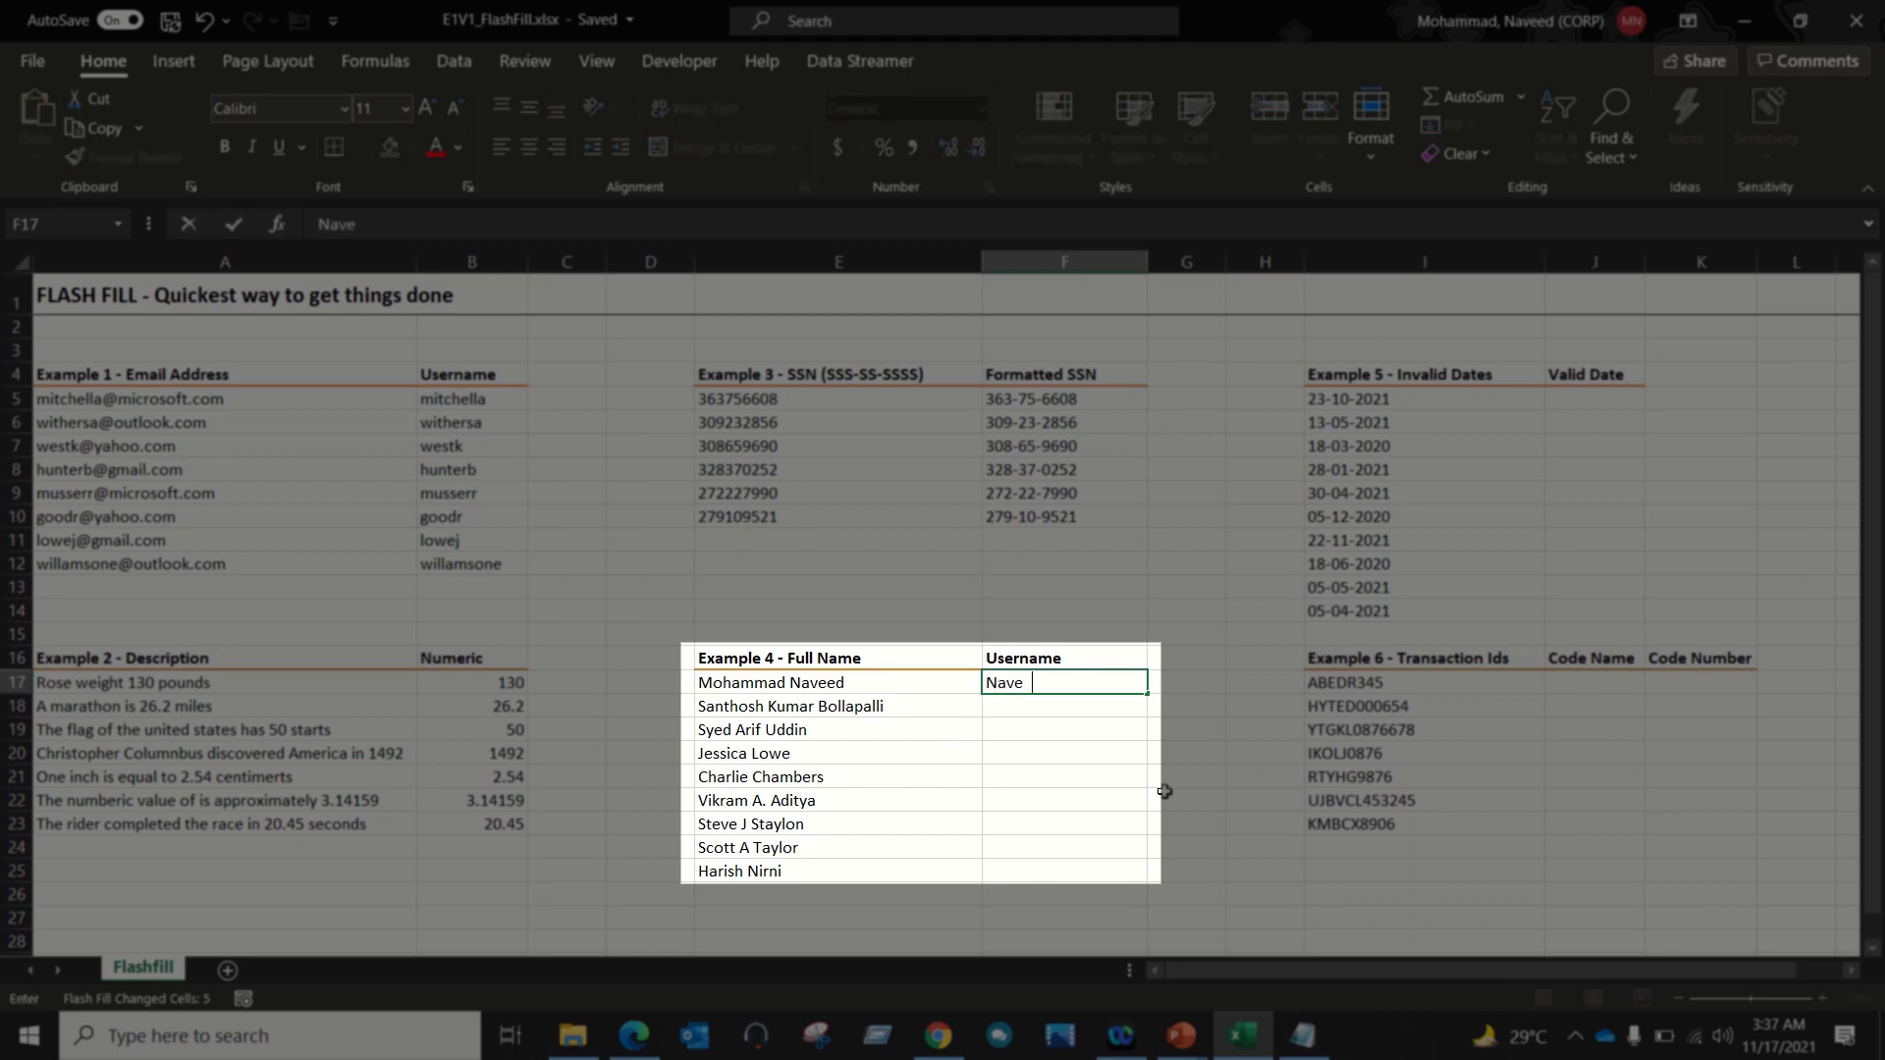
text(edM)
key(Return)
key(Up)
key(shift+Down)
key(shift+Down)
key(shift+Down)
key(shift+Down)
key(shift+Down)
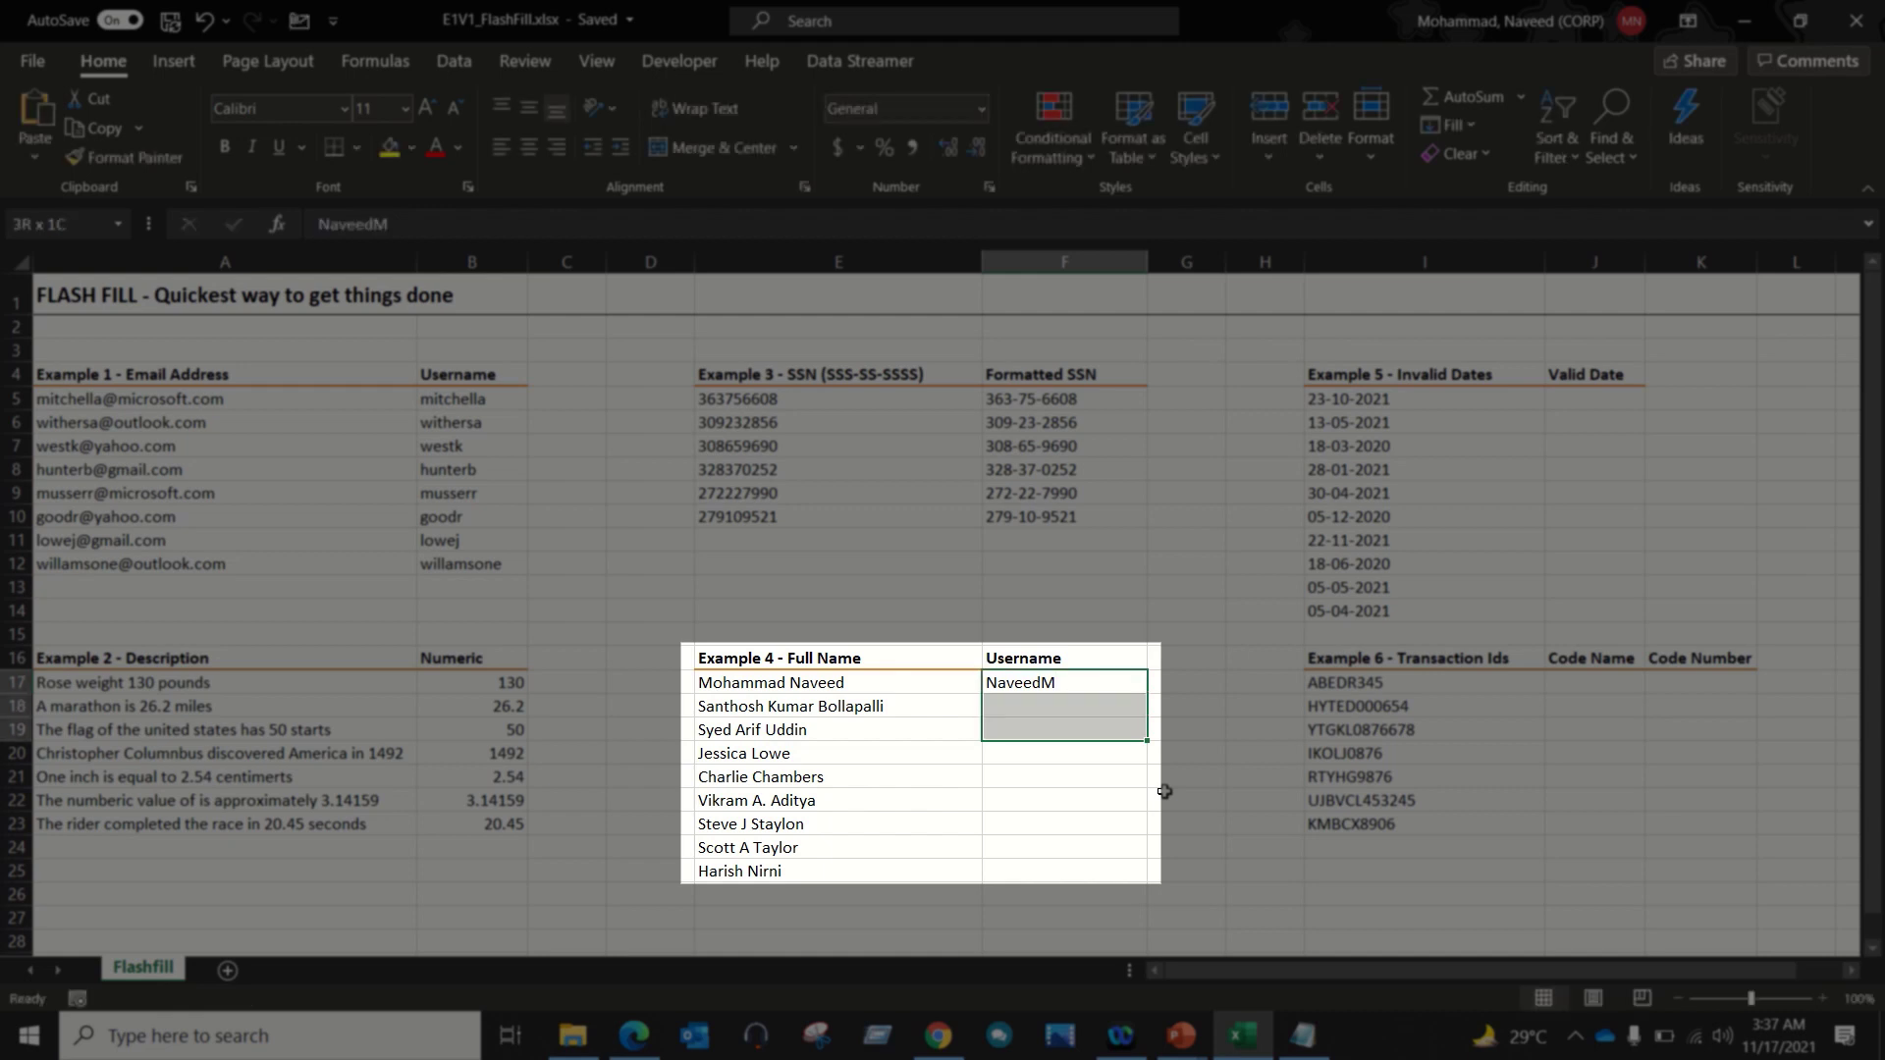
key(shift+Down)
key(shift+Down)
key(shift+Down)
key(ctrl+e)
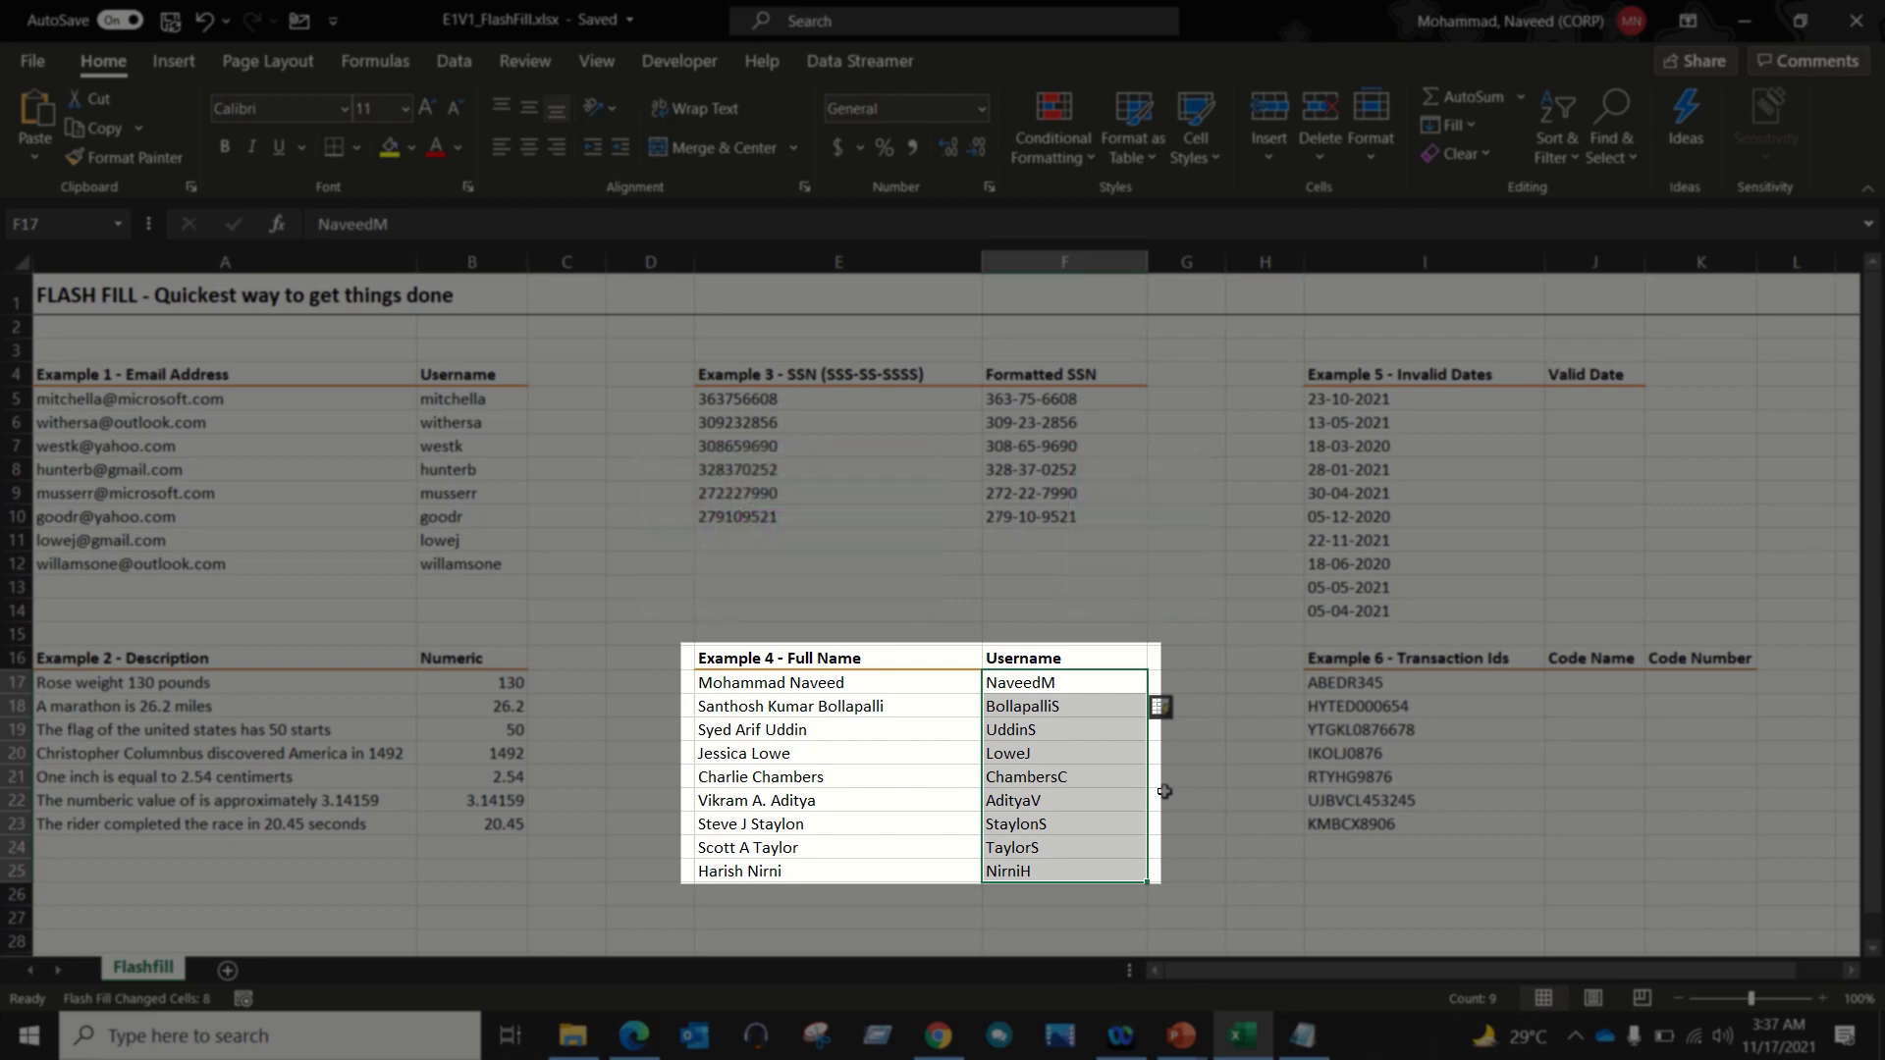
drag(771, 711, 1054, 706)
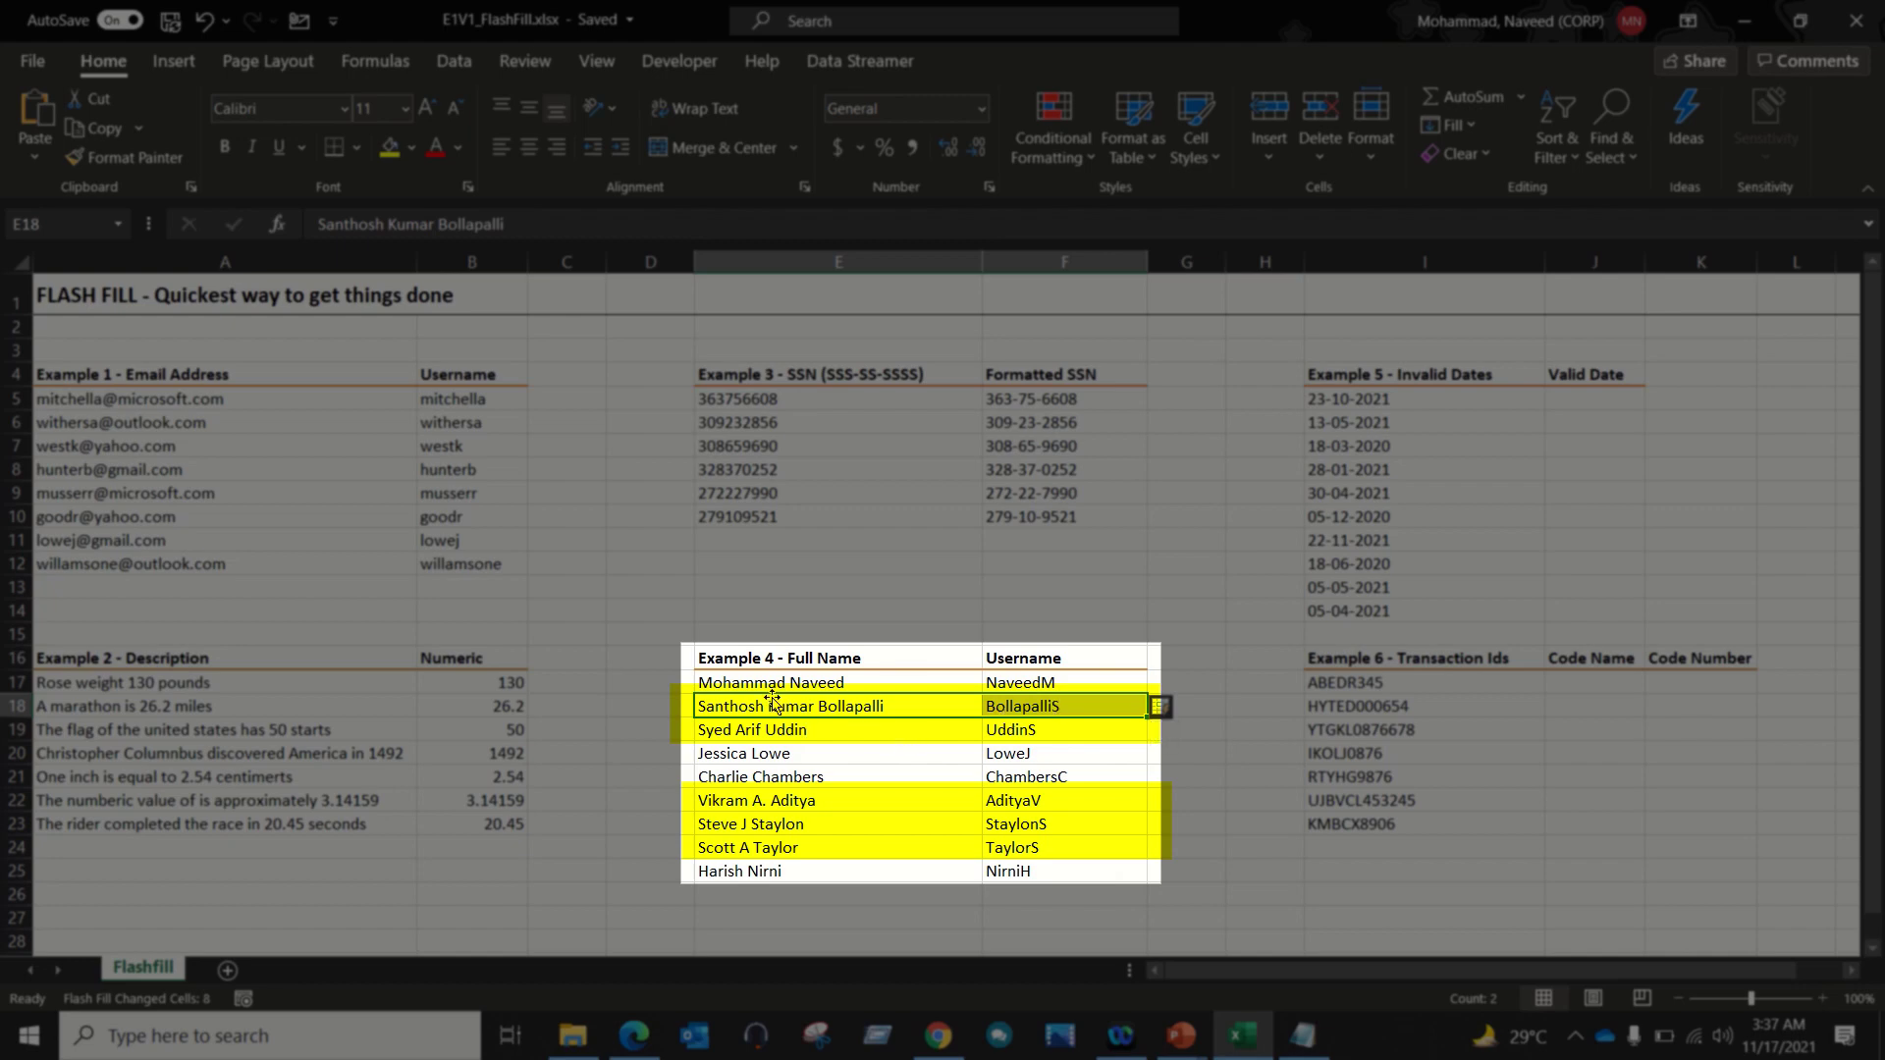
click(1022, 708)
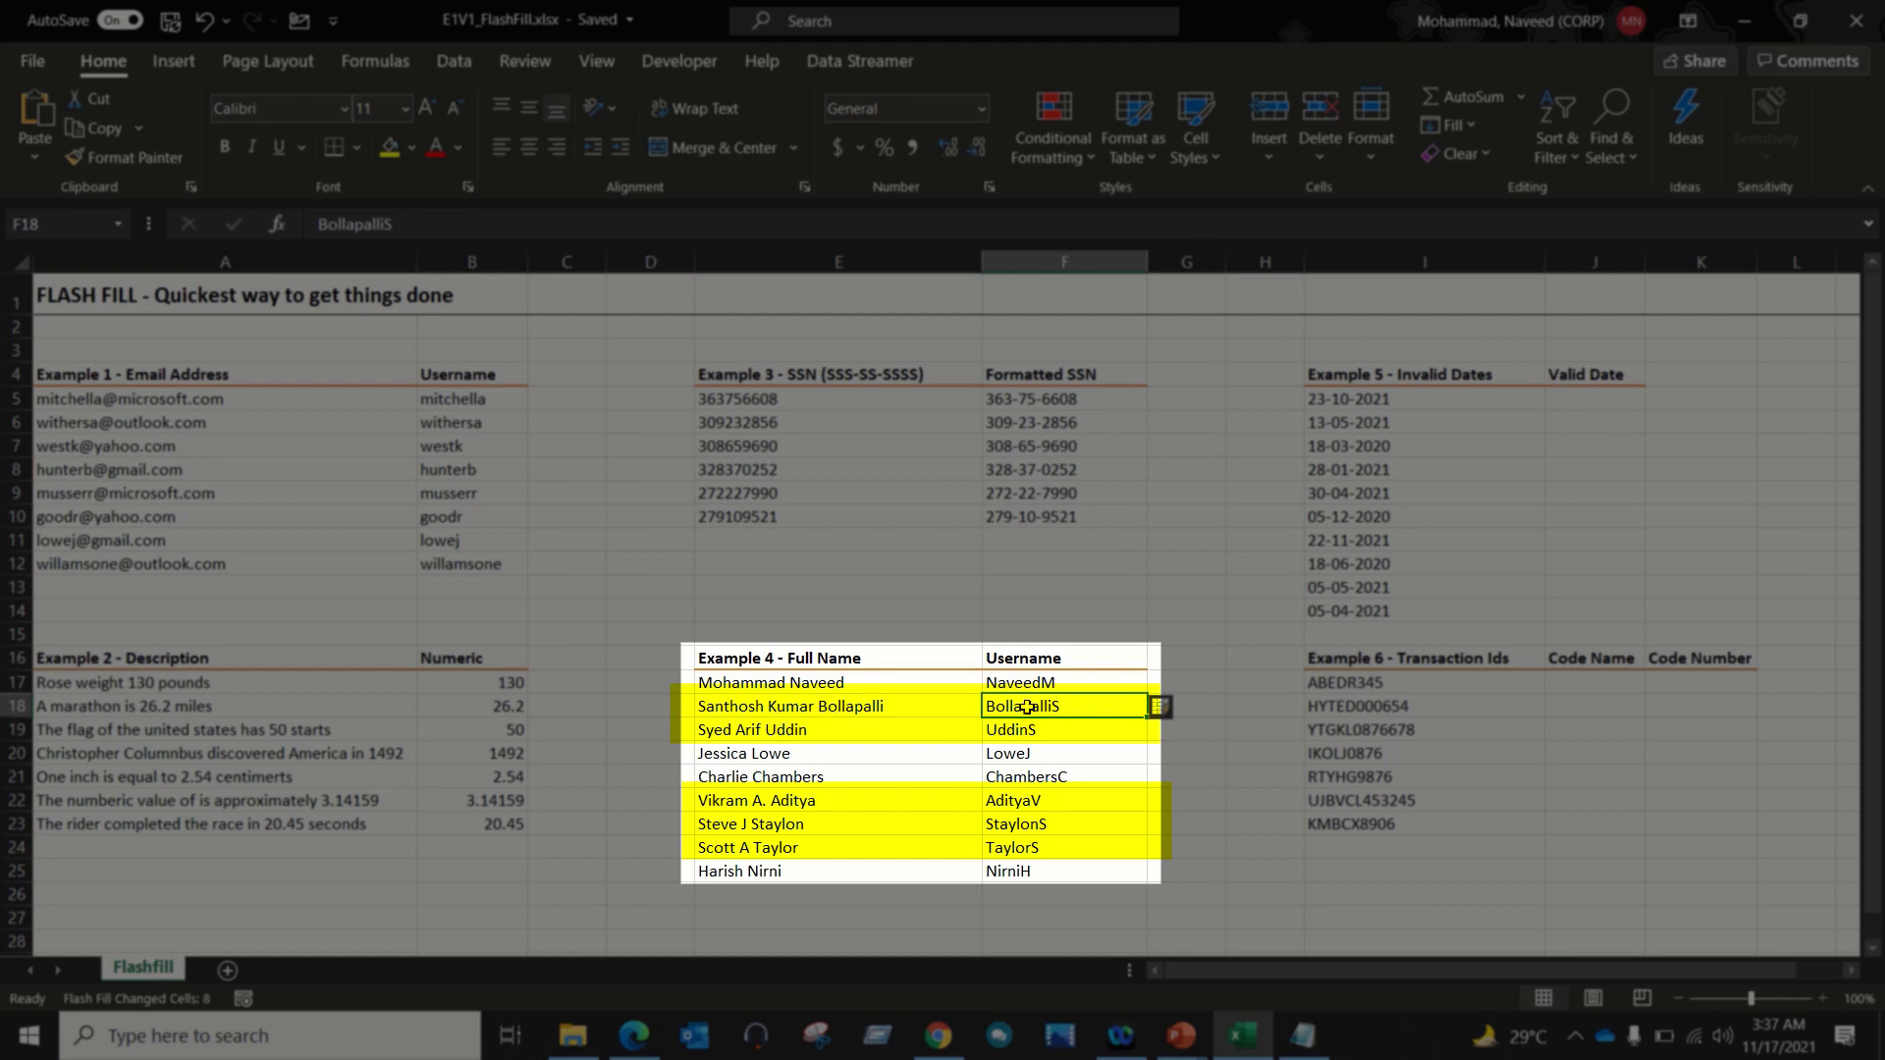
drag(1026, 707, 1020, 872)
key(Delete)
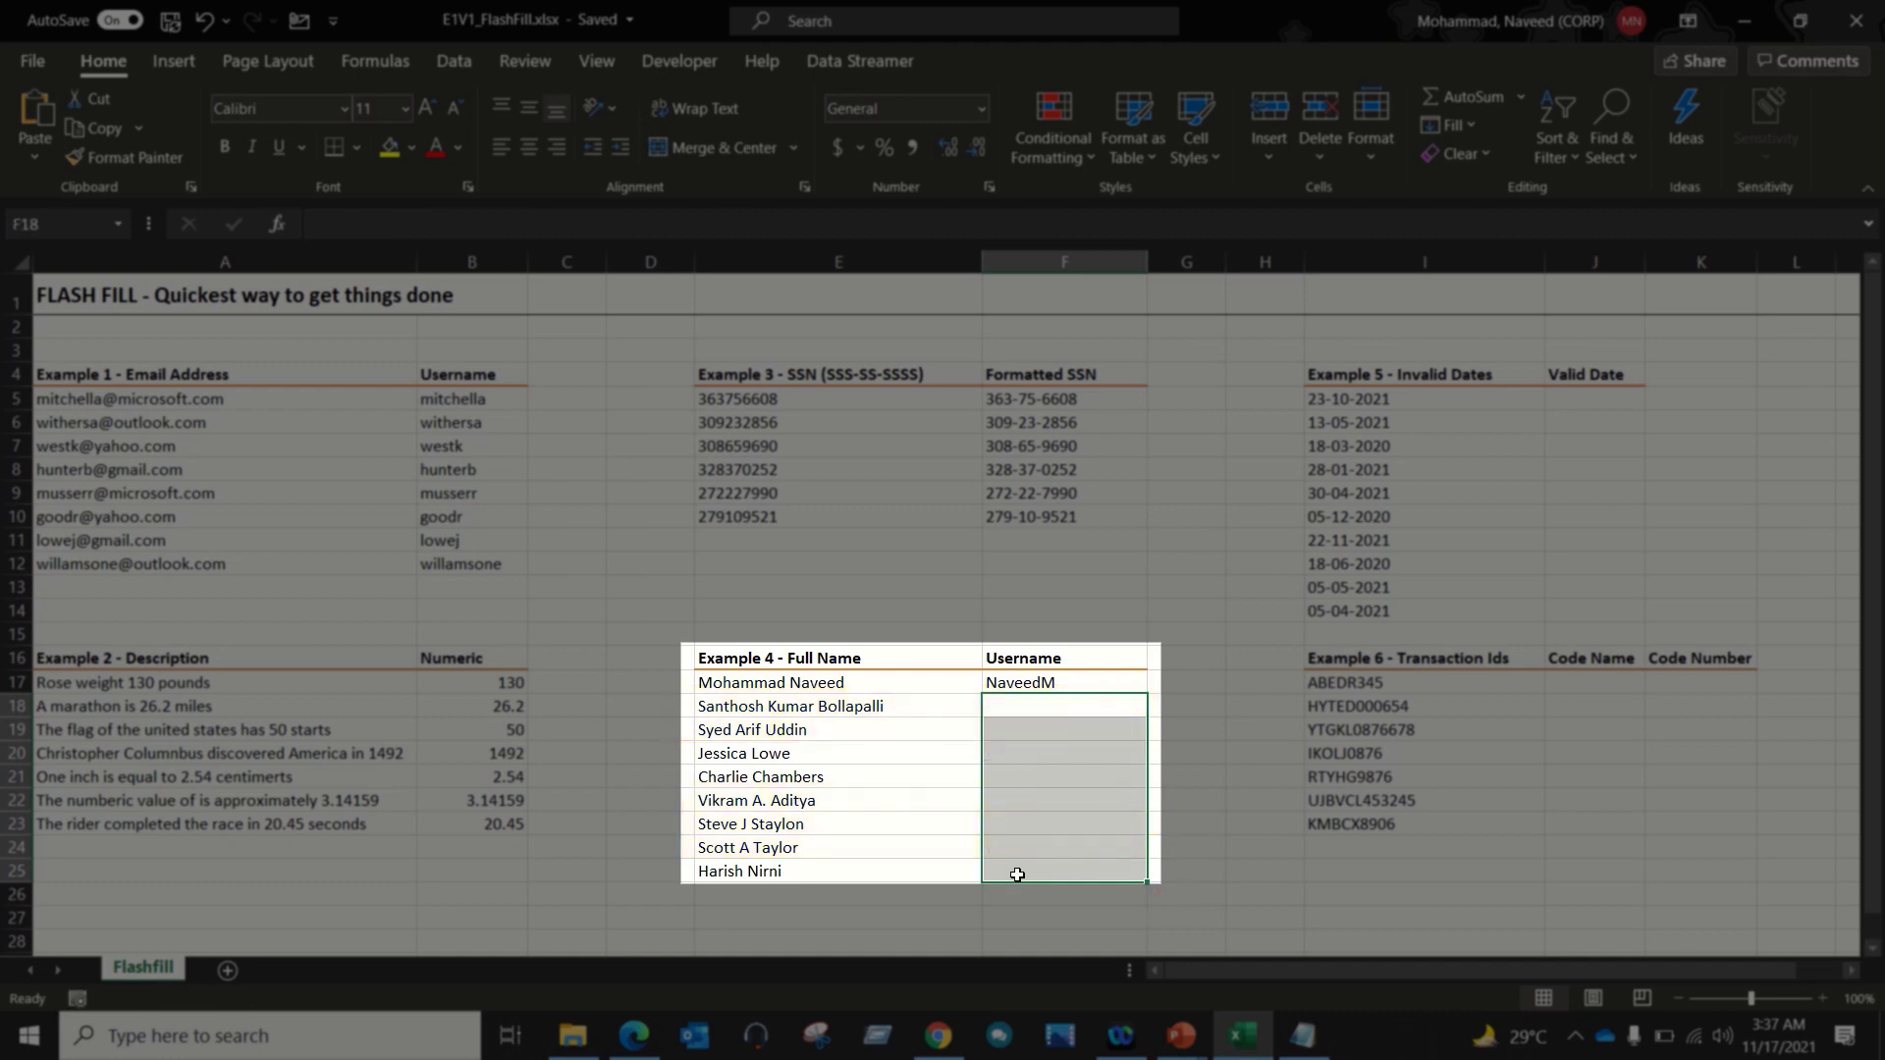
click(831, 685)
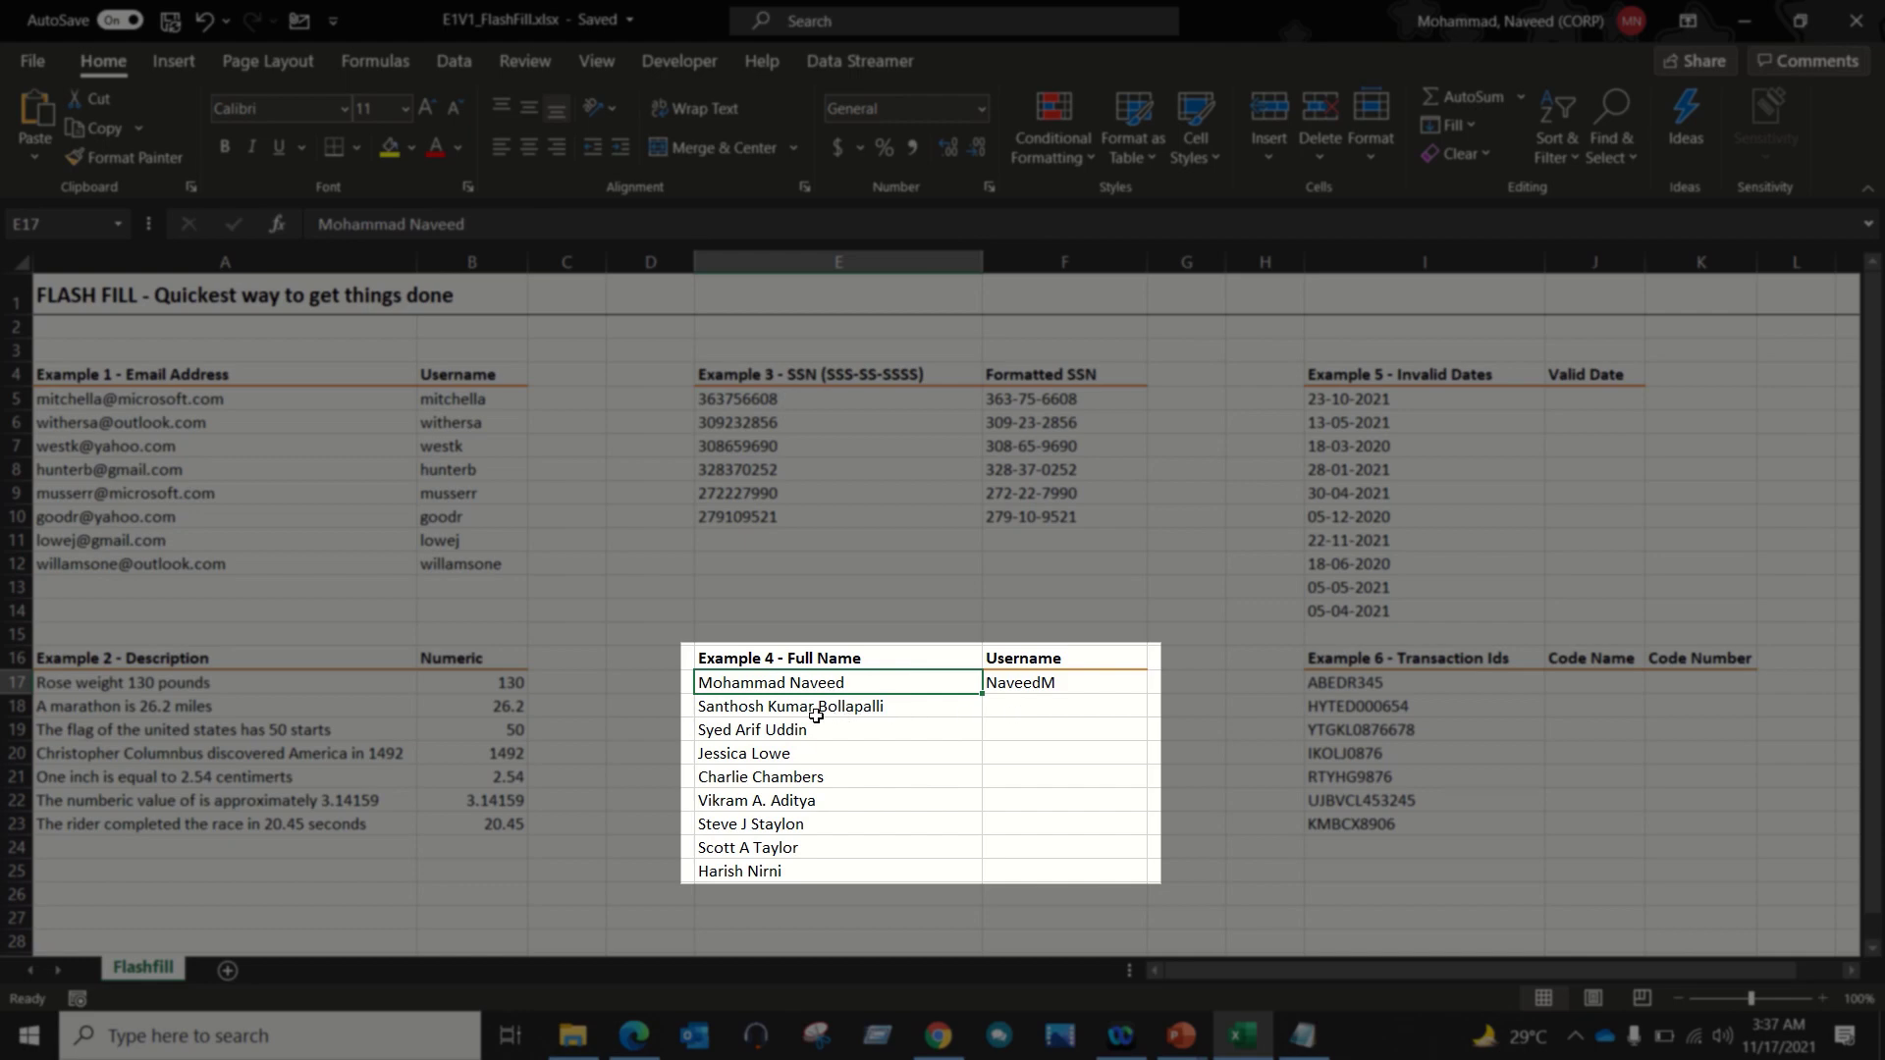
click(1043, 705)
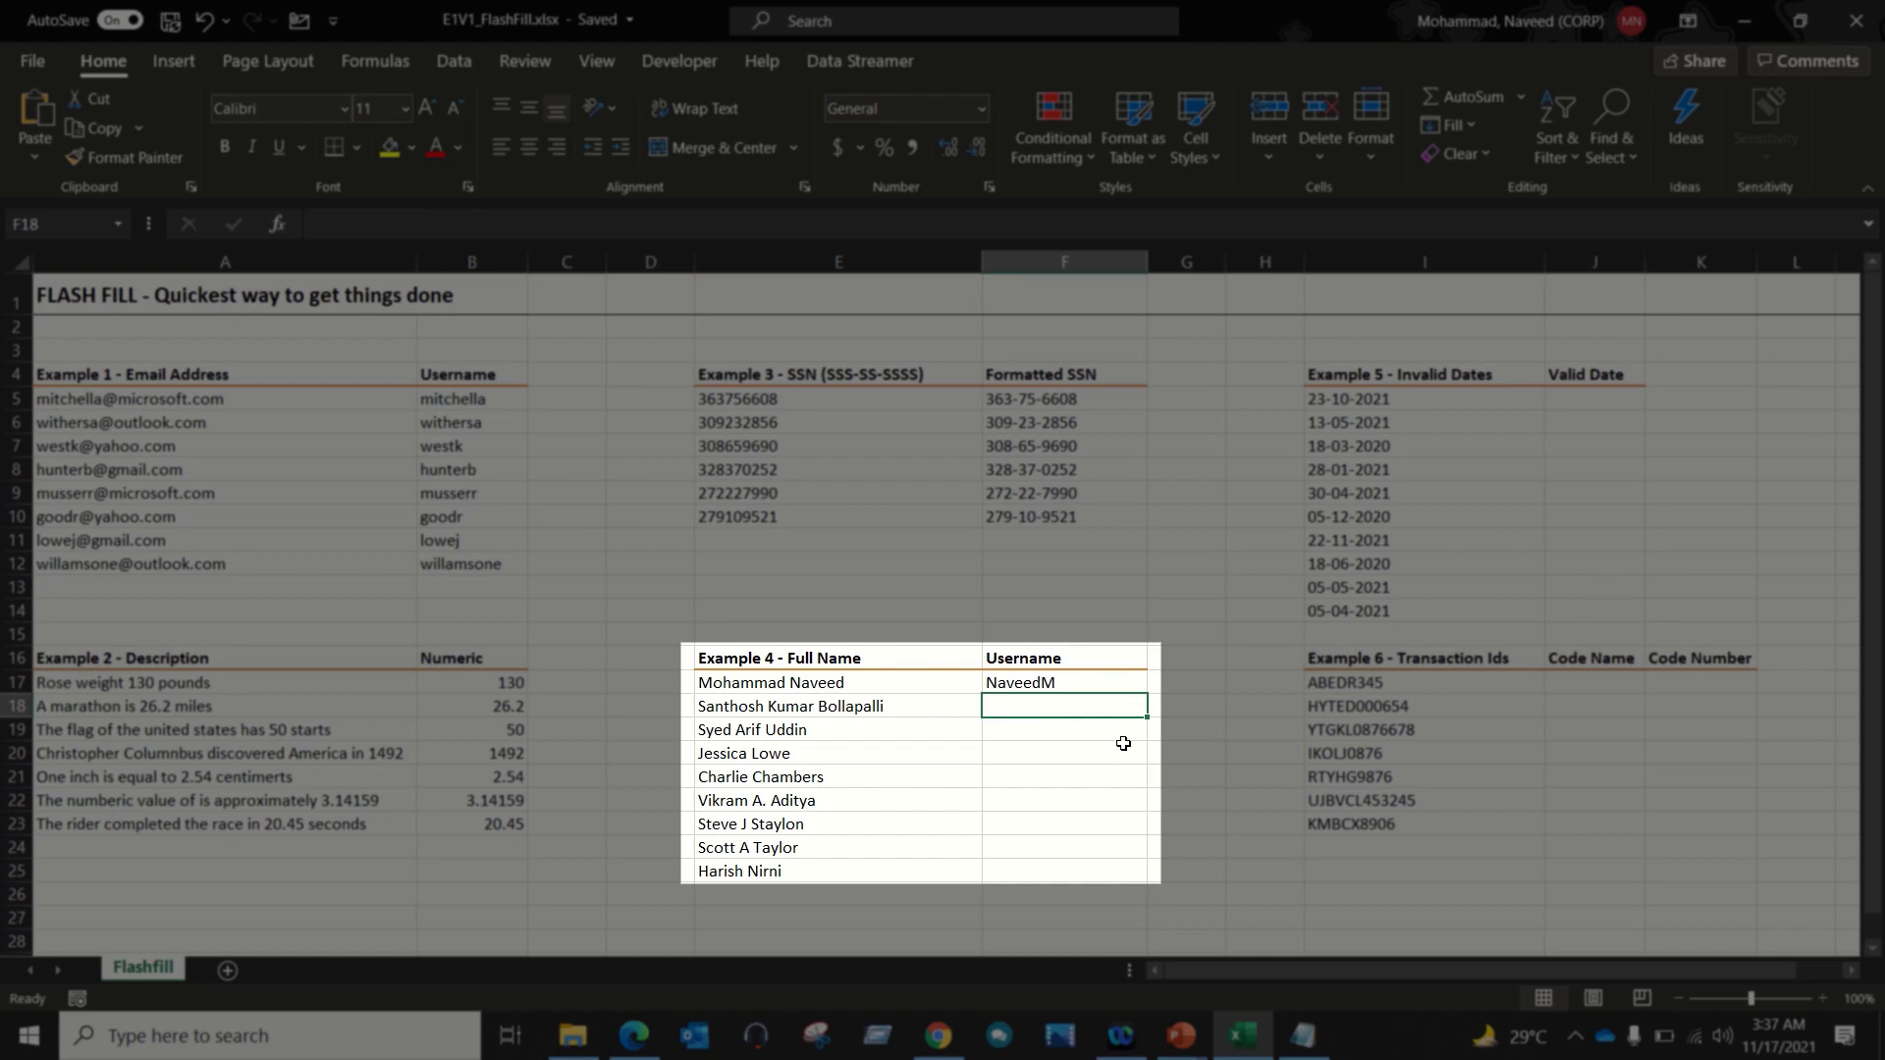
text(Bo)
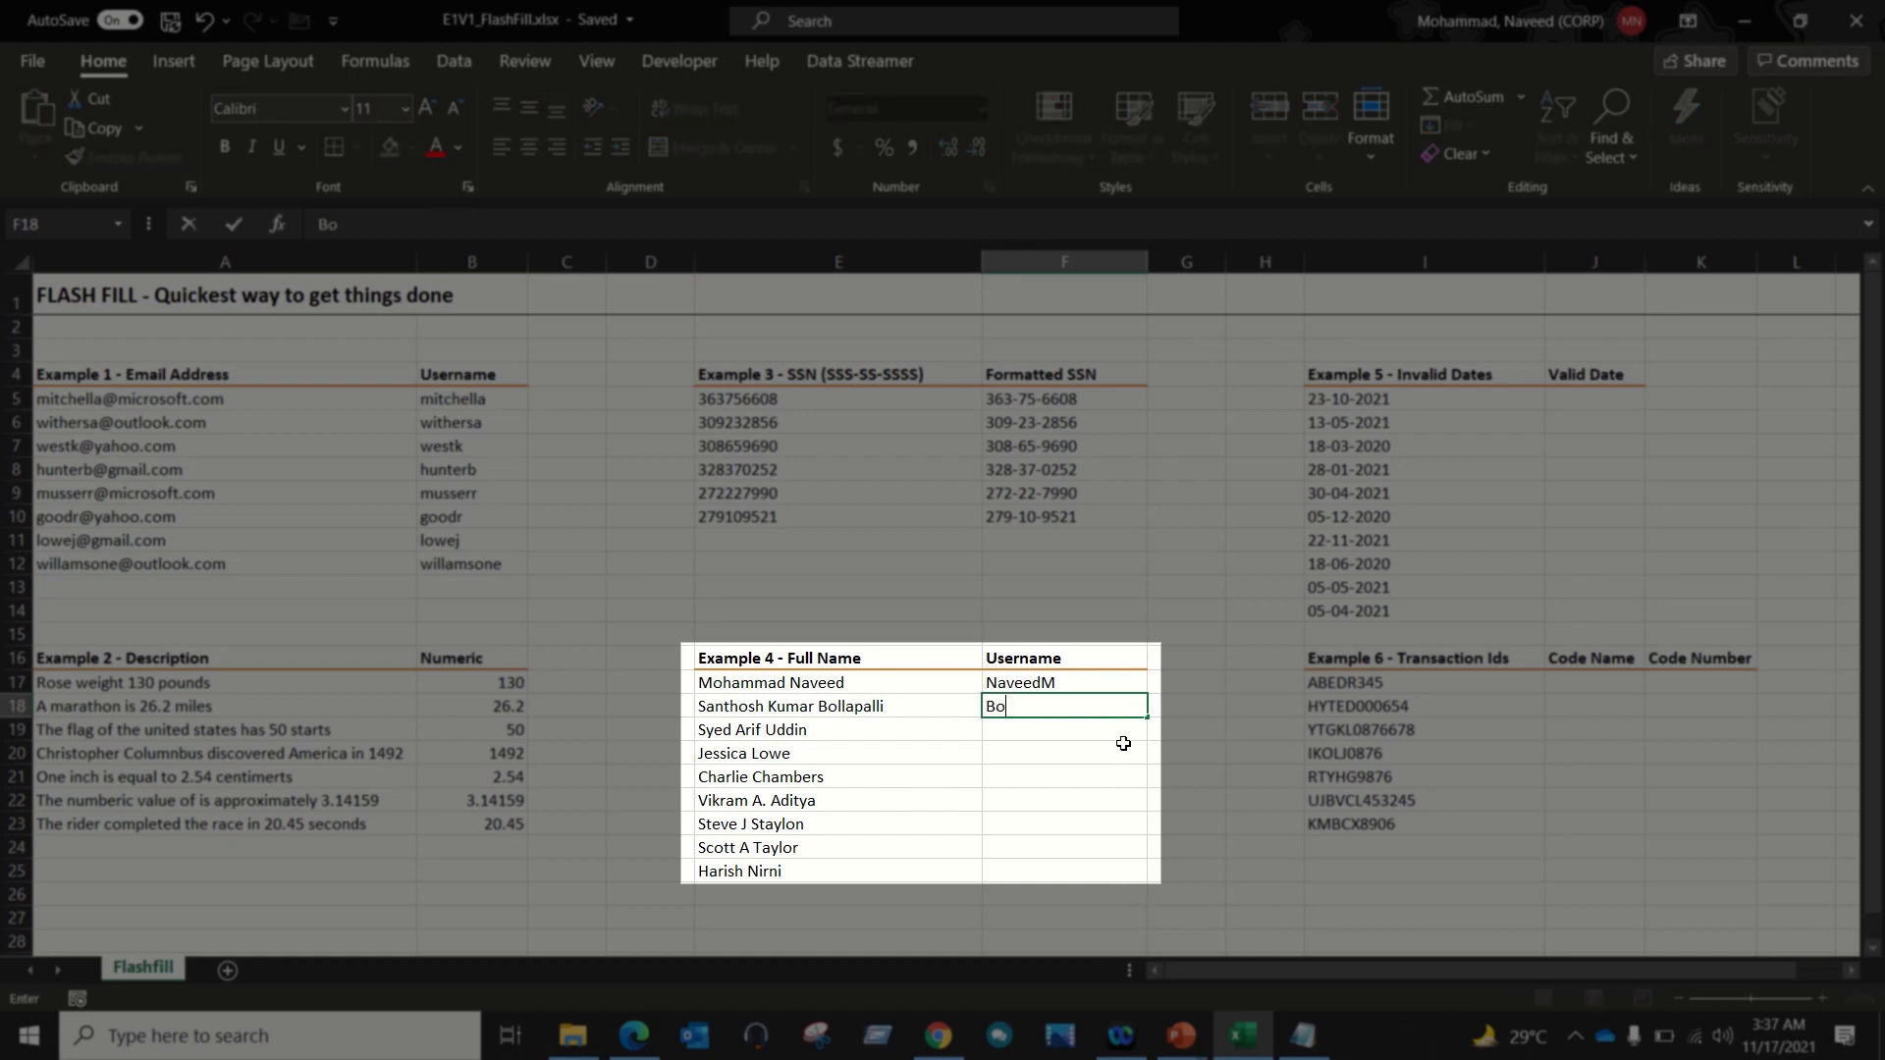
text(llapalliSK)
key(Return)
key(Up)
key(Up)
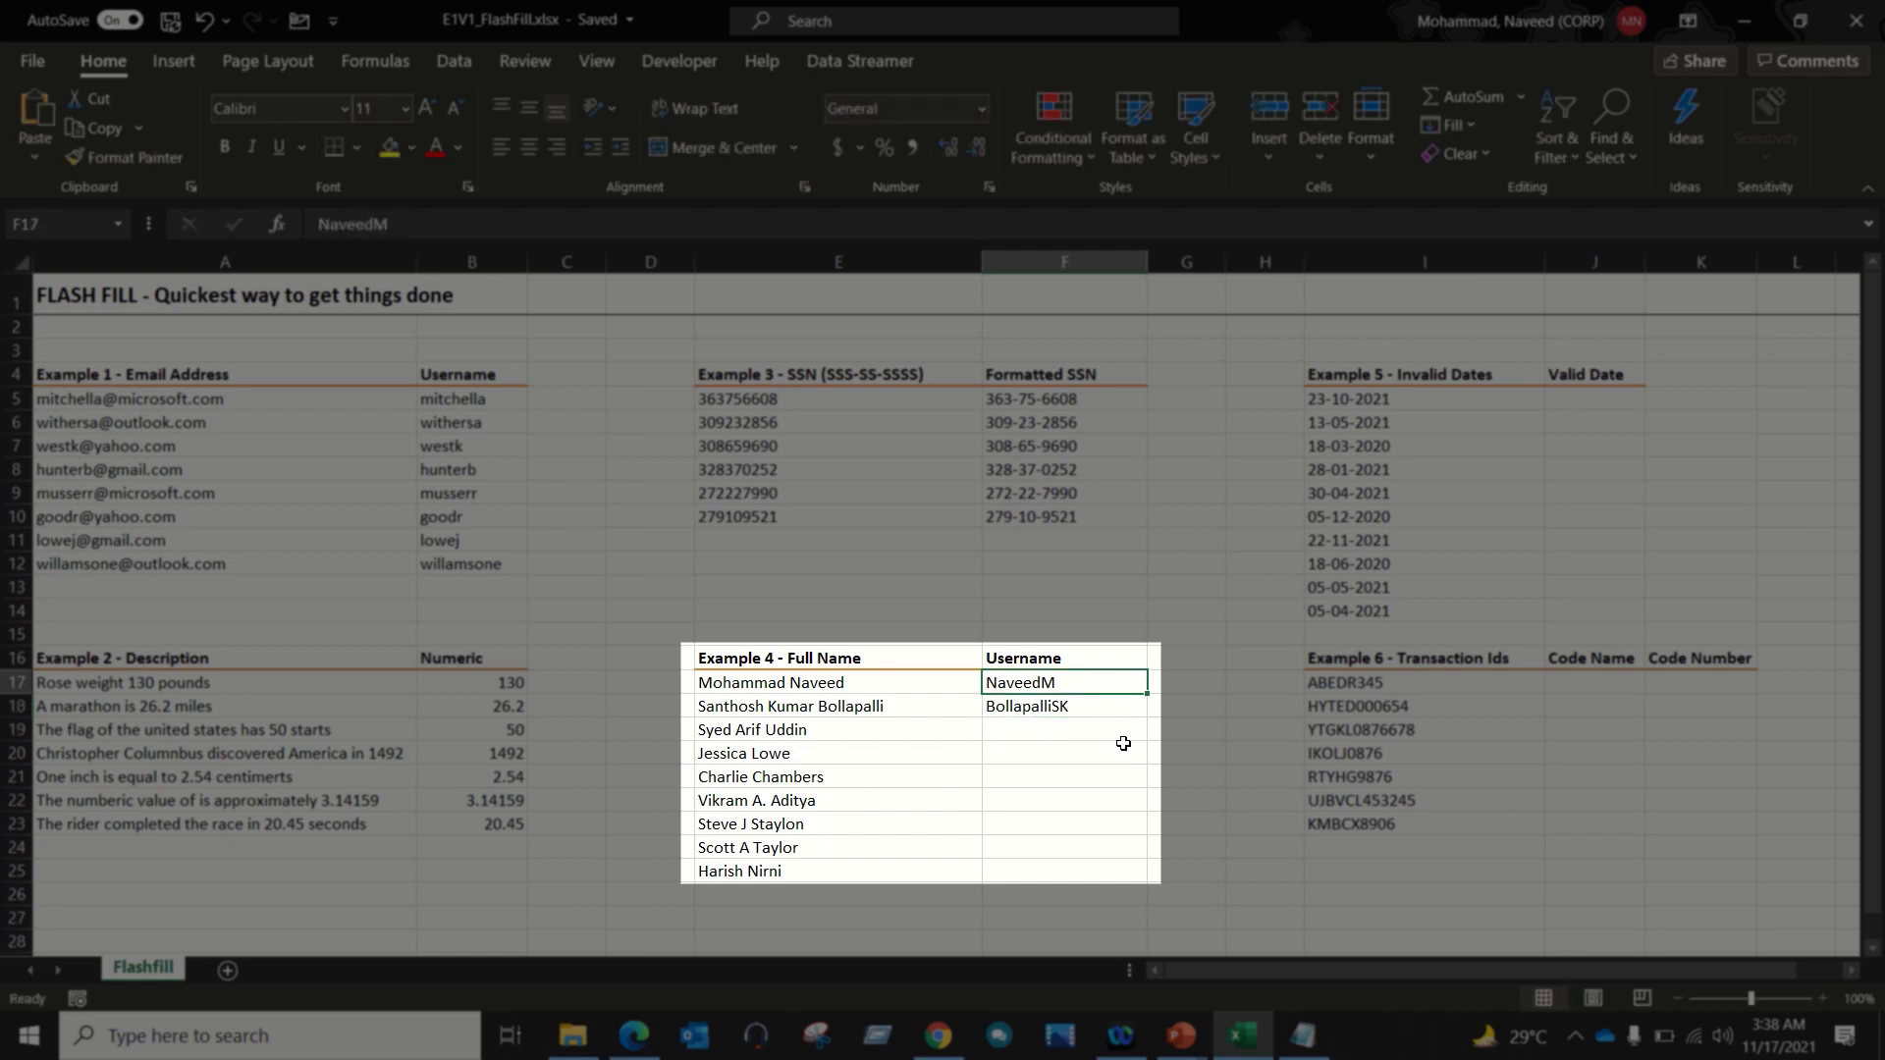
key(Left)
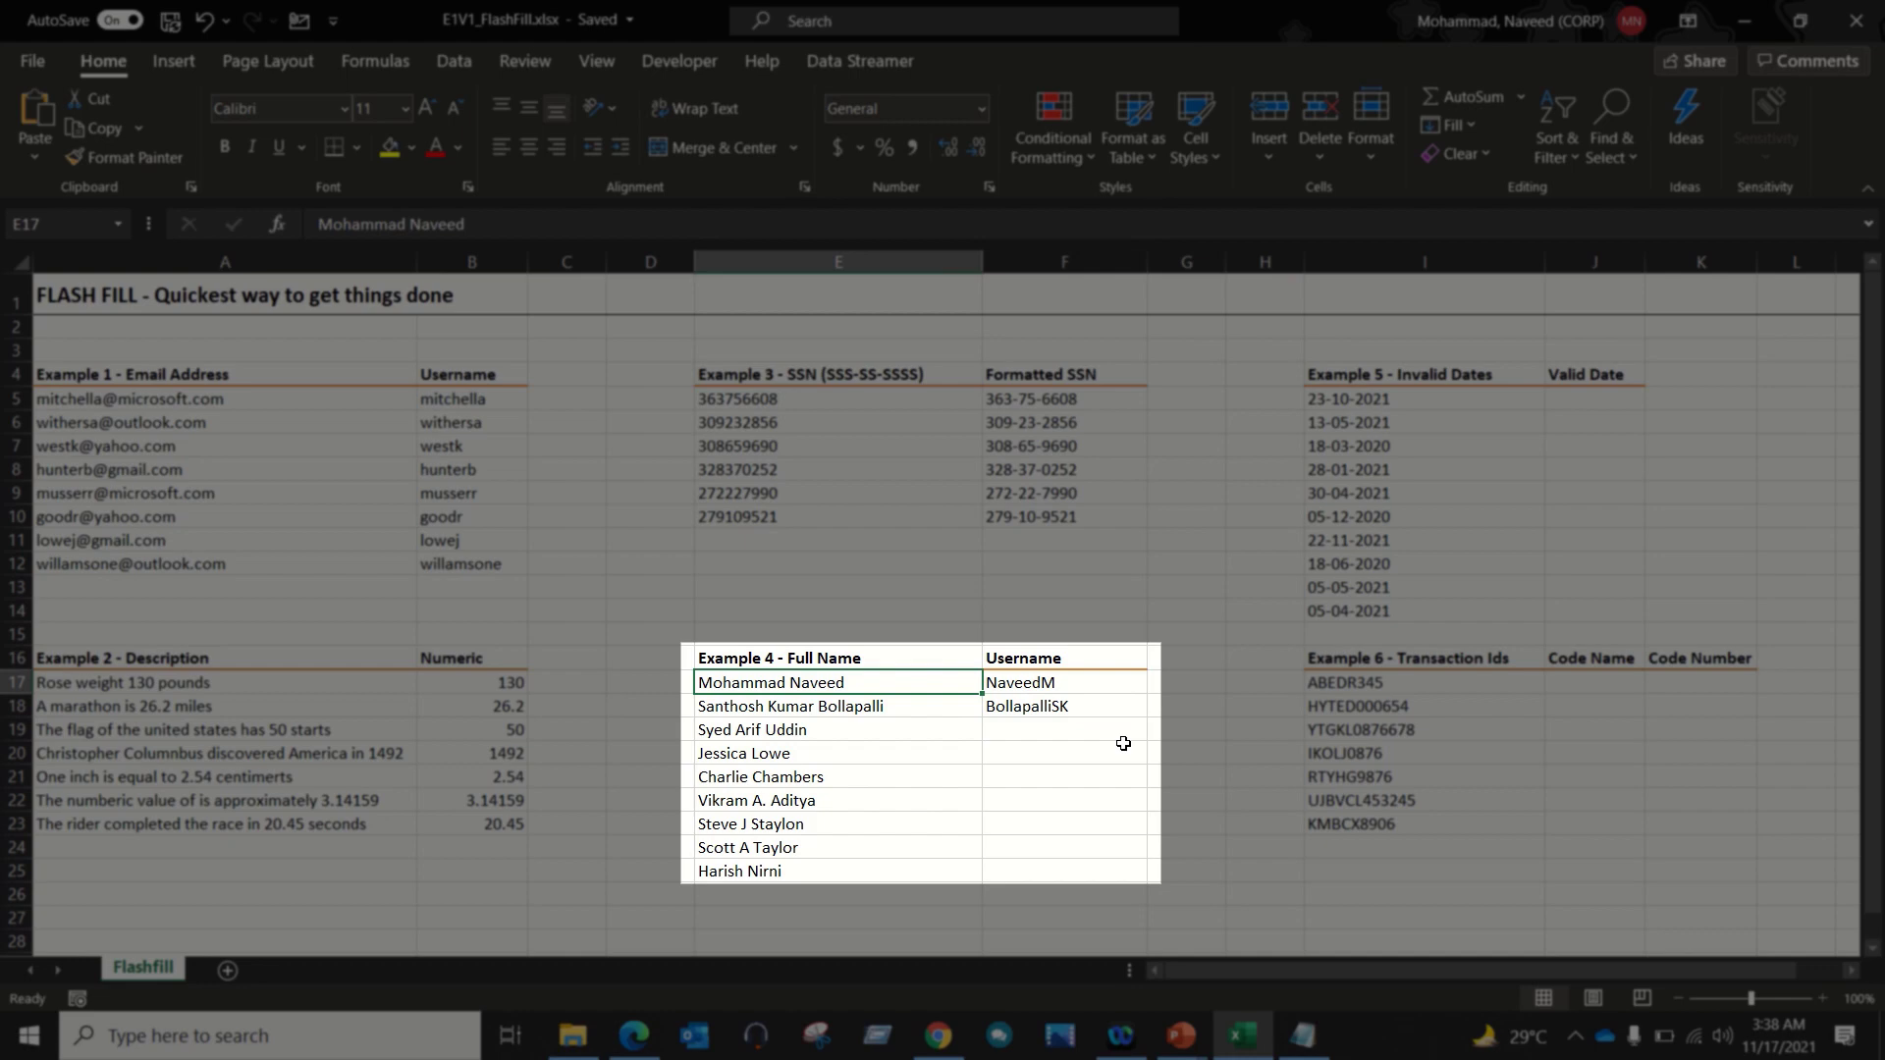
key(Down)
key(Right)
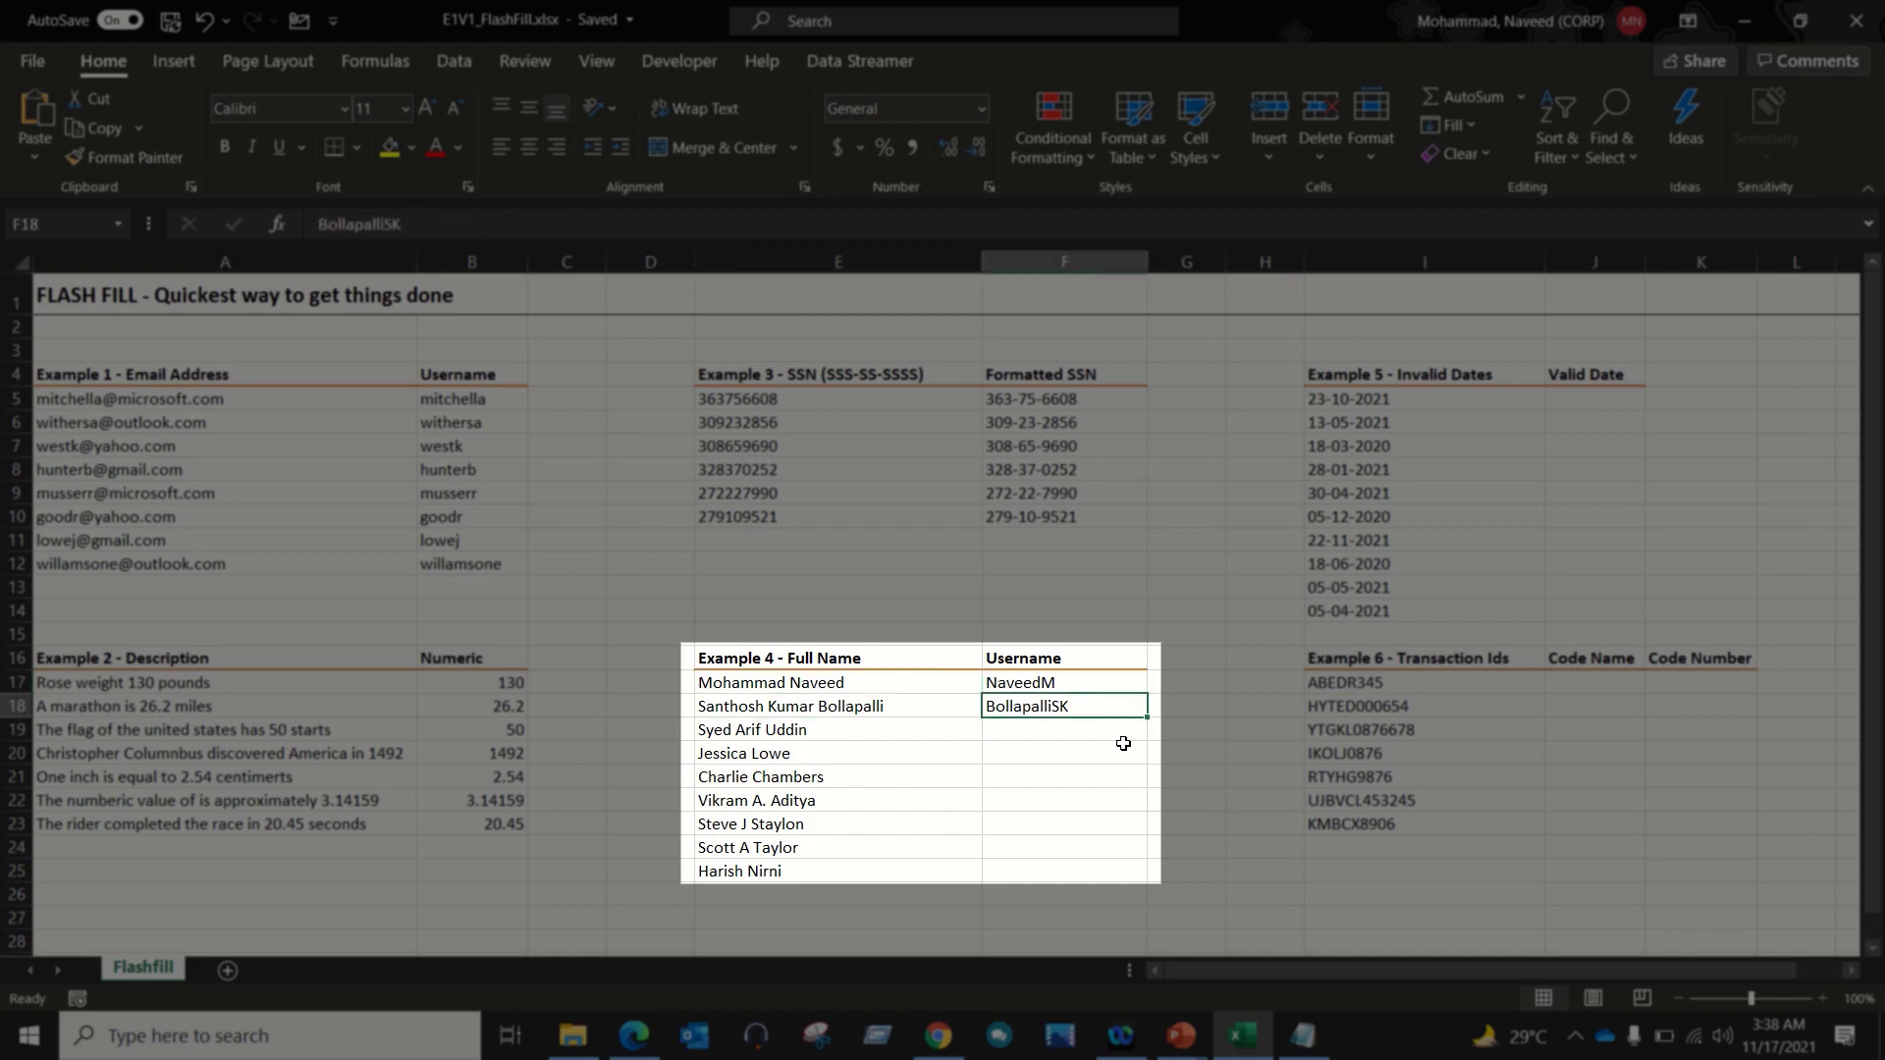
key(Up)
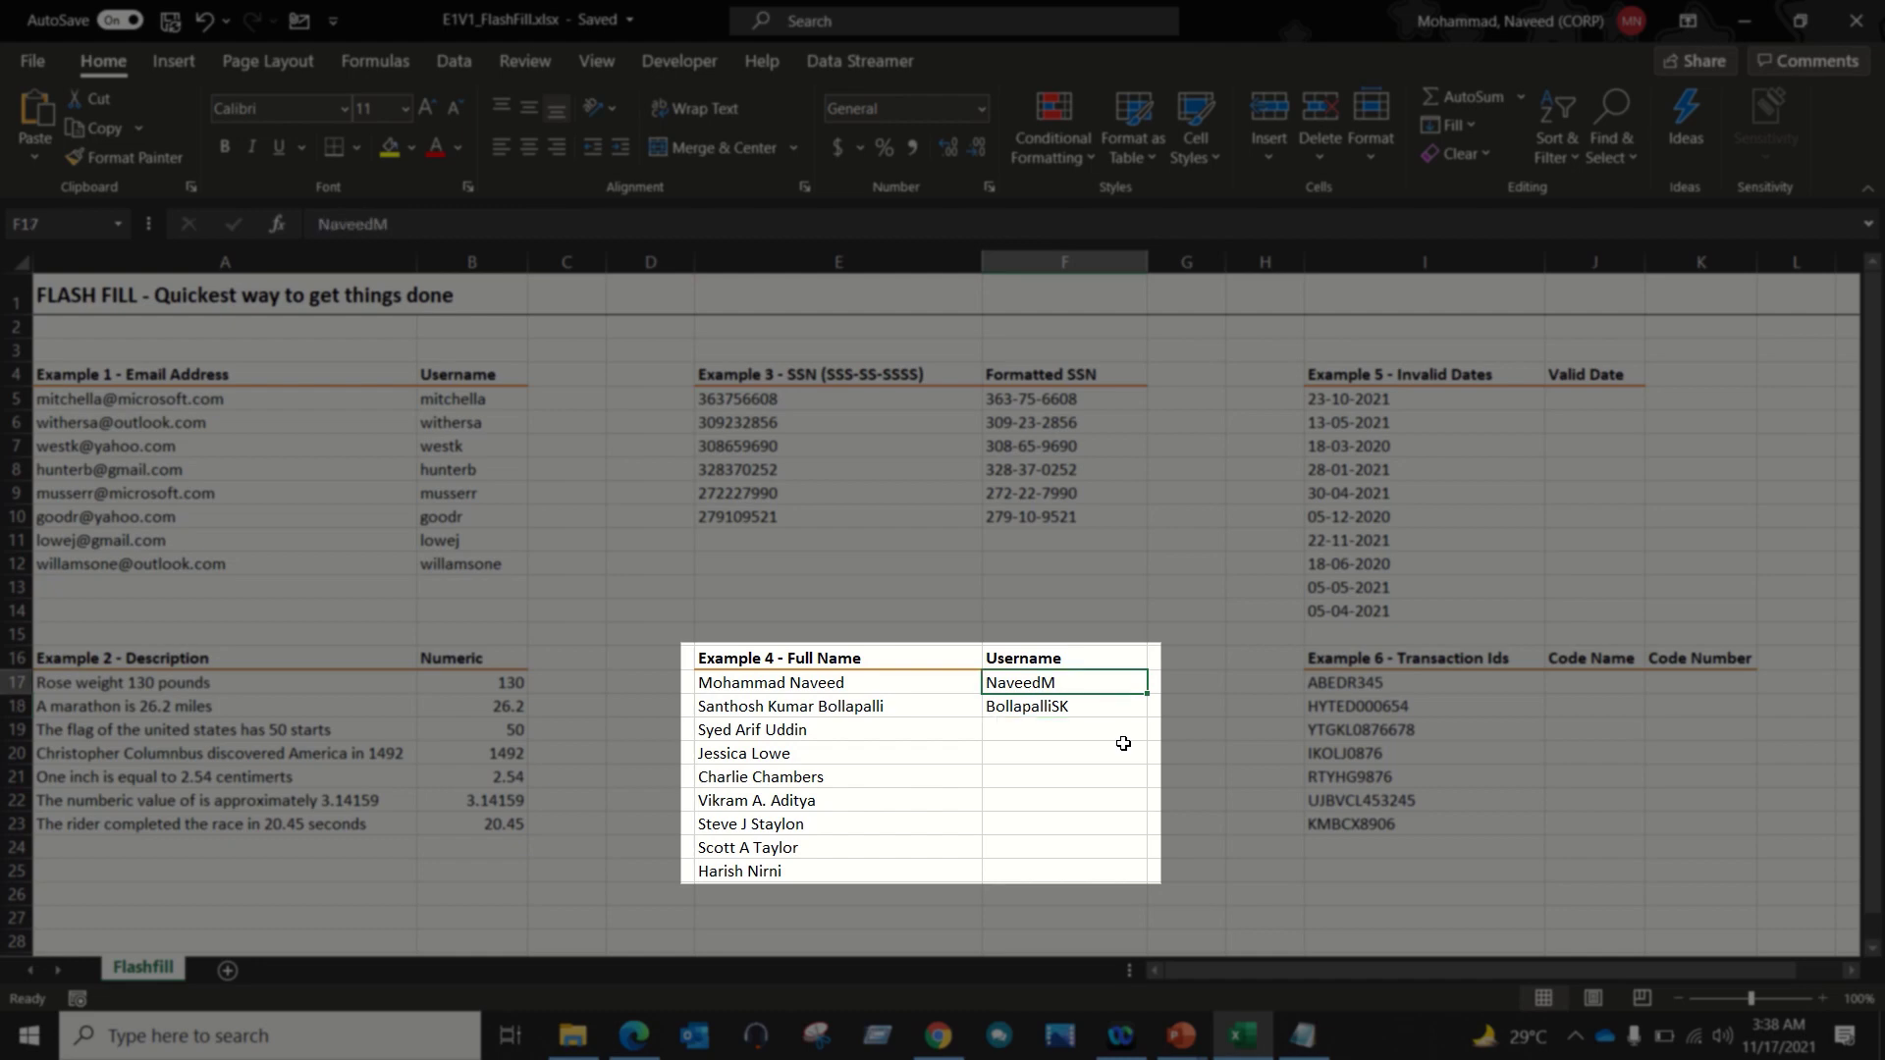
key(shift+Down)
key(shift+Down)
key(shift+Down)
key(shift+Down)
key(shift+Down)
key(shift+Down)
key(shift+Down)
key(shift+Down)
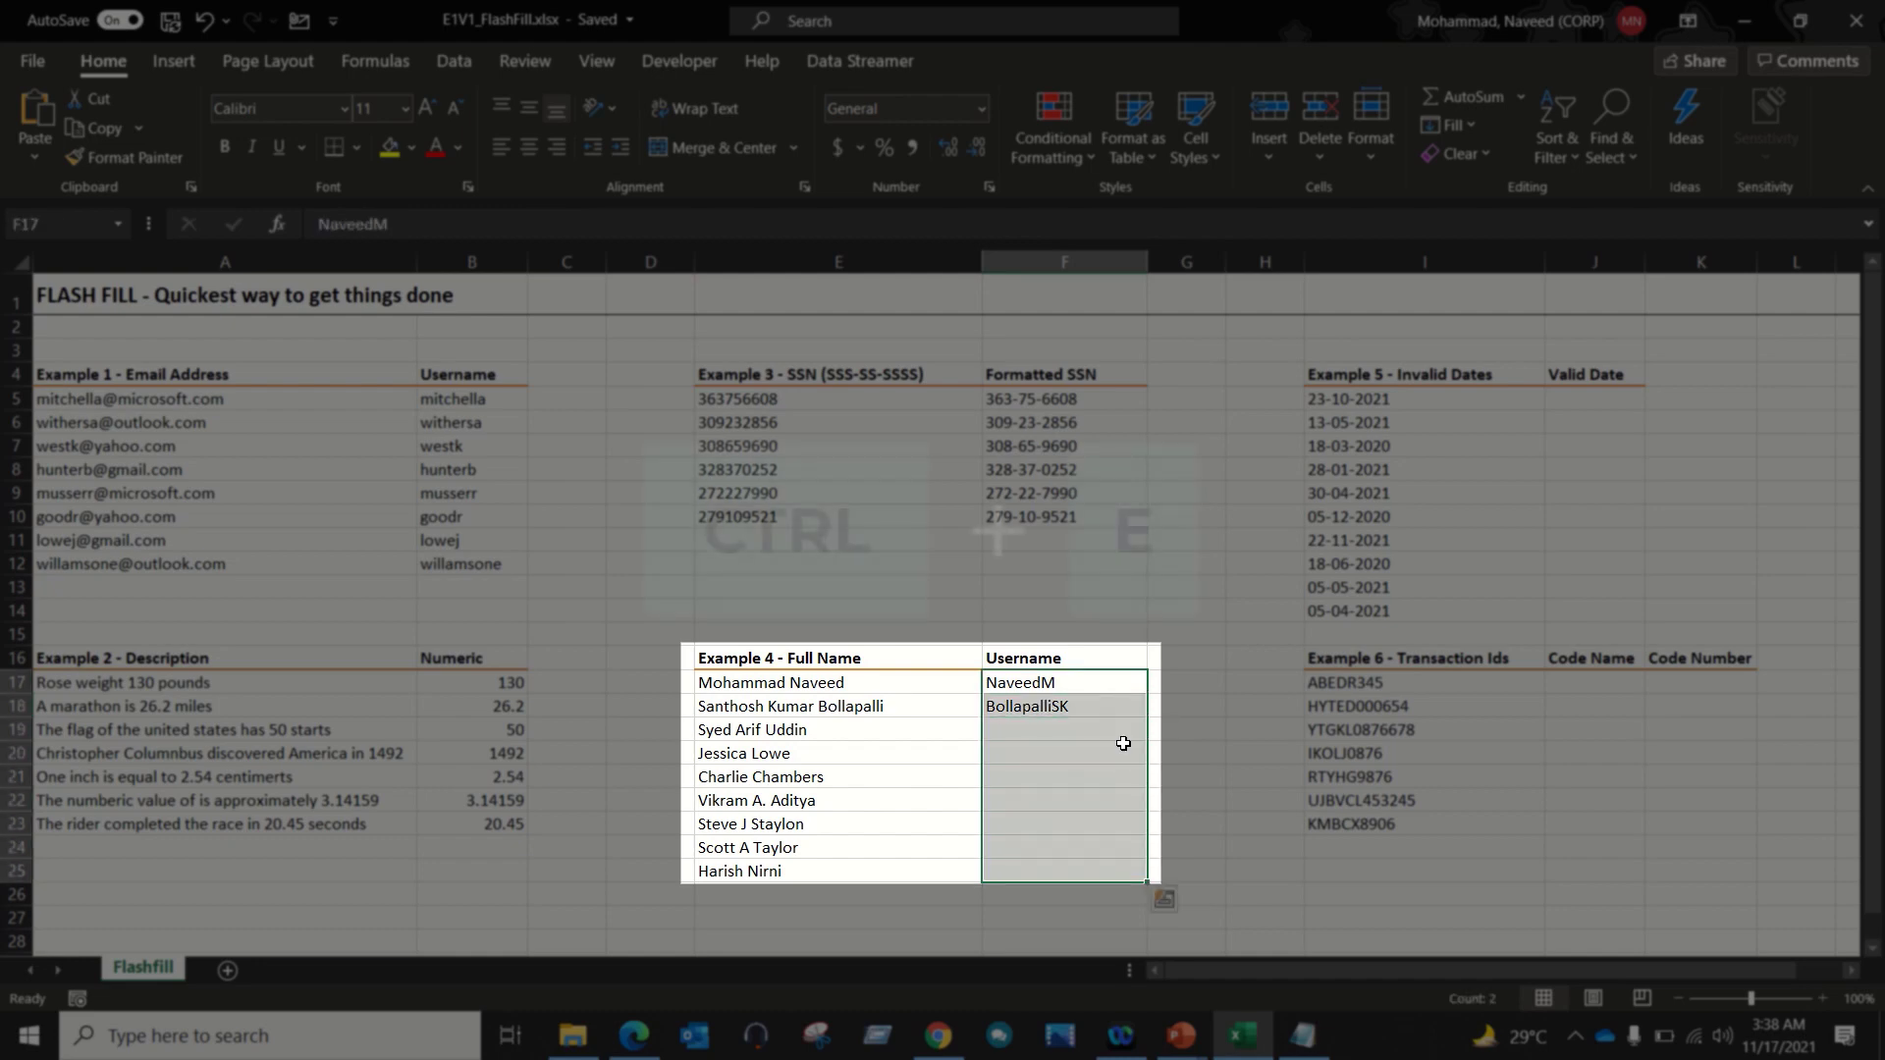
key(ctrl+e)
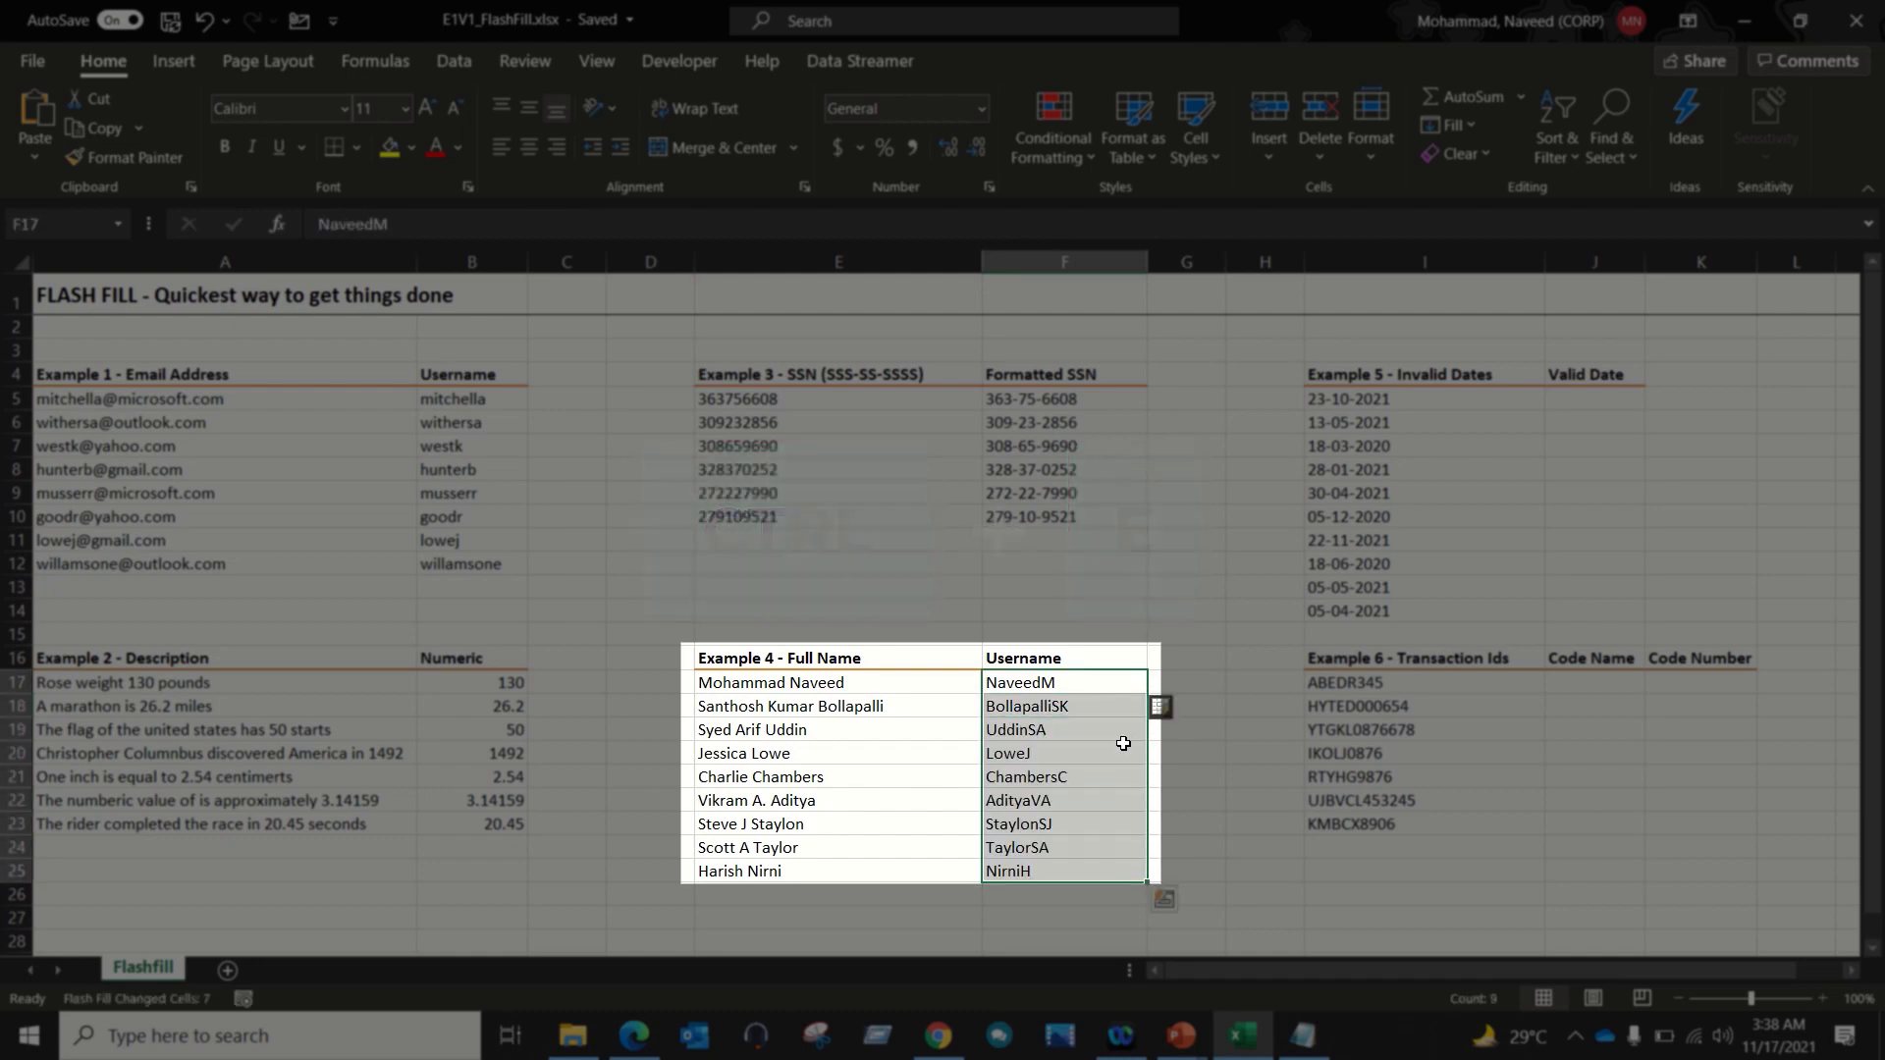
key(Down)
key(Down)
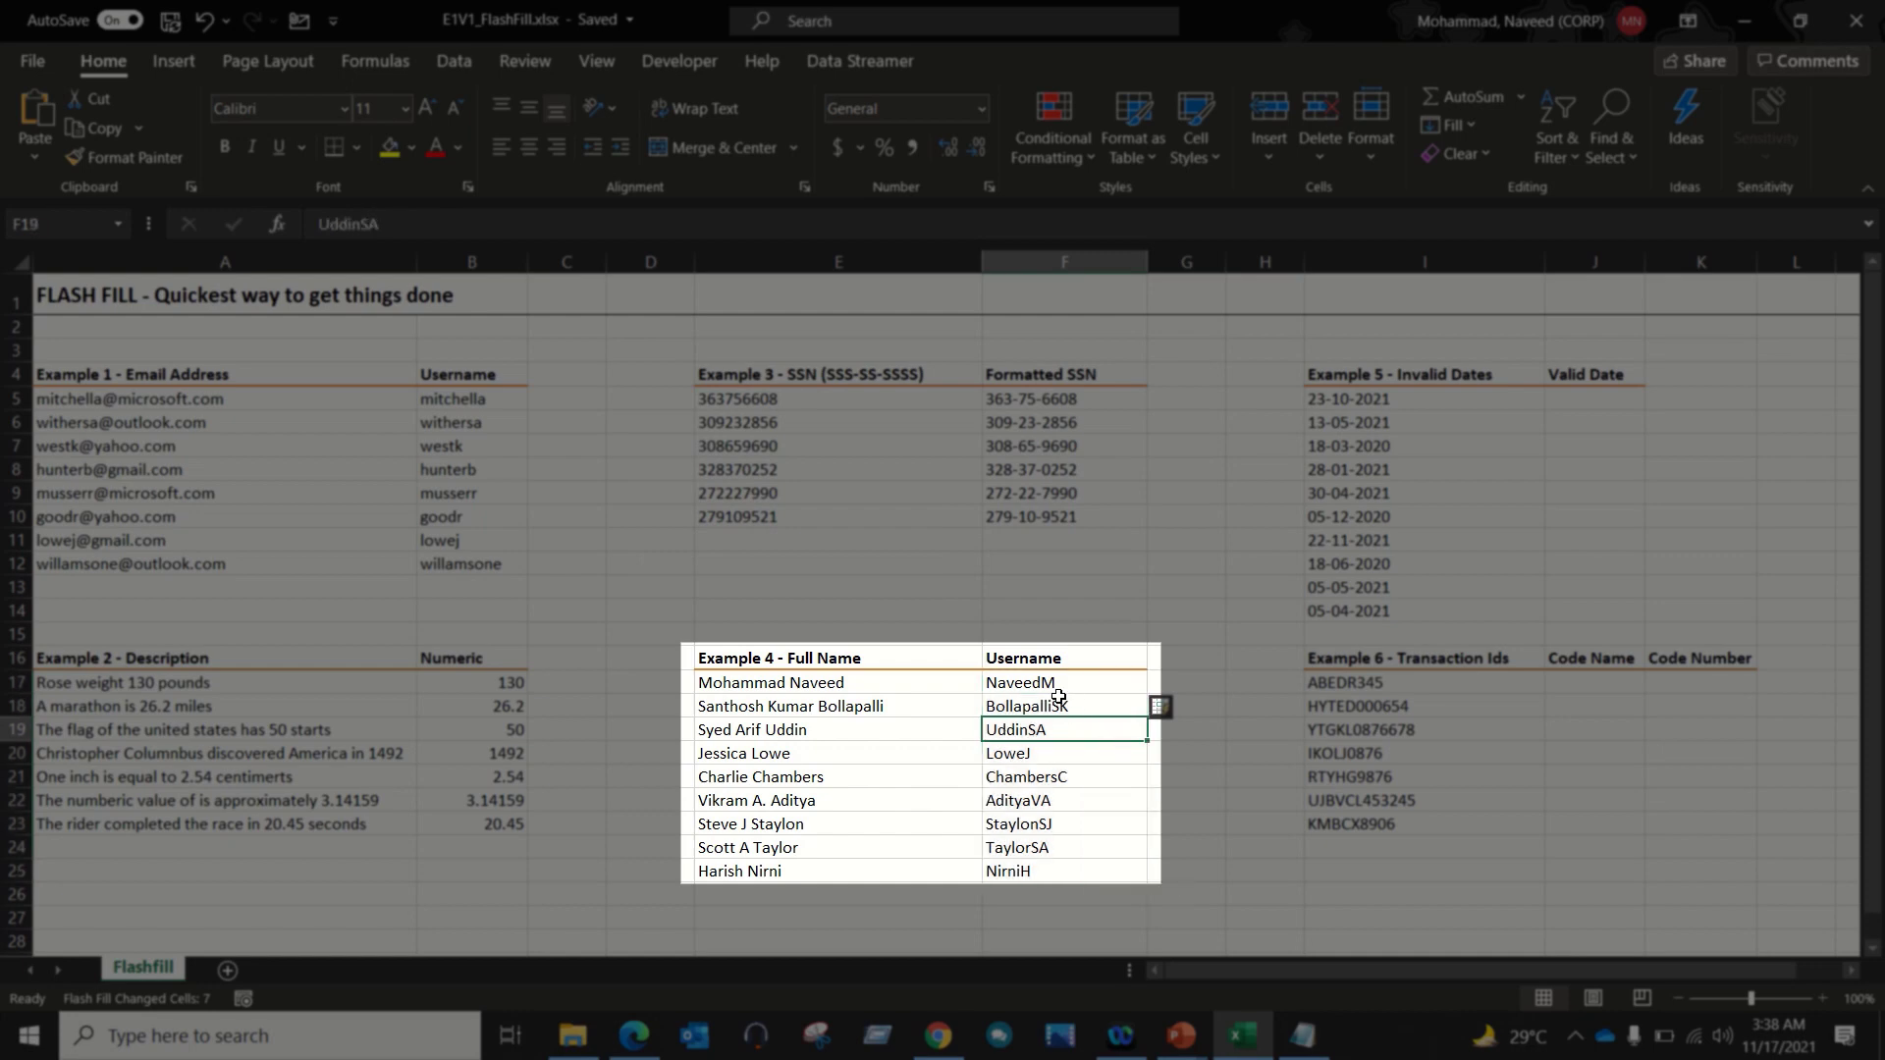
drag(1054, 682, 1048, 708)
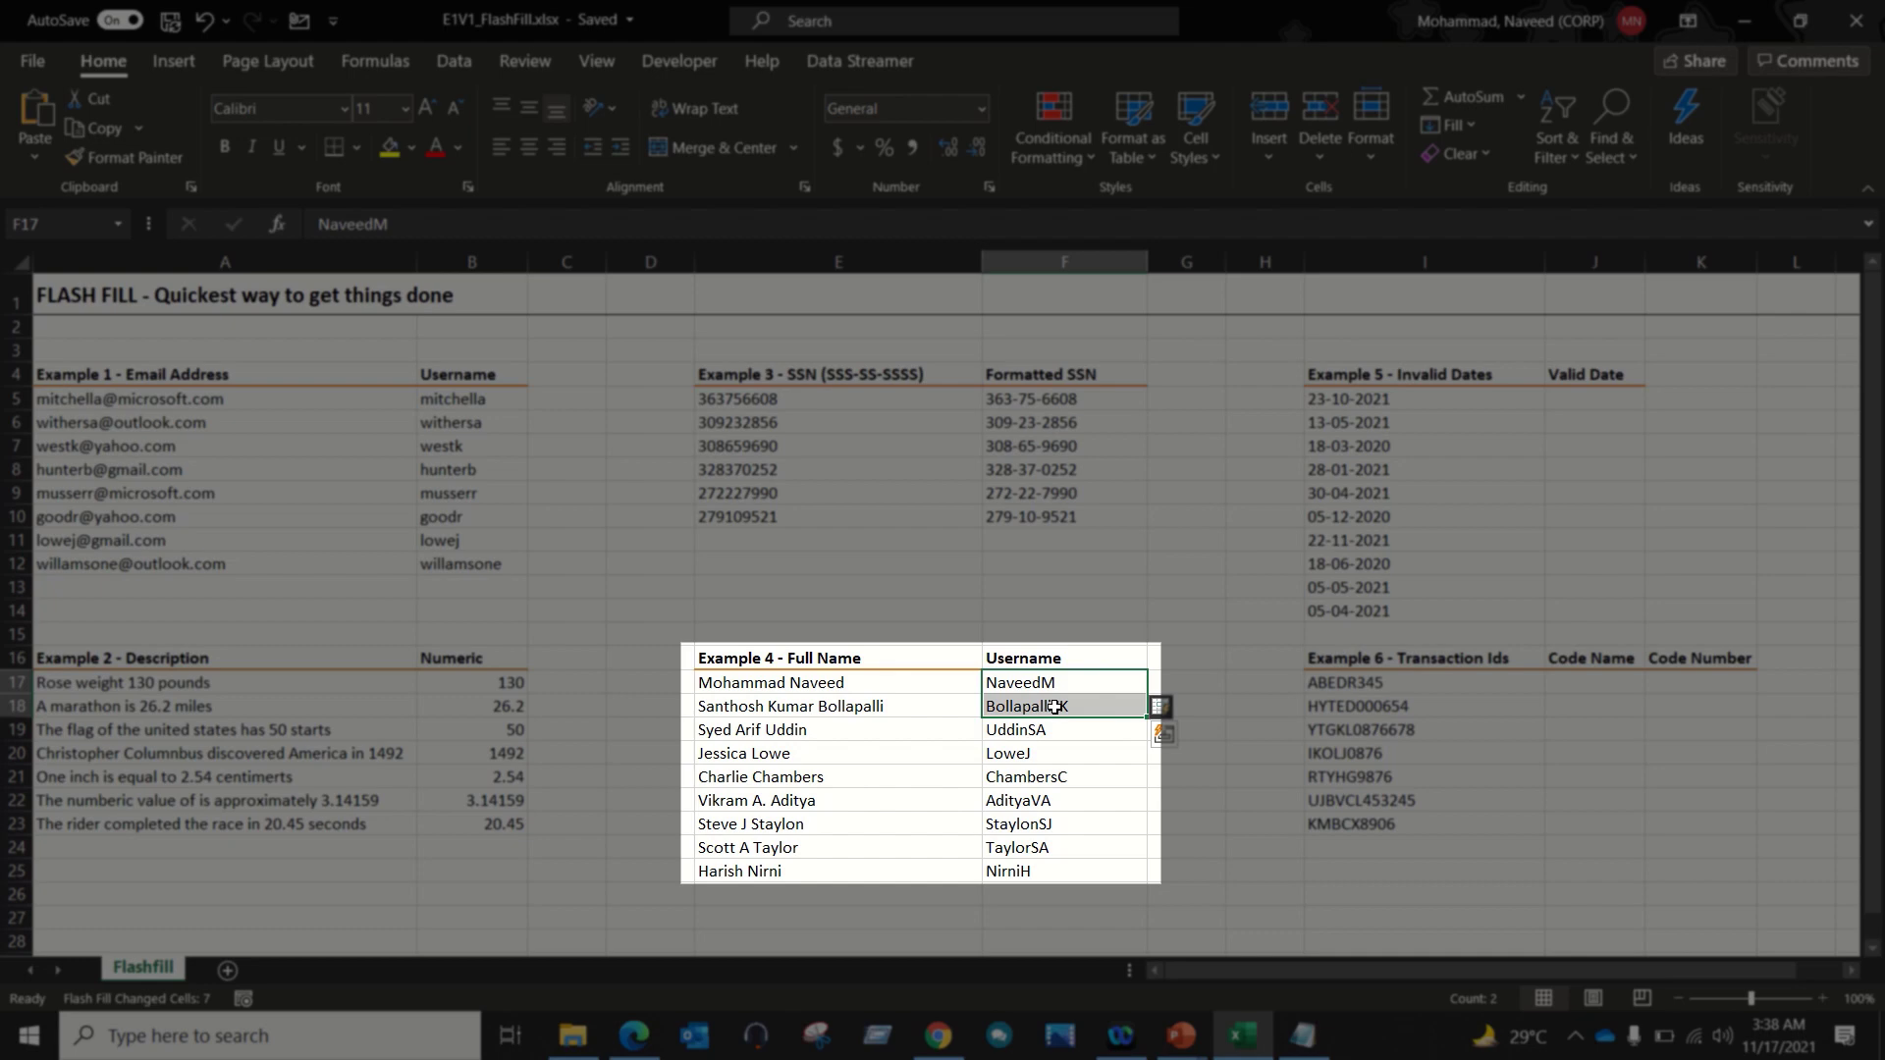
click(822, 735)
drag(822, 735, 811, 875)
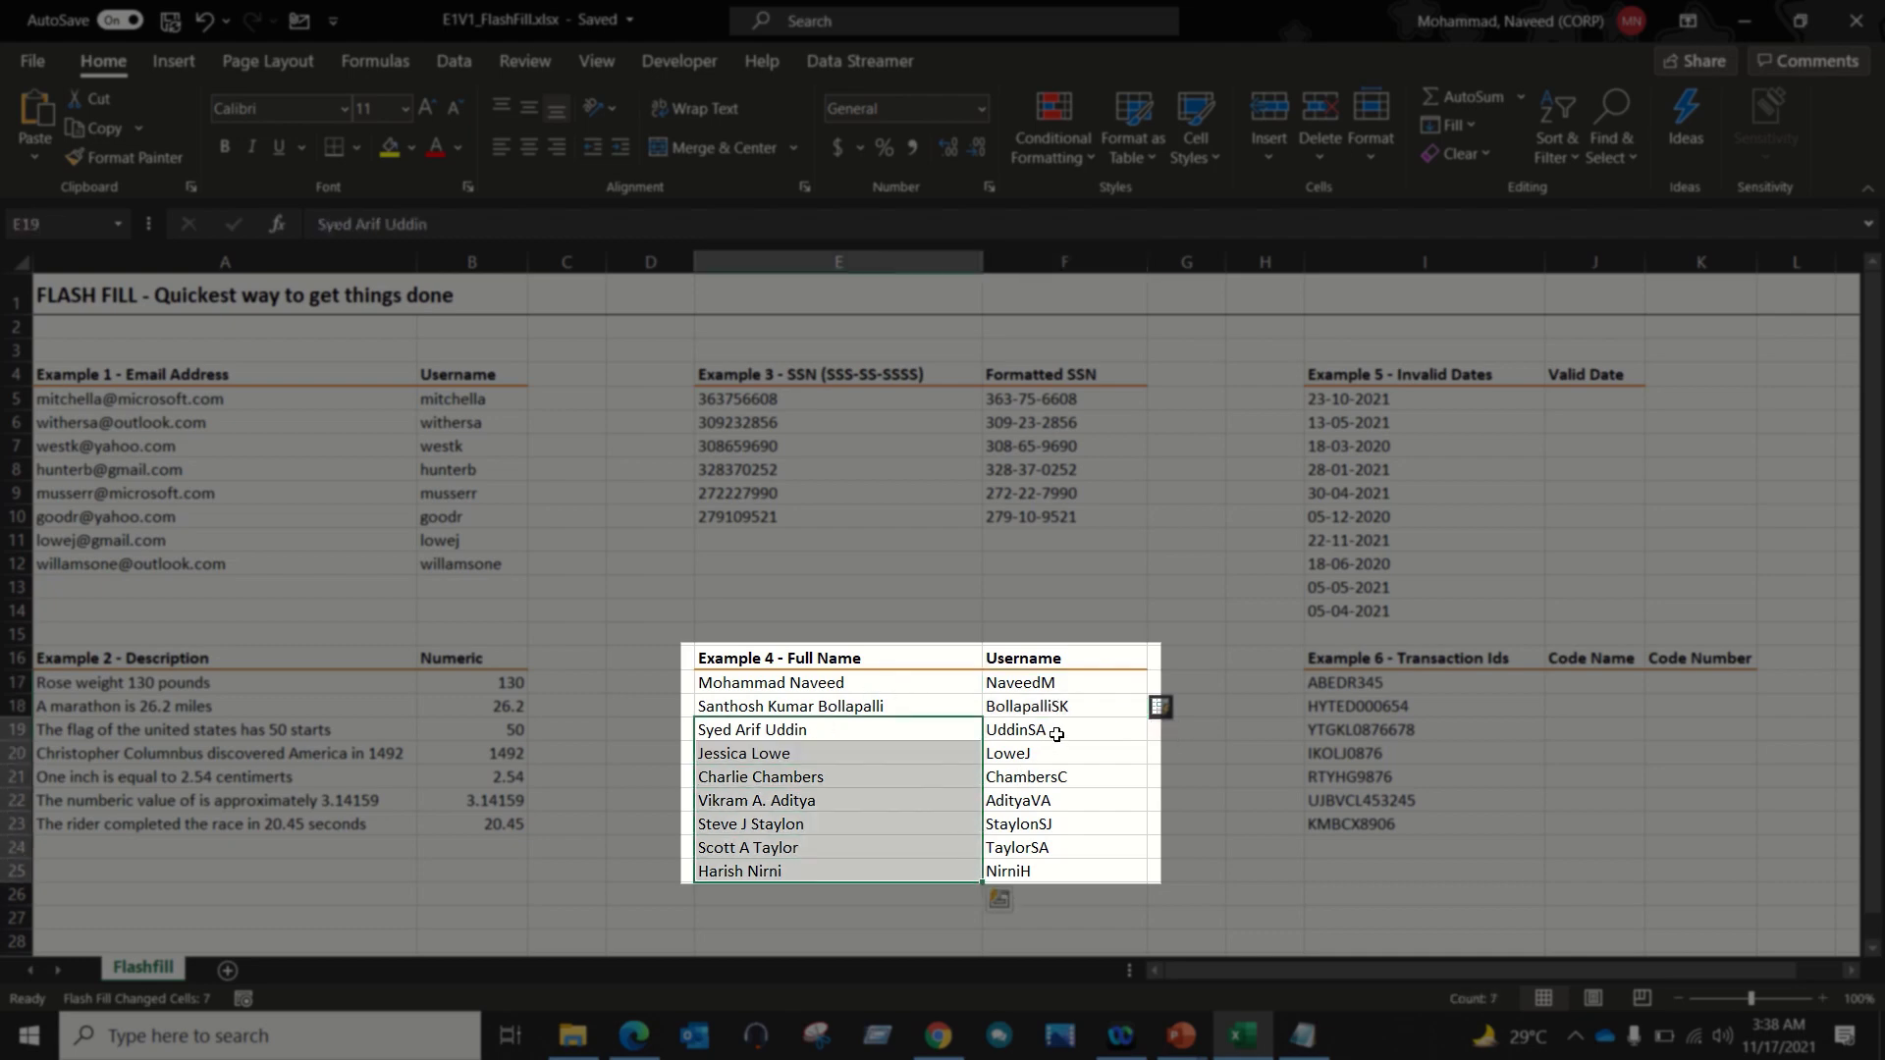
drag(1057, 736, 1044, 864)
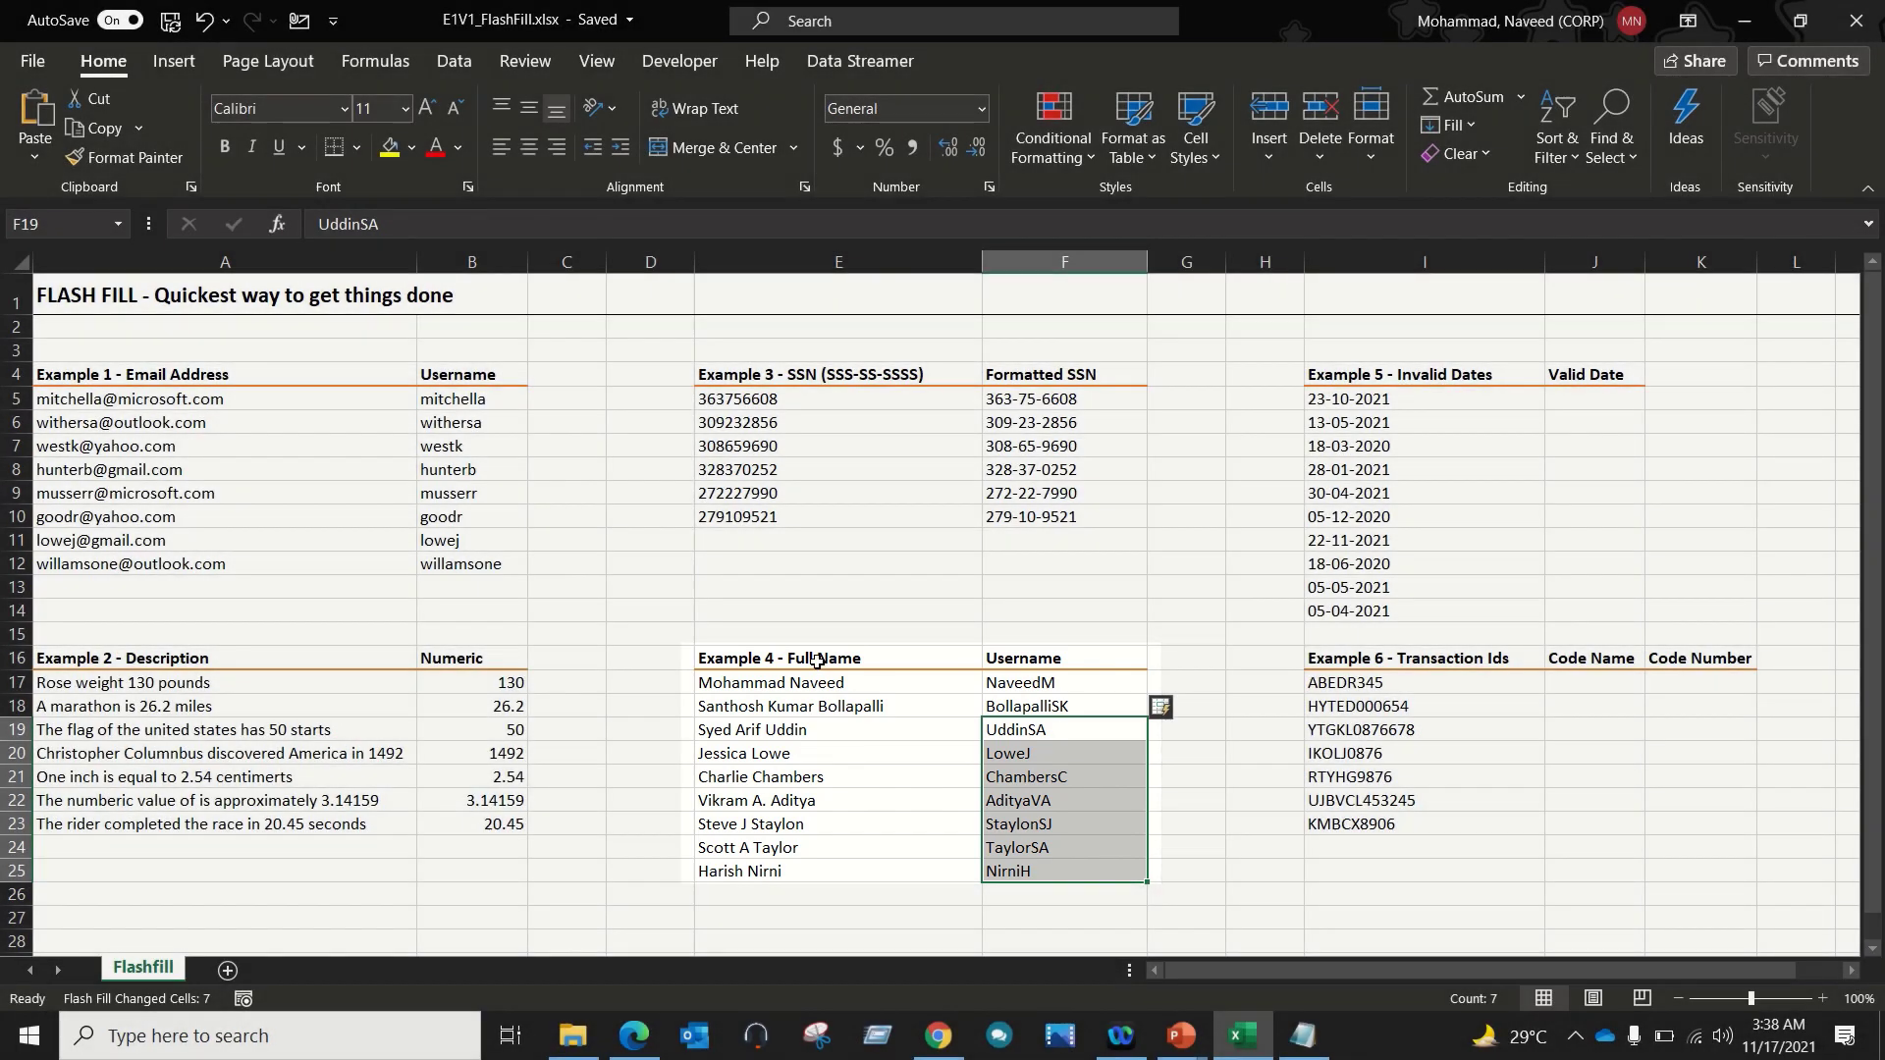
click(816, 660)
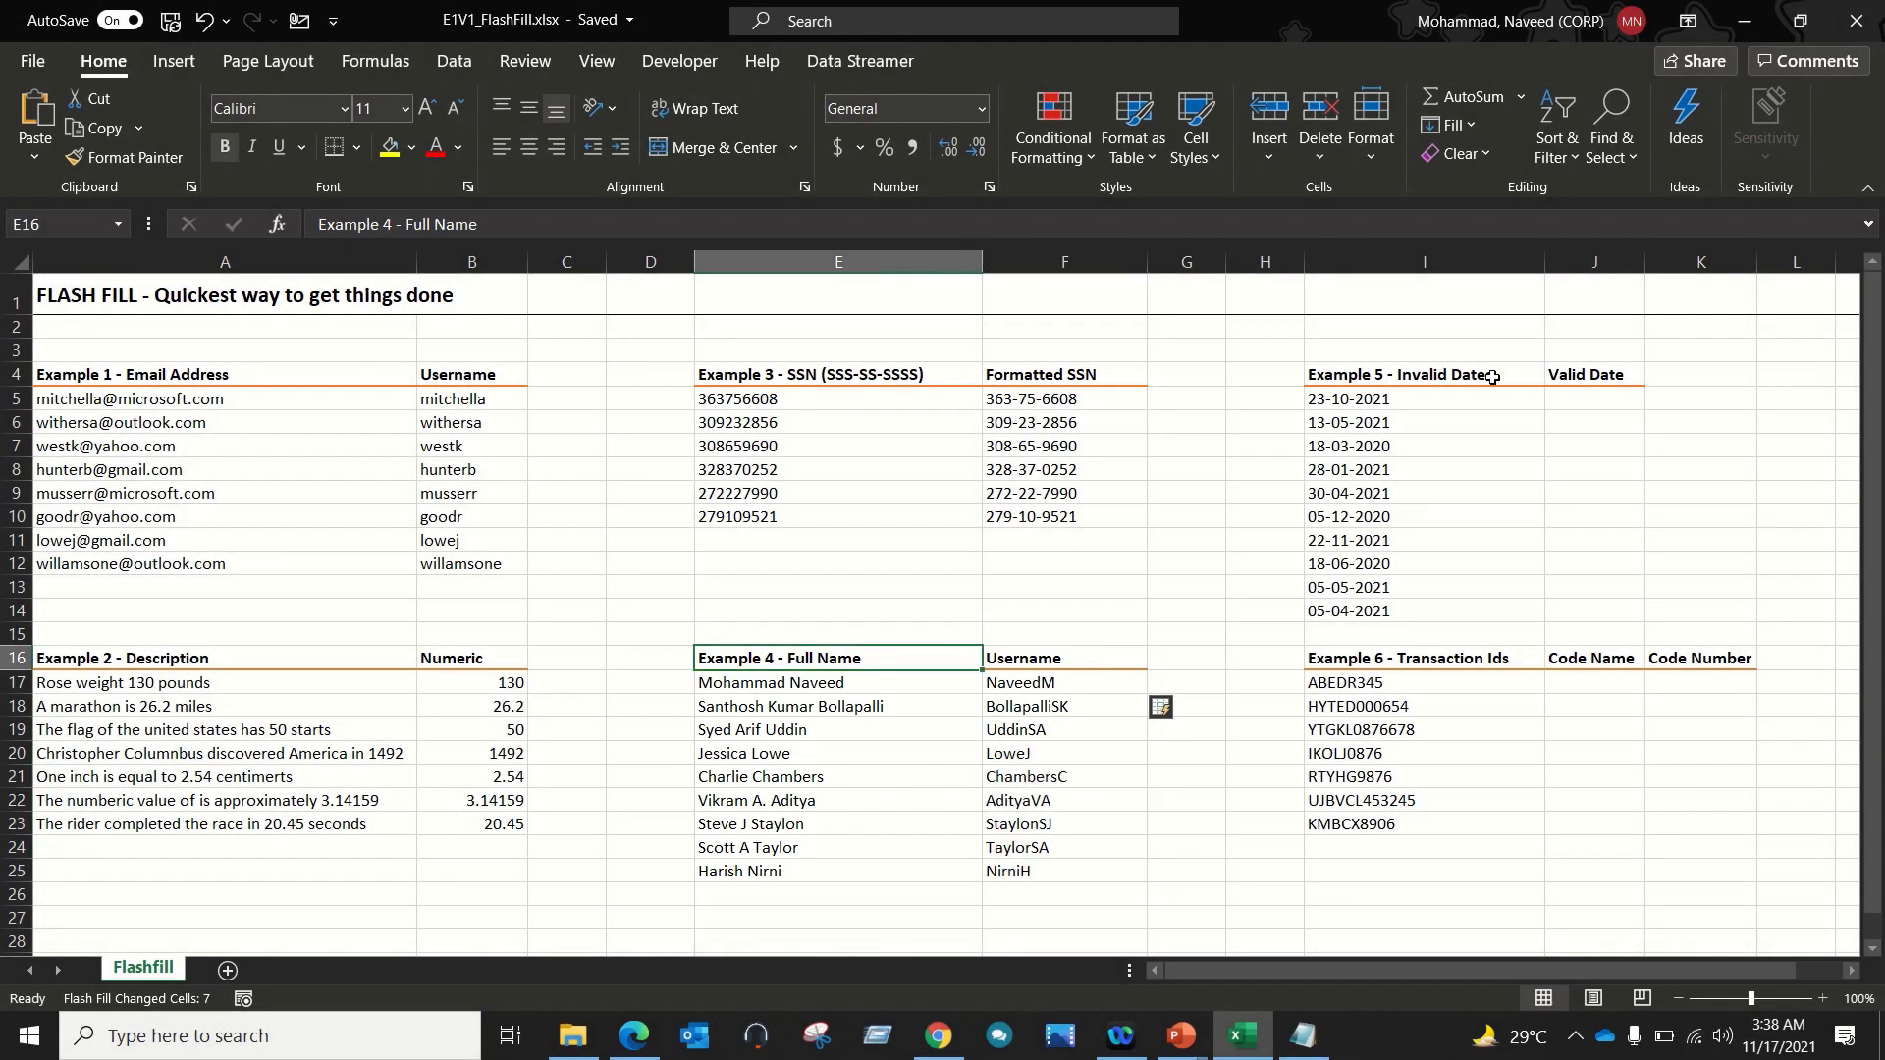
click(1406, 410)
drag(1384, 446, 1374, 618)
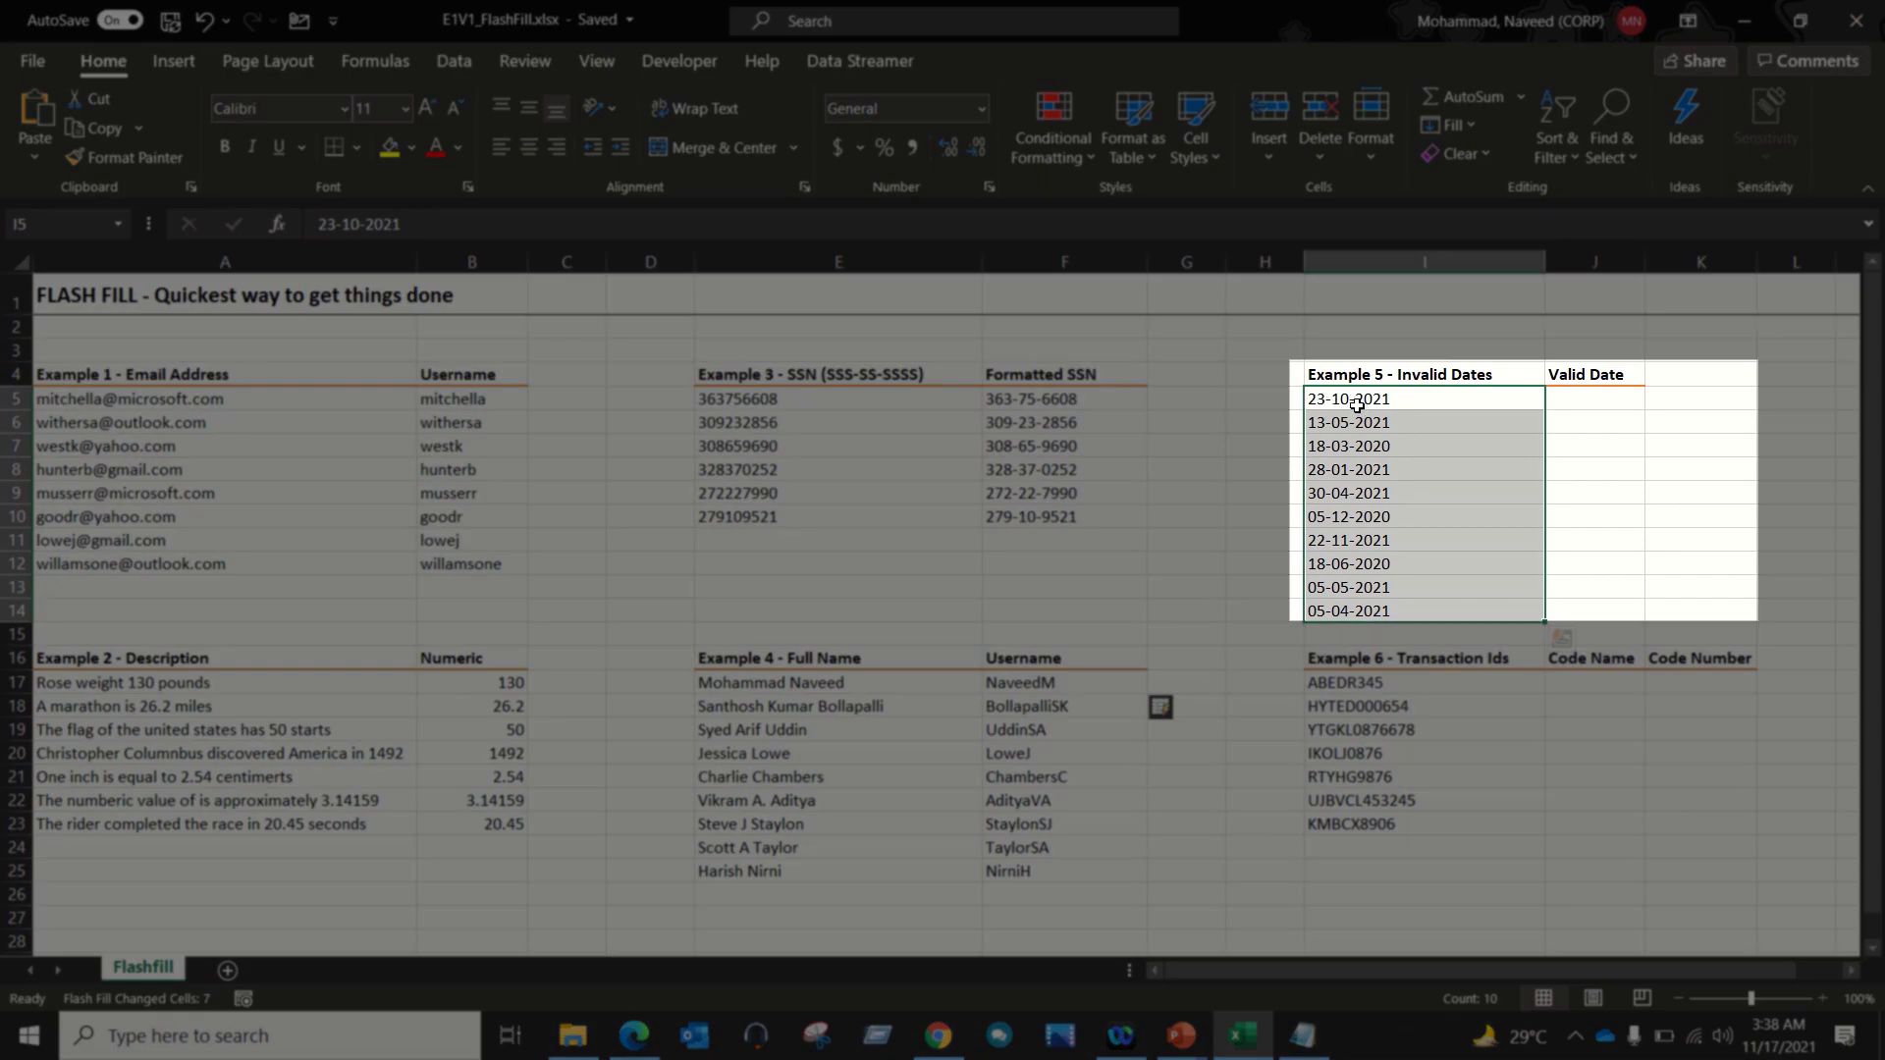
click(1355, 404)
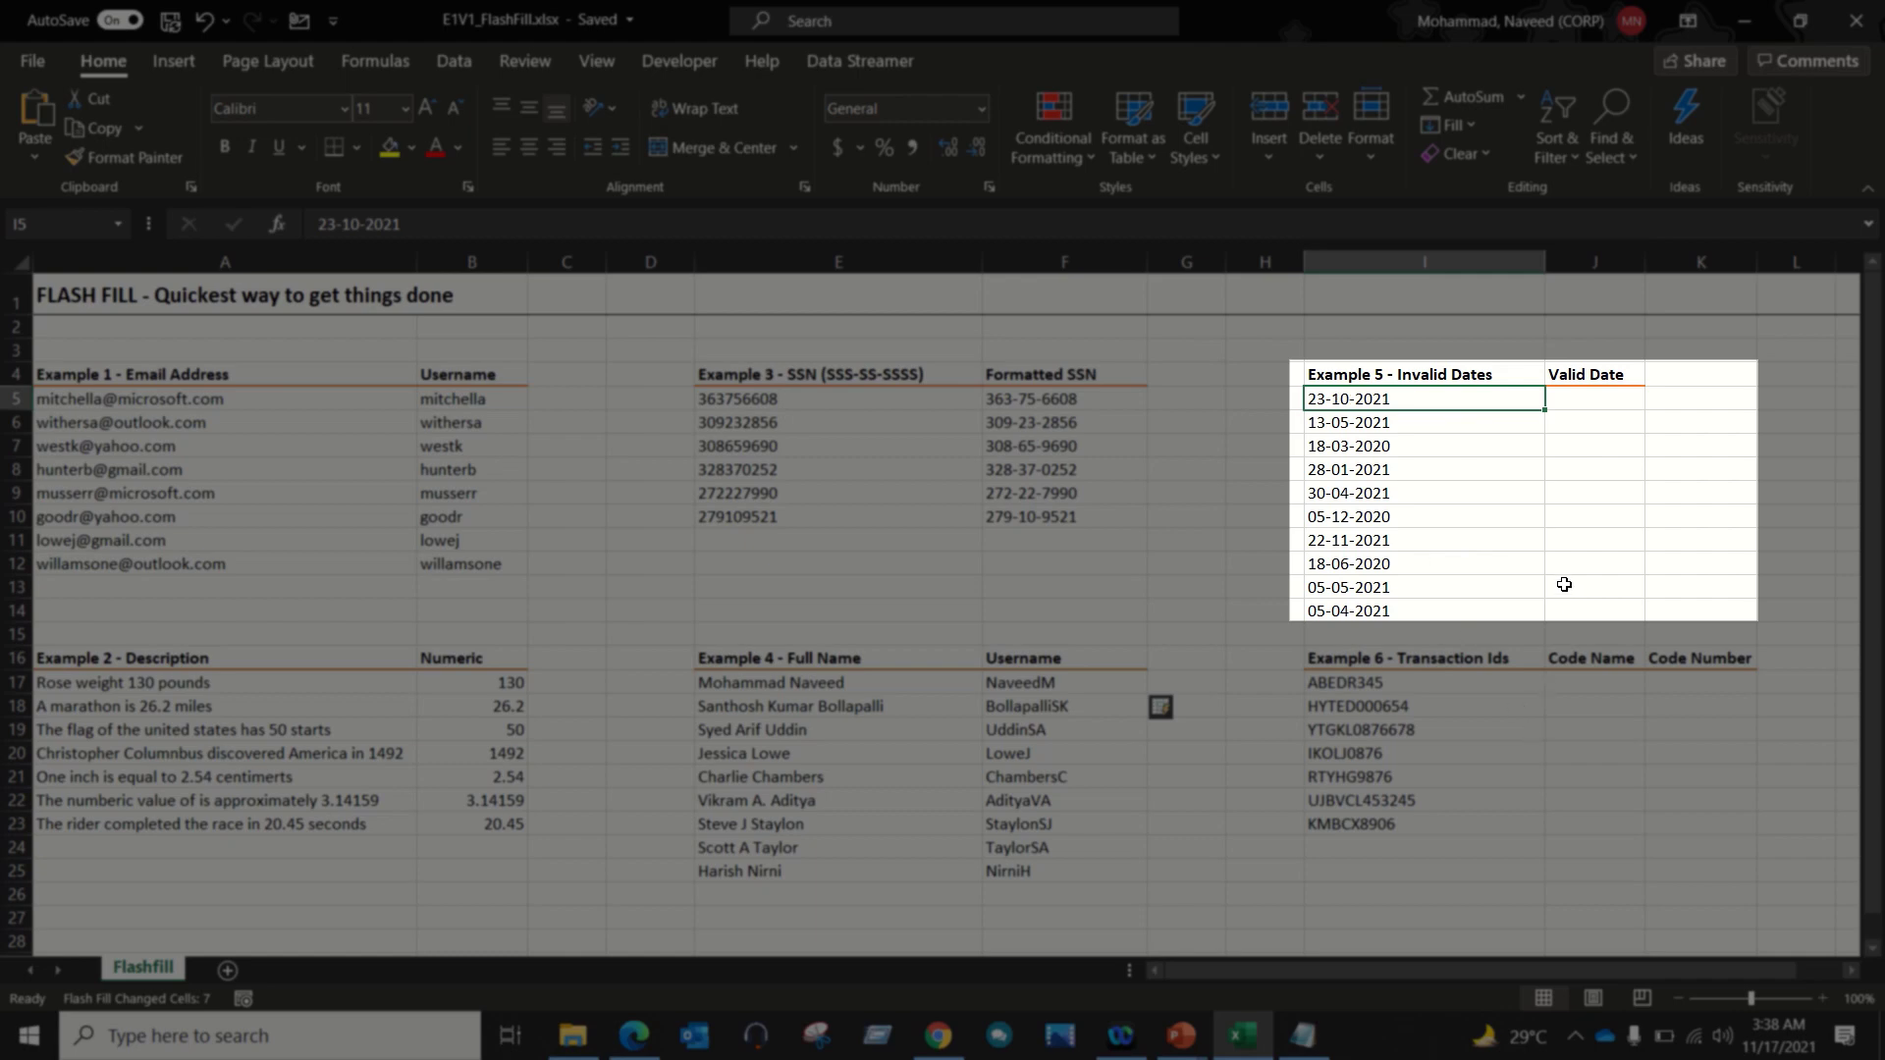
Step: Enter the date 10/23/2021 in J5 and Flash Fill the Valid Date column
click(1615, 402)
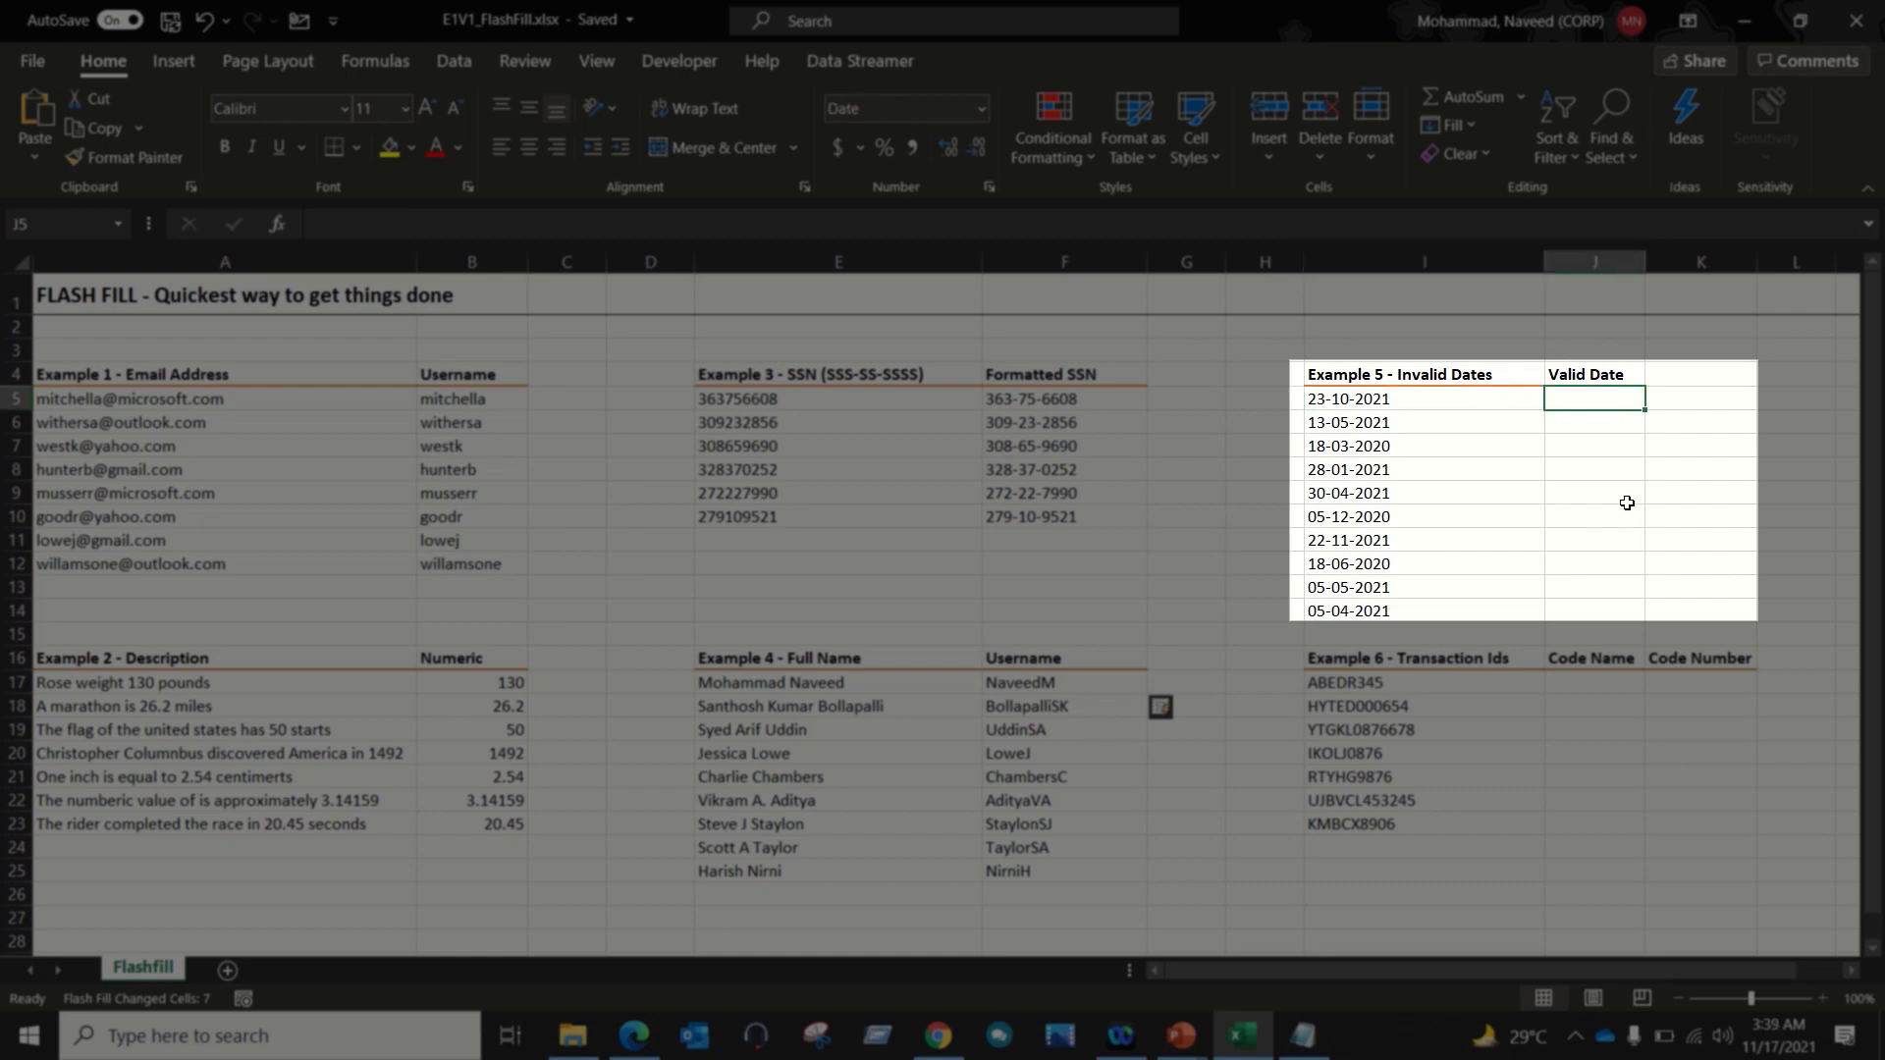
text(10-)
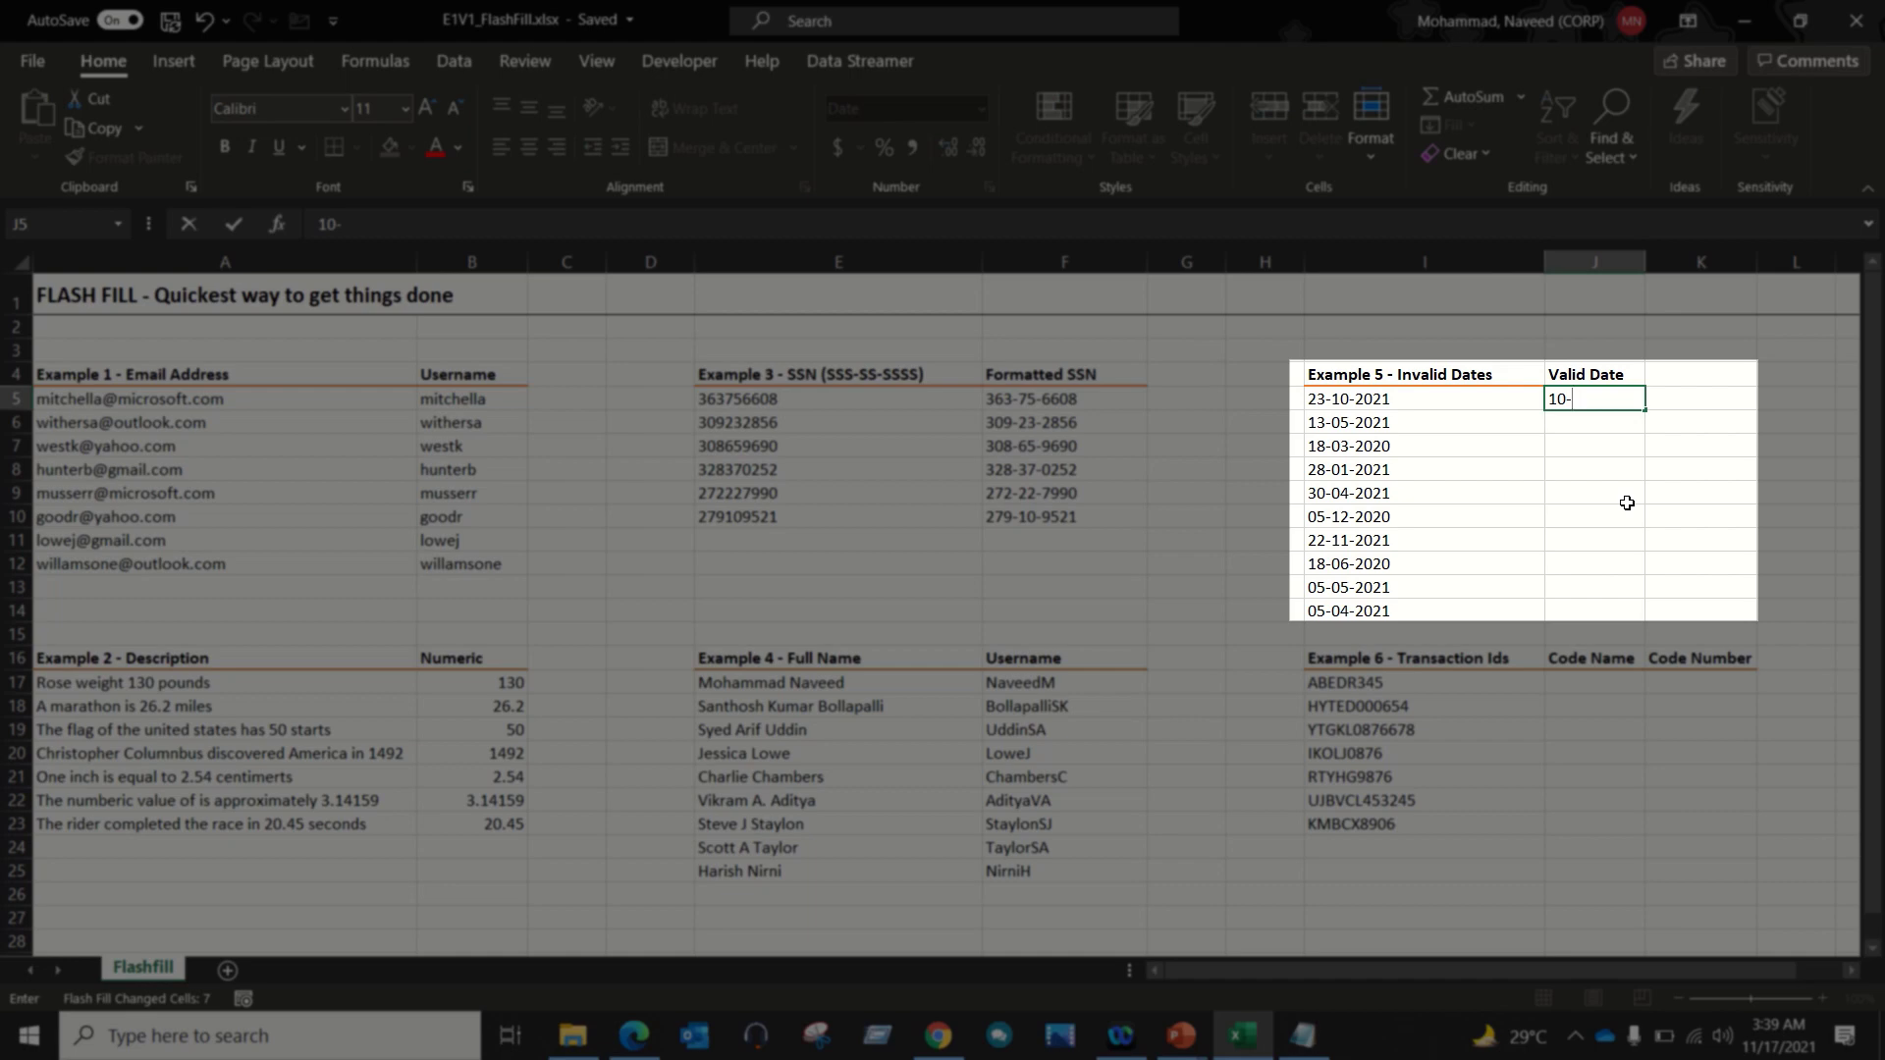
text(23)
text(21)
key(Return)
key(Up)
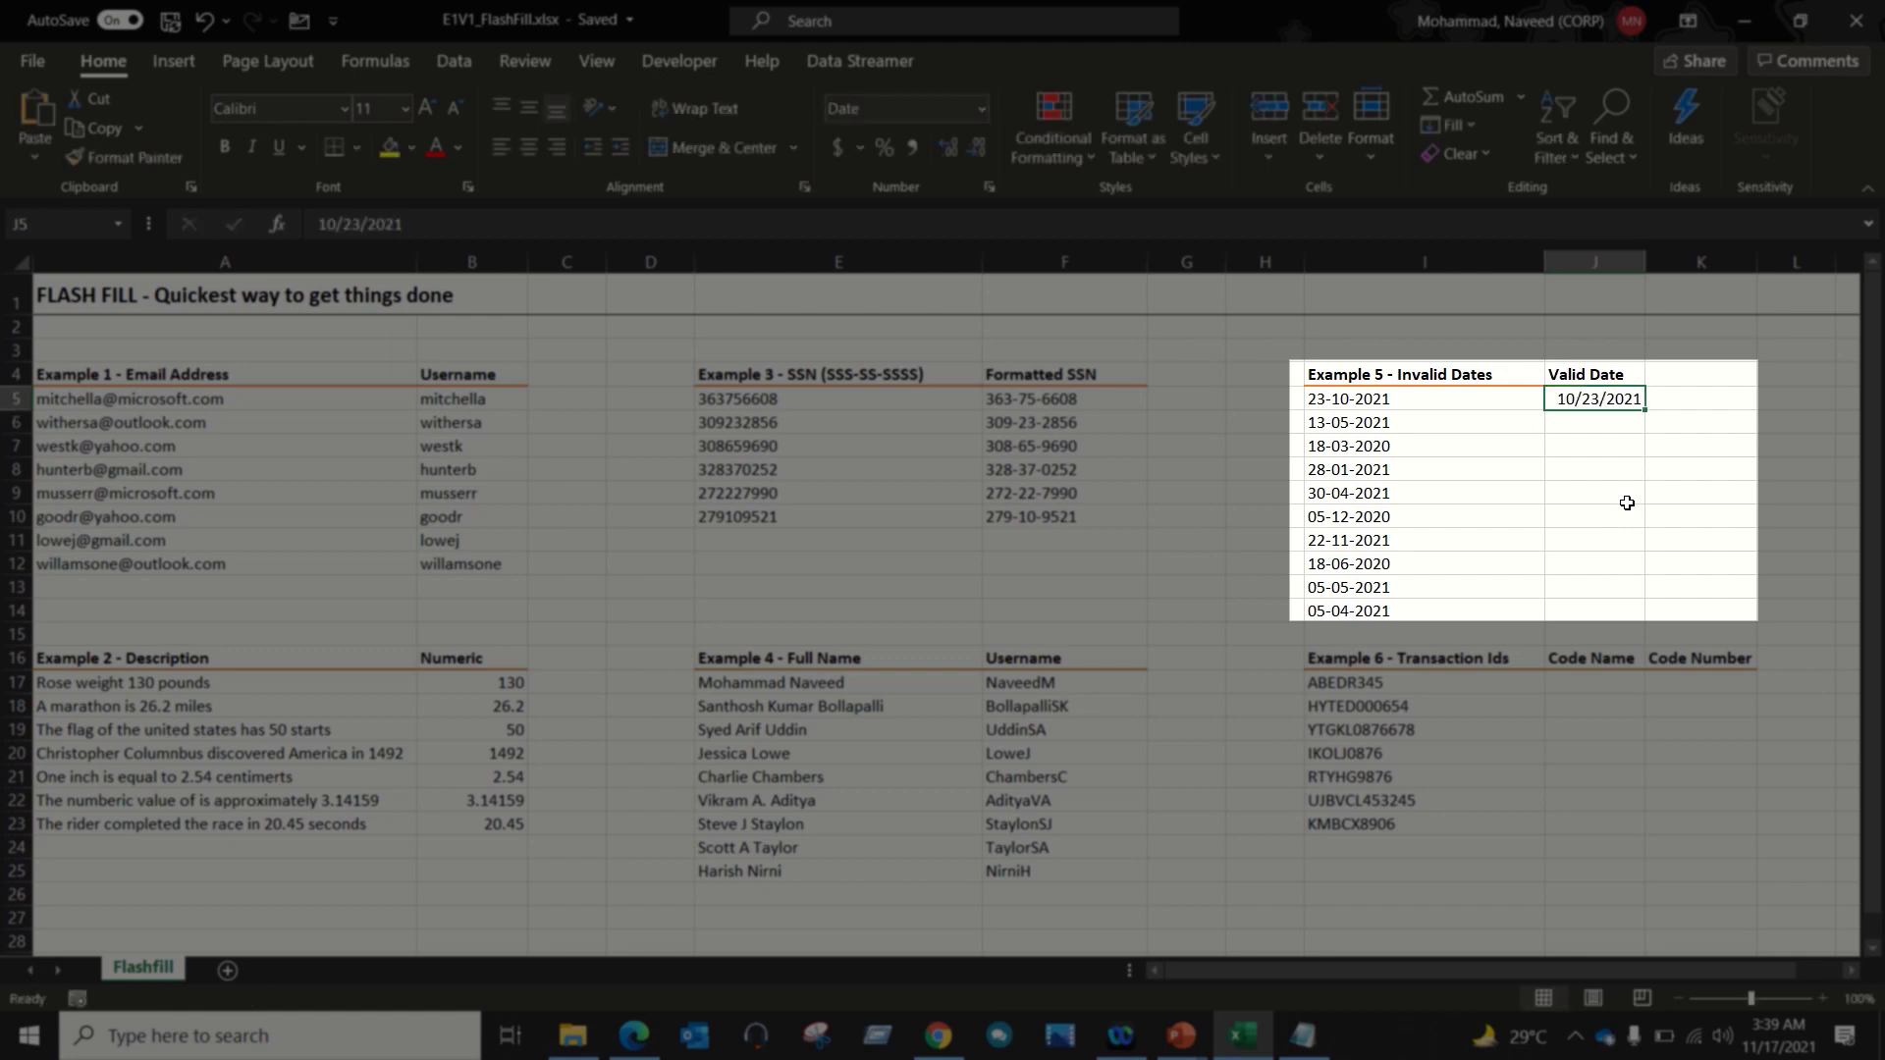
key(shift+Down)
key(shift+Down)
key(shift+Down)
key(shift+Down)
key(shift+Down)
key(shift+Down)
key(shift+Down)
key(shift+Down)
key(shift+Down)
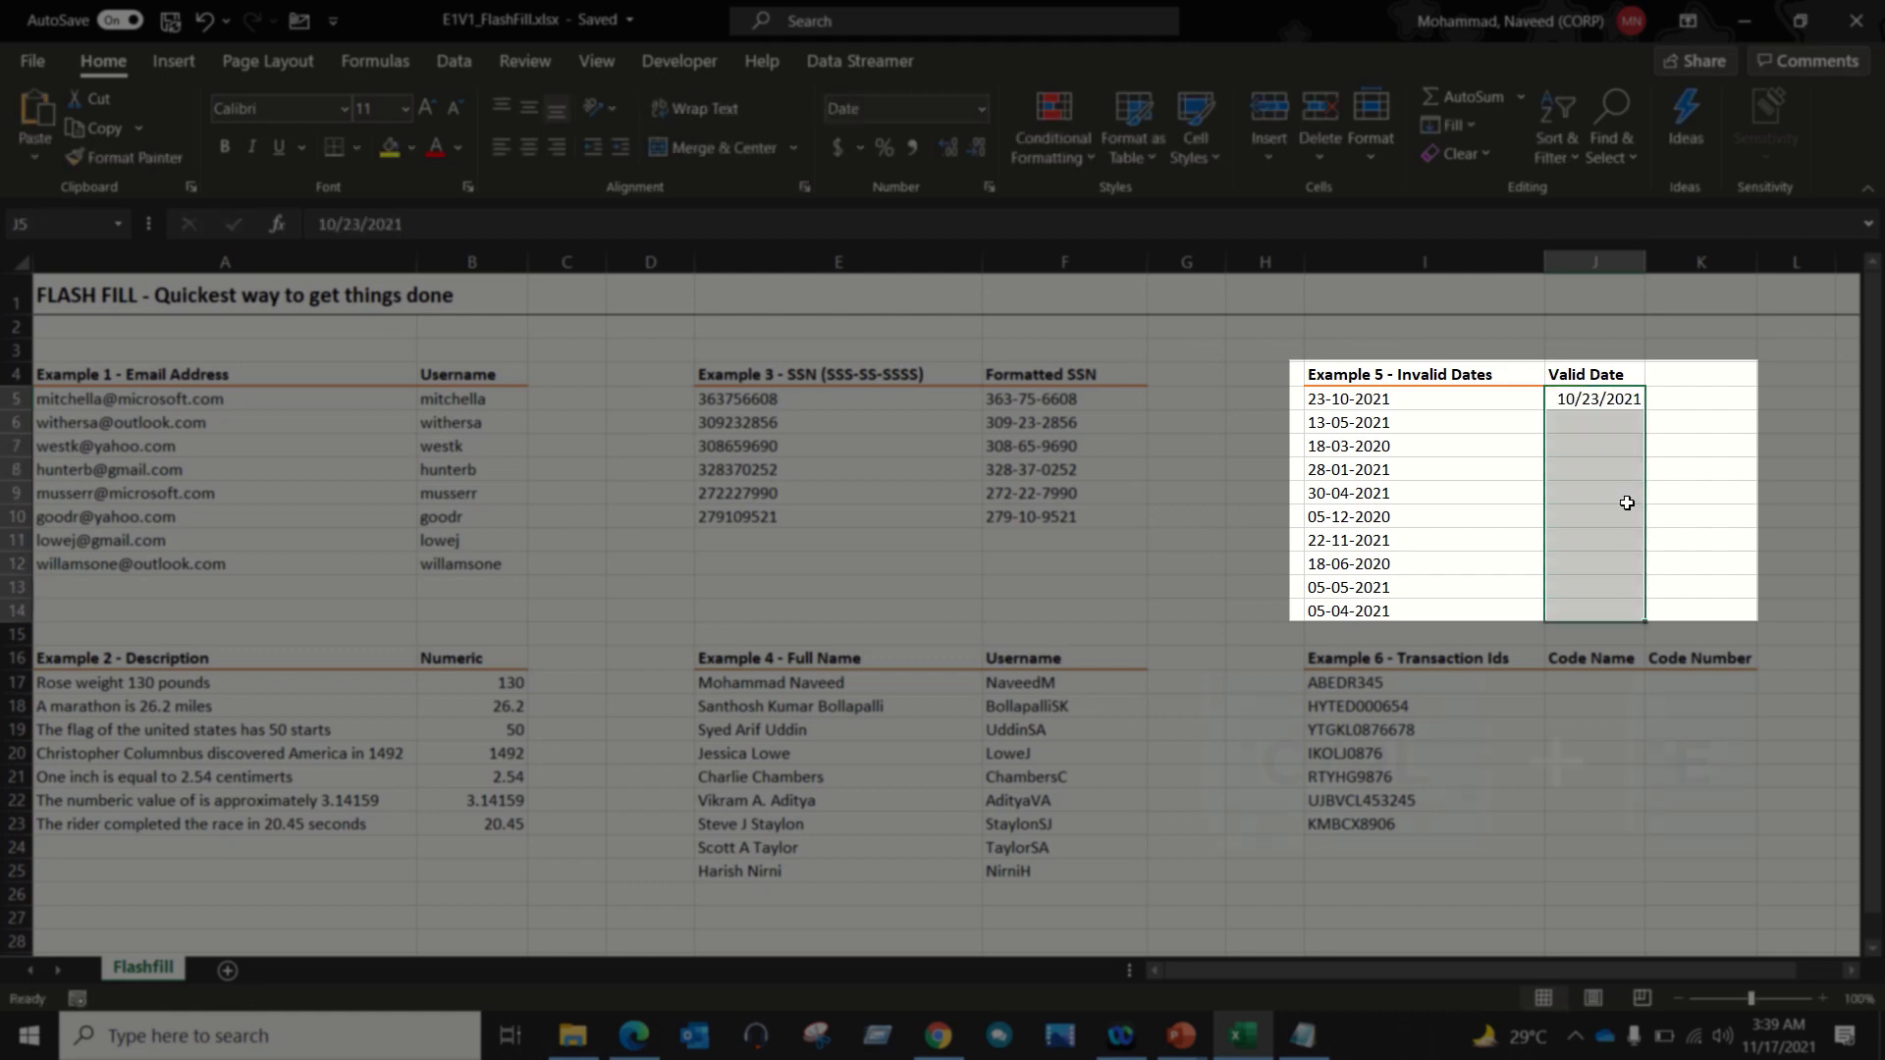
key(ctrl+e)
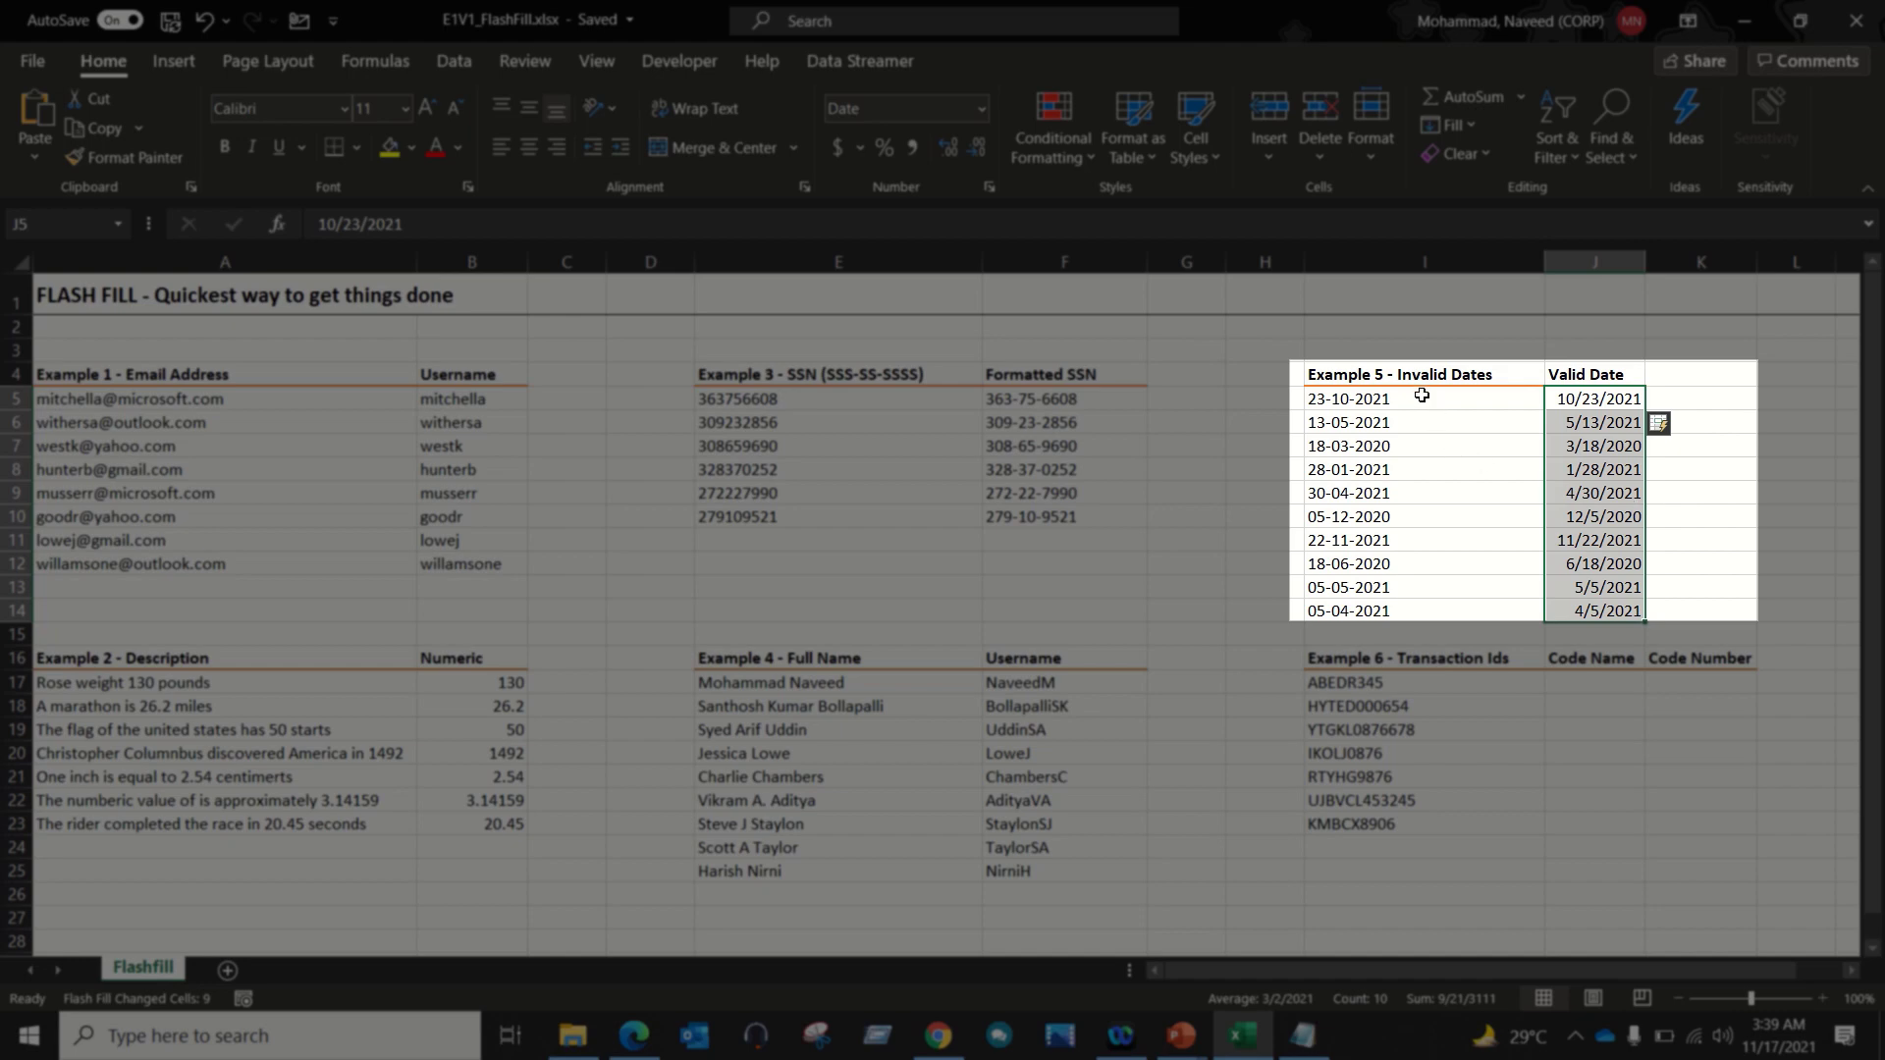
Step: Compare the original dates, including 05-05-2021 in I13, with the converted dates
drag(1424, 396, 1417, 602)
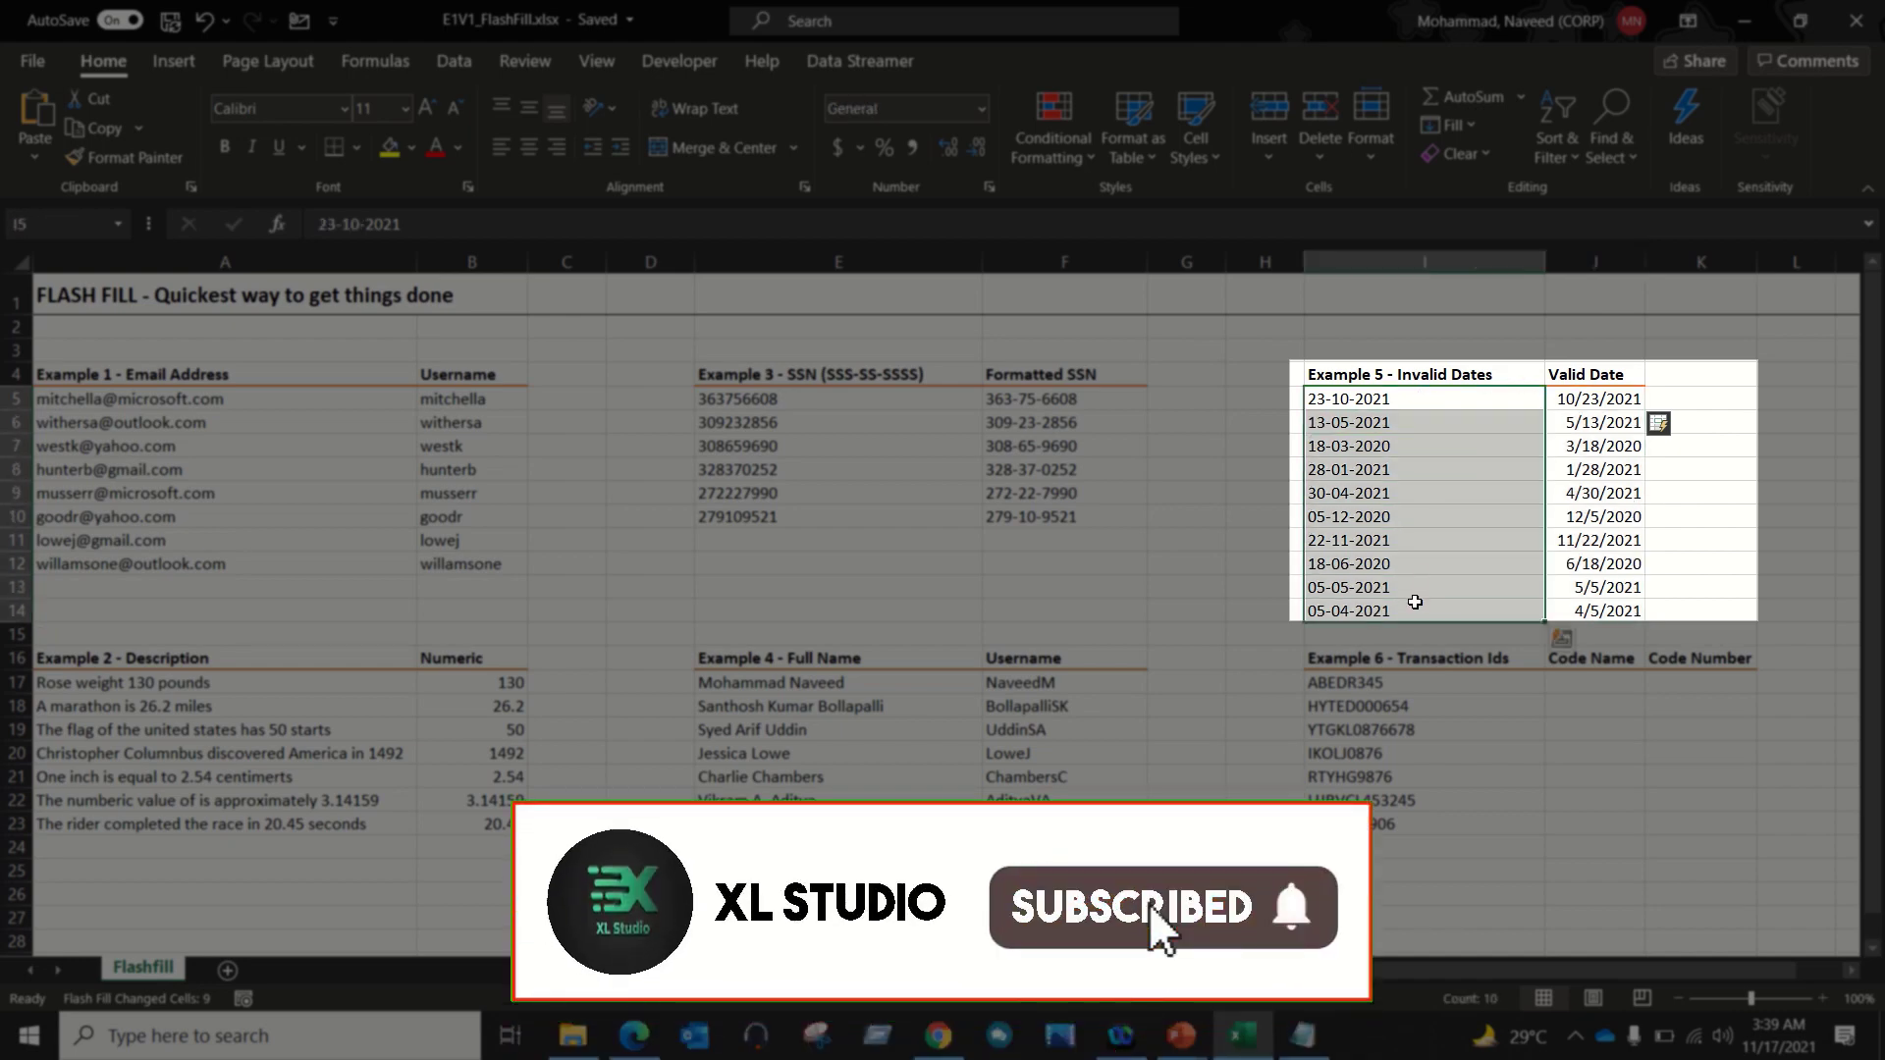
drag(1600, 398, 1591, 606)
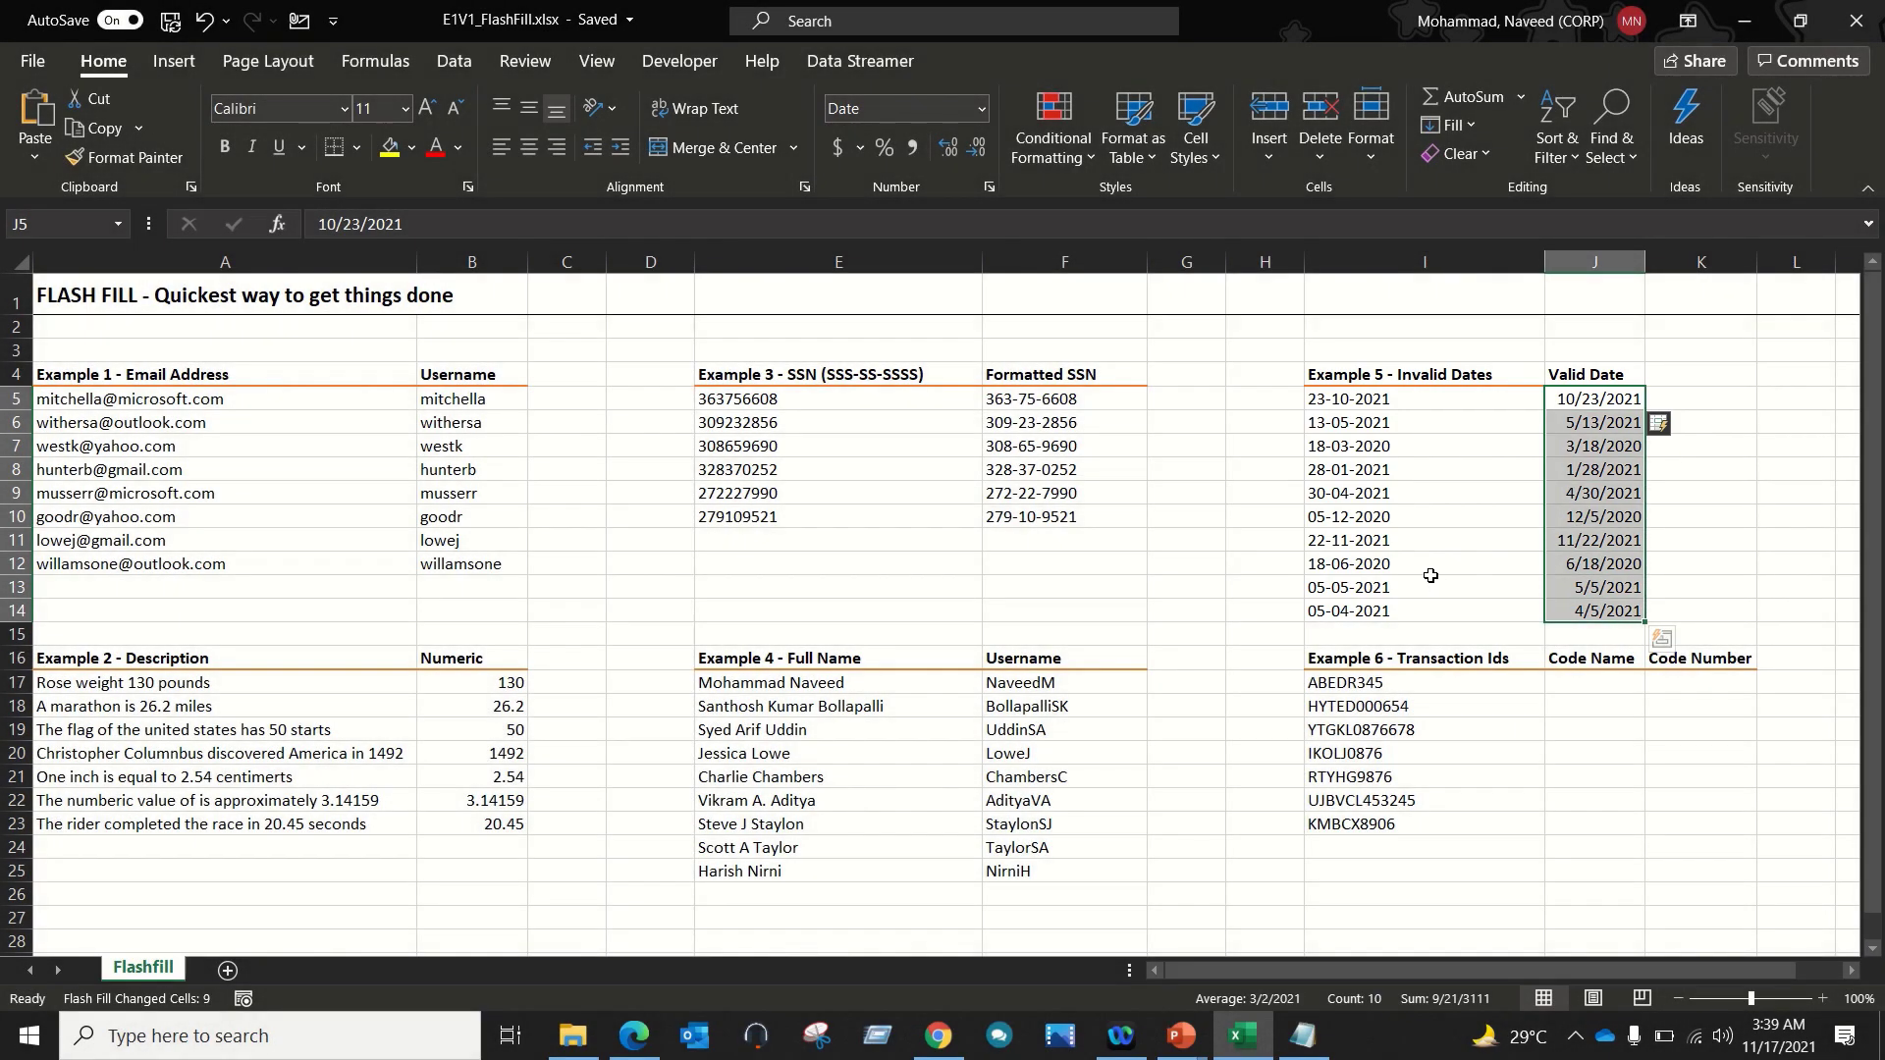
click(1432, 579)
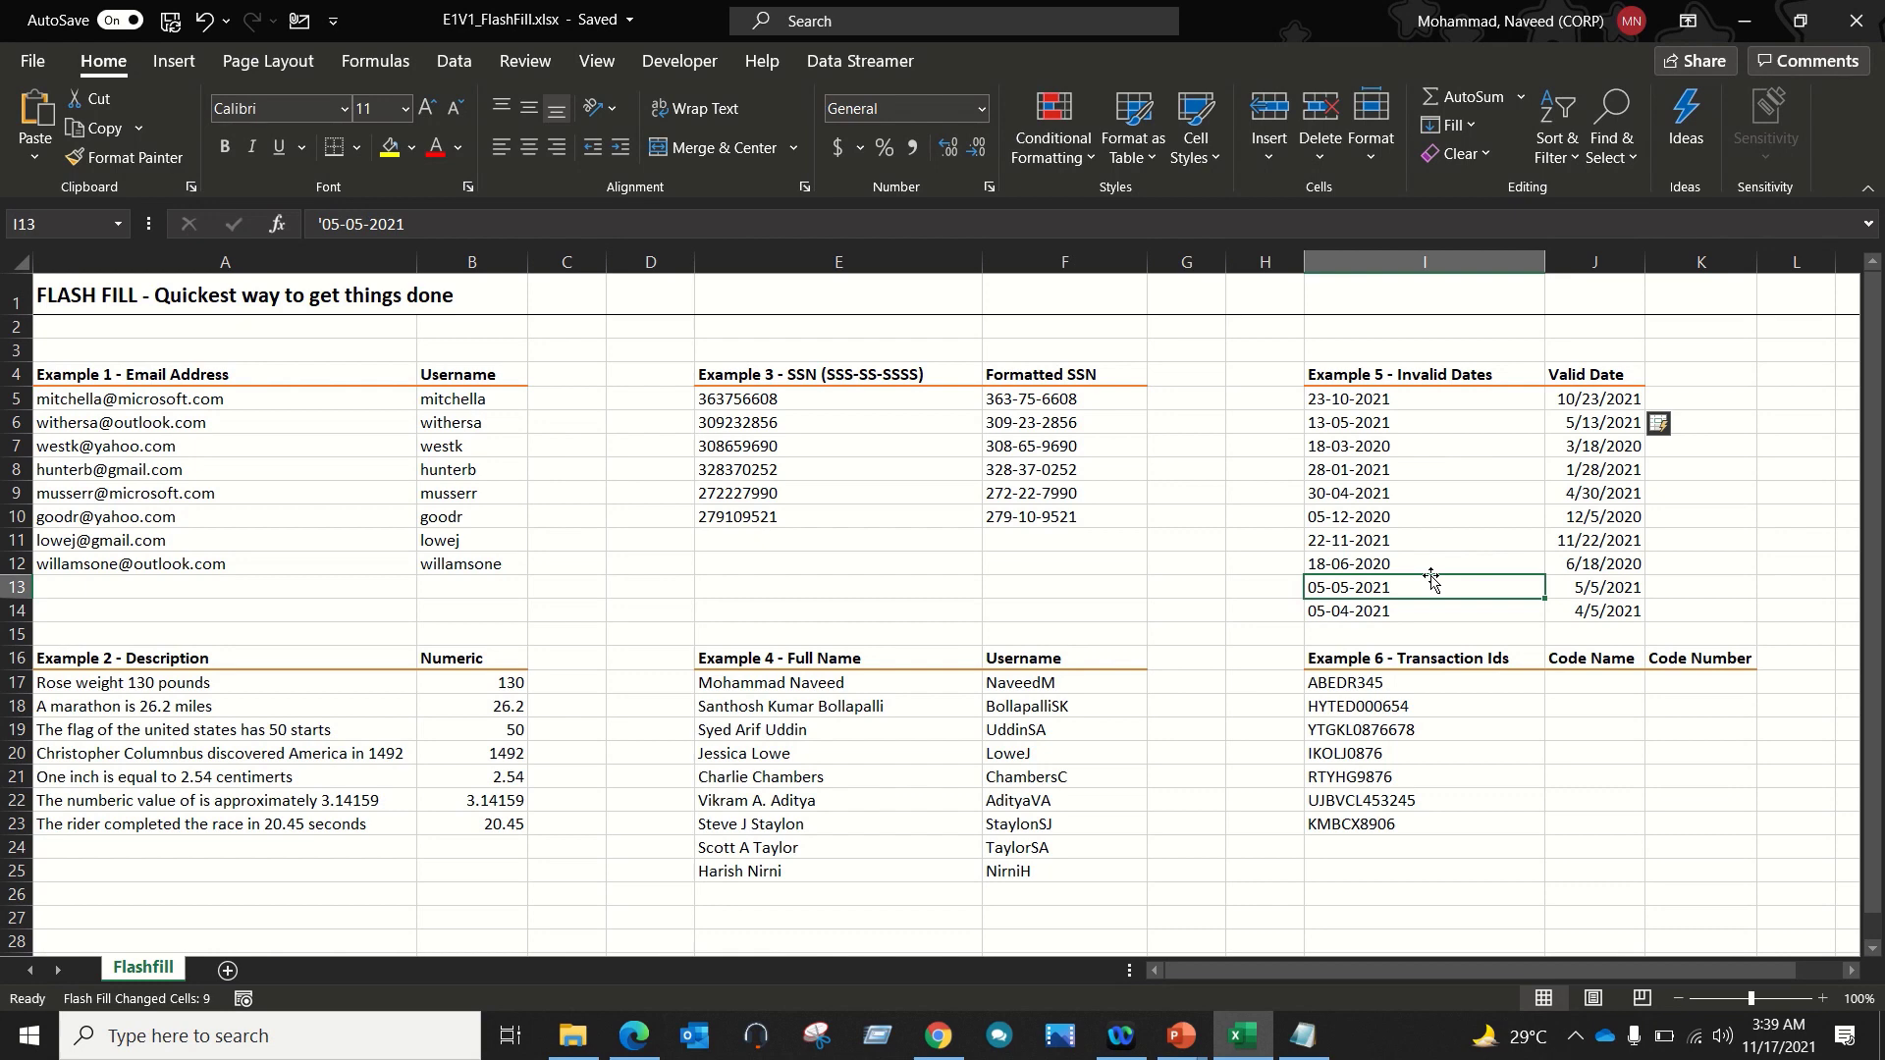
drag(1416, 682, 1411, 823)
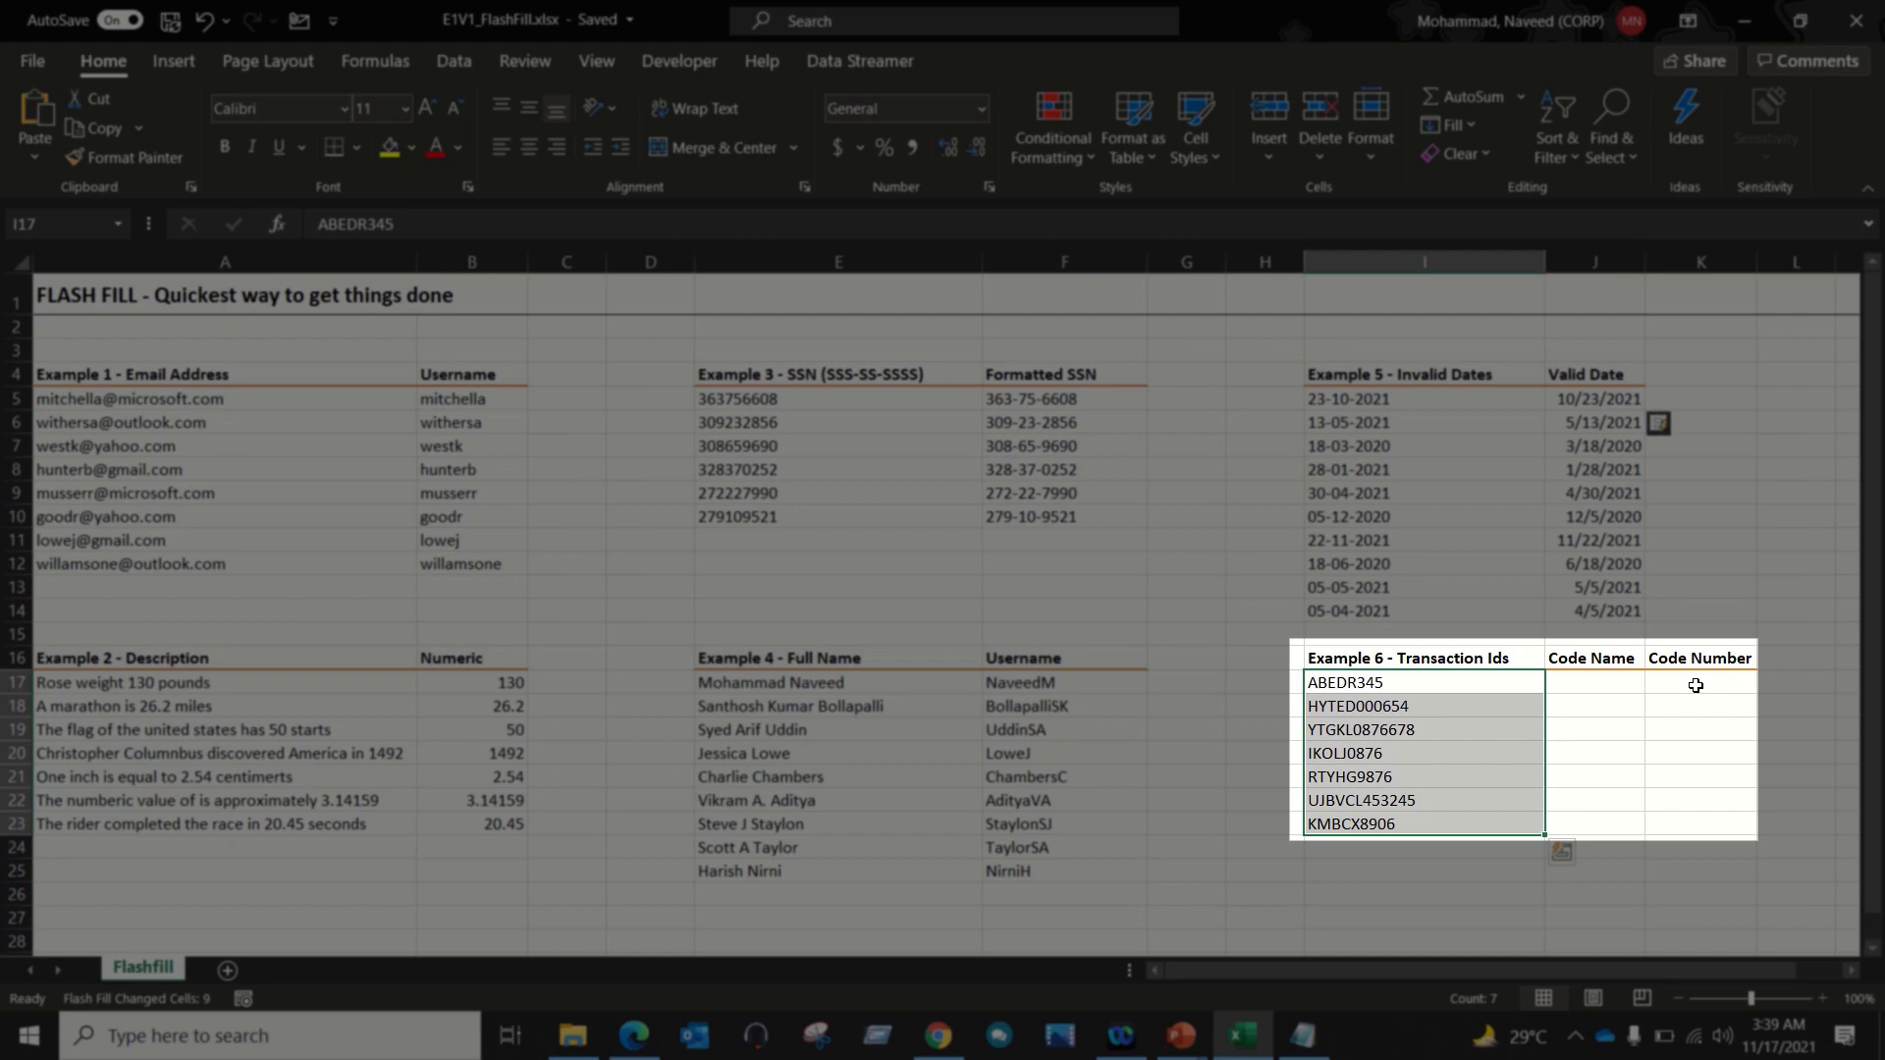
Step: Enter ABEDR in J17 and Flash Fill down to KMBCX, then select the transaction IDs
click(1602, 688)
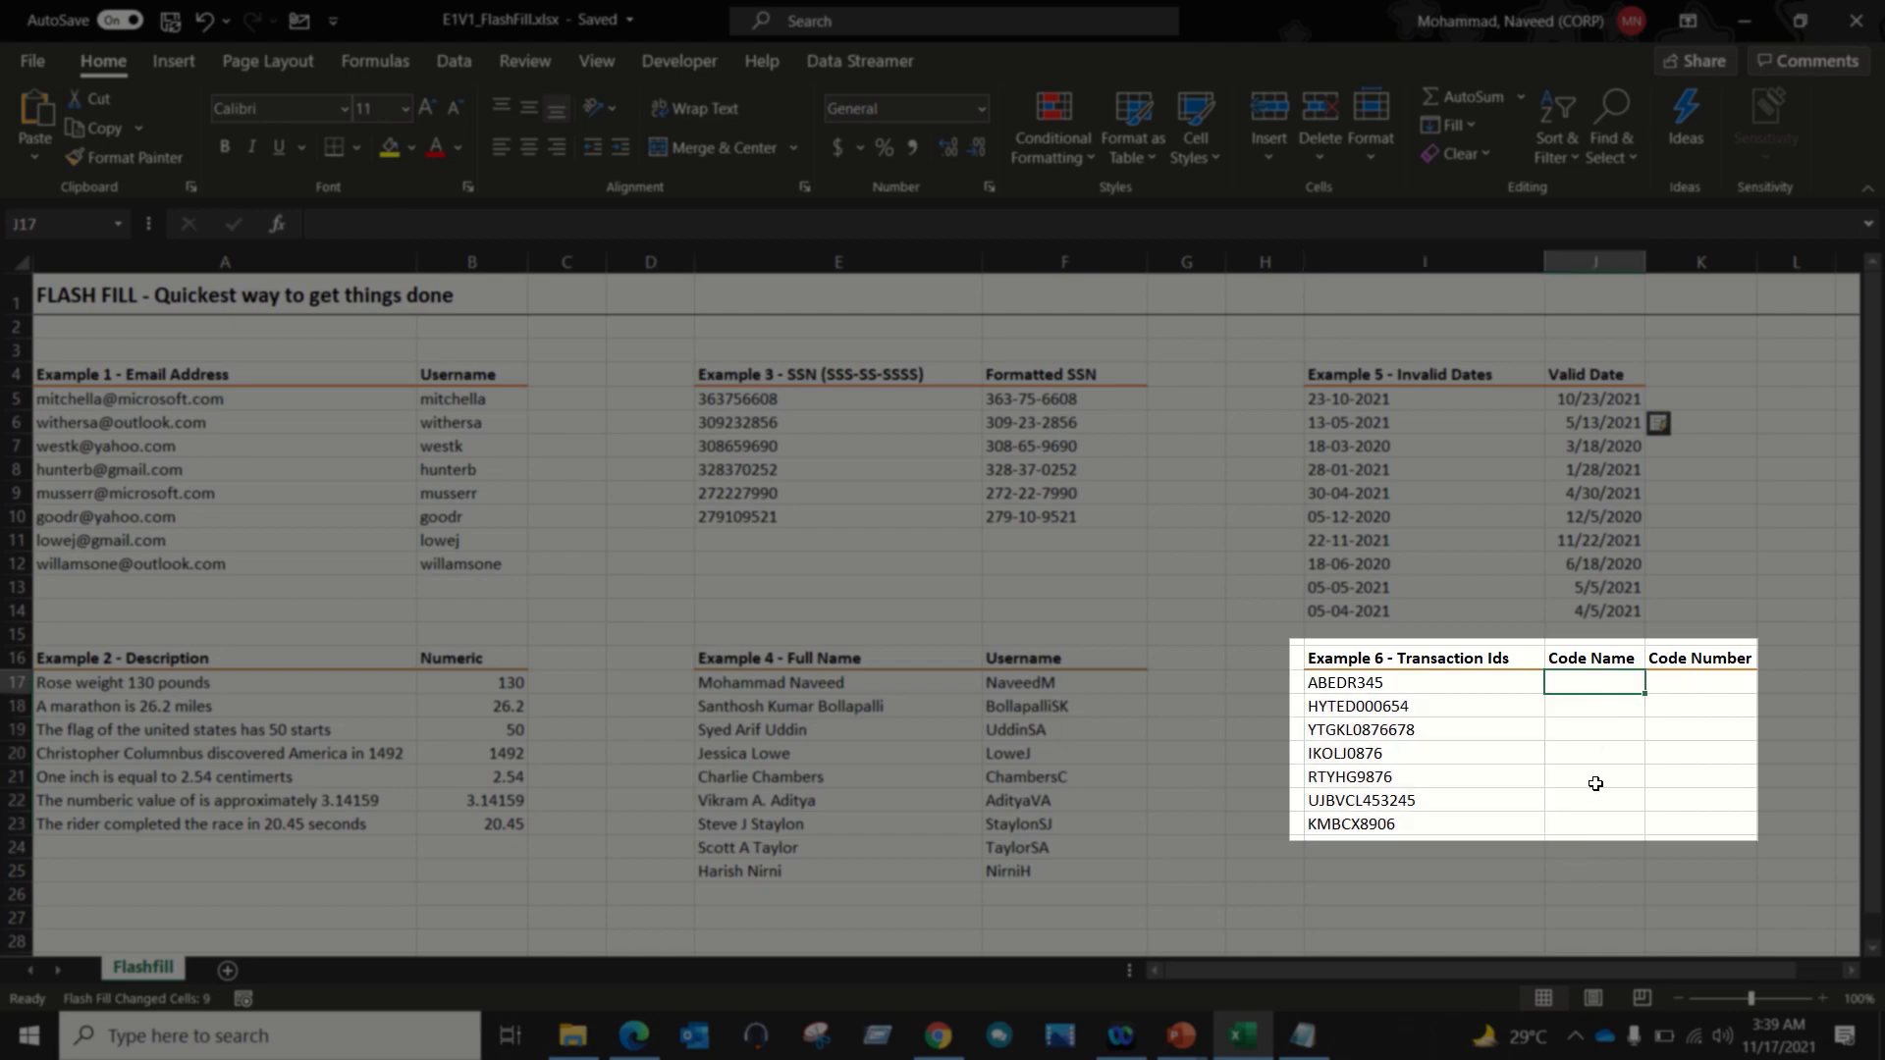
text(ABEDR)
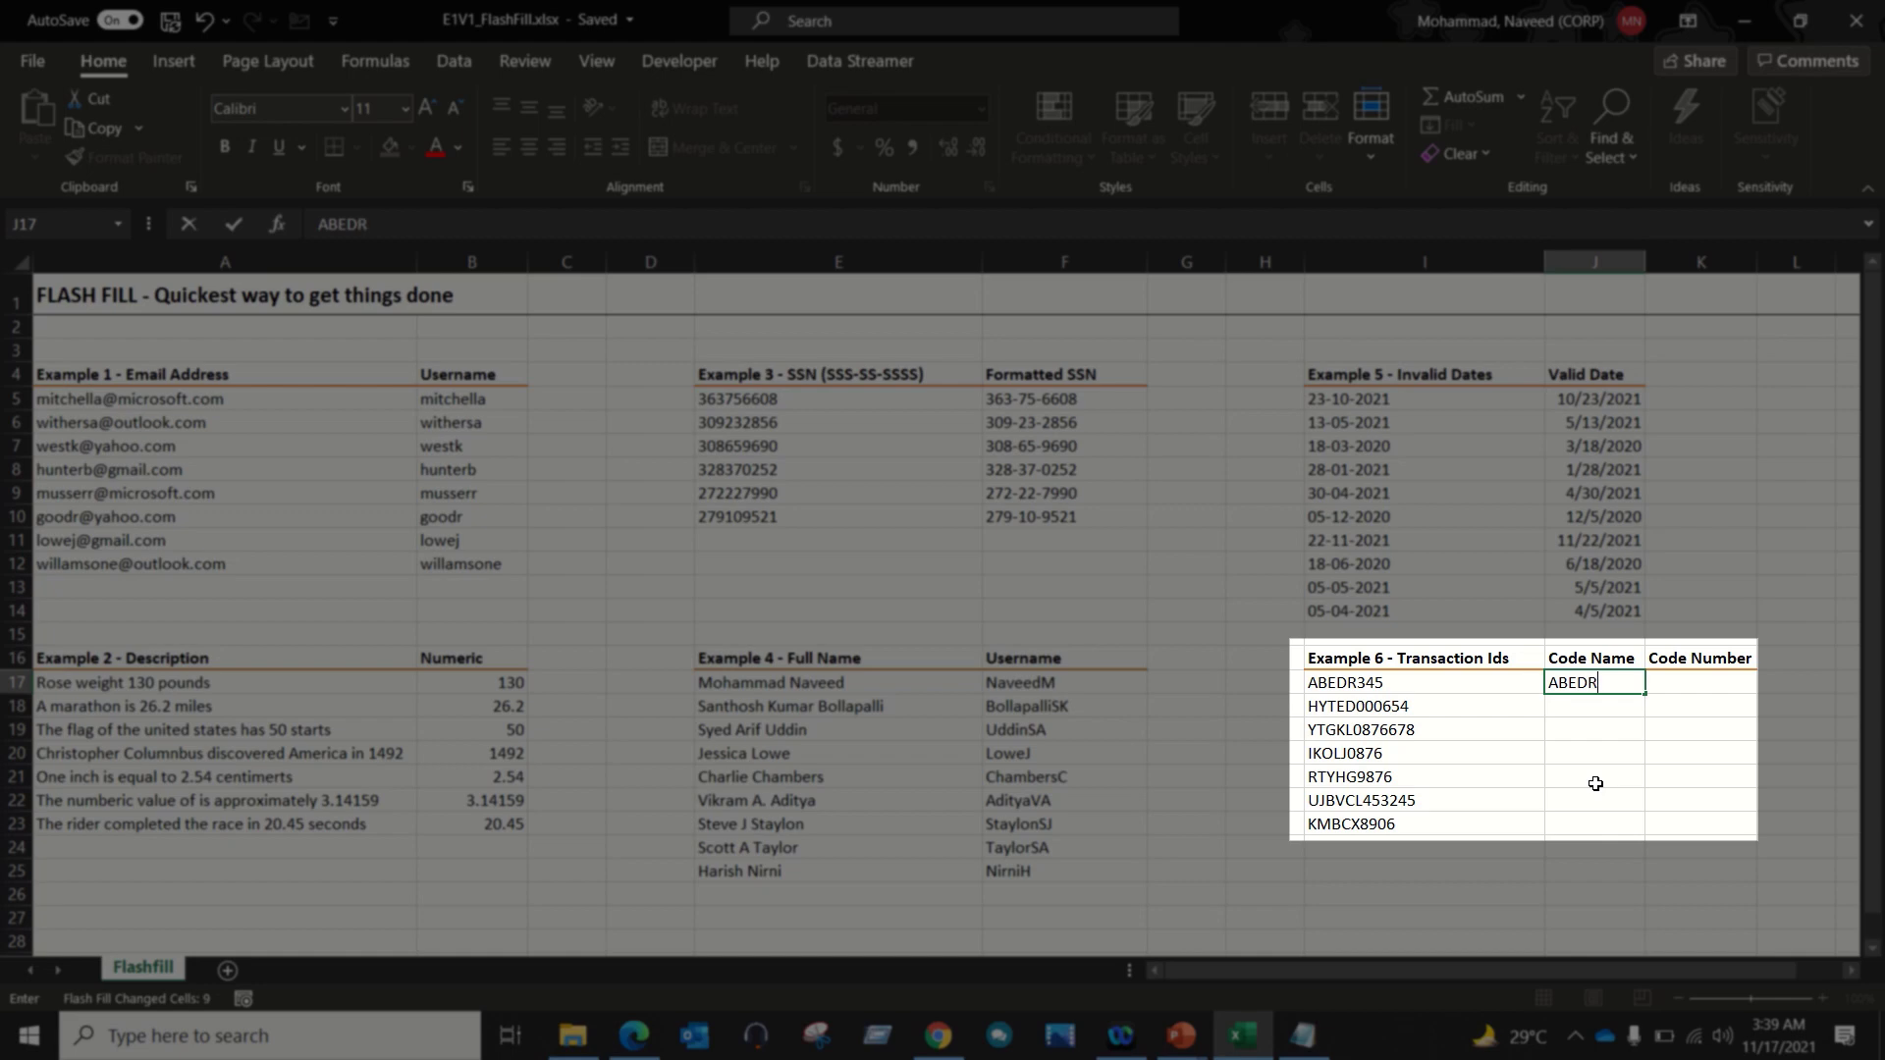
key(ctrl+Return)
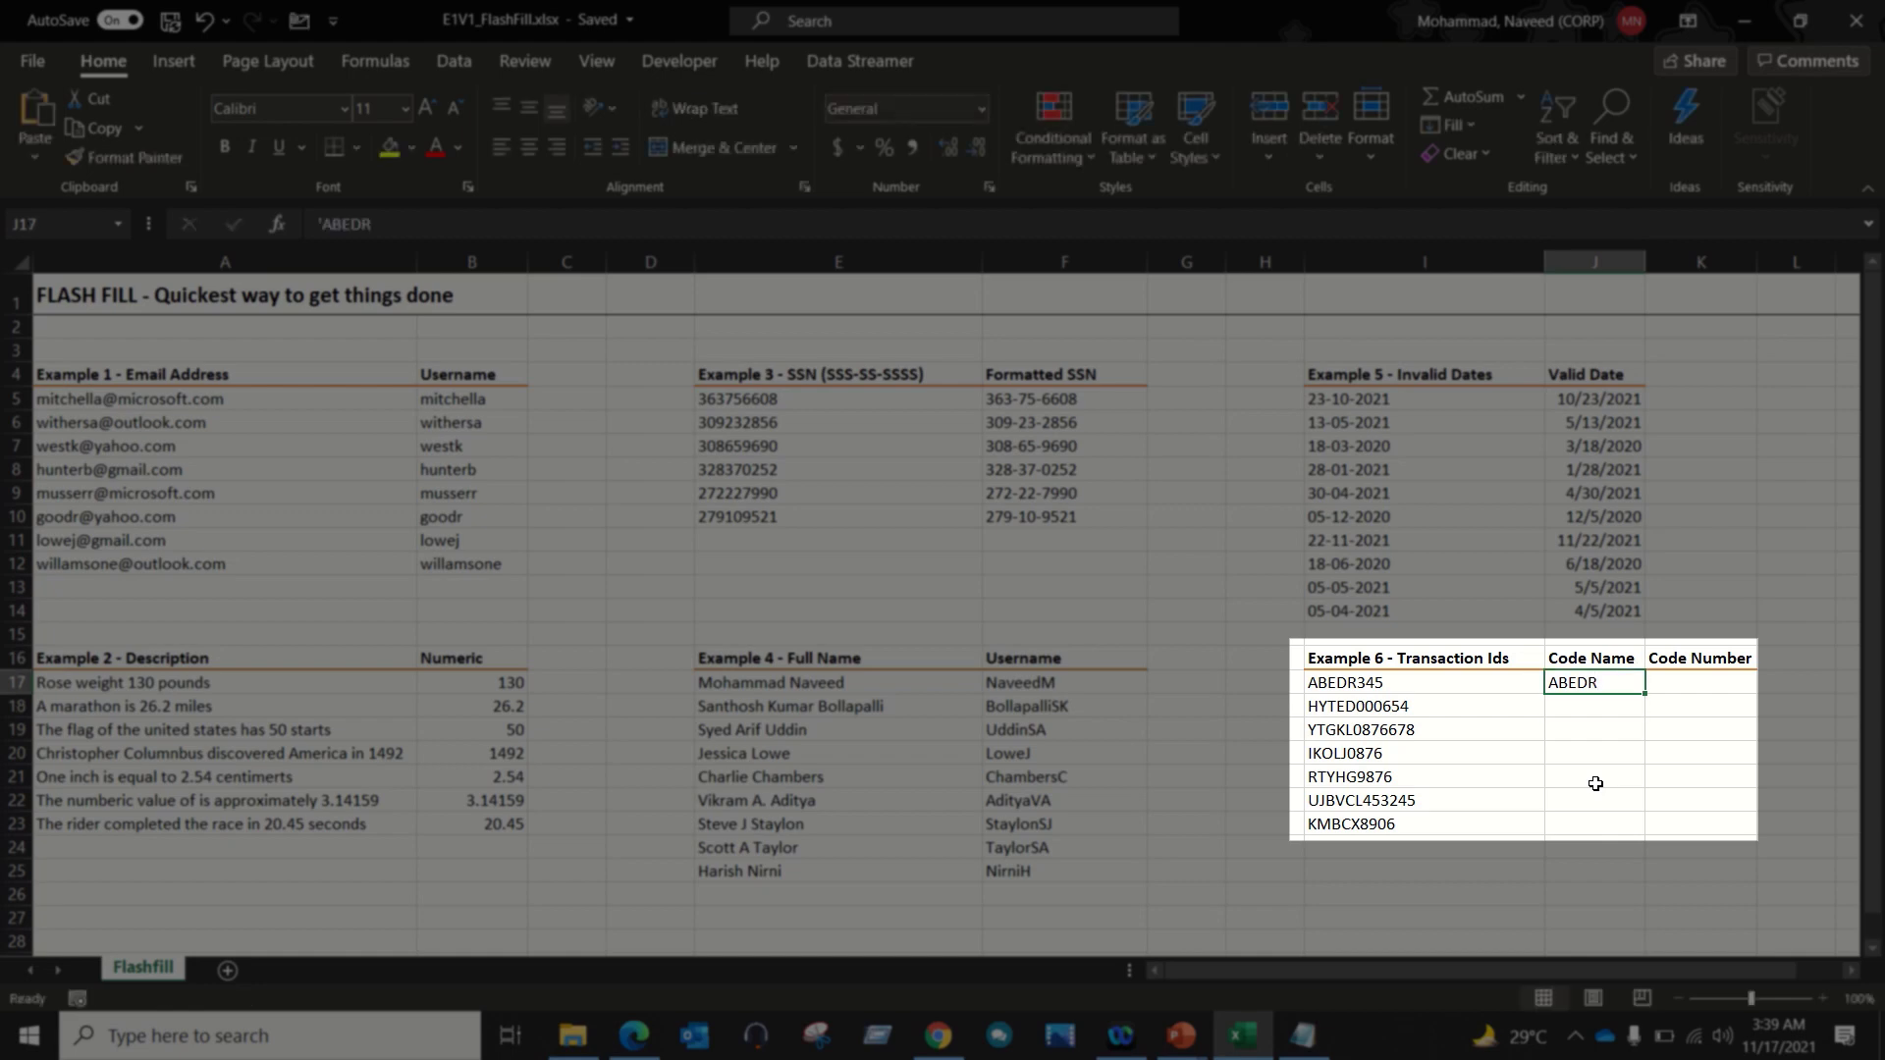
key(shift+Down)
key(shift+Down)
key(shift+Down)
key(shift+Down)
key(shift+Down)
key(shift+Down)
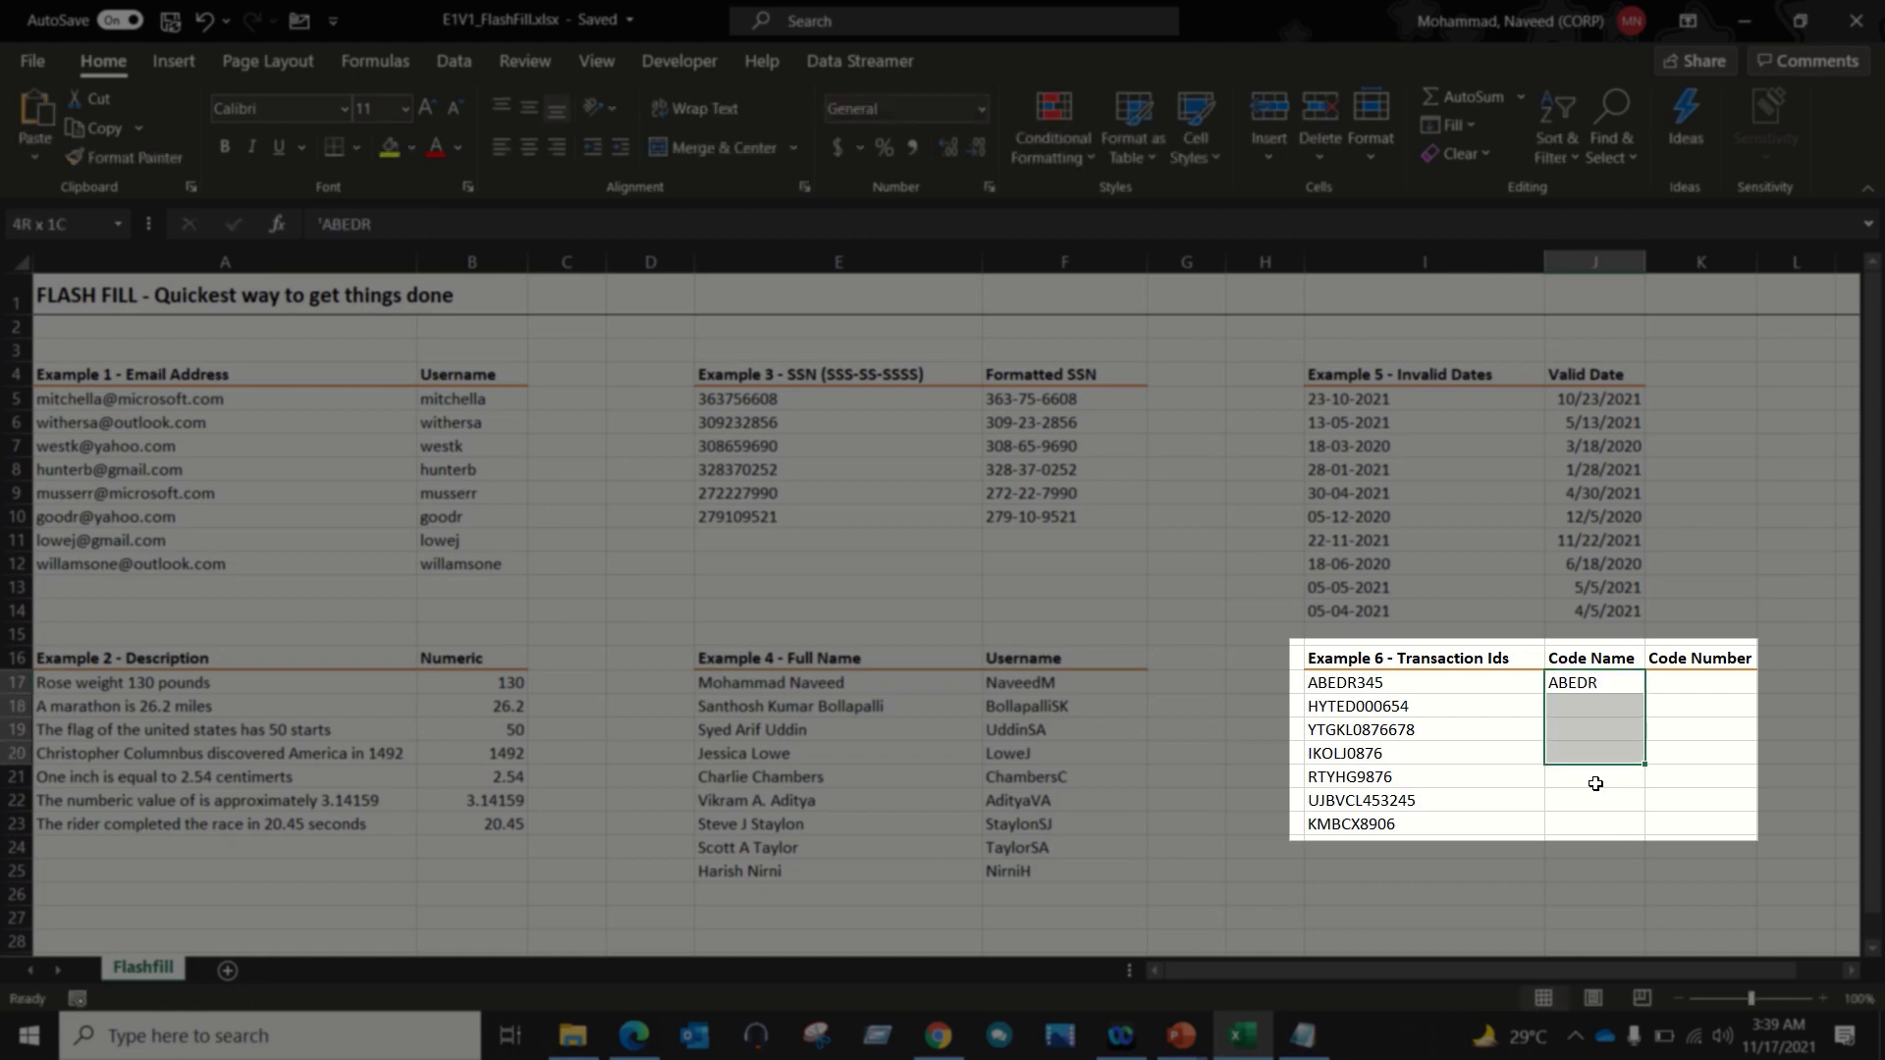
key(ctrl+e)
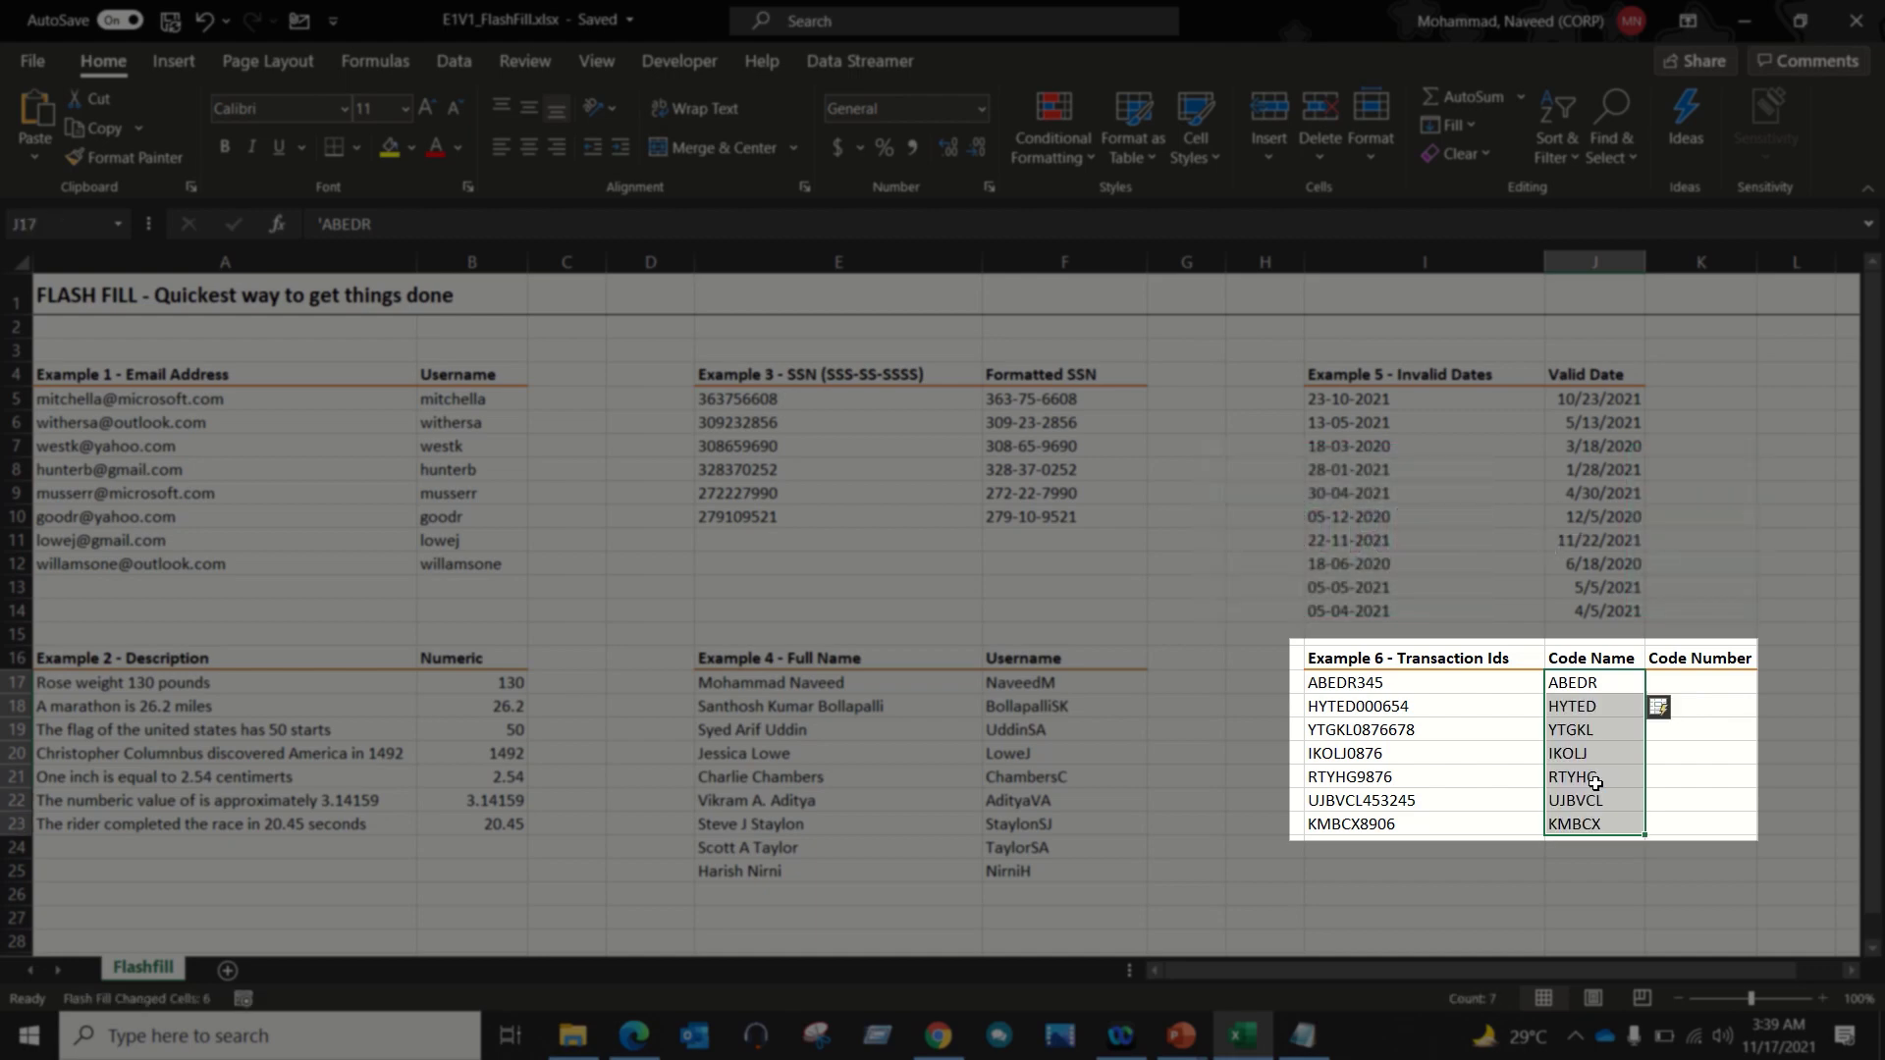
click(1416, 689)
drag(1410, 711, 1412, 821)
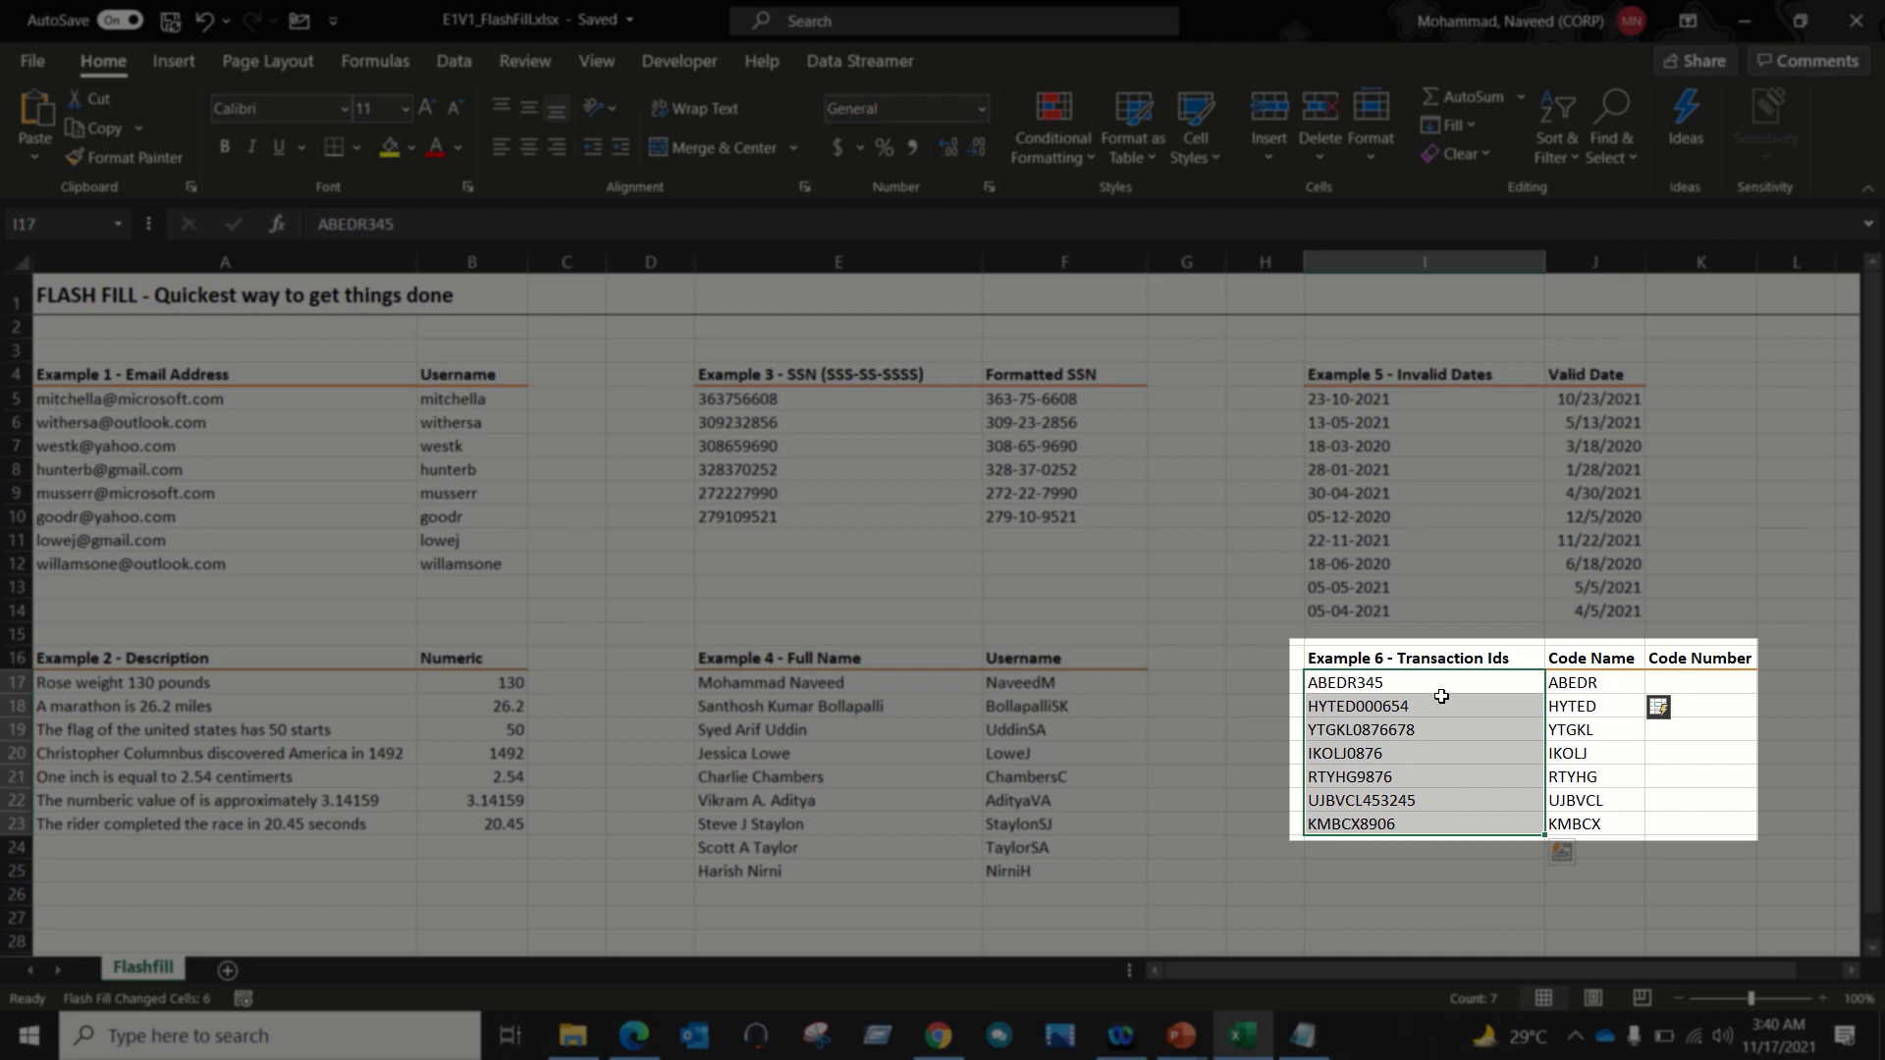
Step: Enter the first code number in K17 and Flash Fill the Code Number column to K23
click(1688, 685)
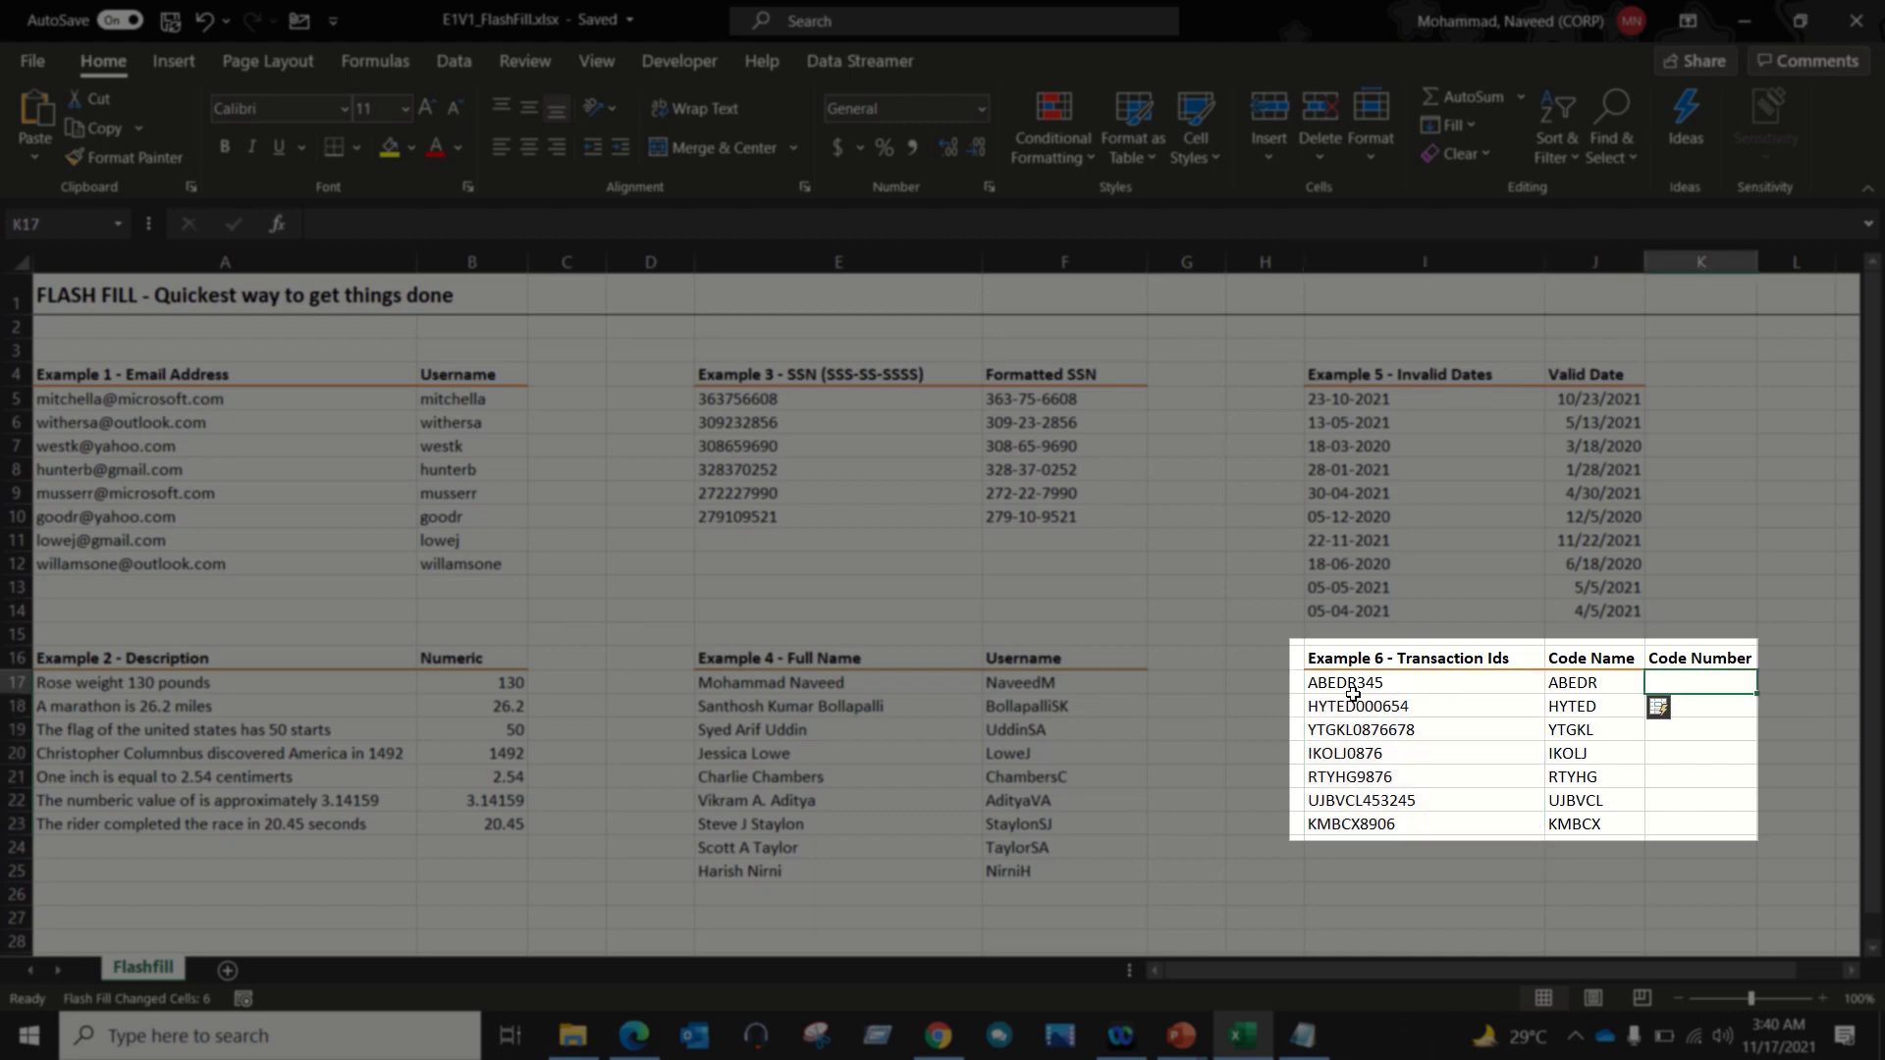
text(345)
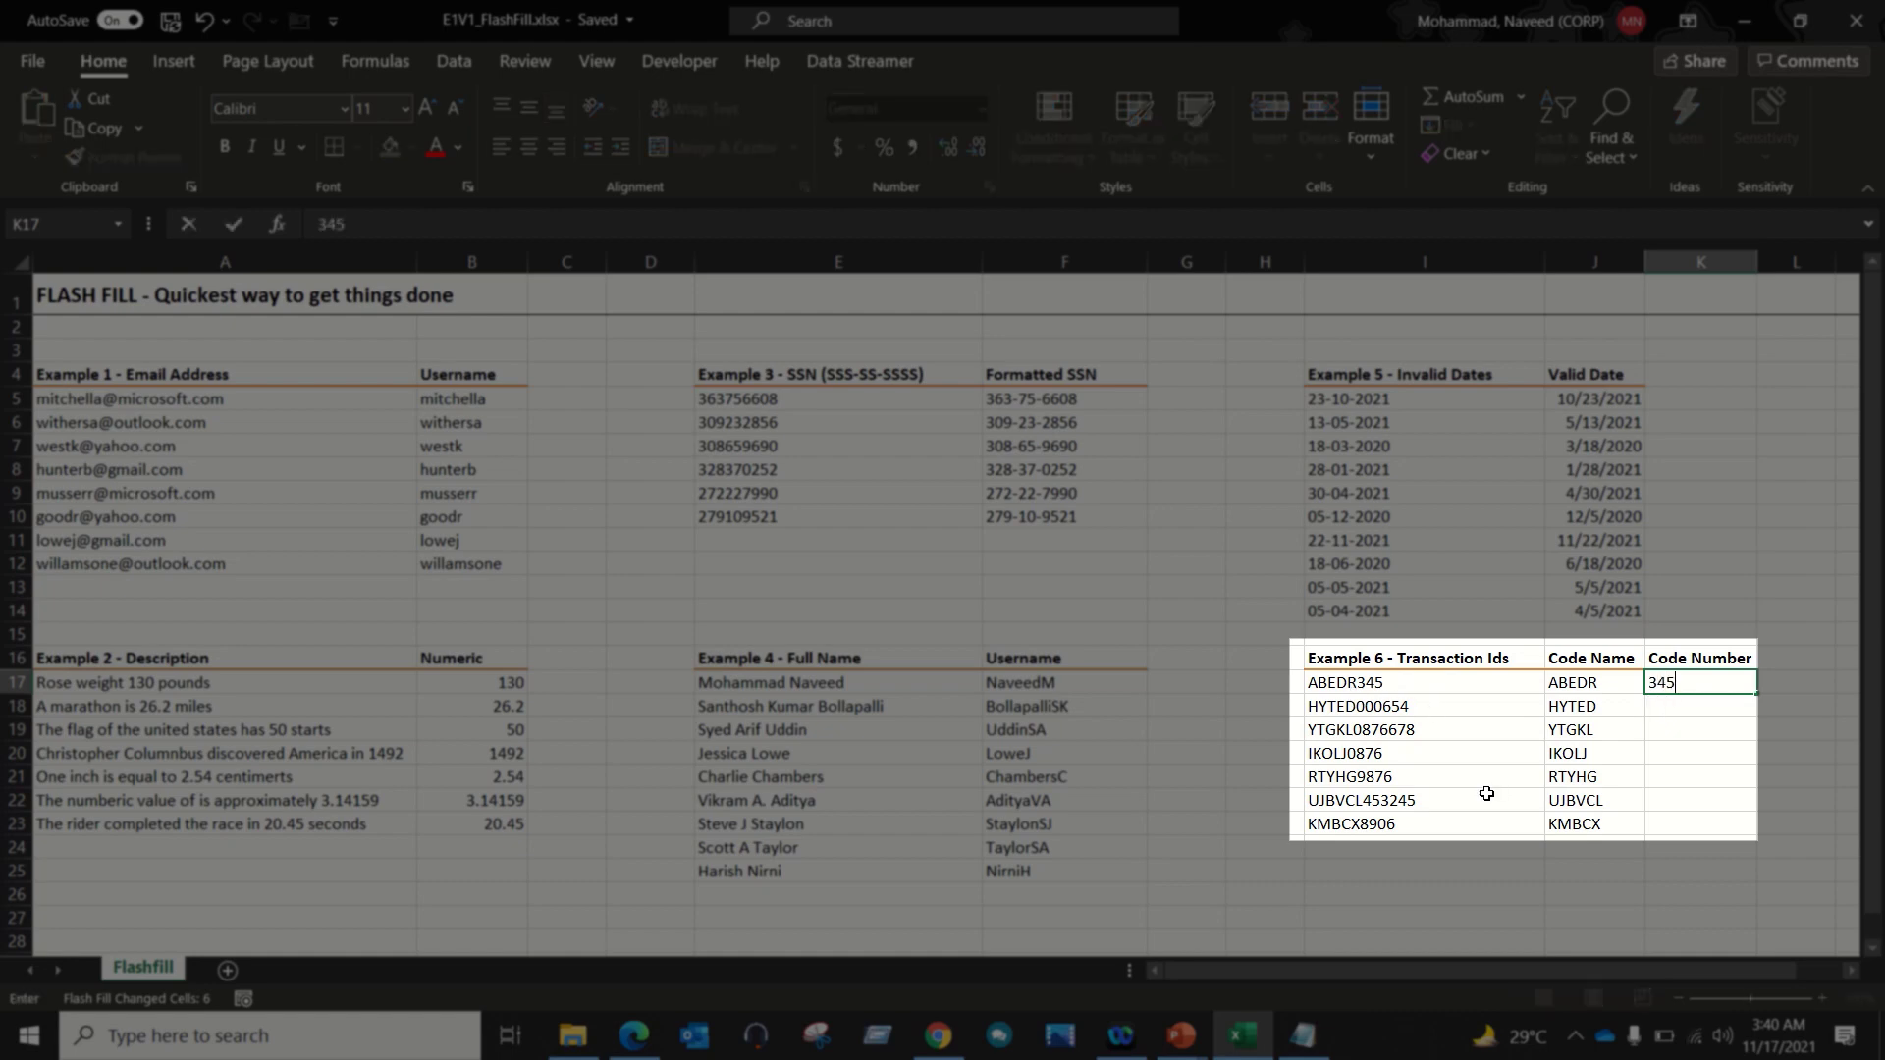
key(ctrl+Return)
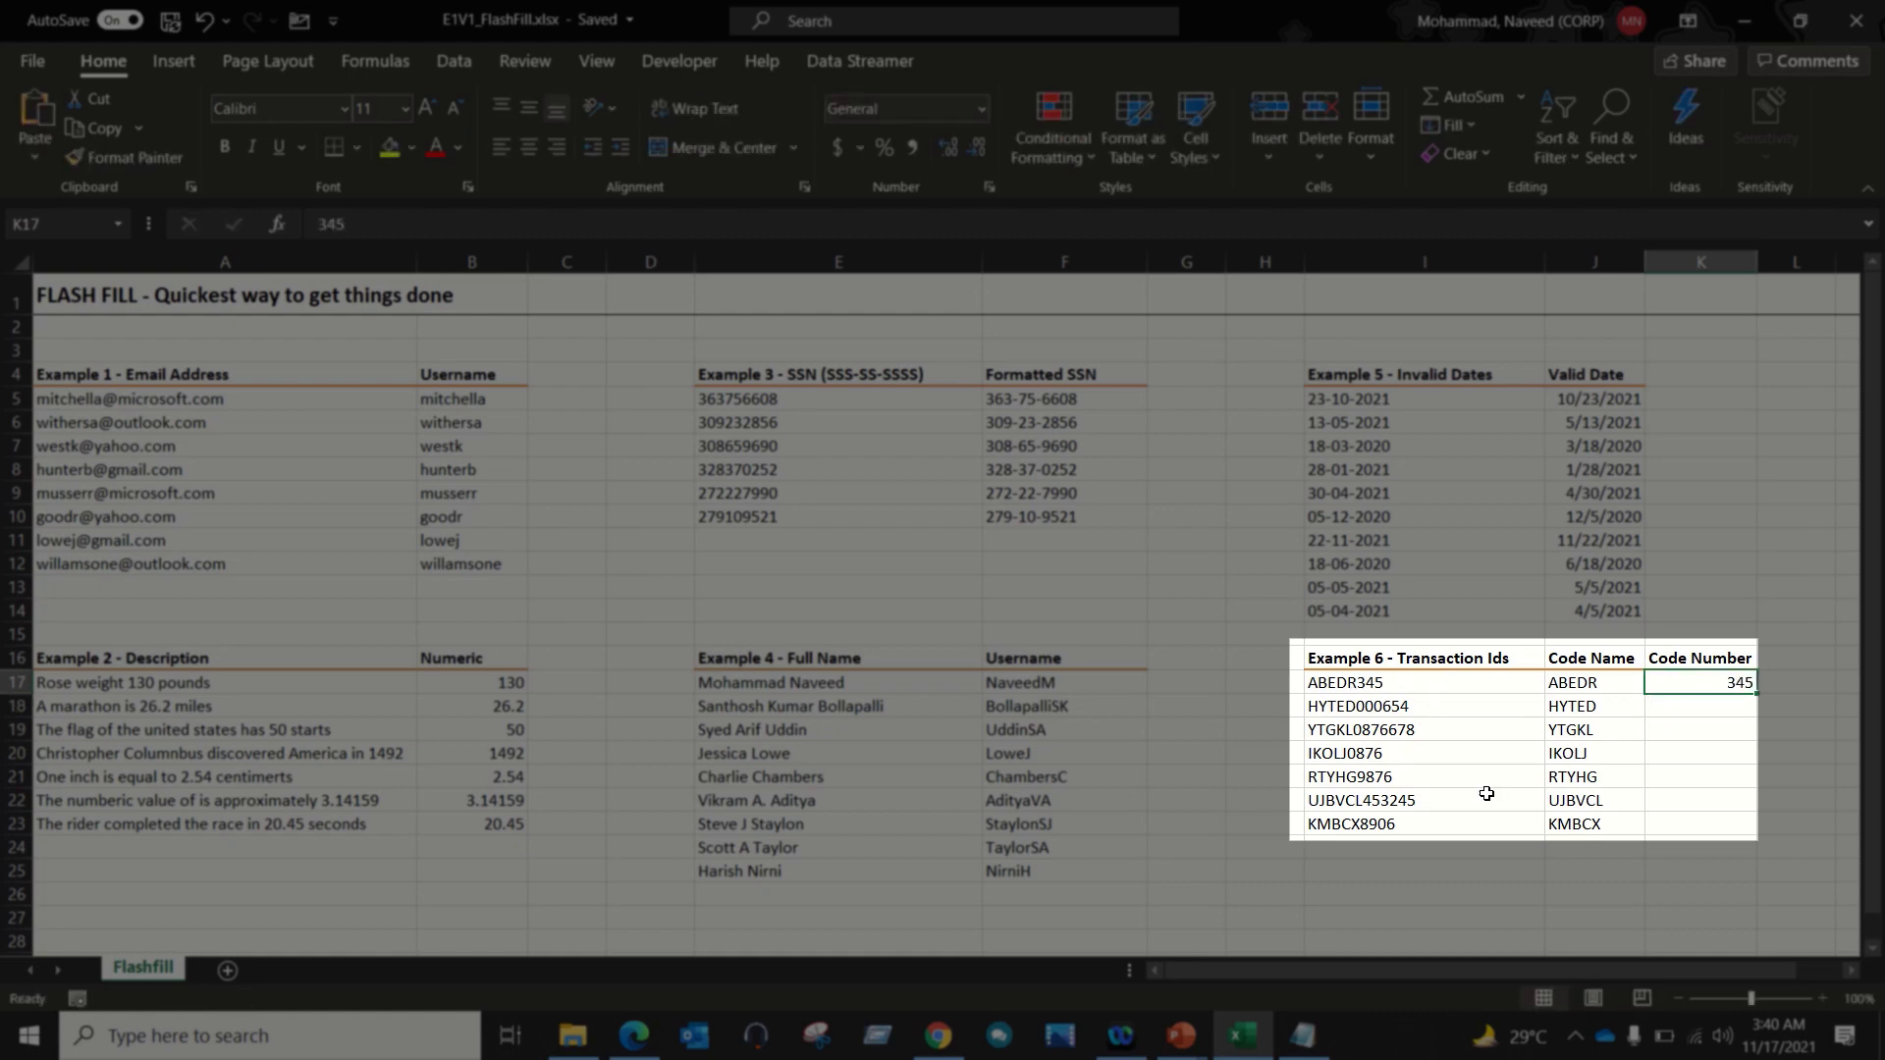
key(shift+Down)
key(shift+Down)
key(shift+Down)
key(shift+Down)
key(shift+Down)
key(shift+Down)
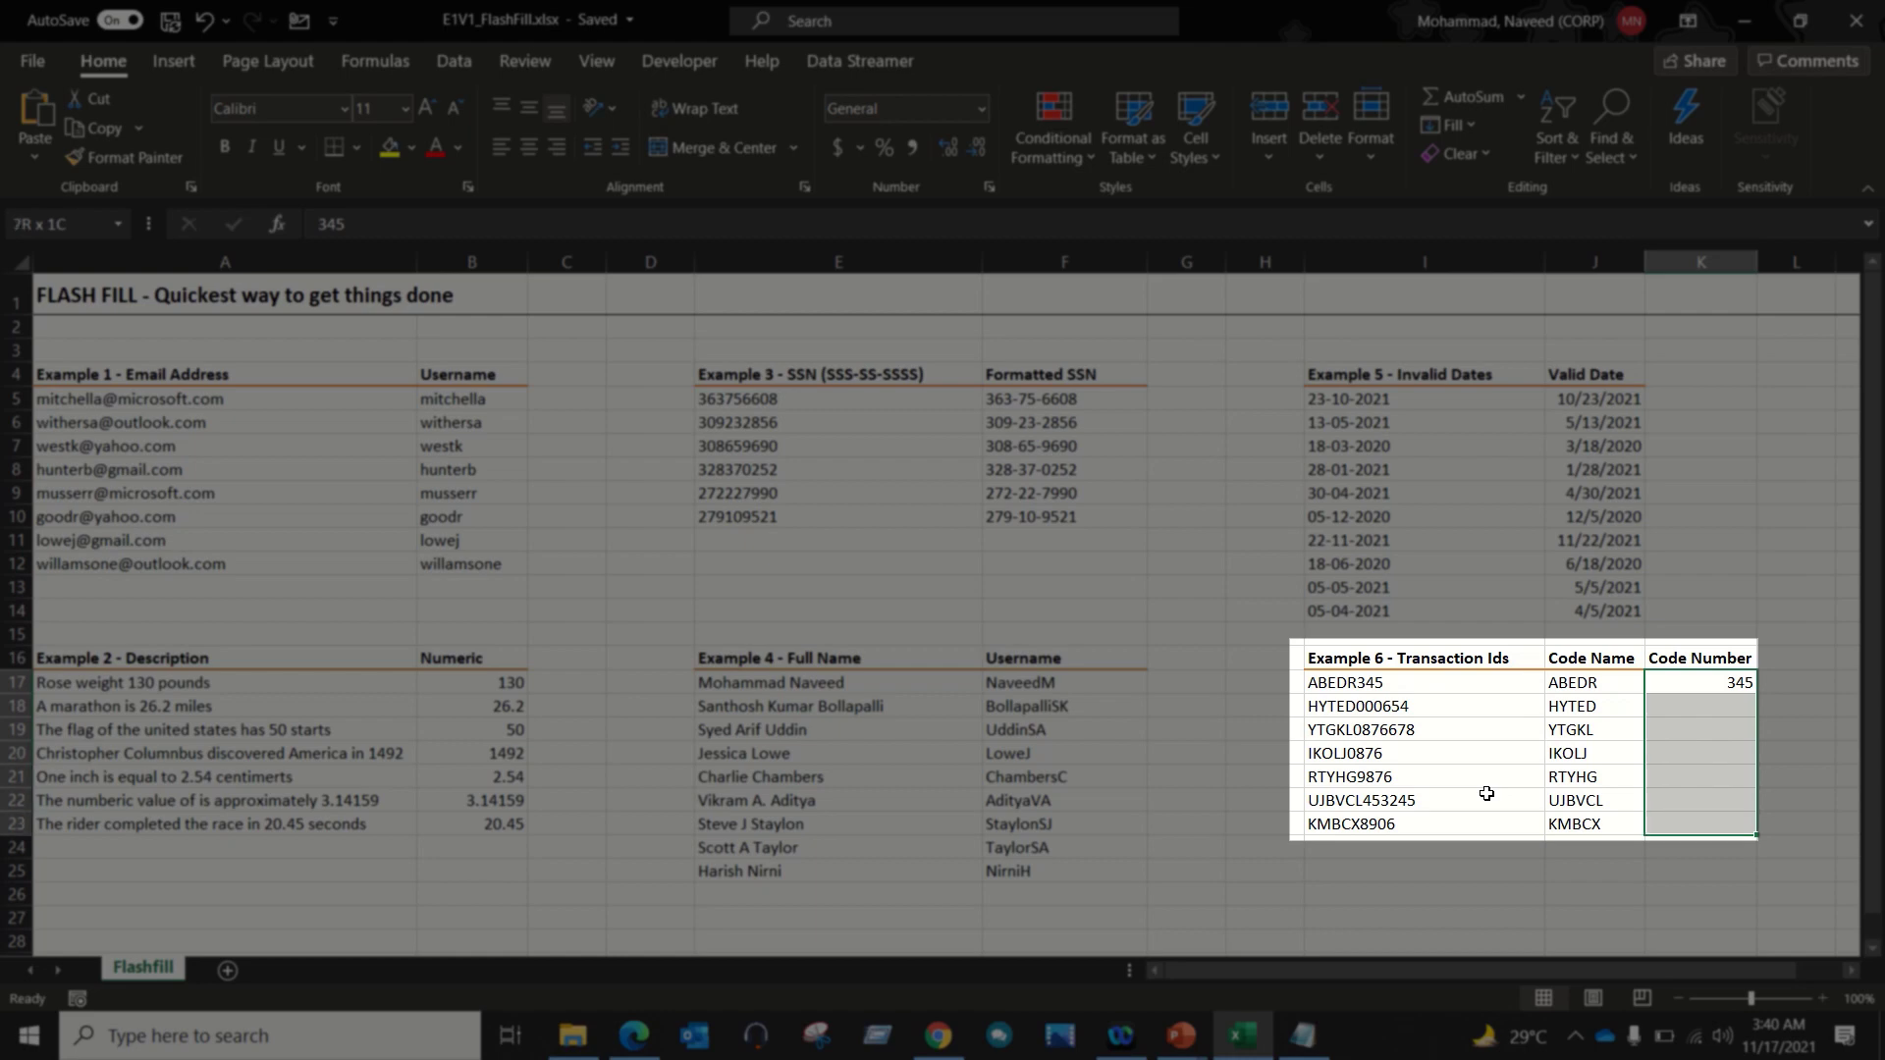
key(ctrl+e)
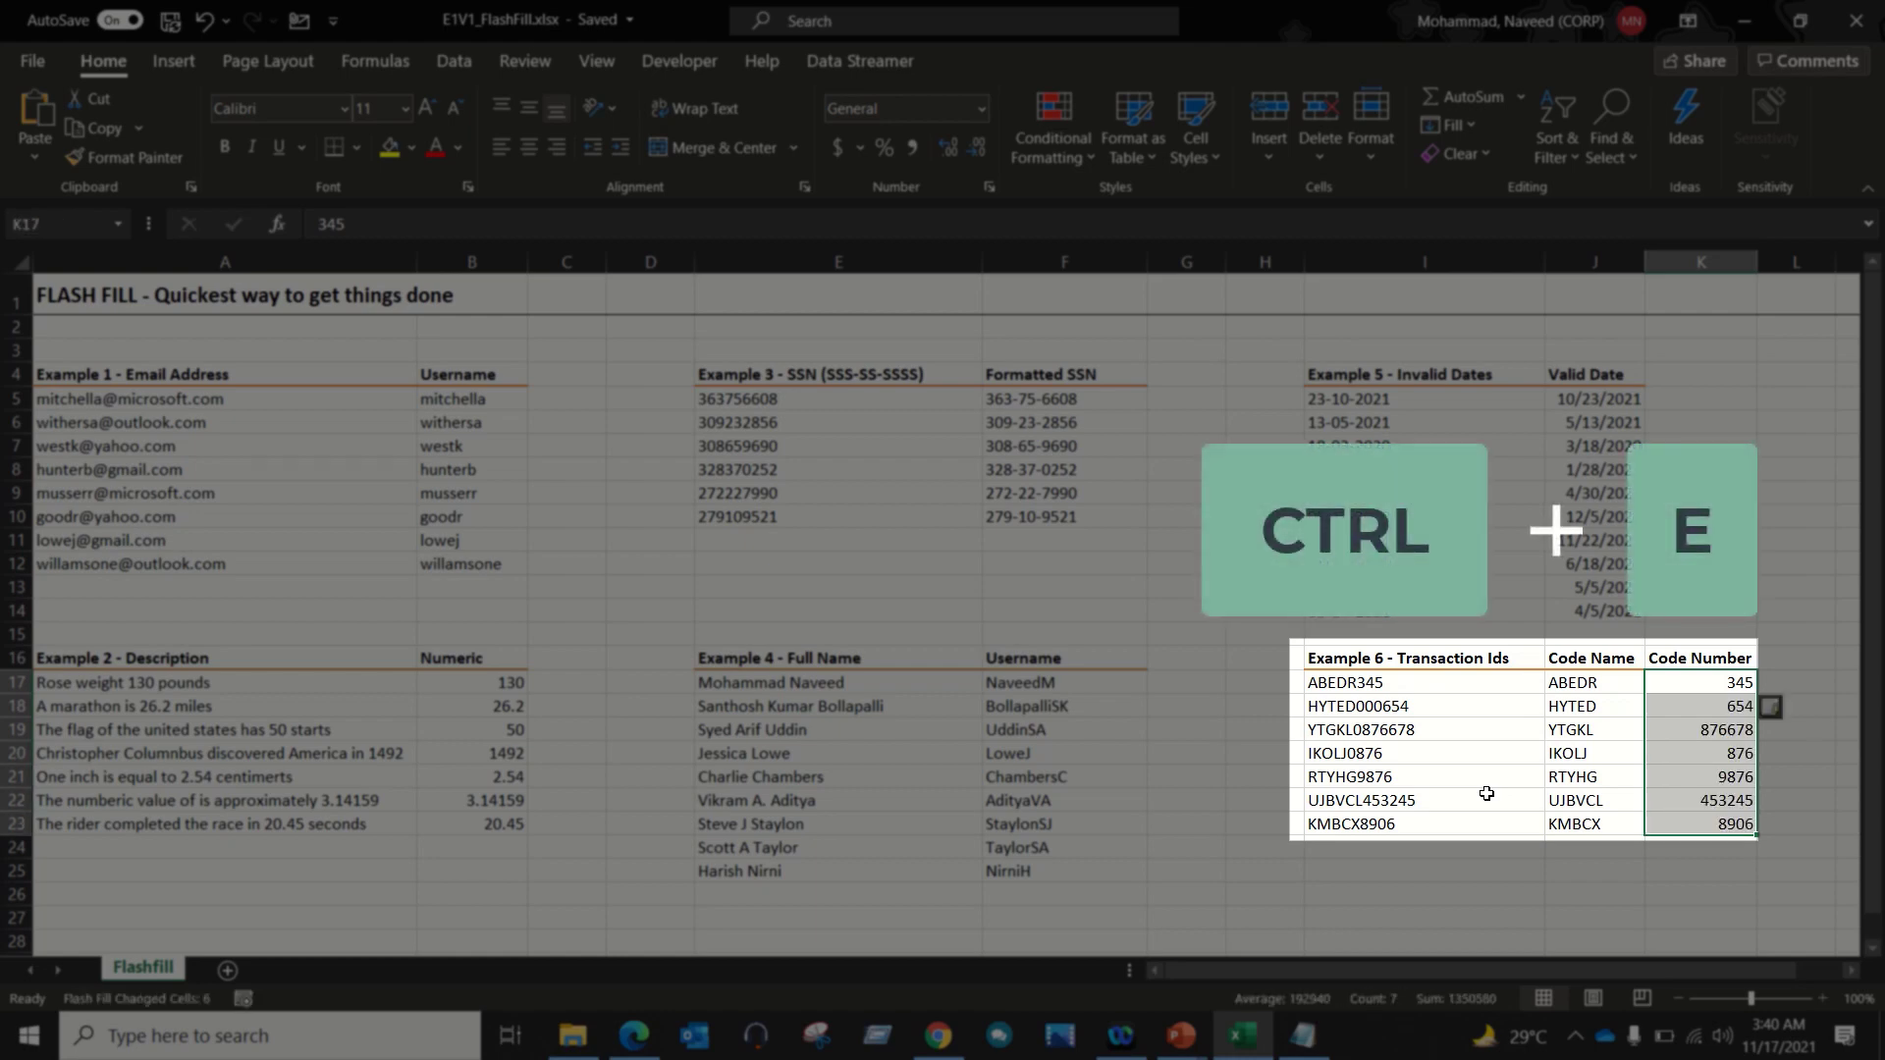
Step: Check that HYTED000654 became 654, leading zeros dropped, and select the filled code numbers
click(1596, 732)
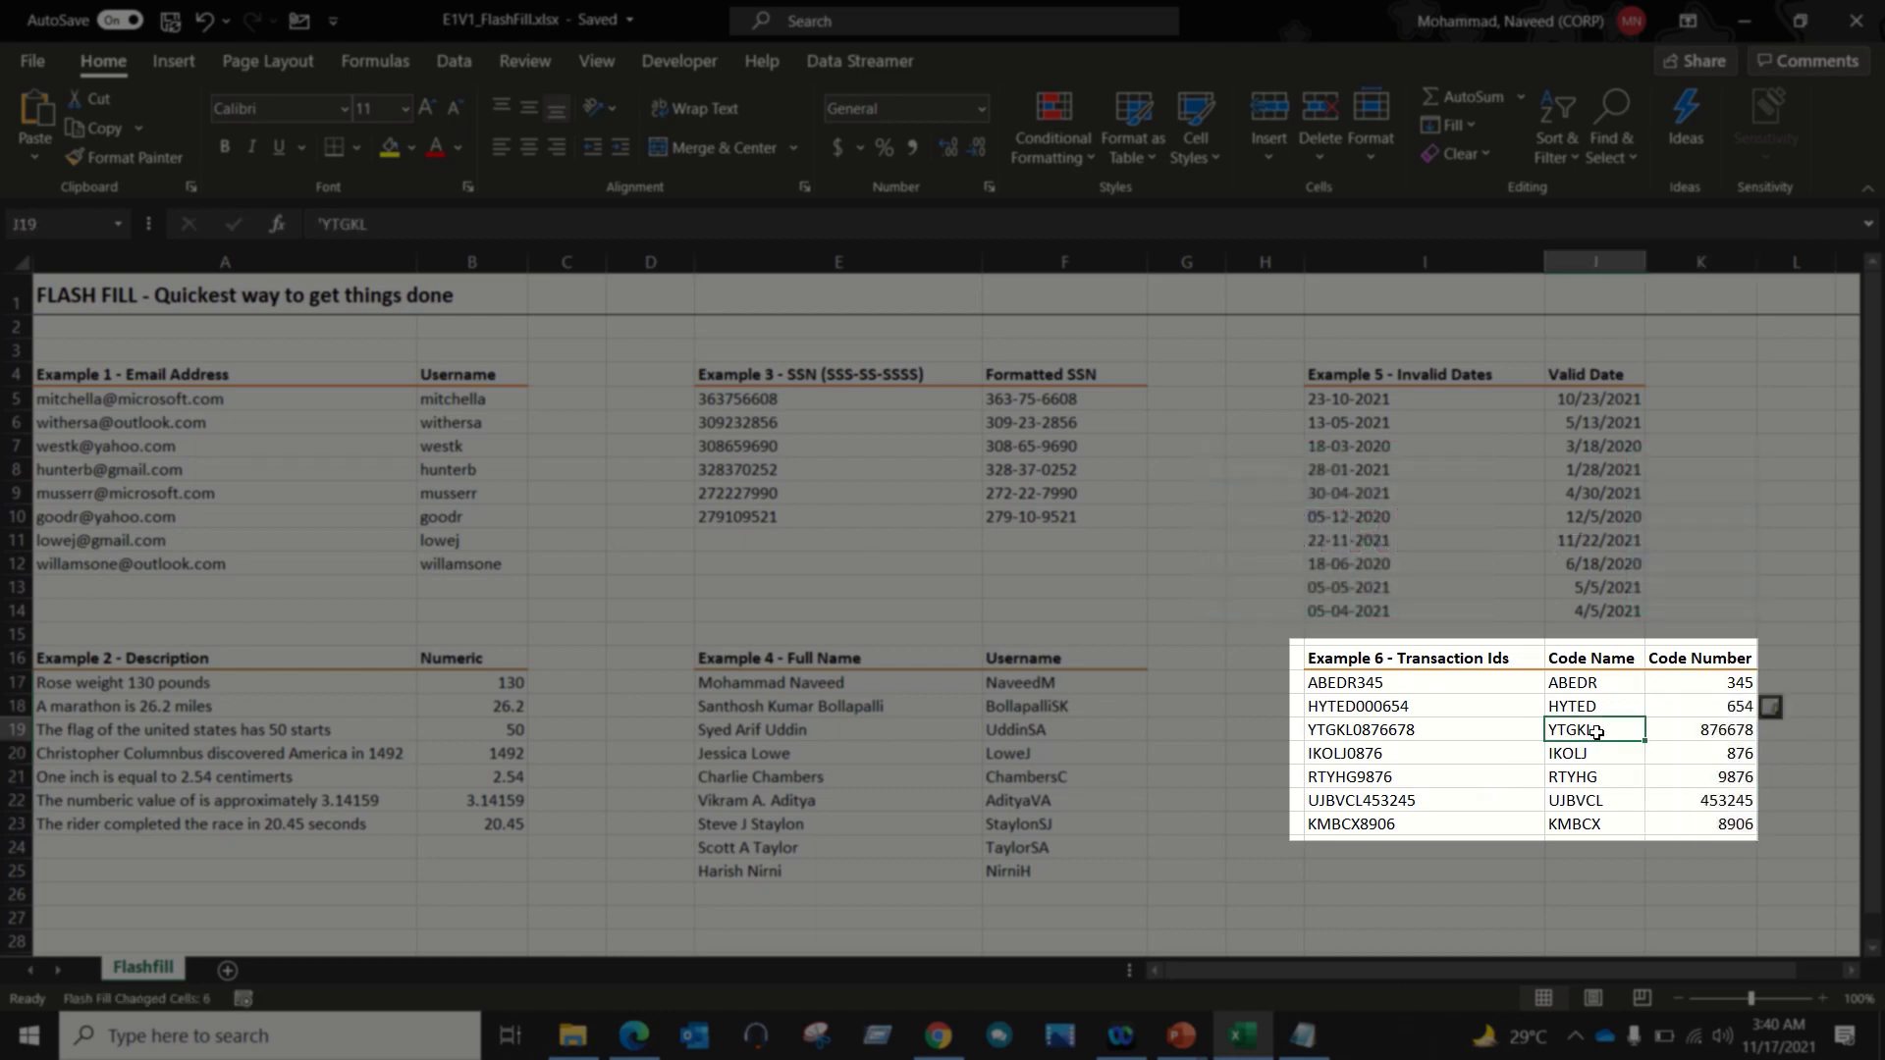
click(1414, 710)
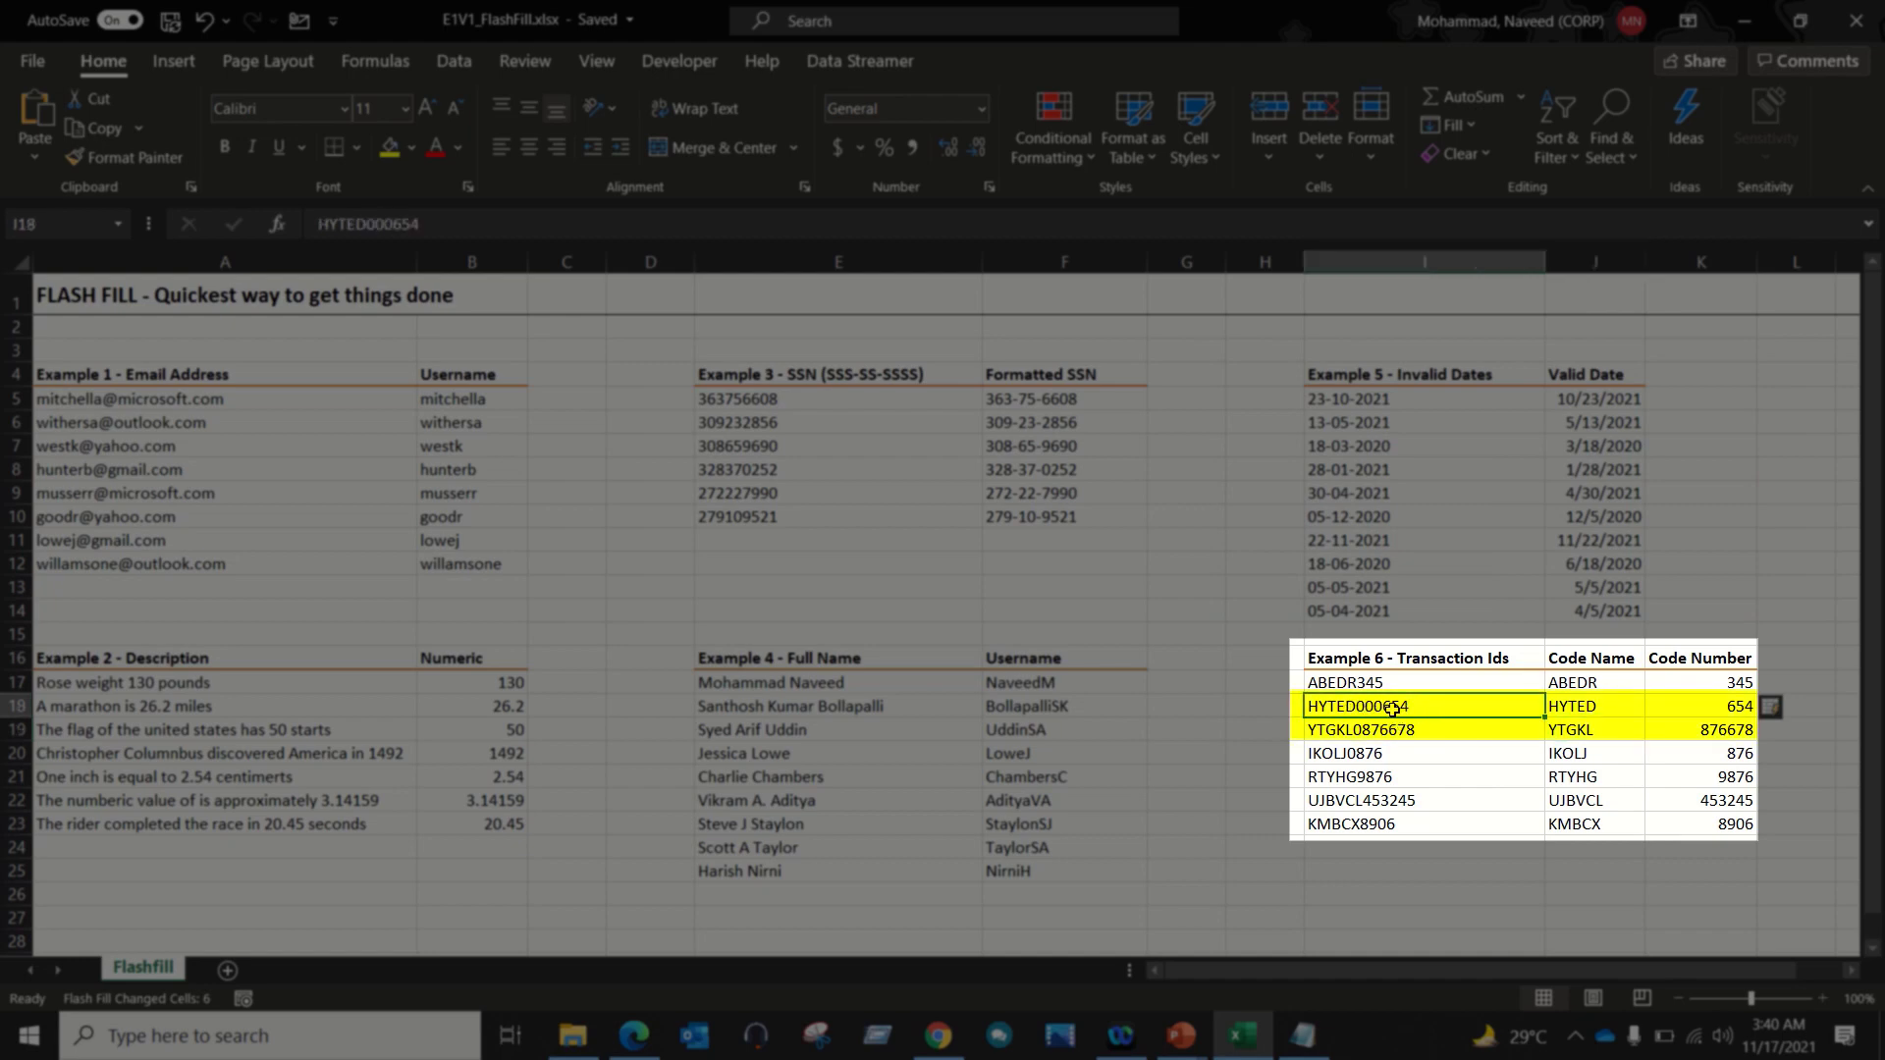
click(1687, 716)
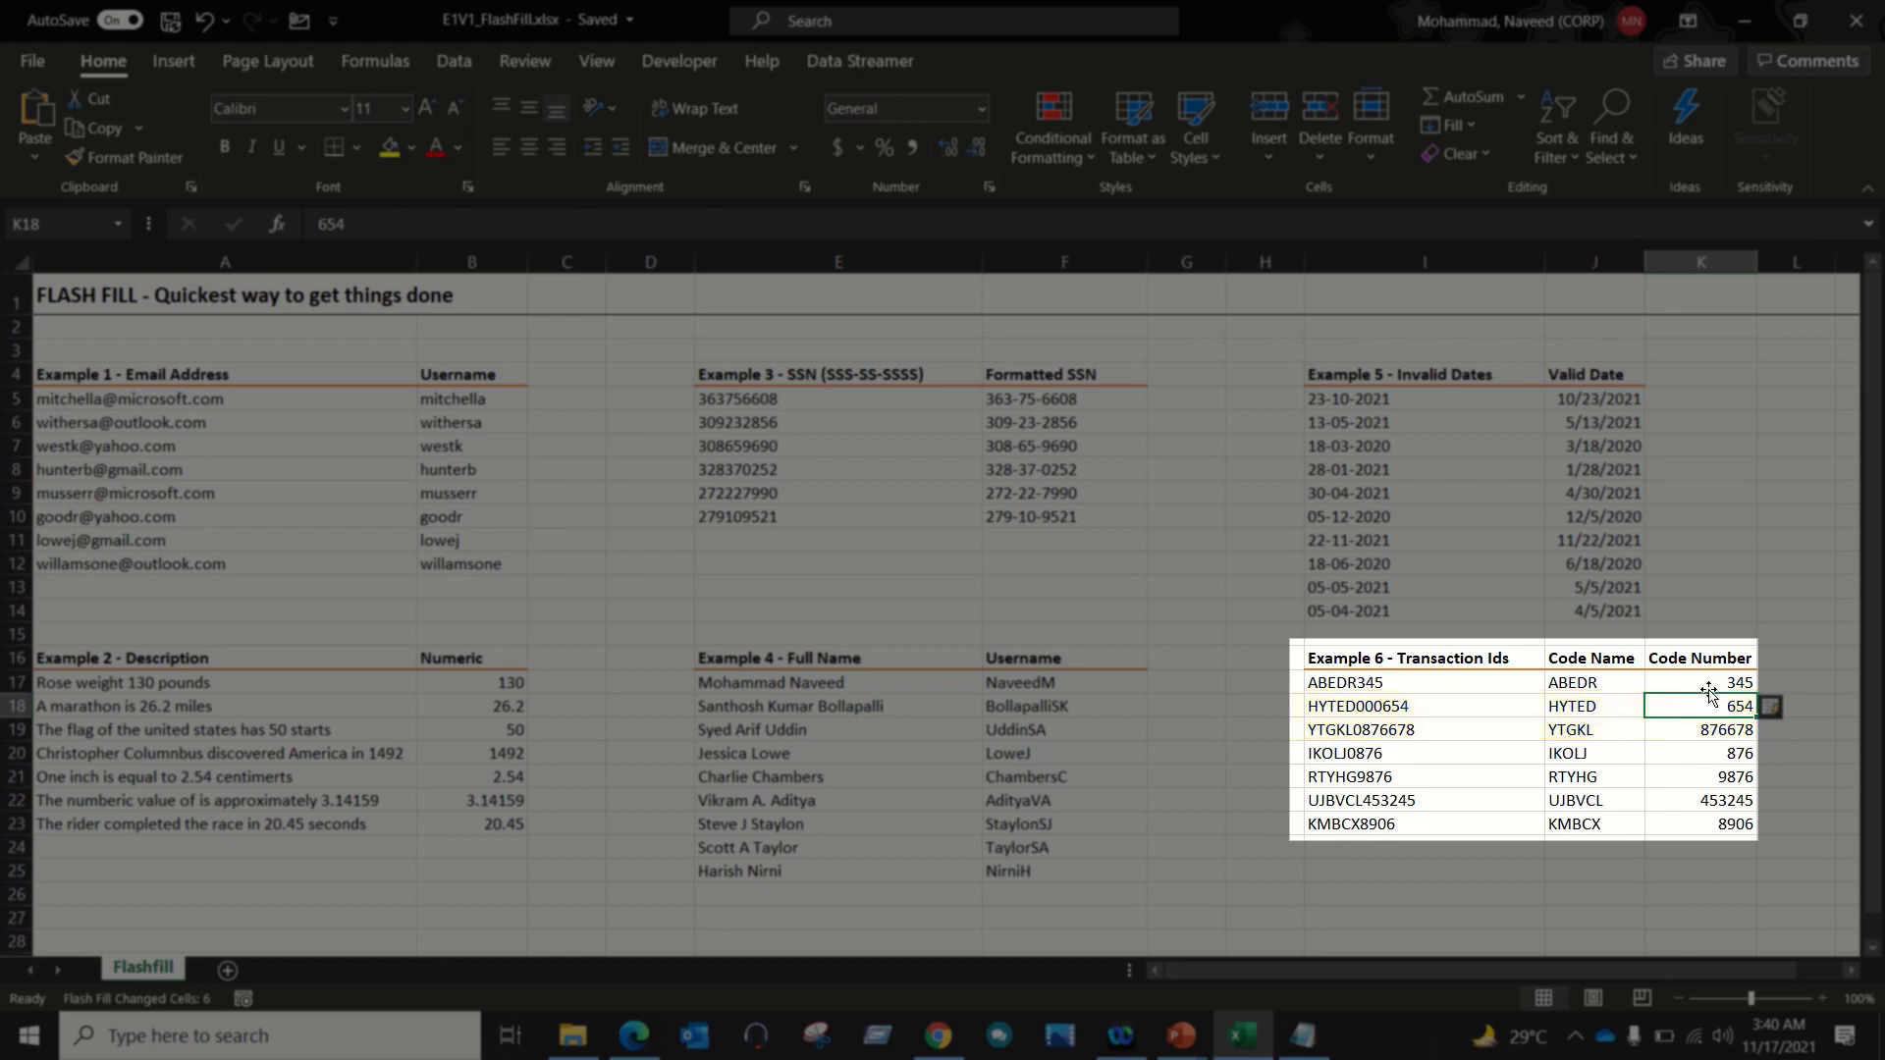
drag(1711, 682, 1720, 821)
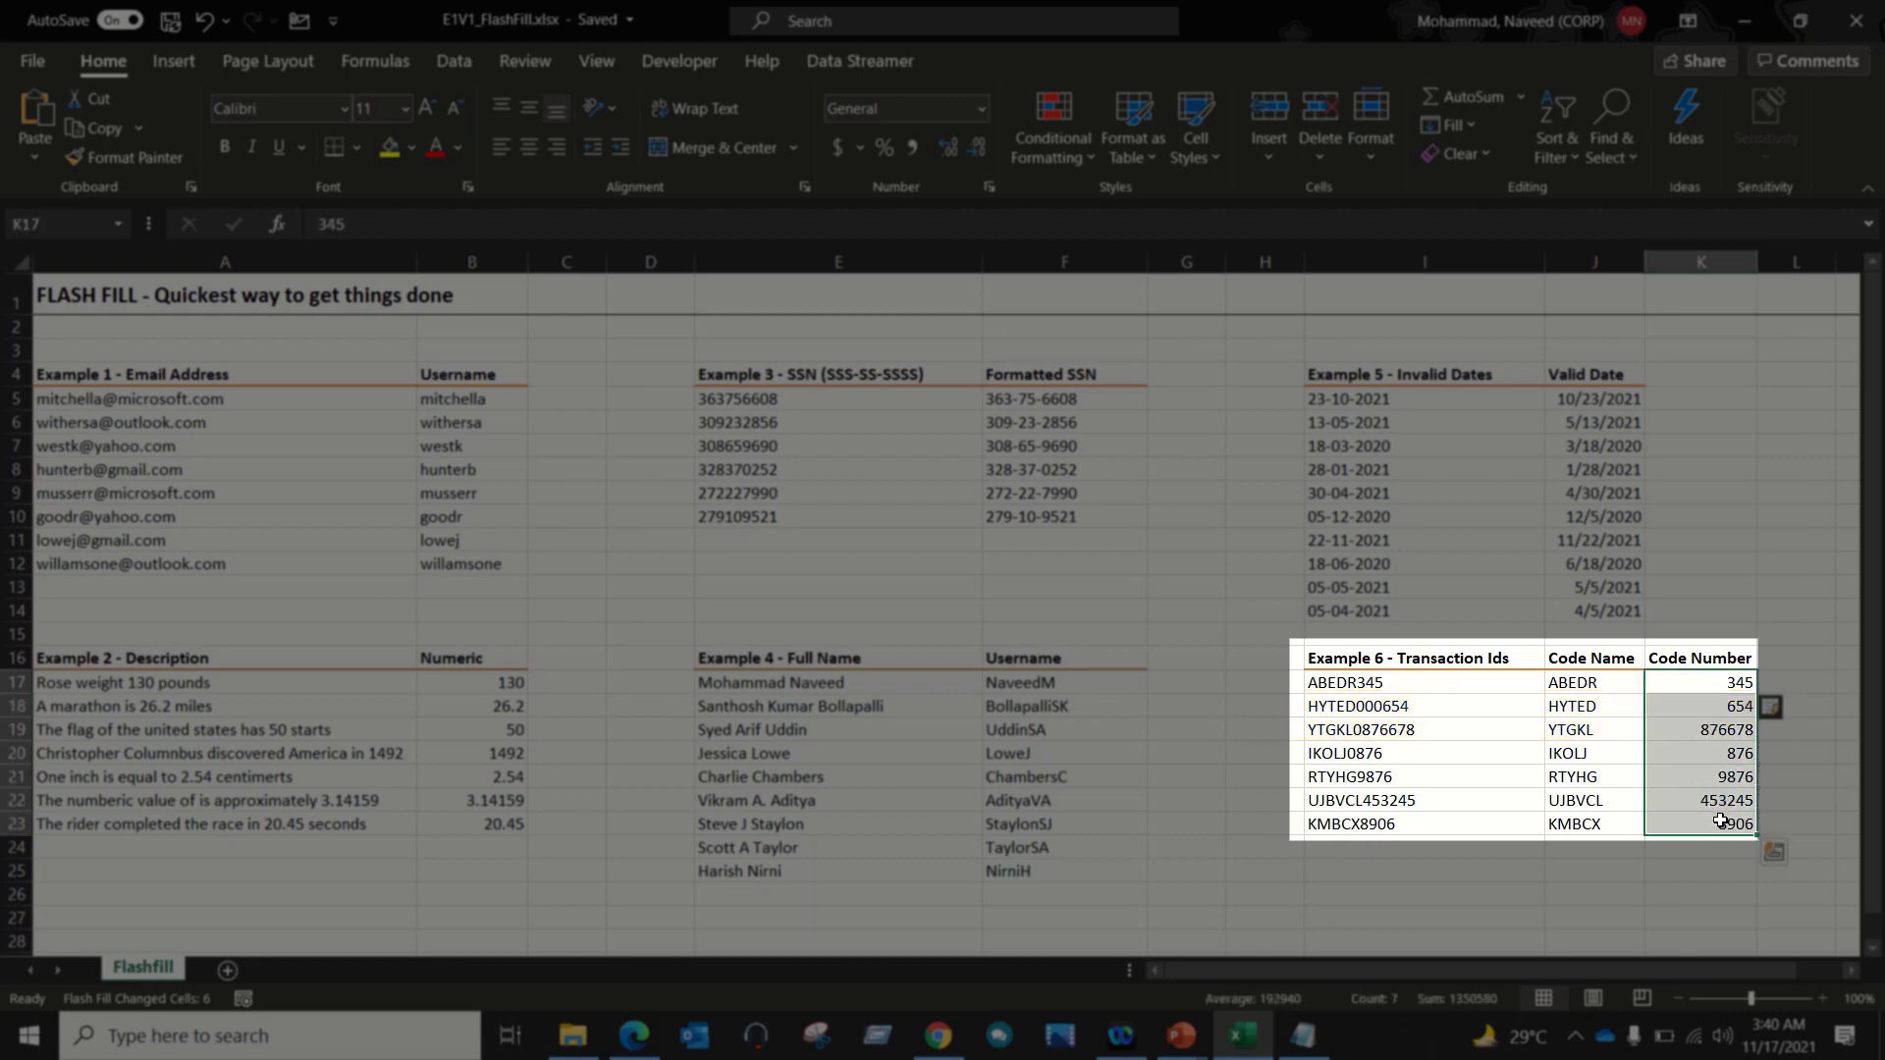
Step: Undo the fill, enter '345 as text and Flash Fill codes keeping leading zeros like 000654
key(ctrl+z)
key(ctrl+z)
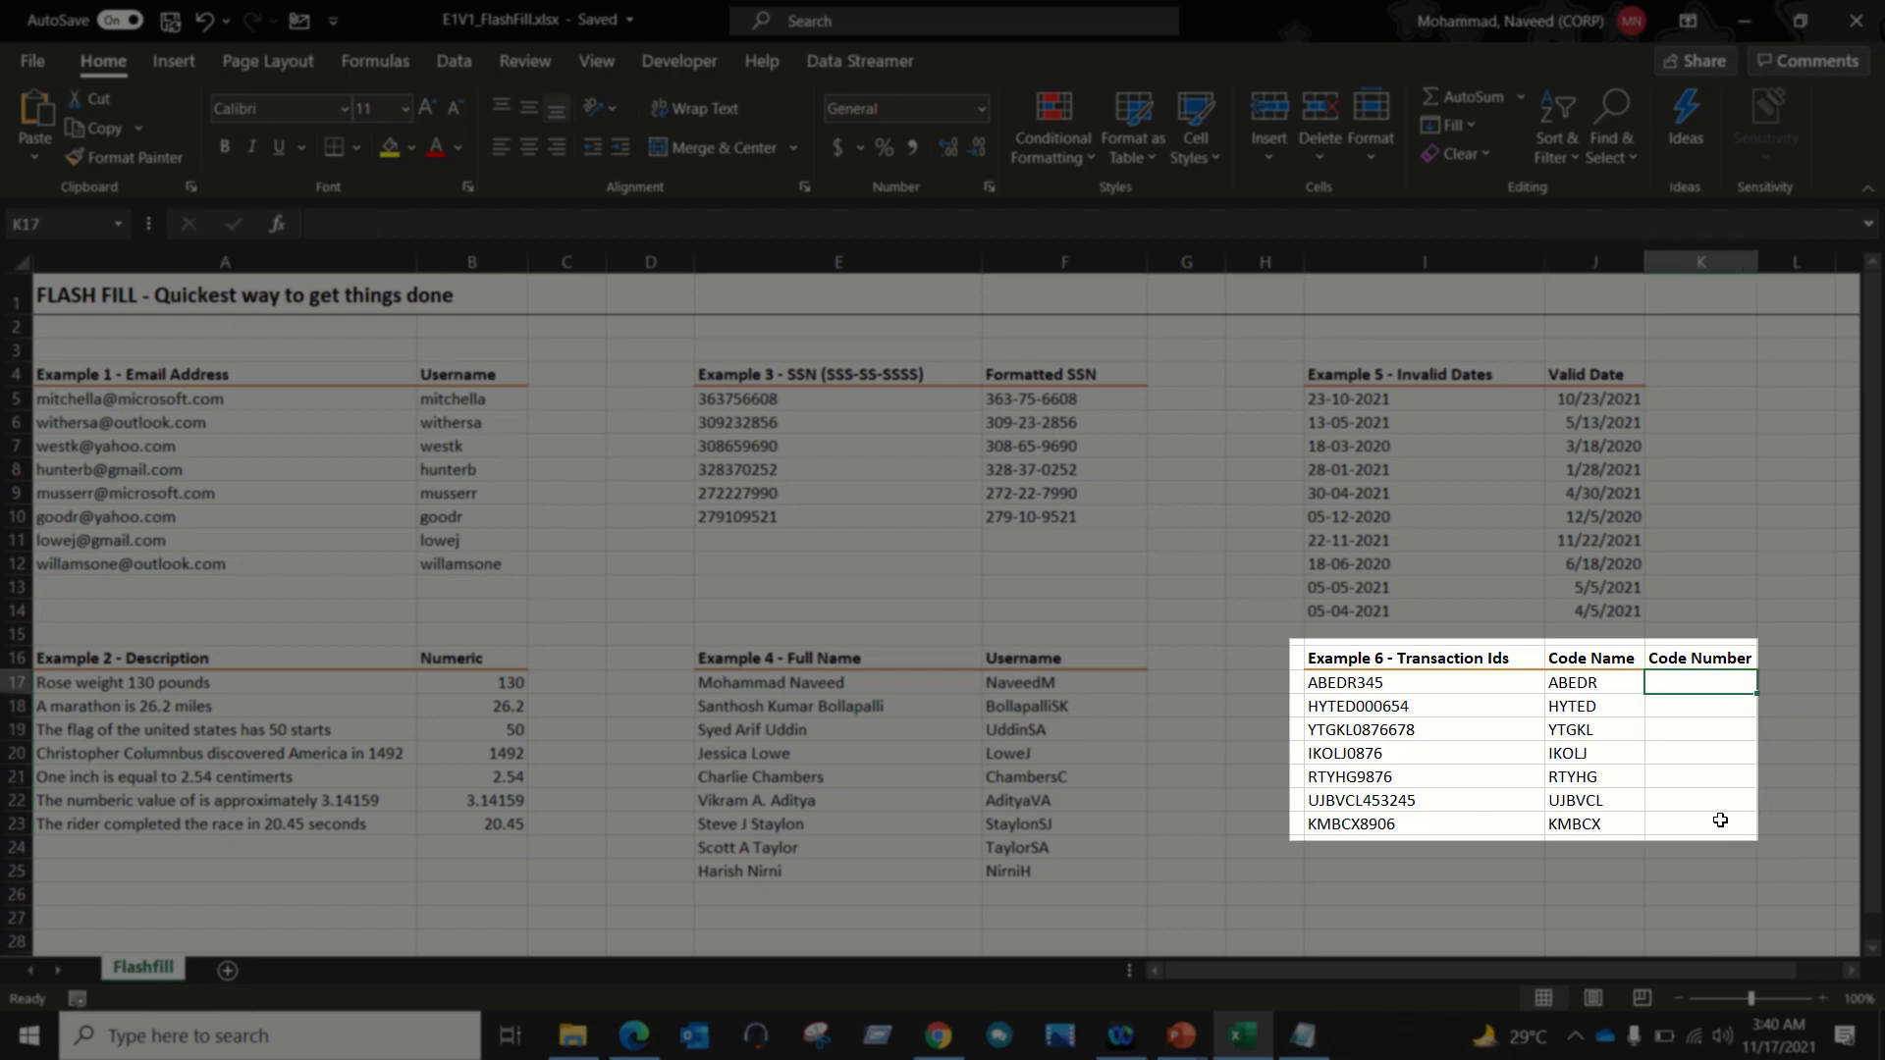
text(')
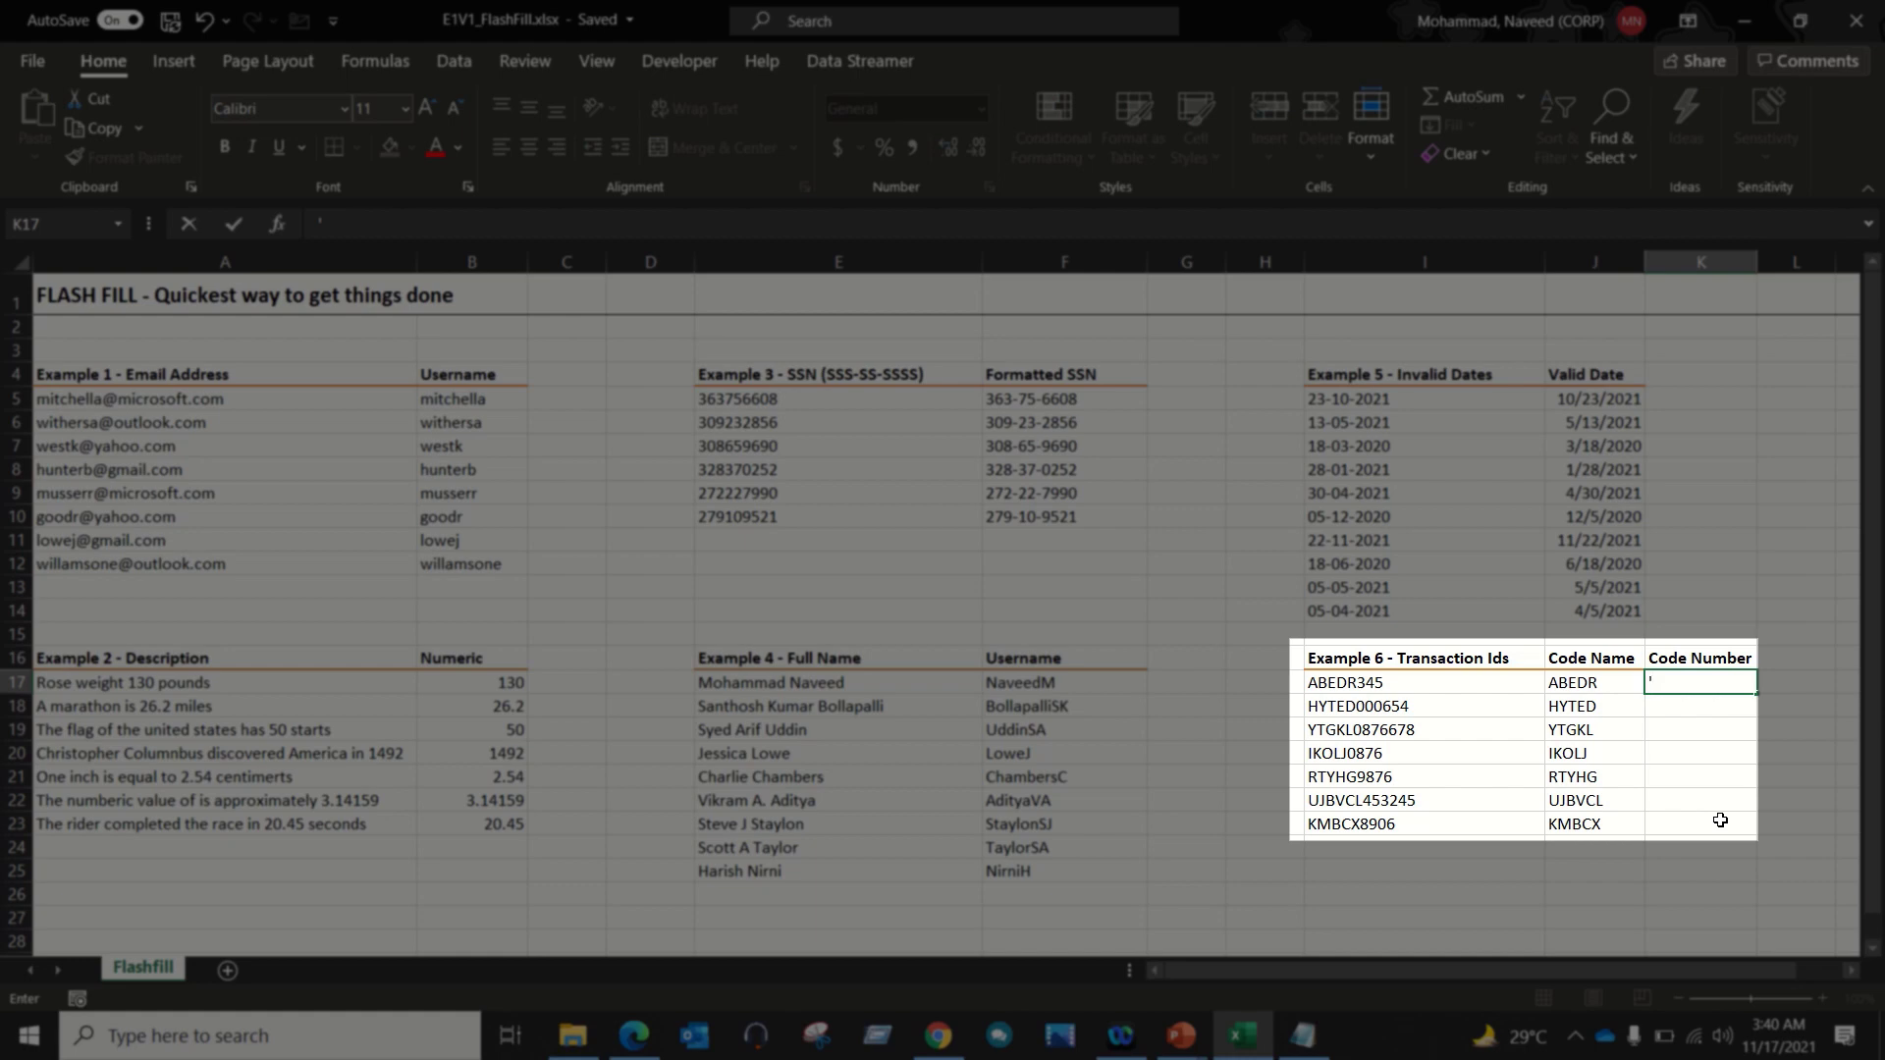
text(345)
key(Return)
key(Up)
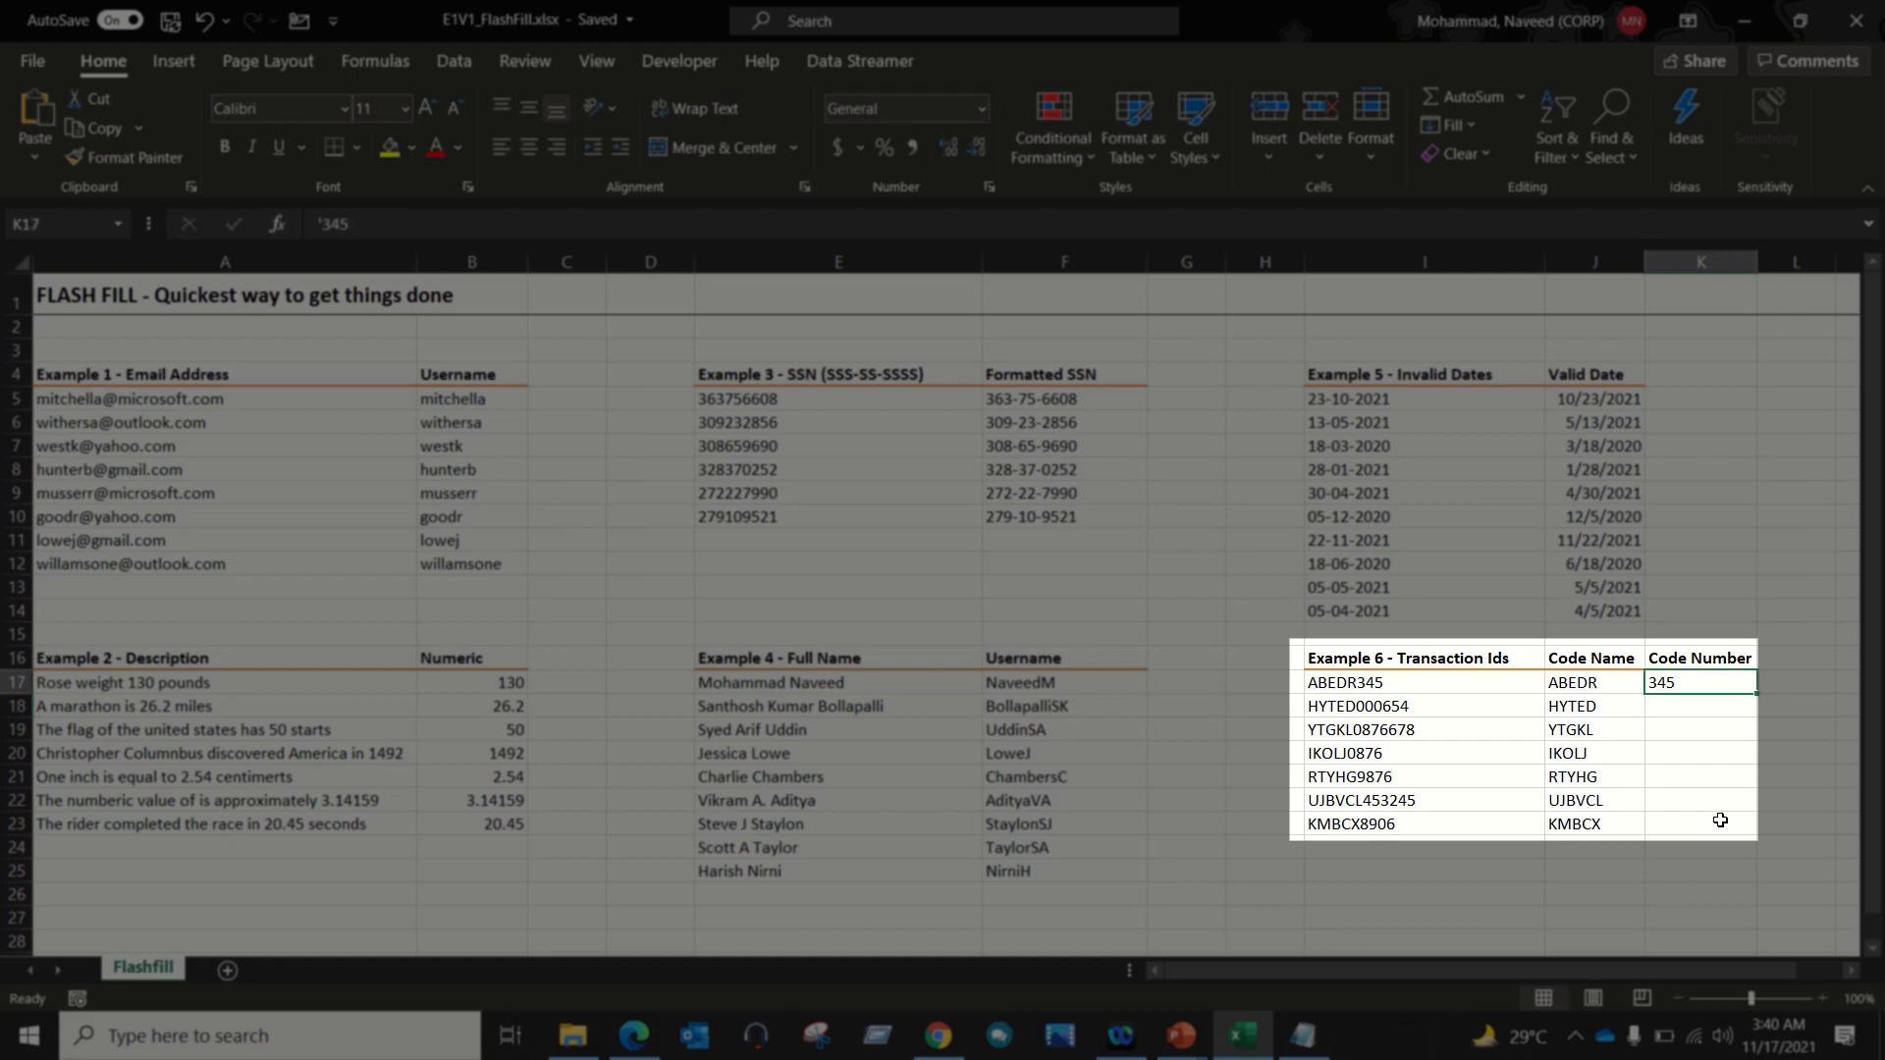
key(shift+Down)
key(shift+Down)
key(shift+Down)
key(shift+Down)
key(shift+Down)
key(shift+Down)
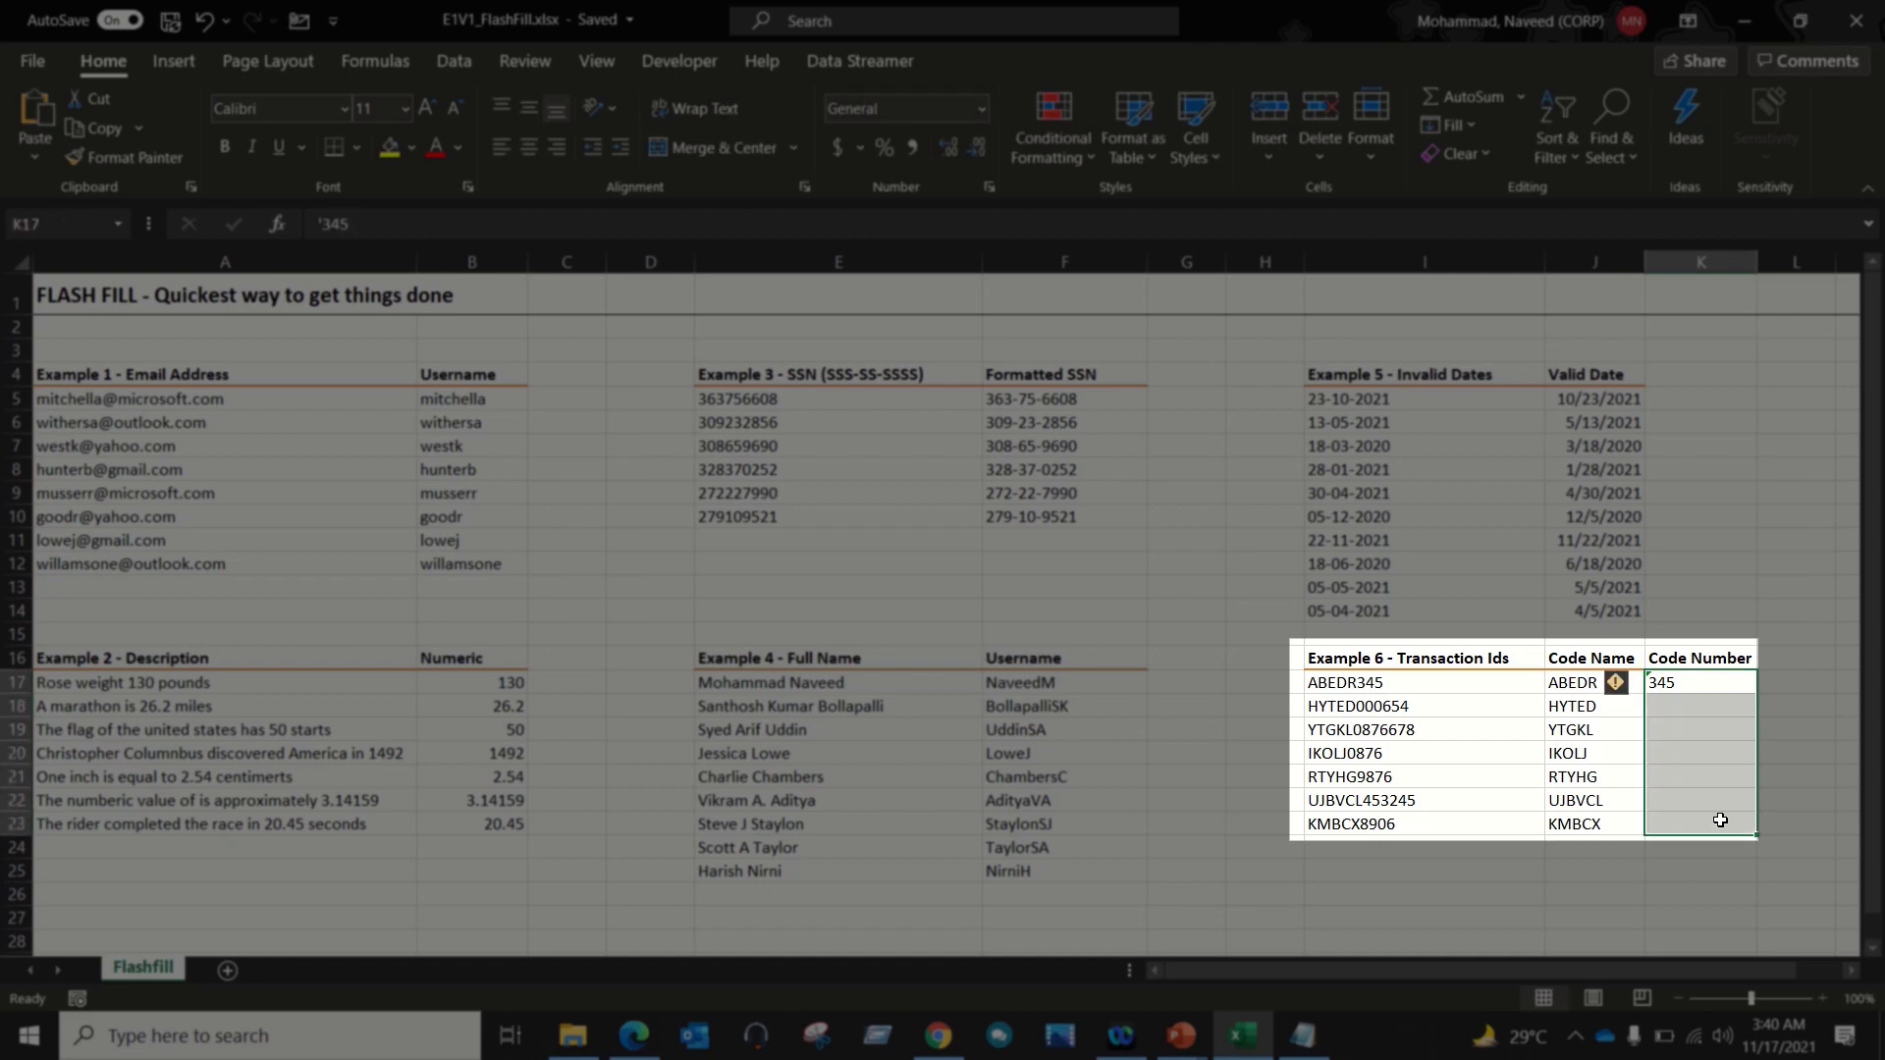
key(ctrl+e)
key(Down)
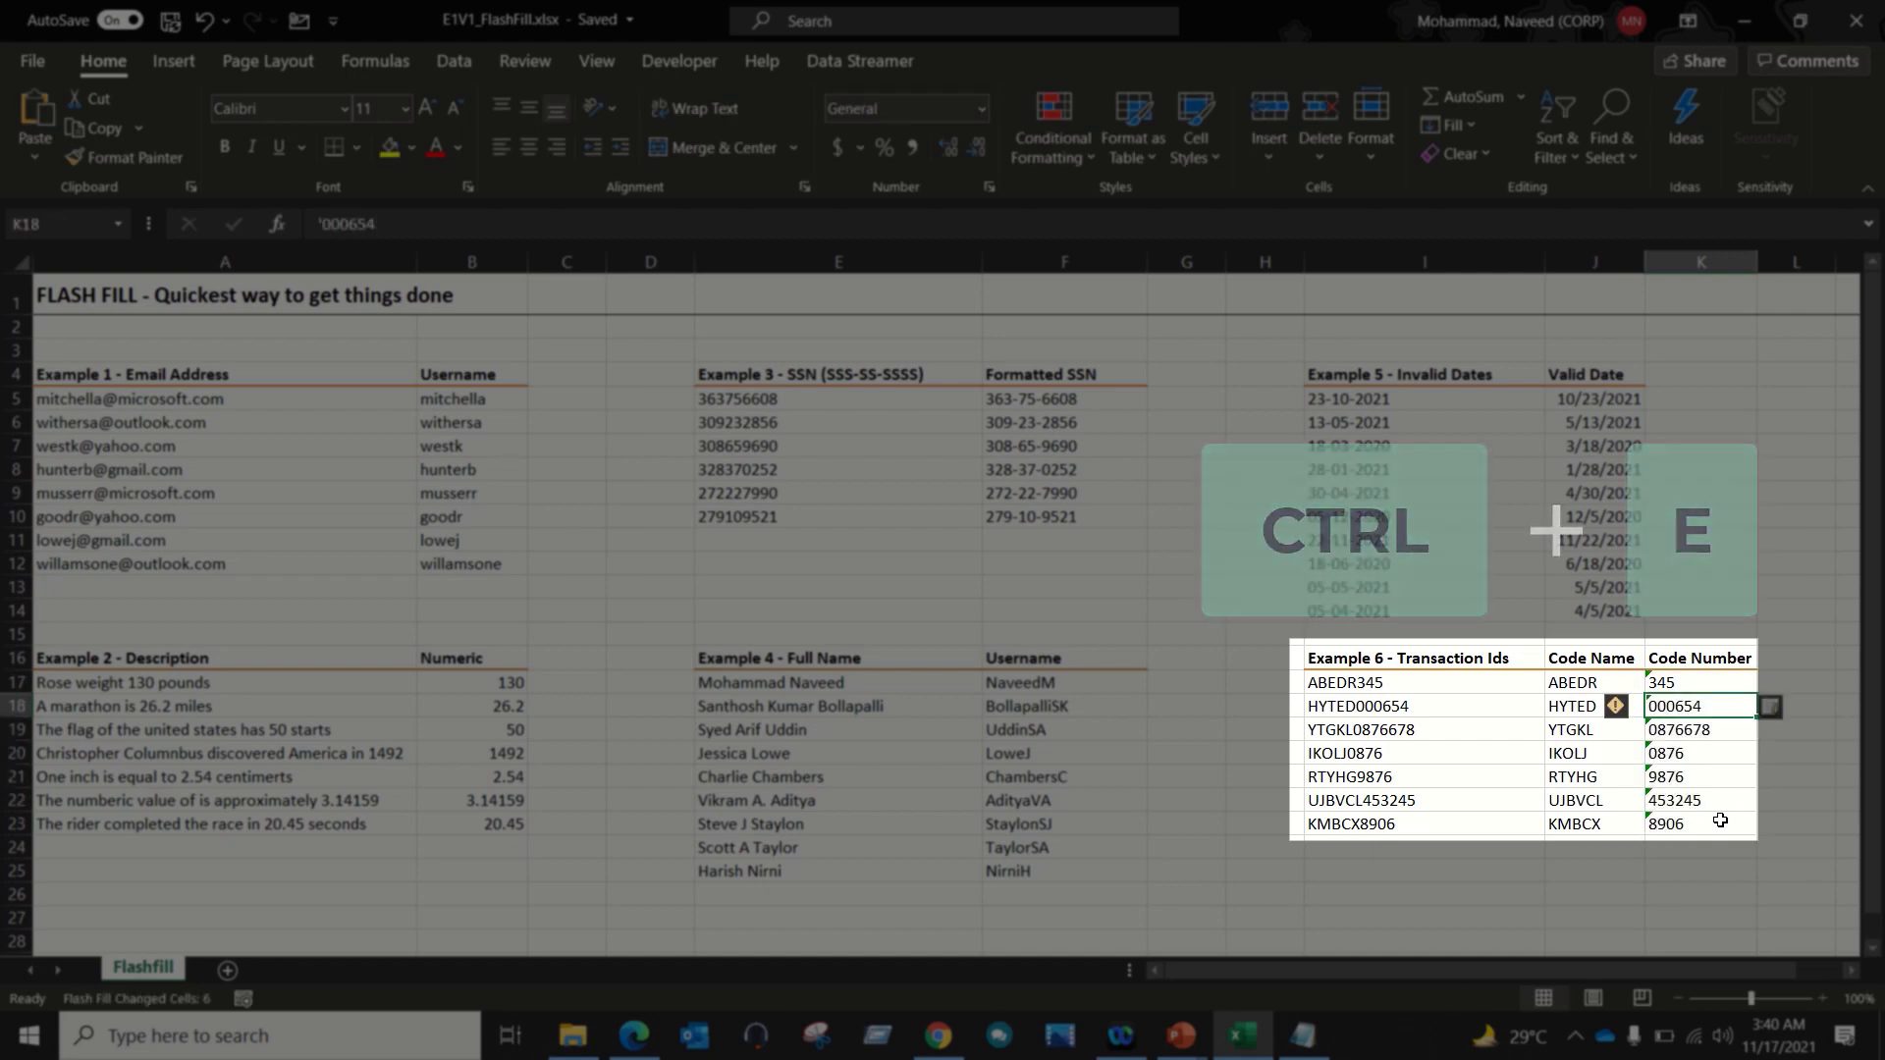